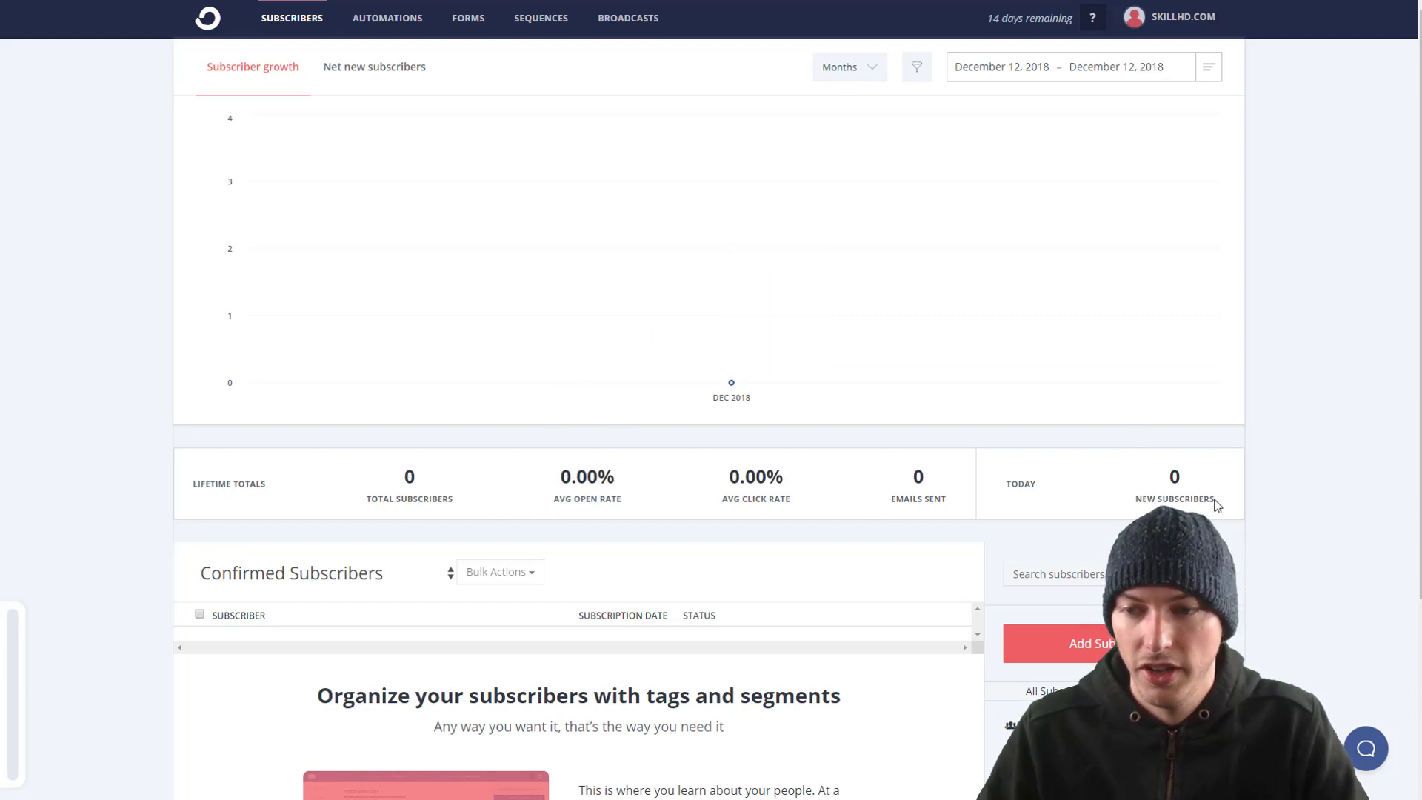
double_click(1012, 486)
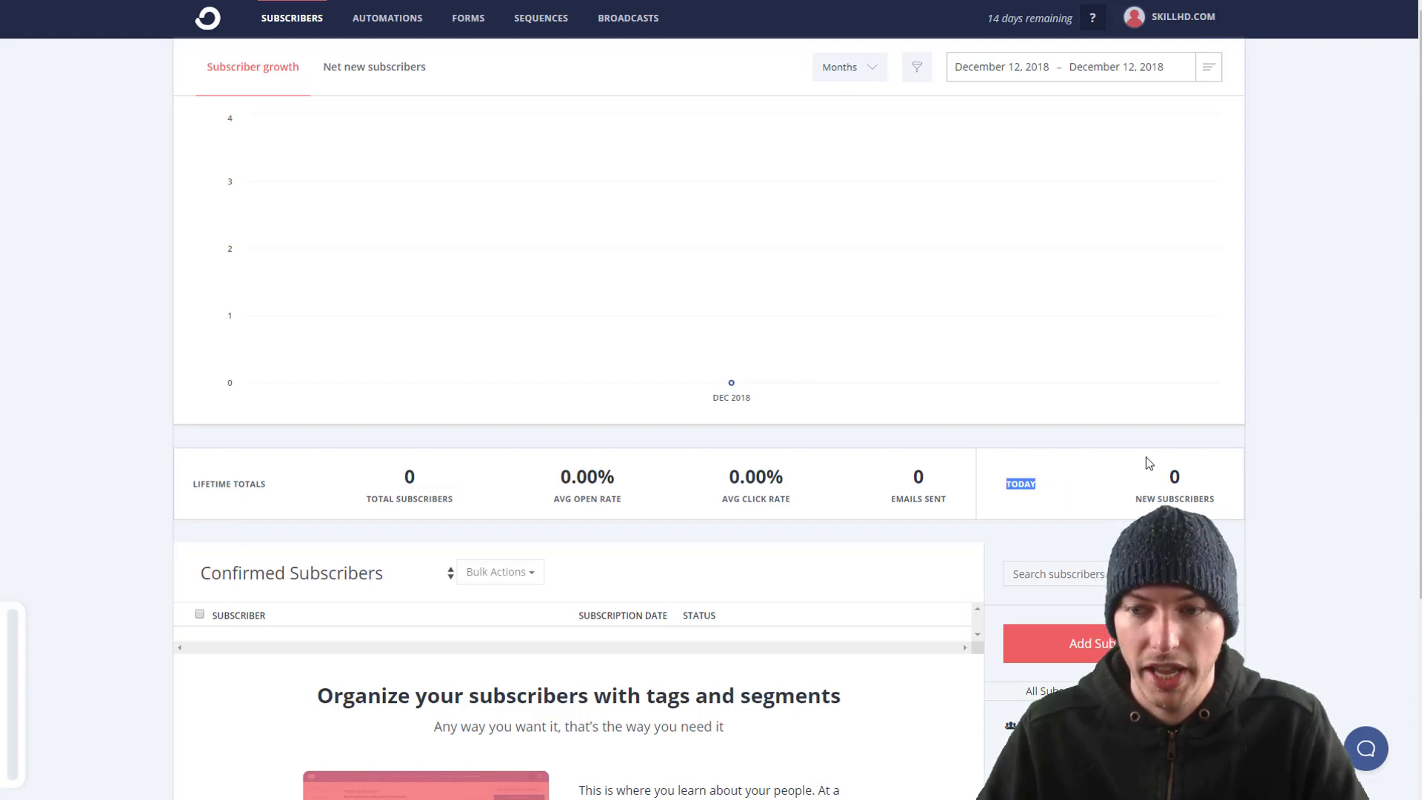
click(398, 481)
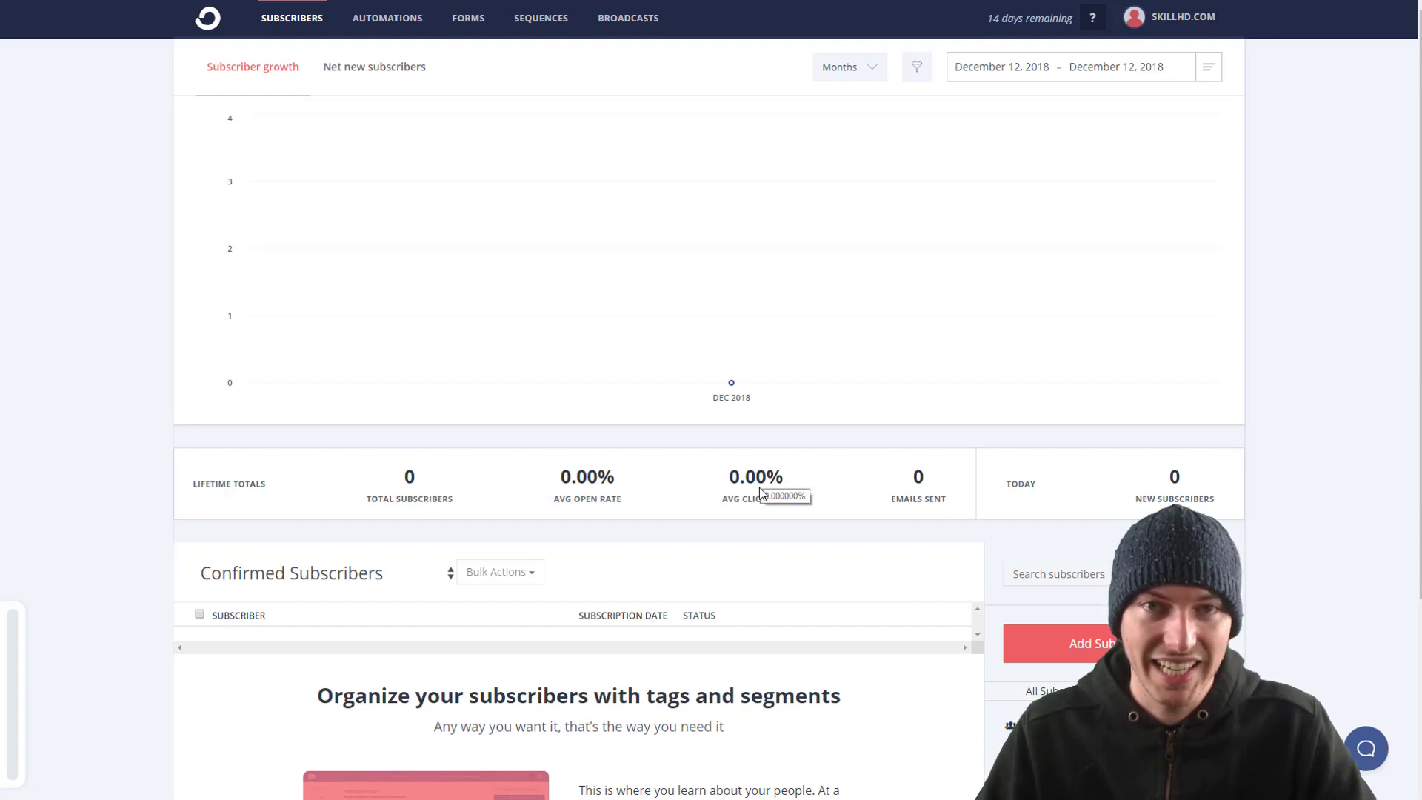
scroll(760, 437, down, 3)
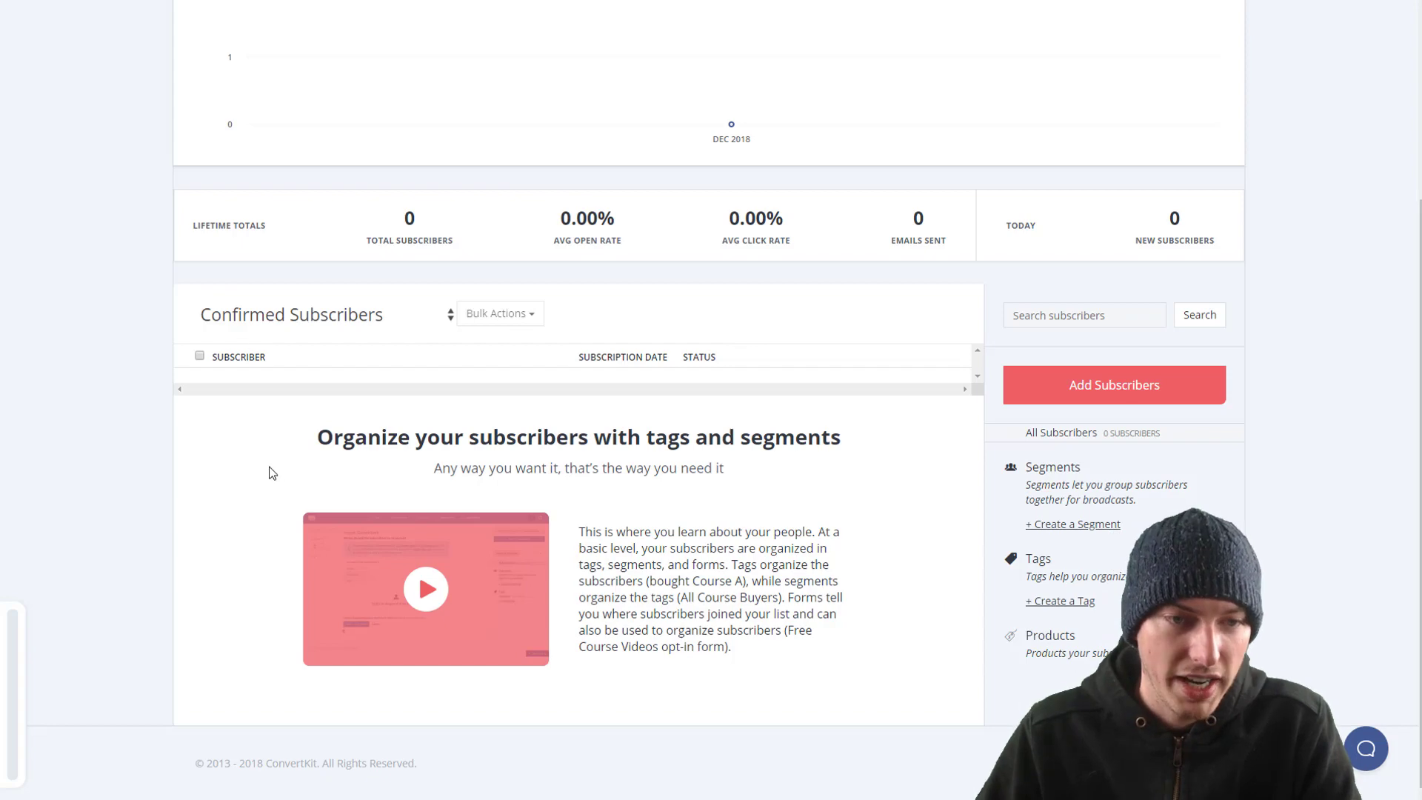
click(268, 319)
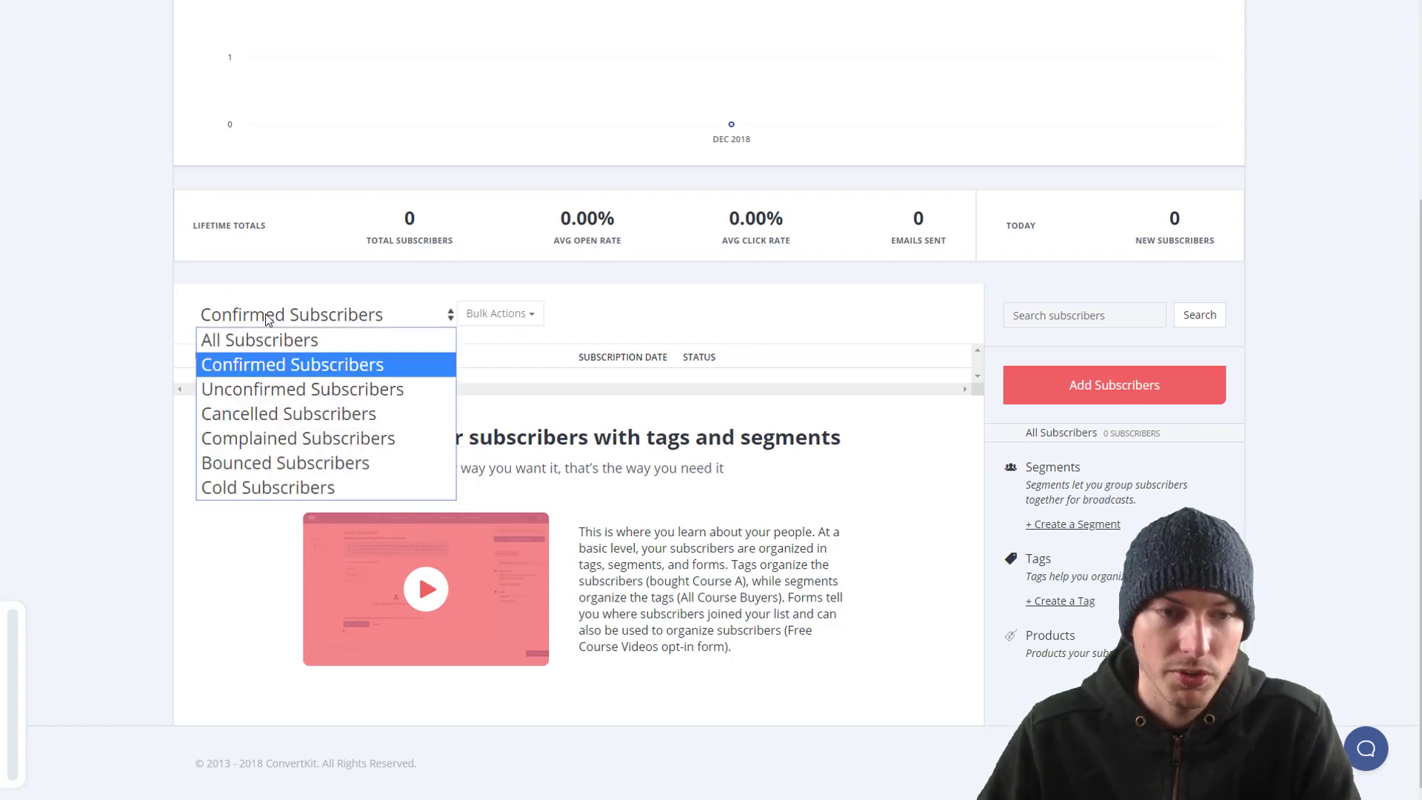
click(269, 320)
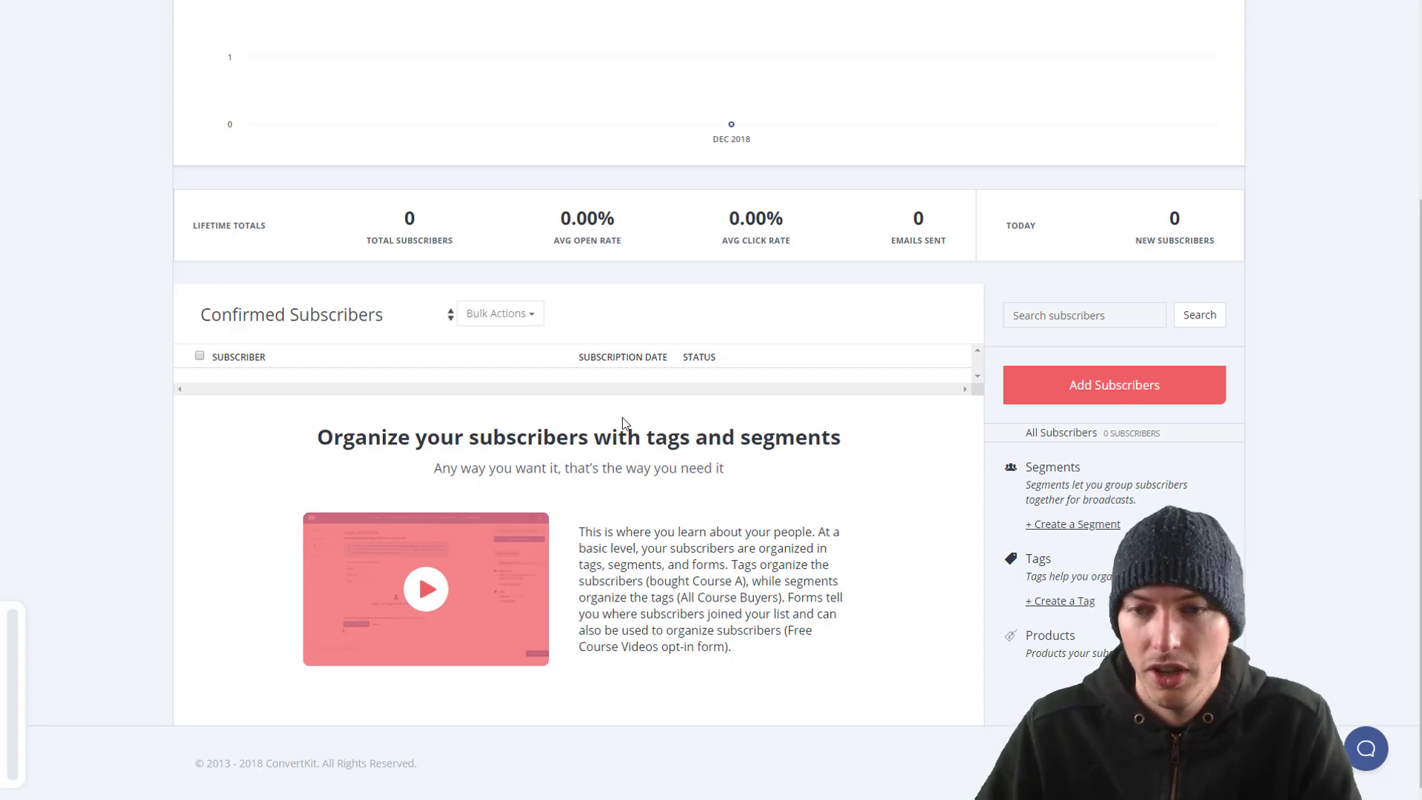
scroll(612, 416, up, 4)
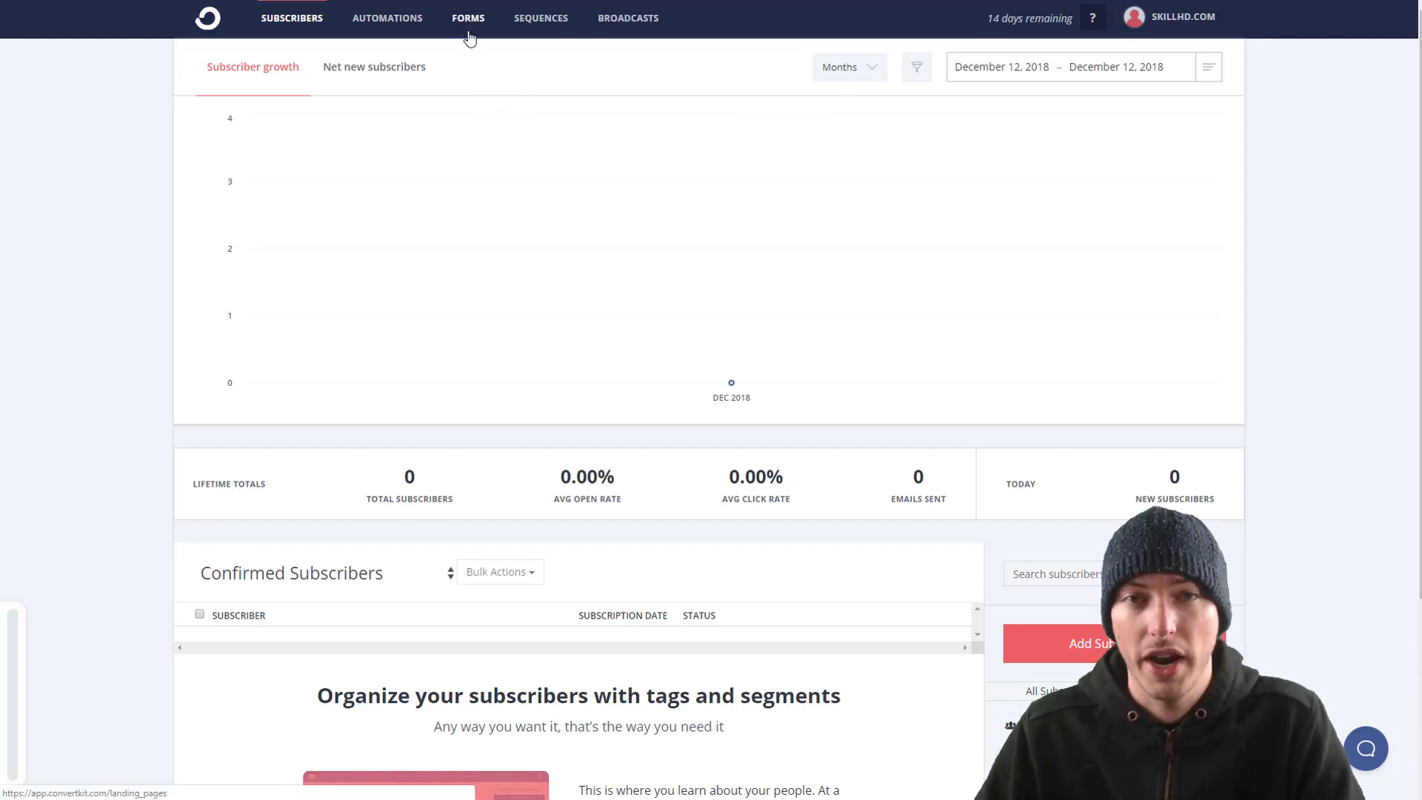
Step: Switch to the FORMS section from ConvertKit's top navigation bar
click(471, 34)
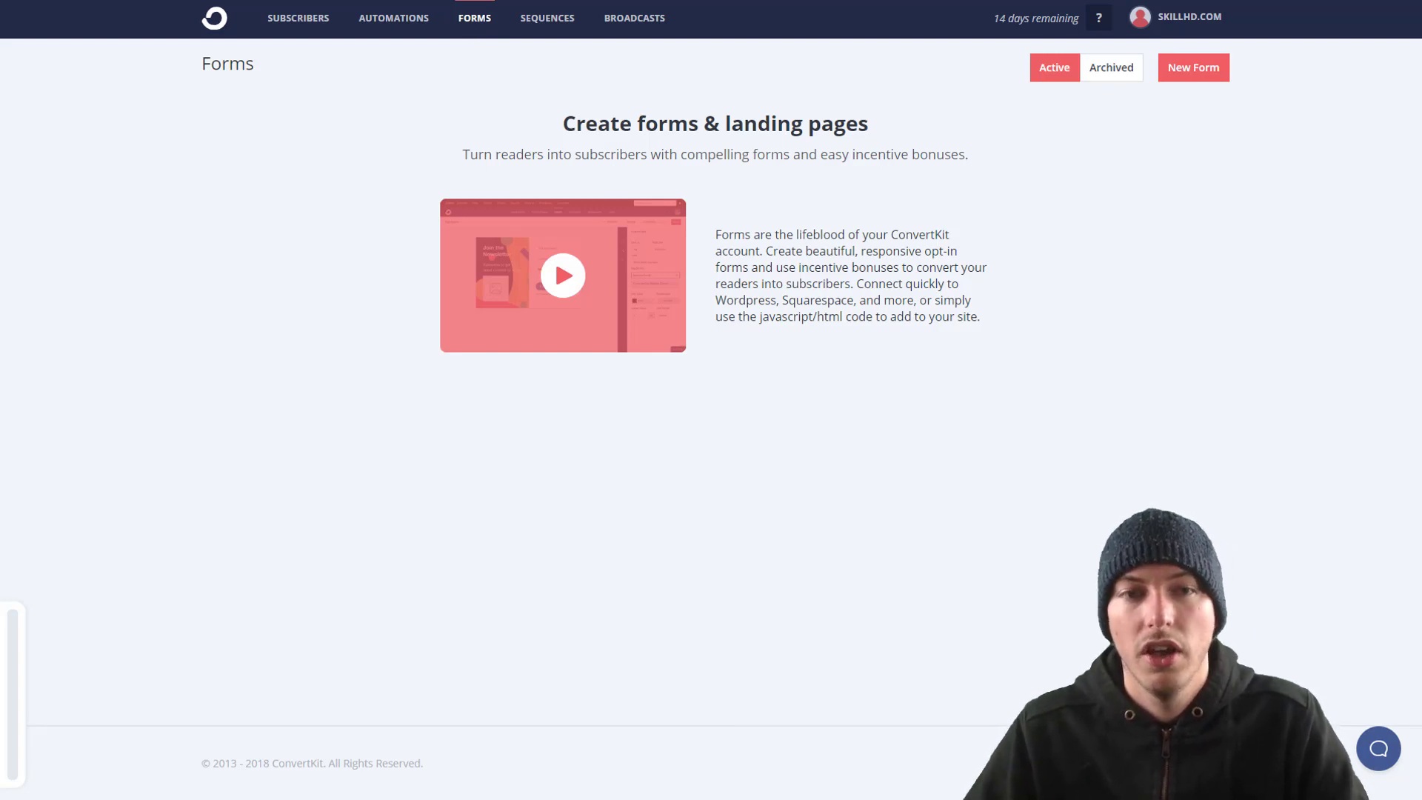
Step: Start a new form and choose Landing Page as its type
click(1205, 82)
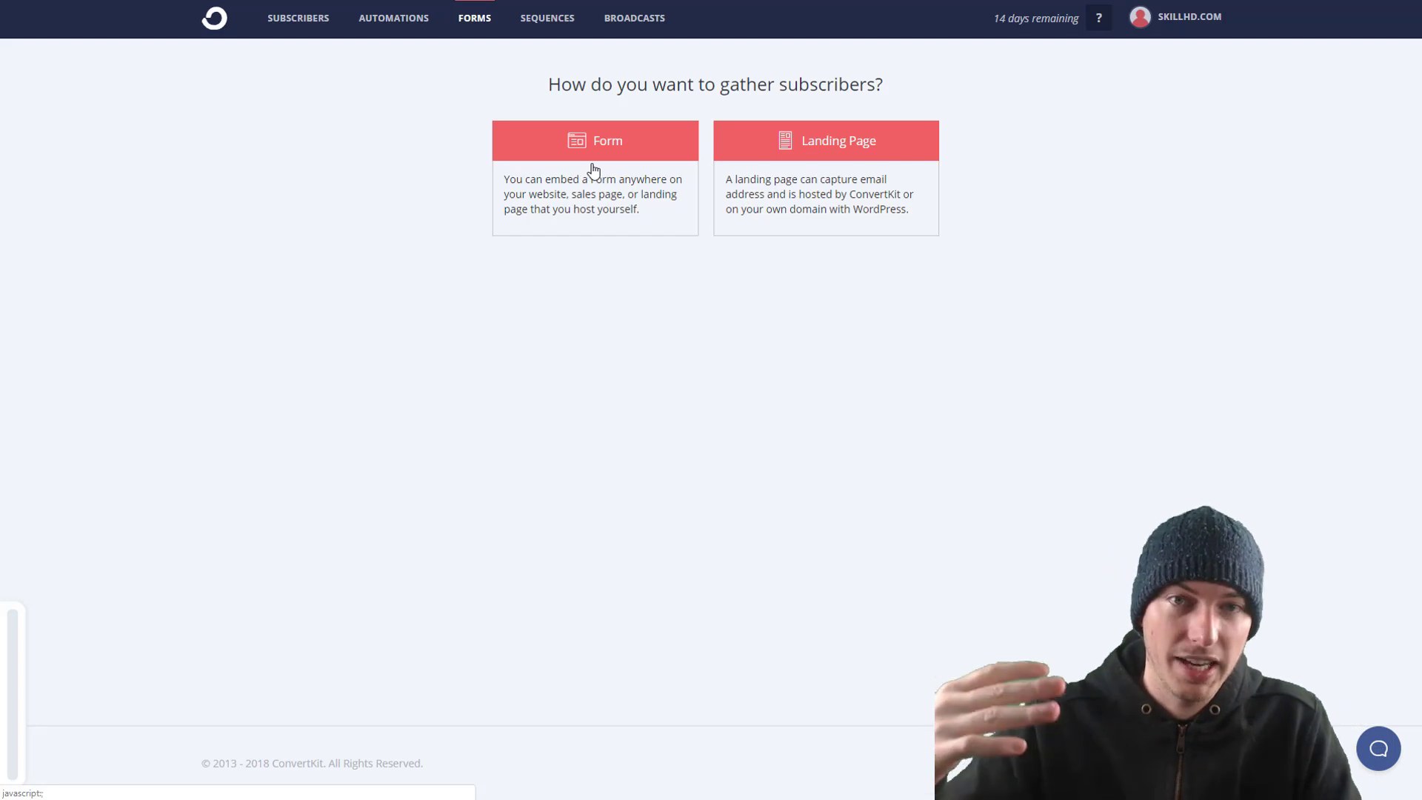
click(818, 167)
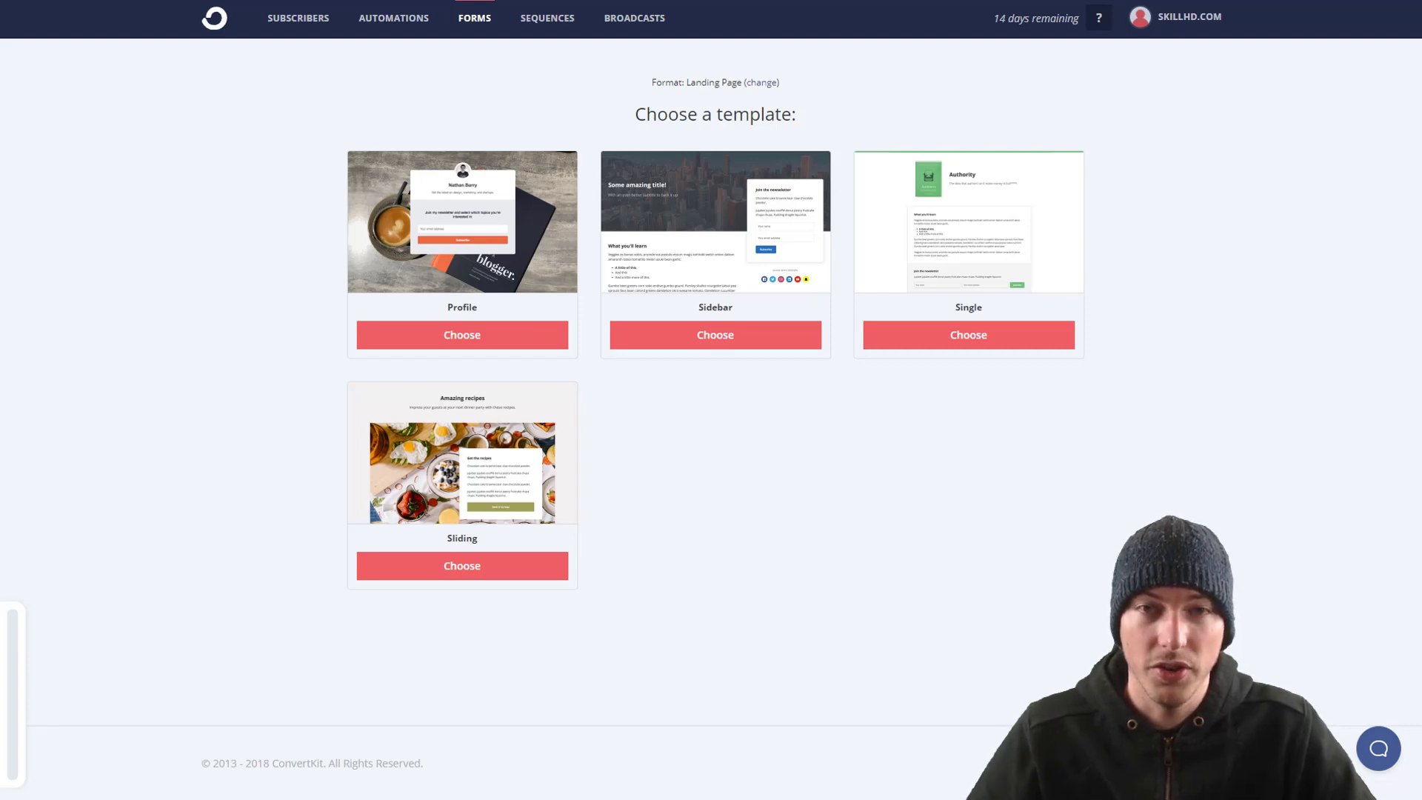
Step: Apply the Profile template and change its heading to 'Marketing Advice'
click(448, 334)
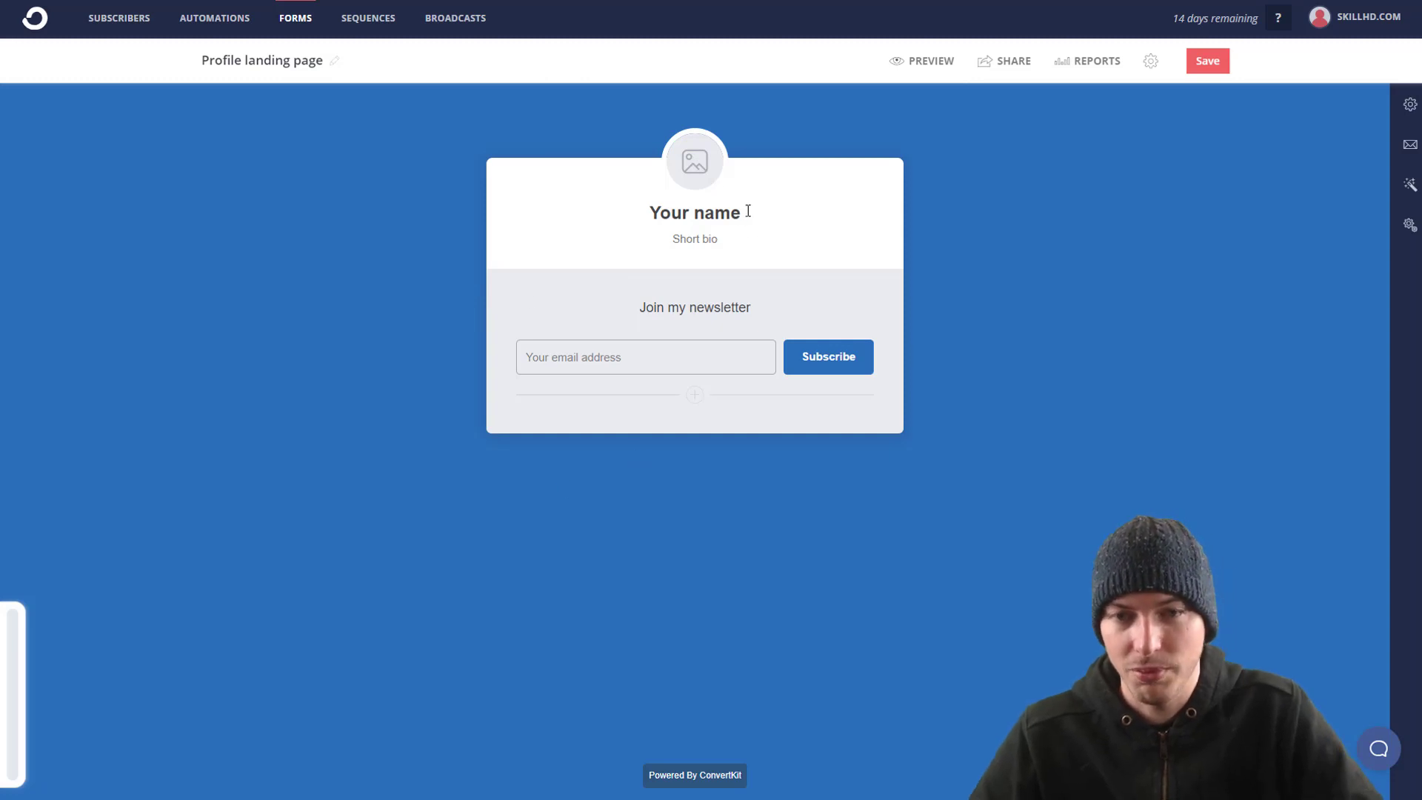
drag(744, 213, 643, 194)
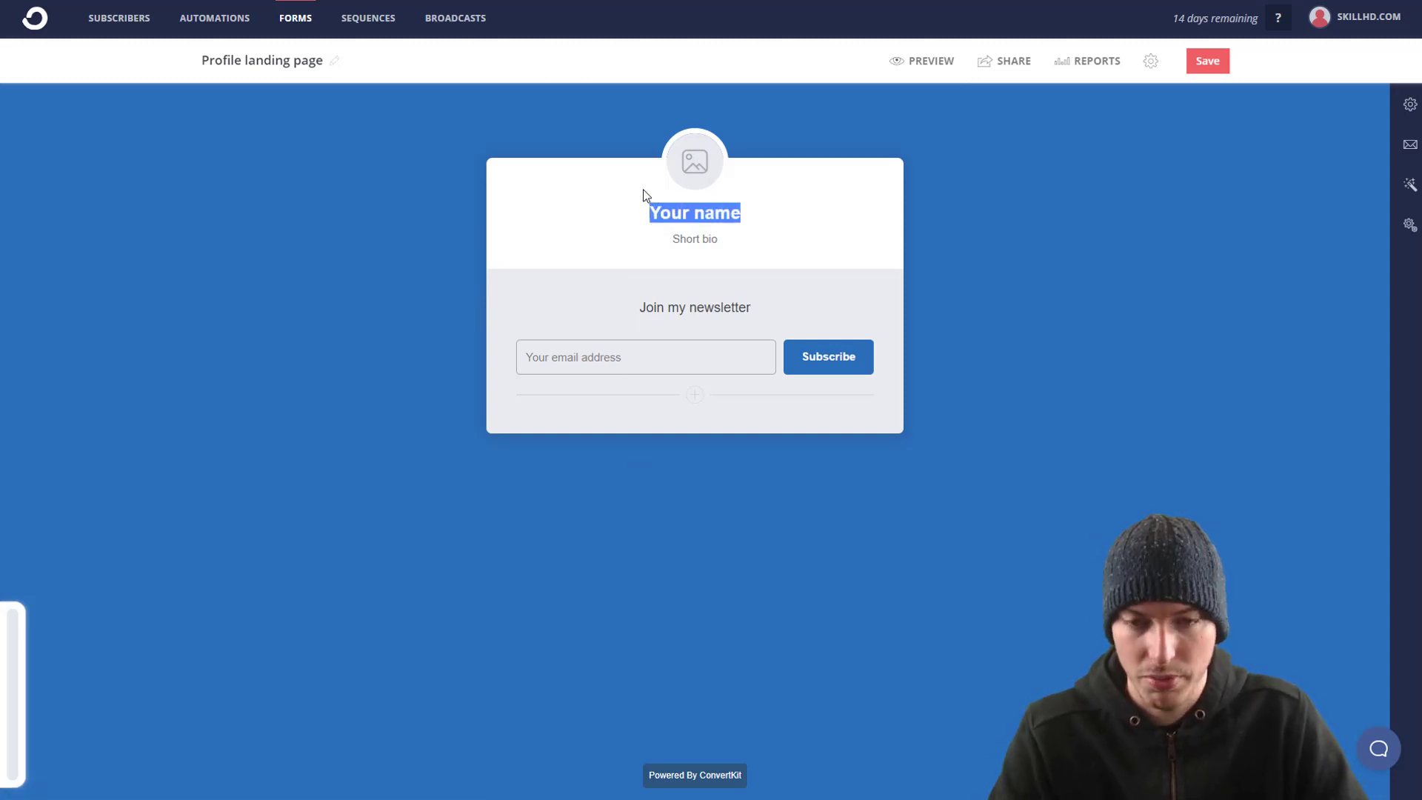
text(Marketing )
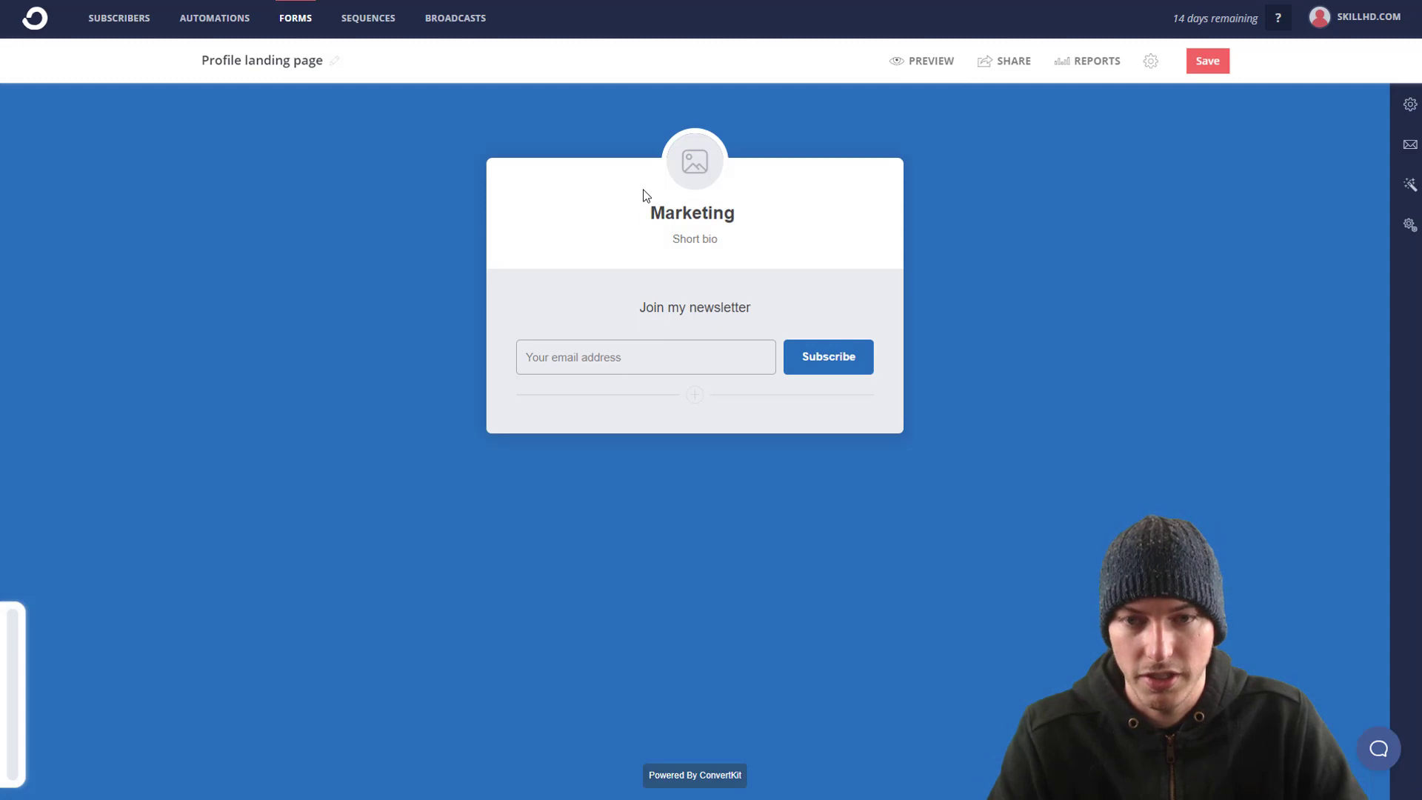
text(Advice)
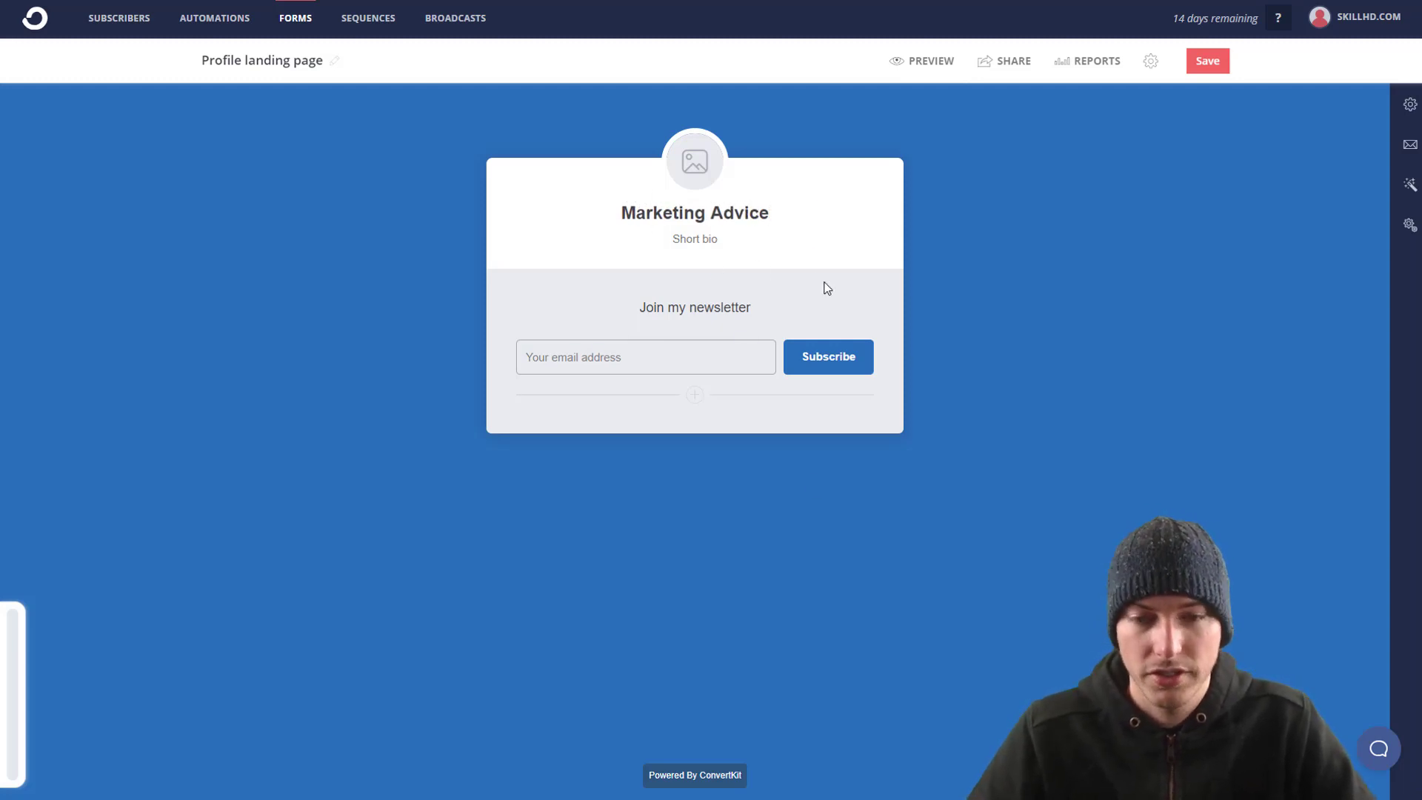
Step: Add a First Name custom field and move it above the email field
click(673, 359)
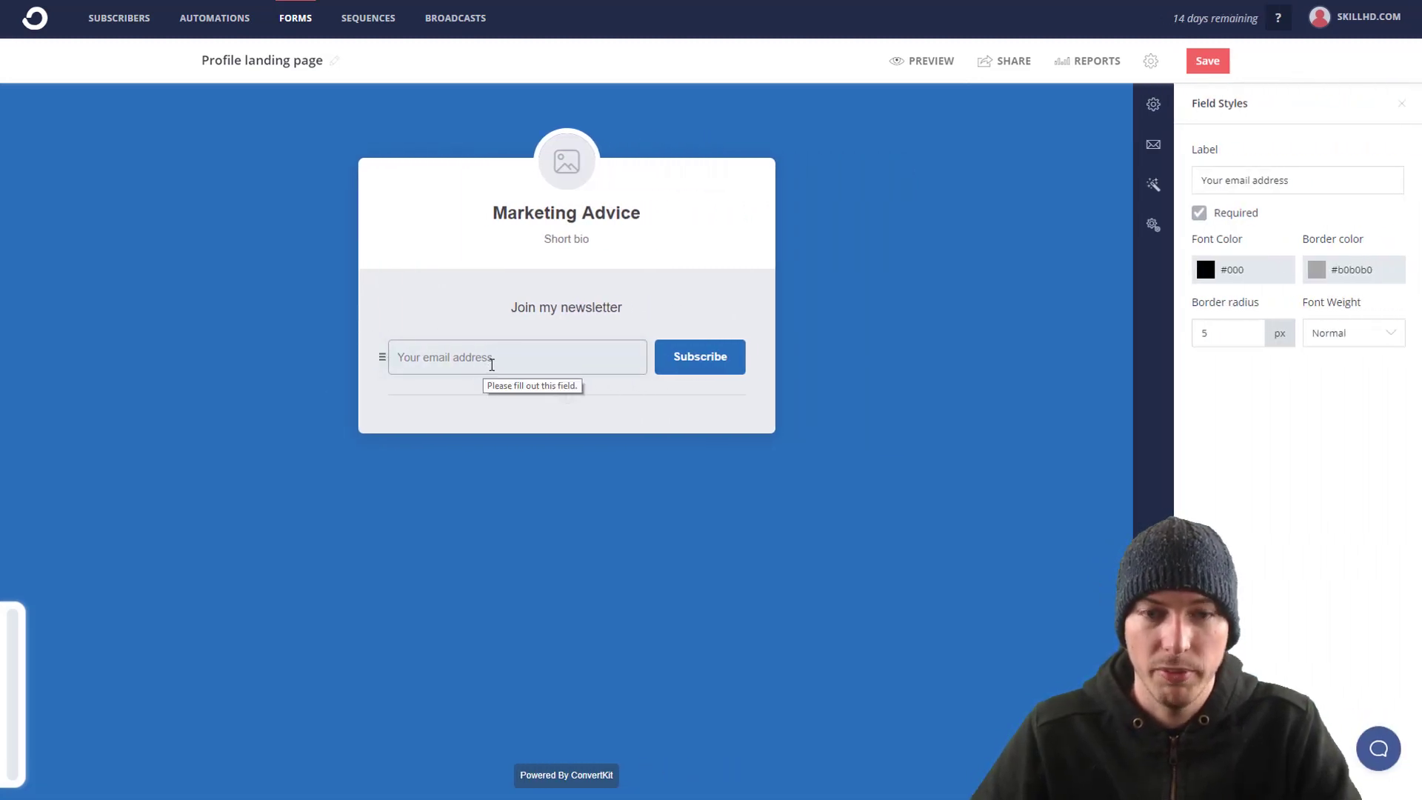
click(568, 394)
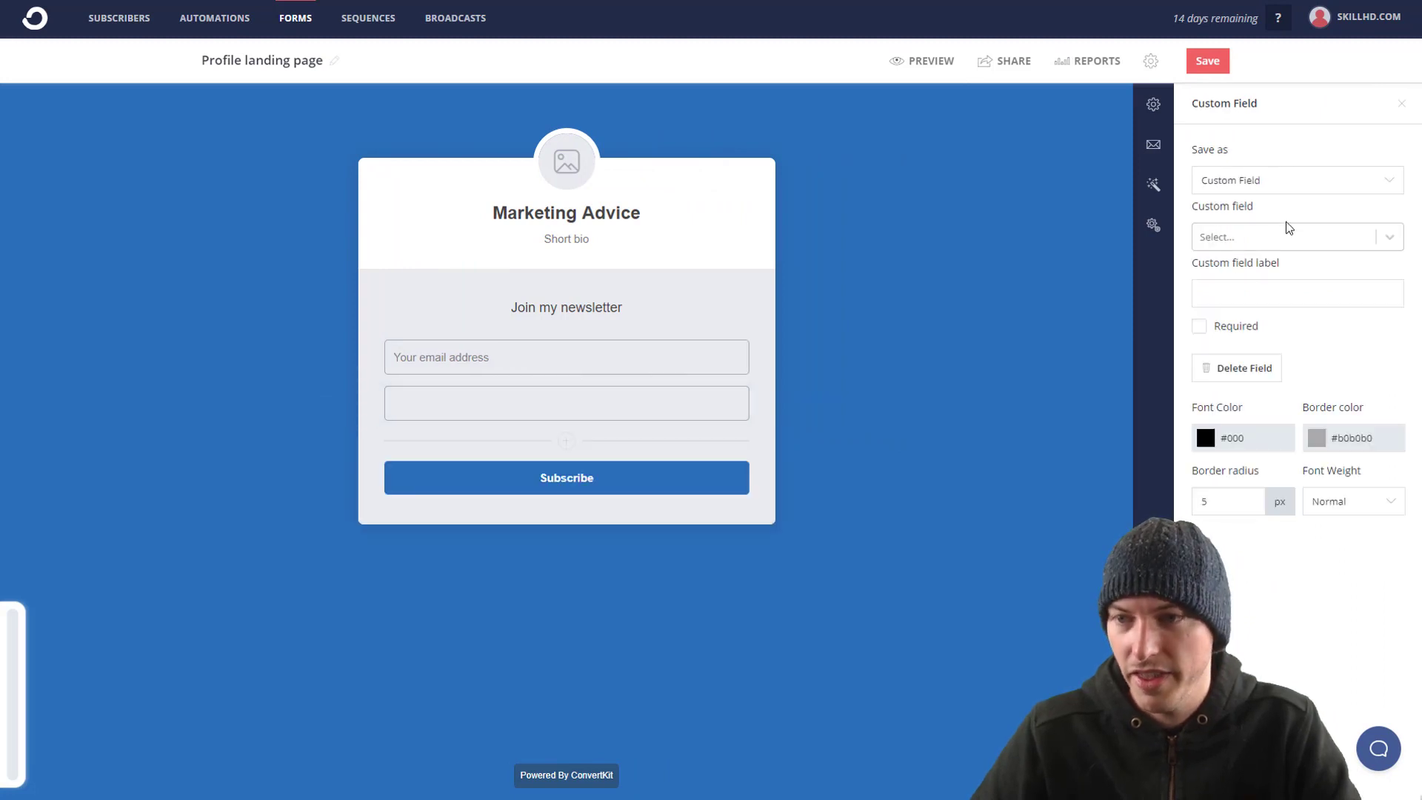
click(1312, 237)
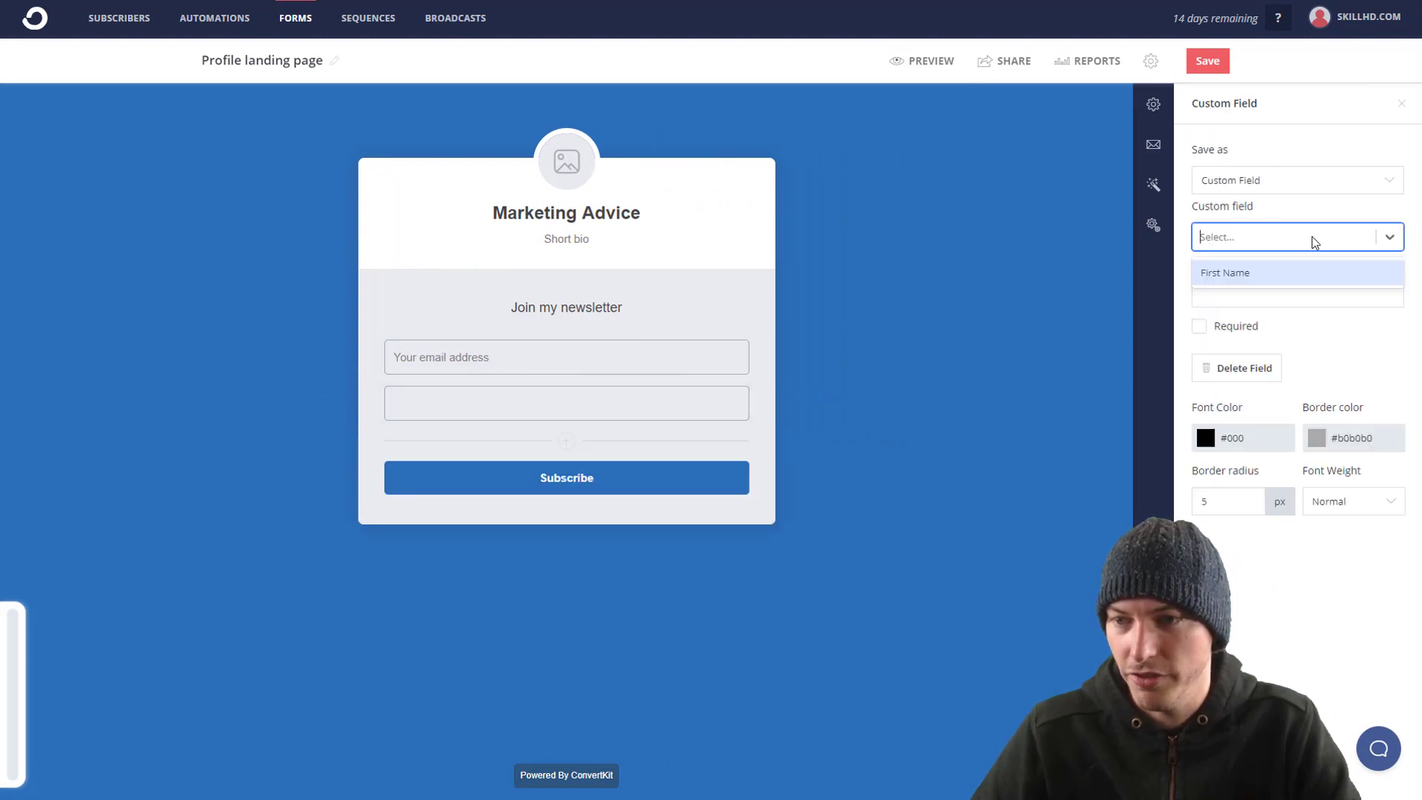
click(1265, 276)
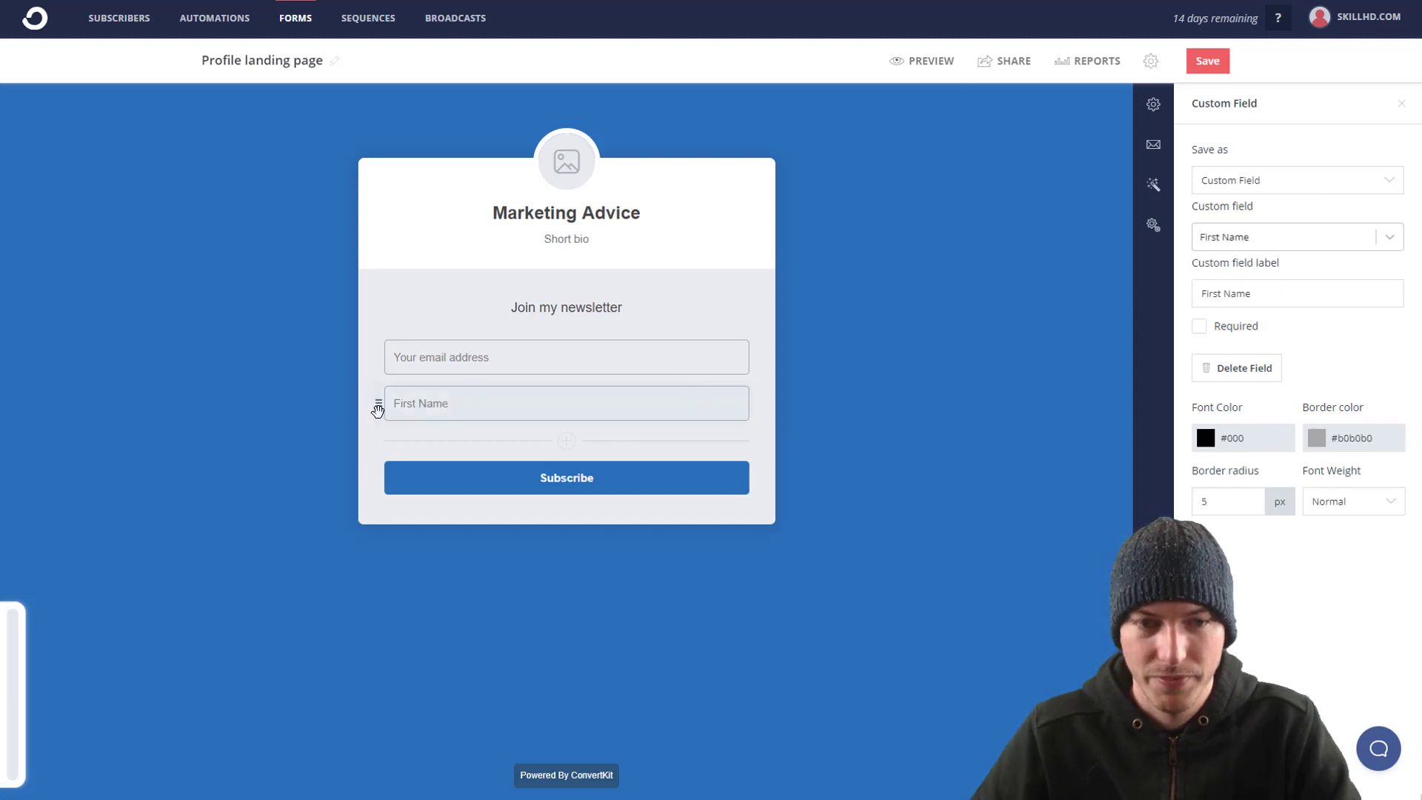
drag(378, 409, 378, 355)
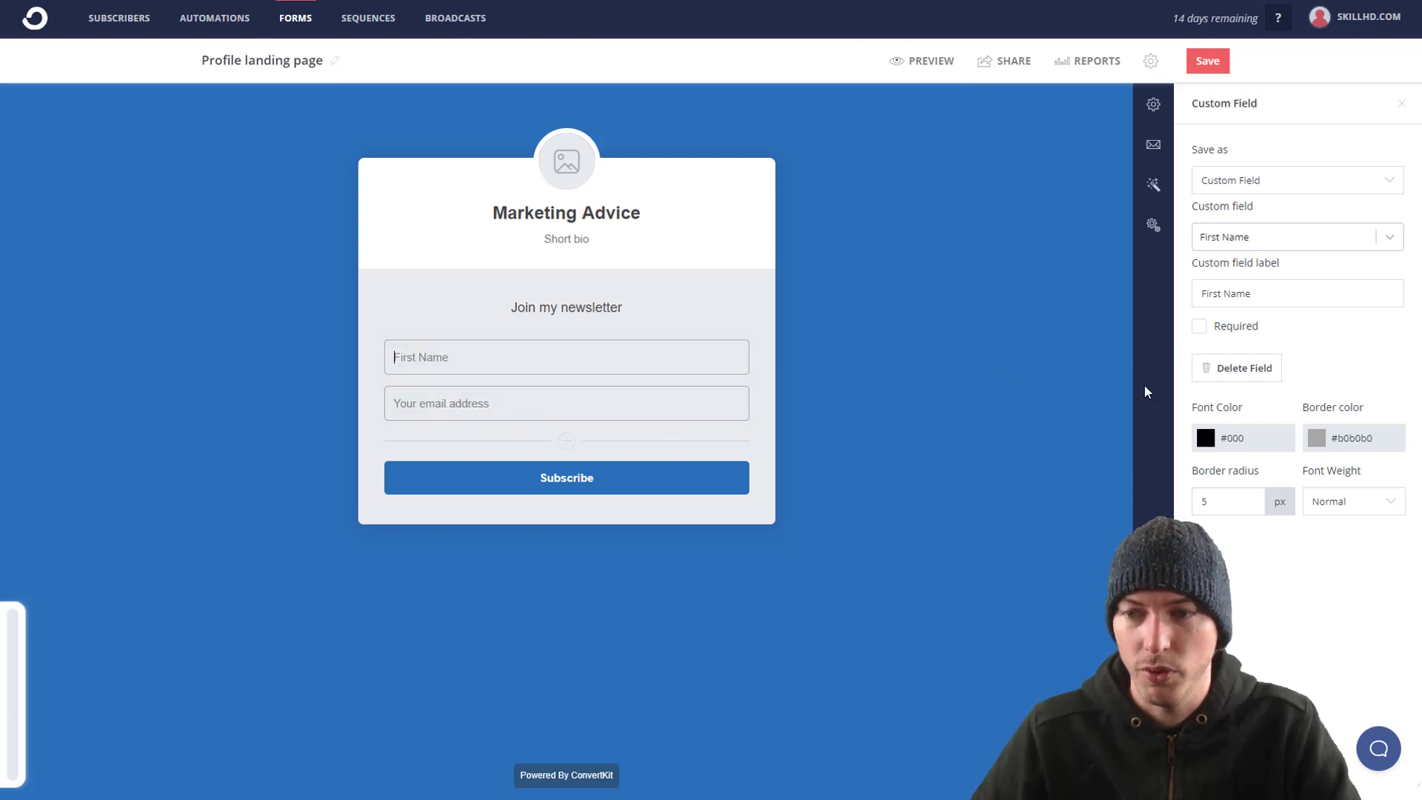
click(688, 362)
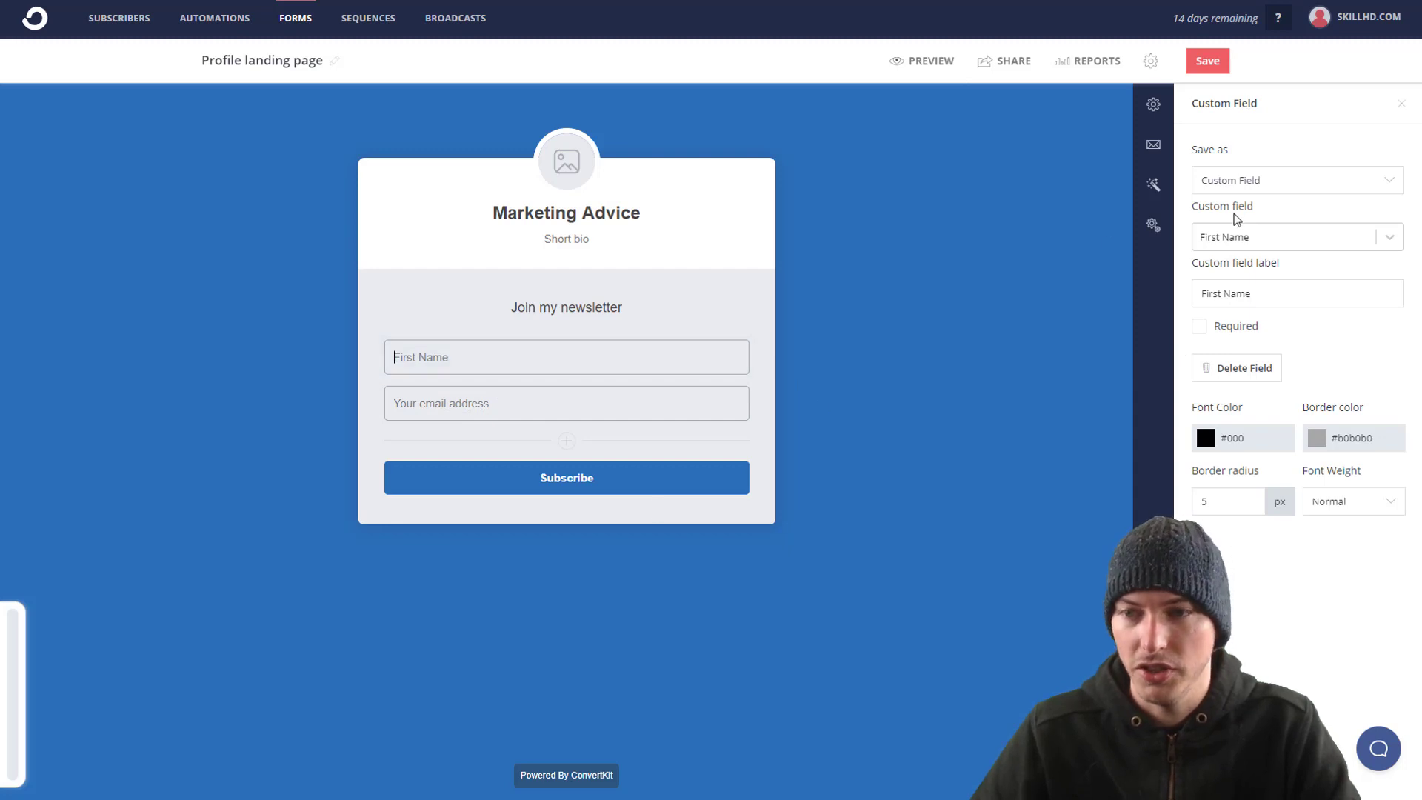
click(1279, 180)
click(1280, 186)
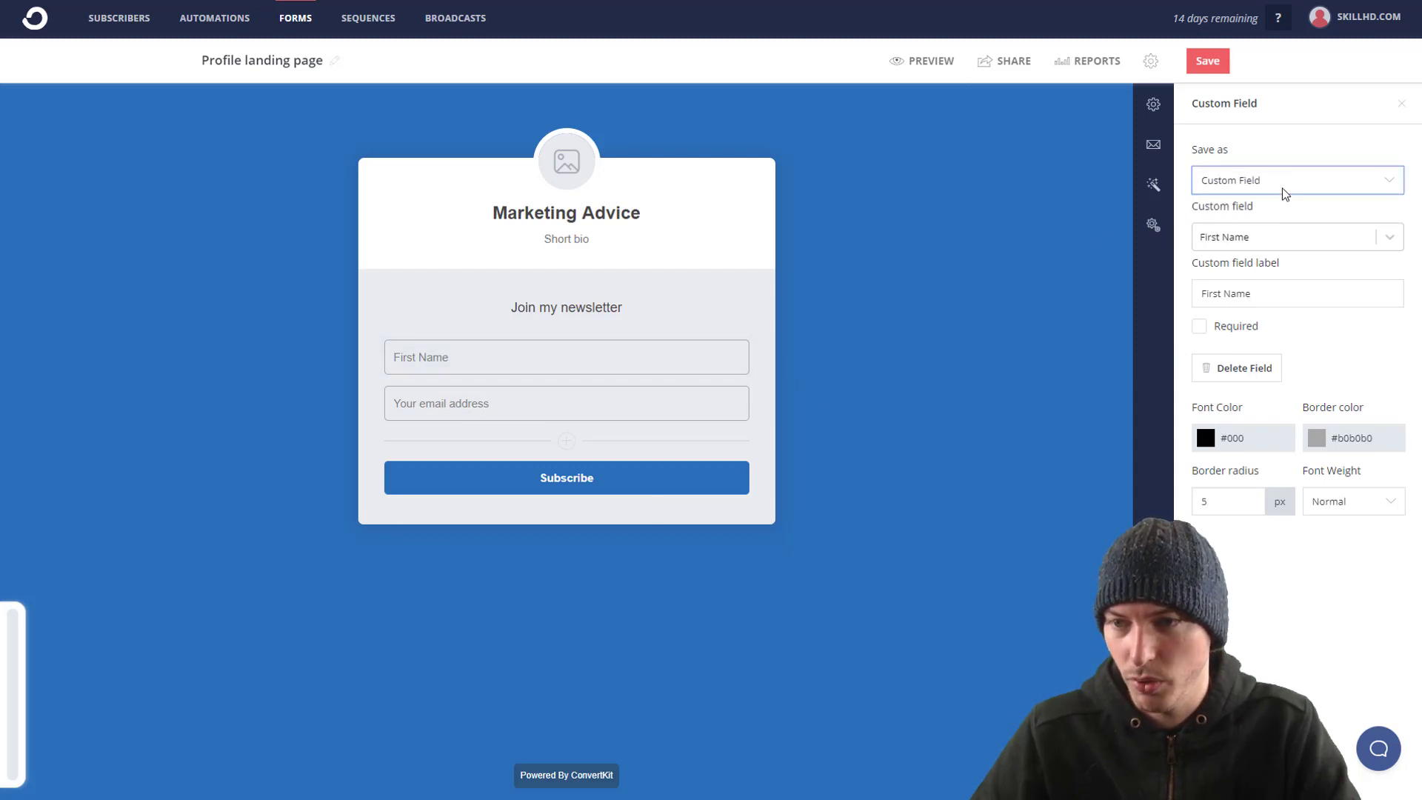
click(1299, 237)
click(1296, 237)
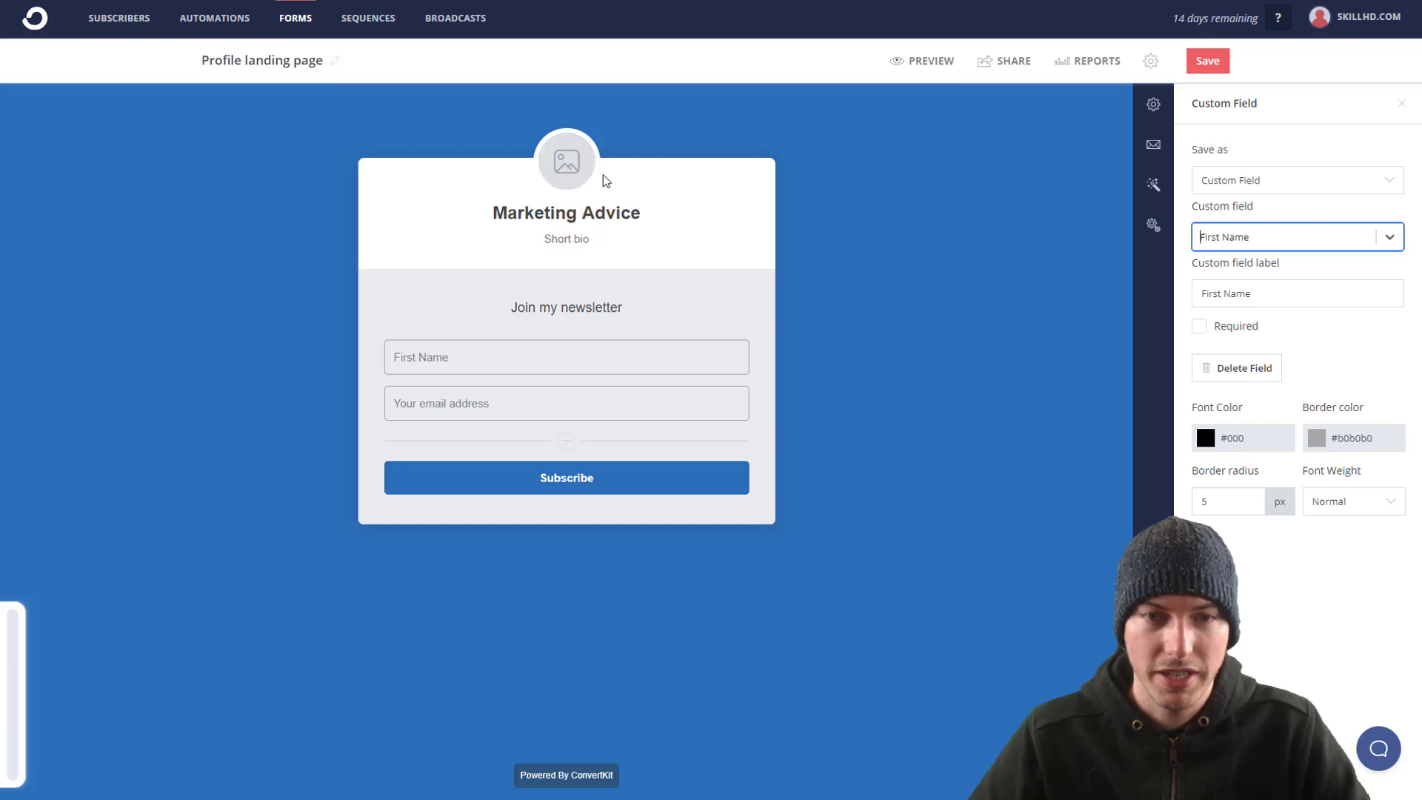
click(566, 166)
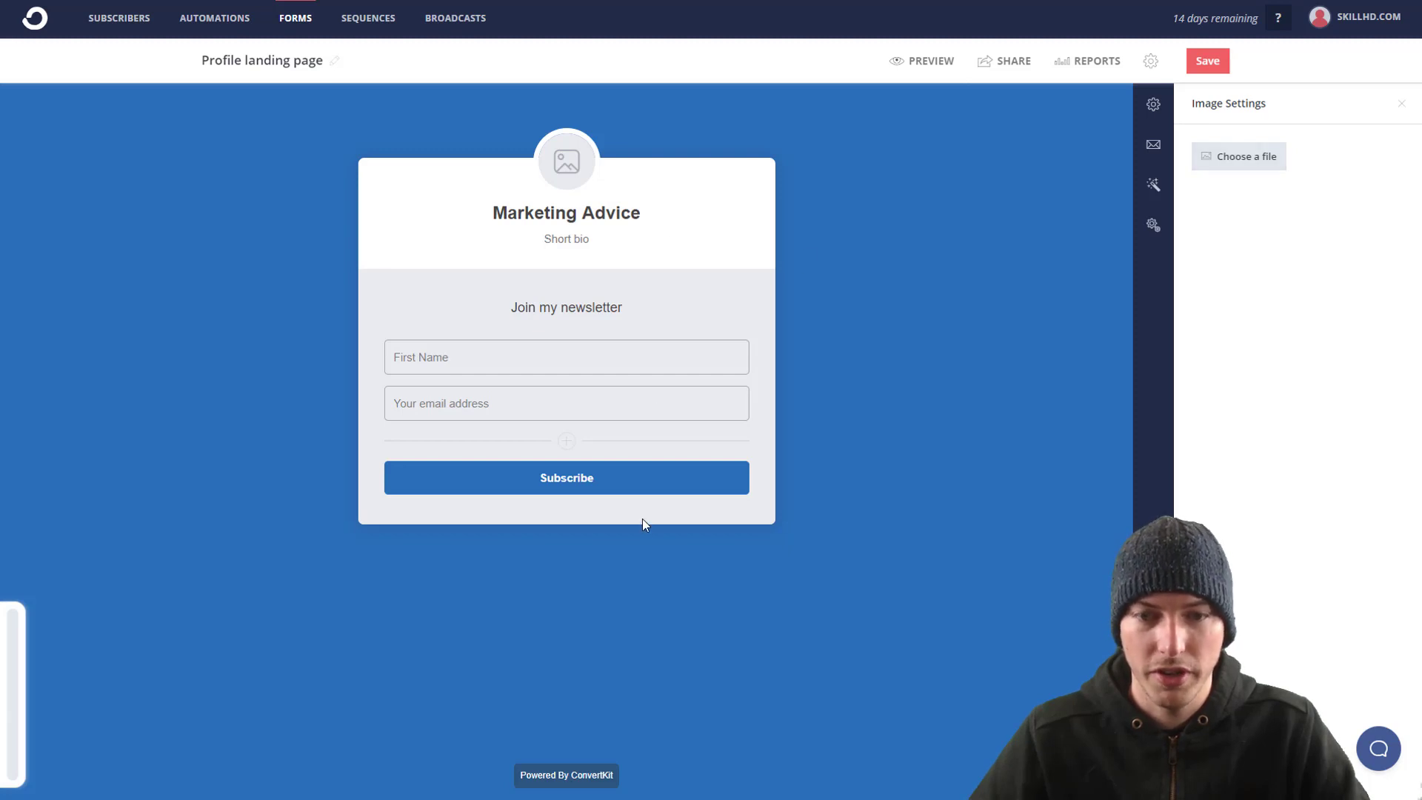
Step: Make the Subscribe button bright red and save the landing page
click(697, 491)
click(1317, 180)
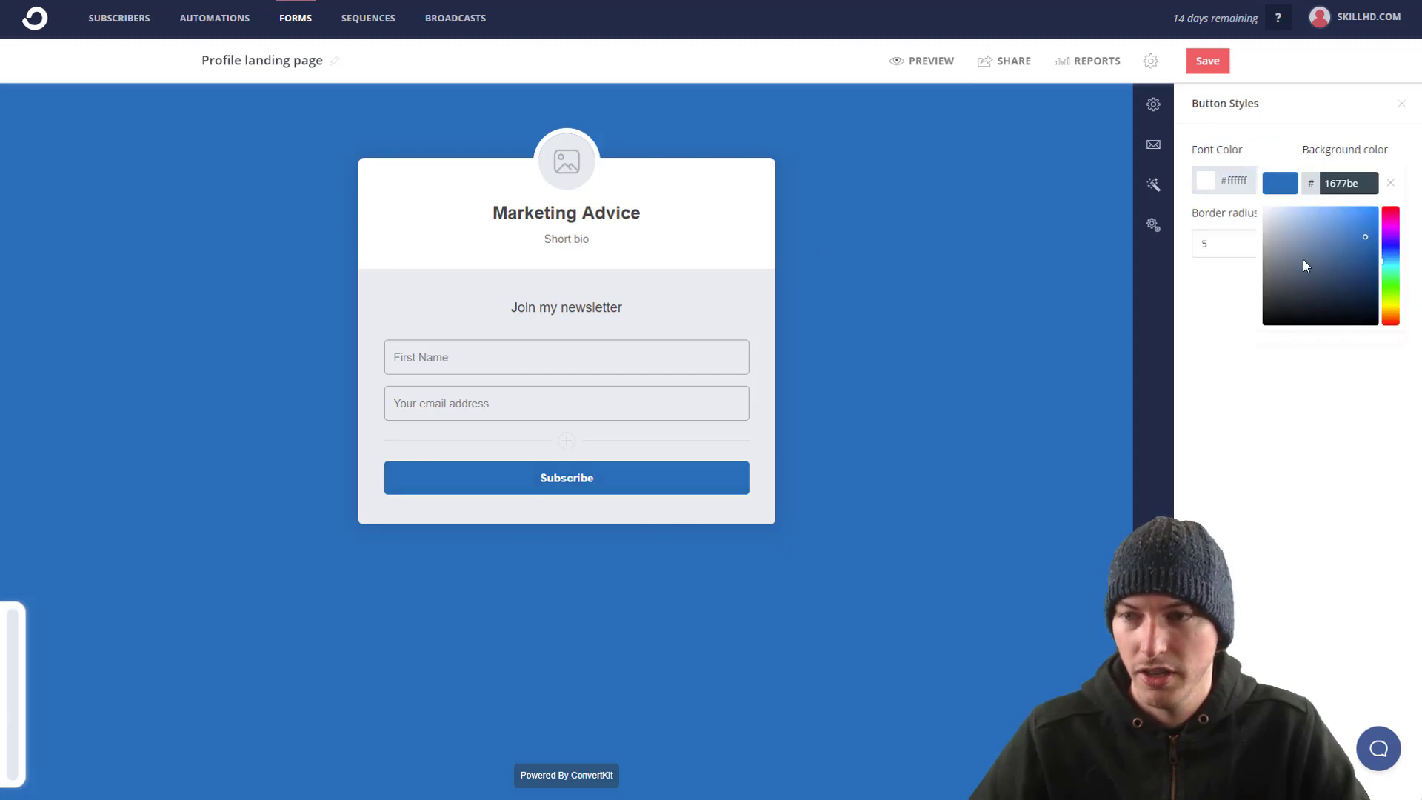
drag(1348, 241, 1395, 191)
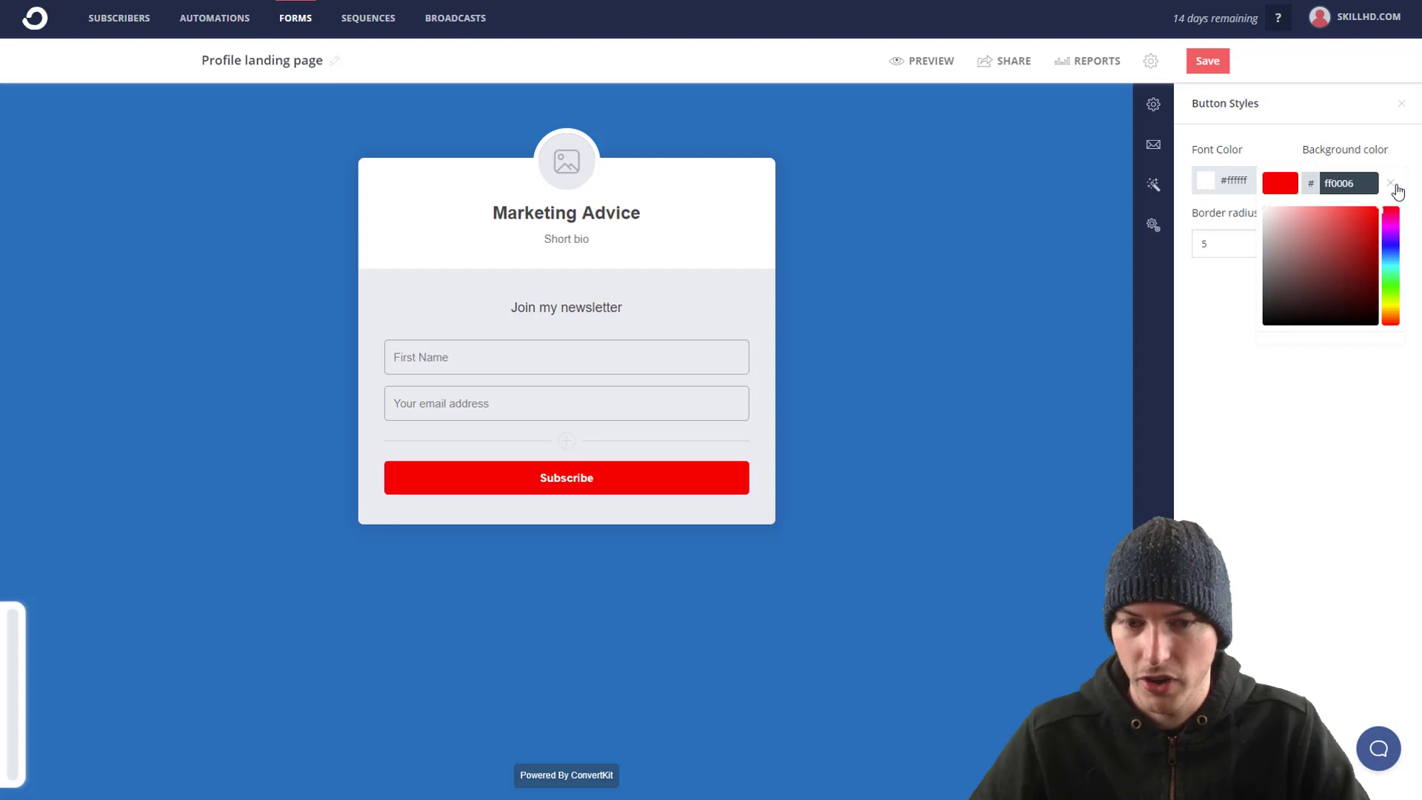
click(859, 462)
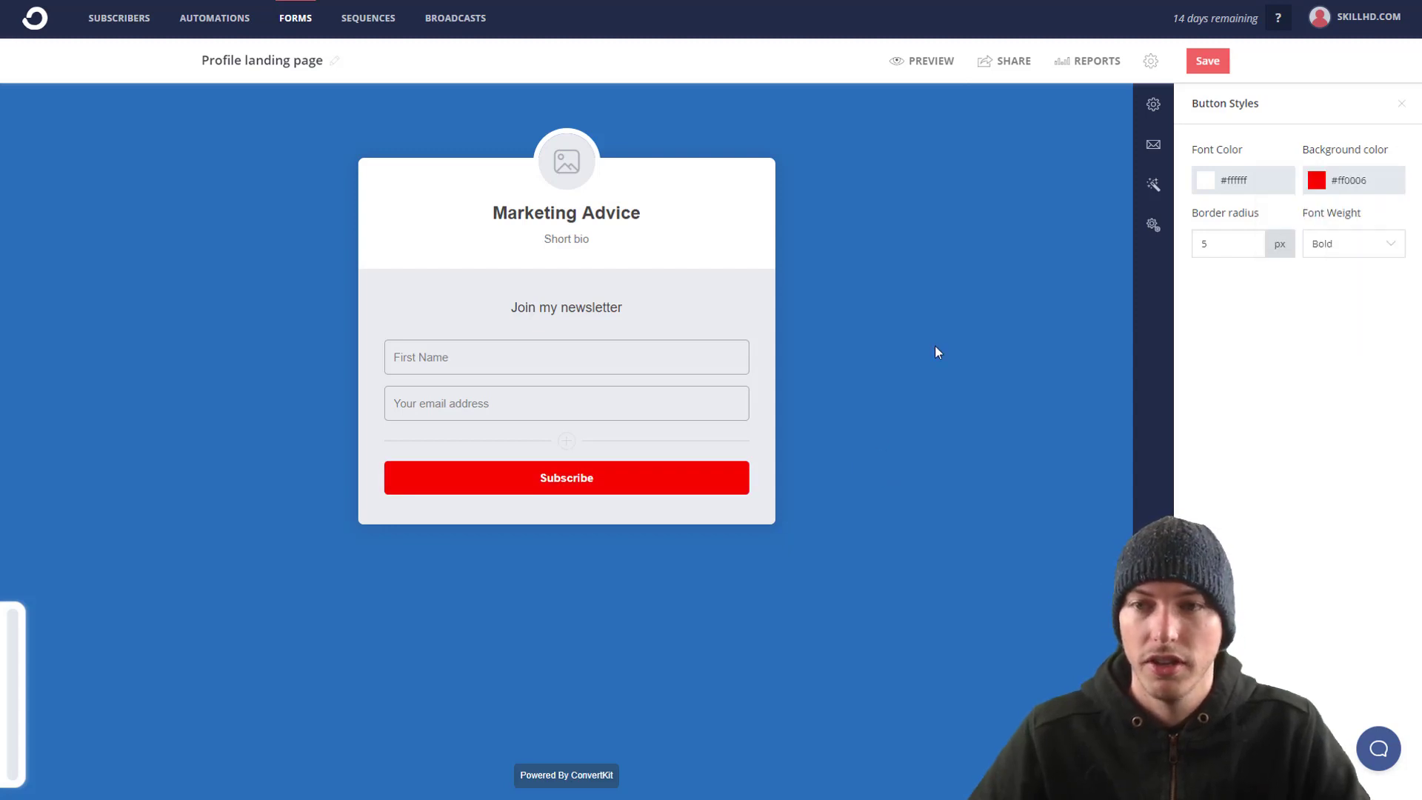
click(1208, 67)
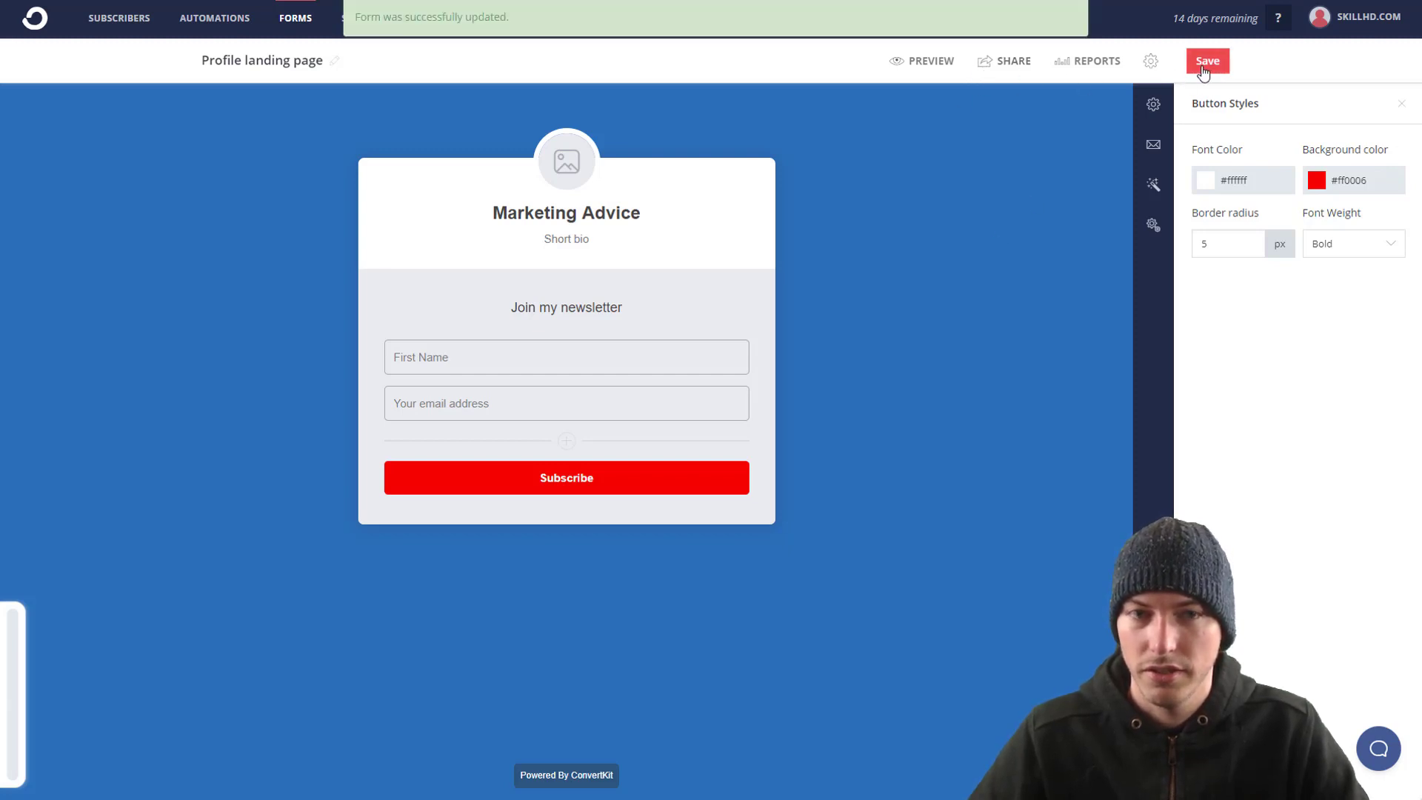
Step: Copy the landing page's share link and load it in a new browser tab
click(931, 65)
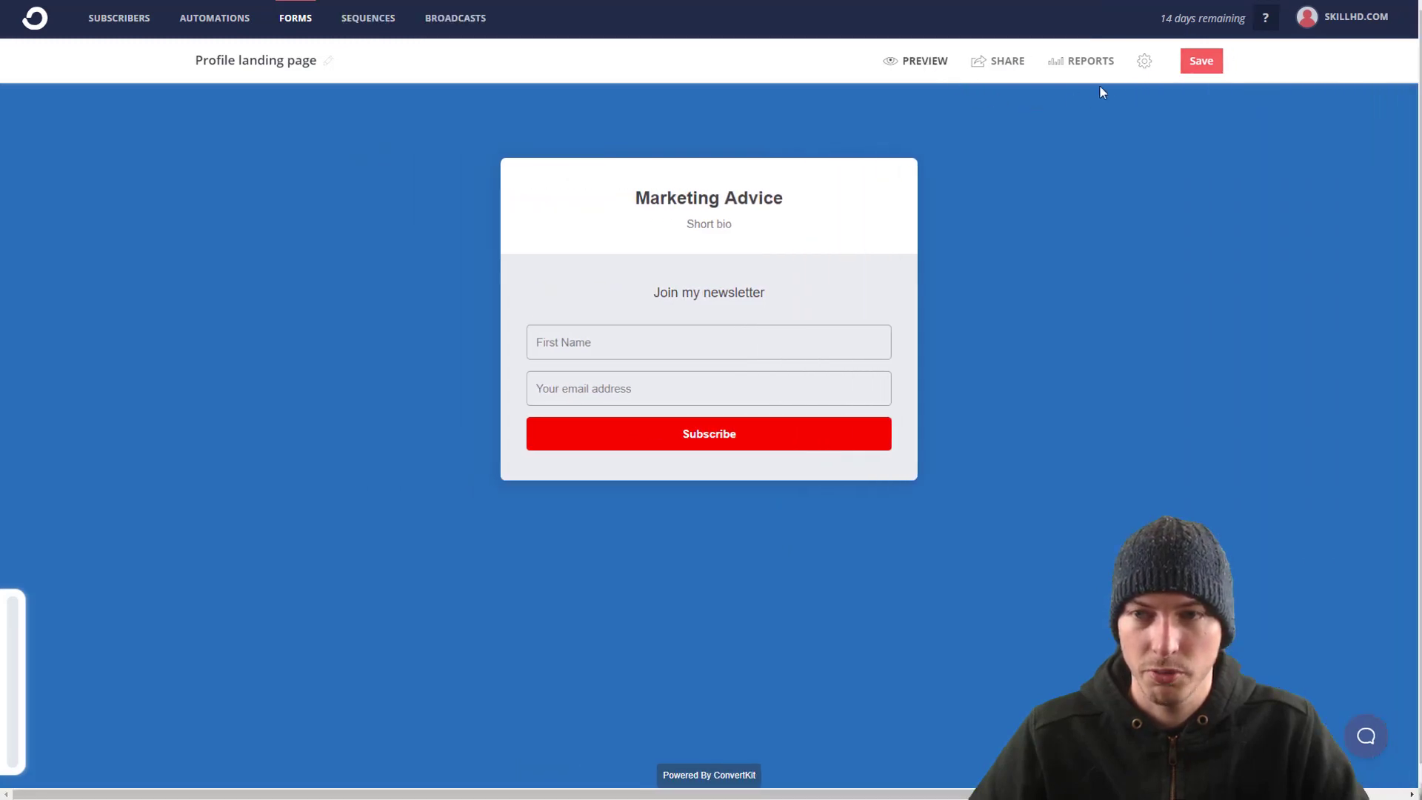
click(1145, 61)
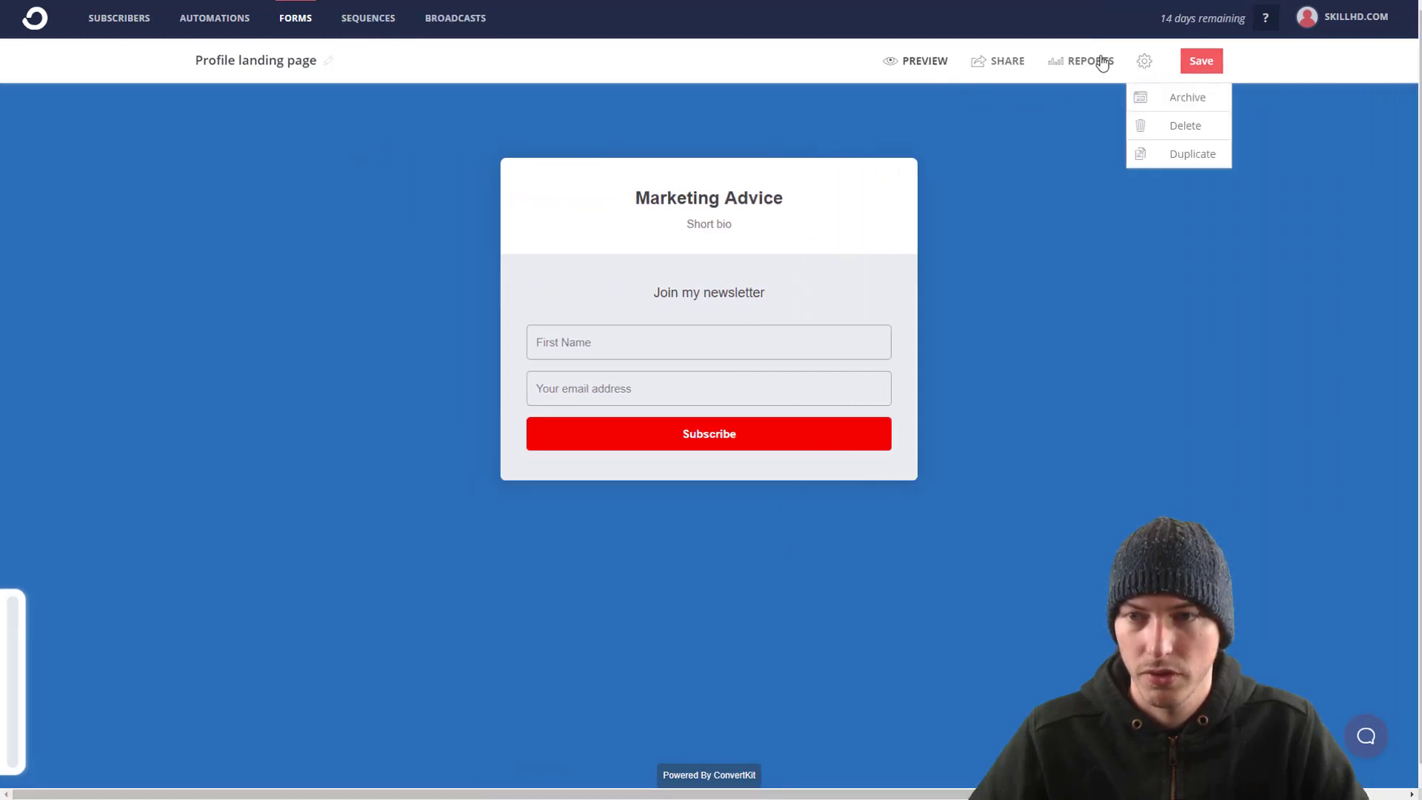
click(1007, 62)
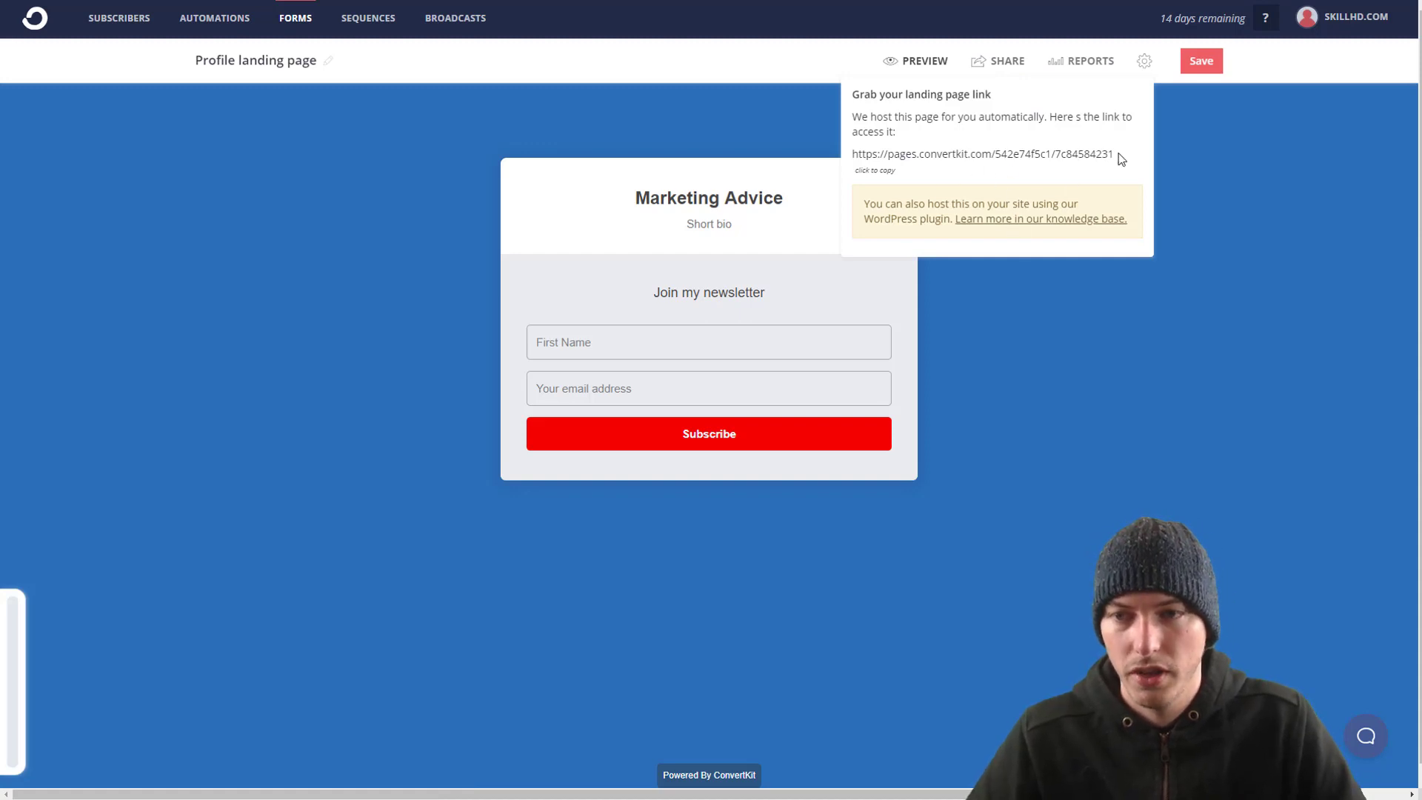
drag(1119, 154, 852, 154)
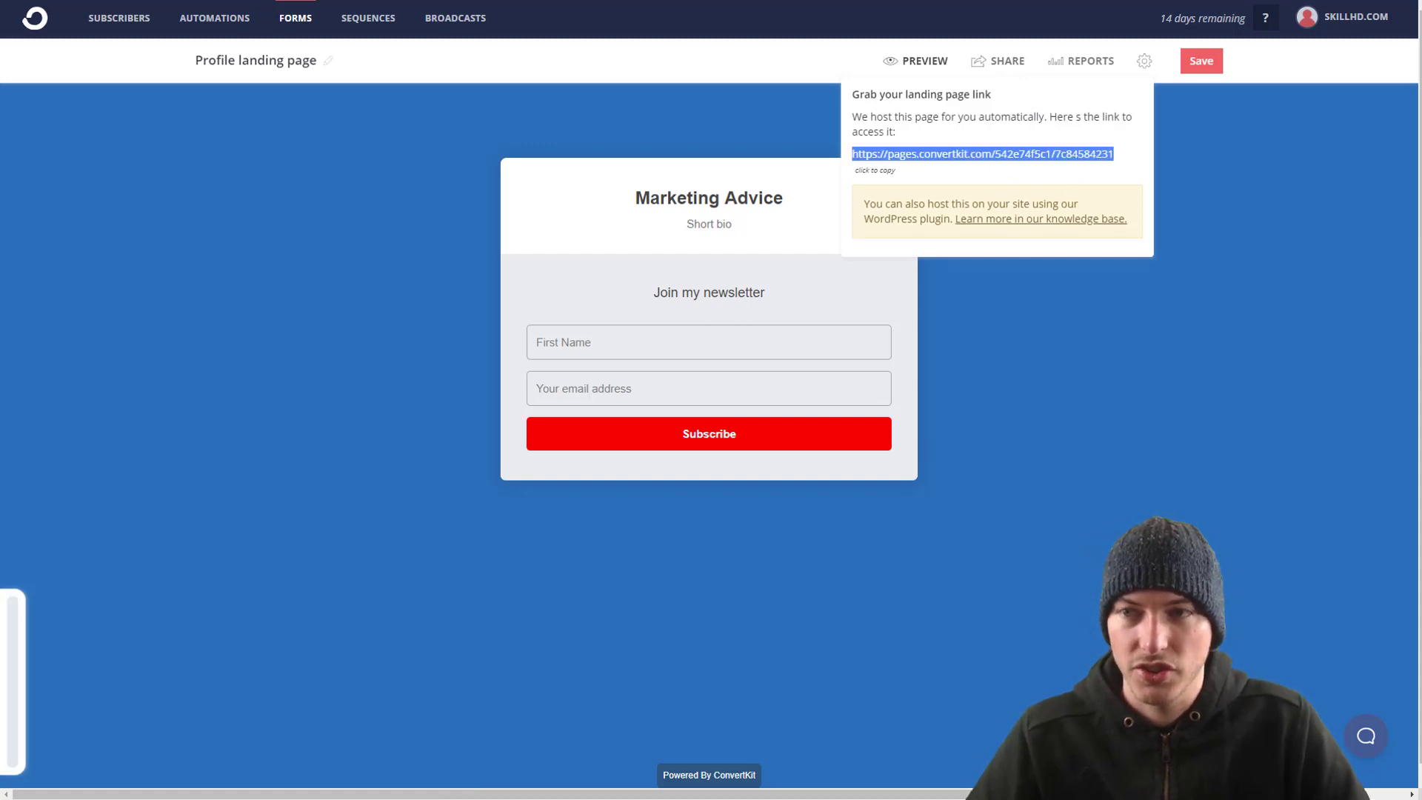
key(ctrl+c)
key(ctrl+t)
key(ctrl+v)
key(Return)
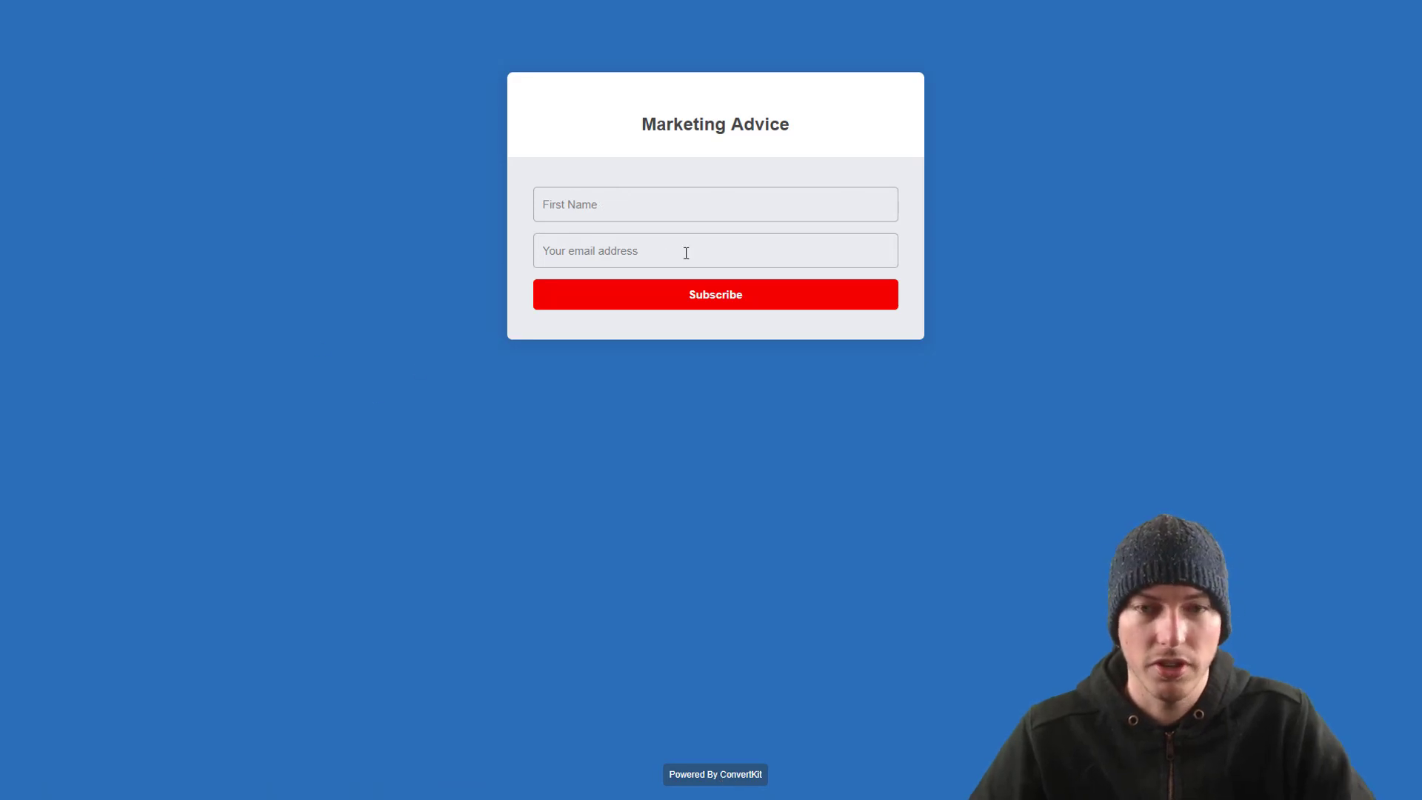
Step: Subscribe on the live page with a test first name and email, then go to Subscribers
click(638, 206)
text(Brent)
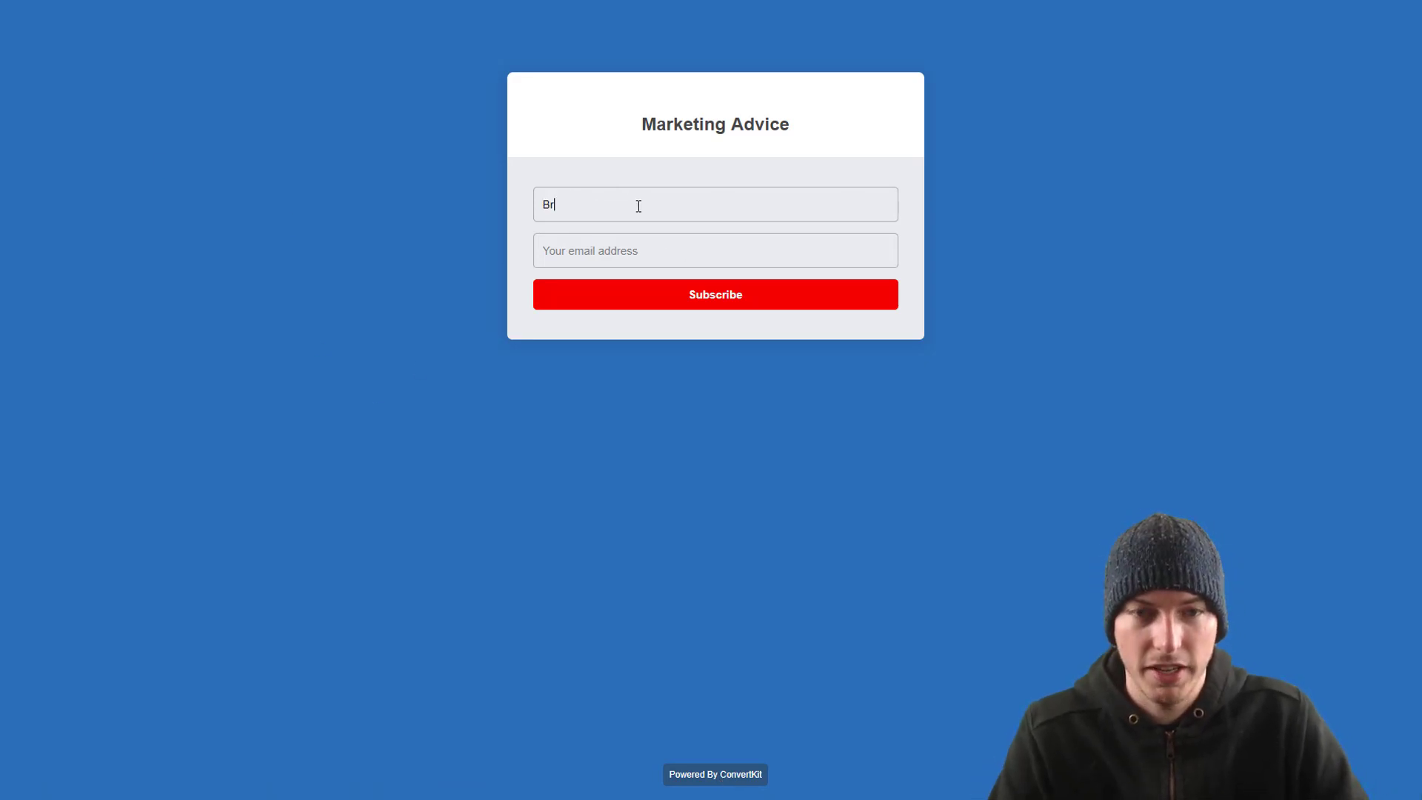
key(Tab)
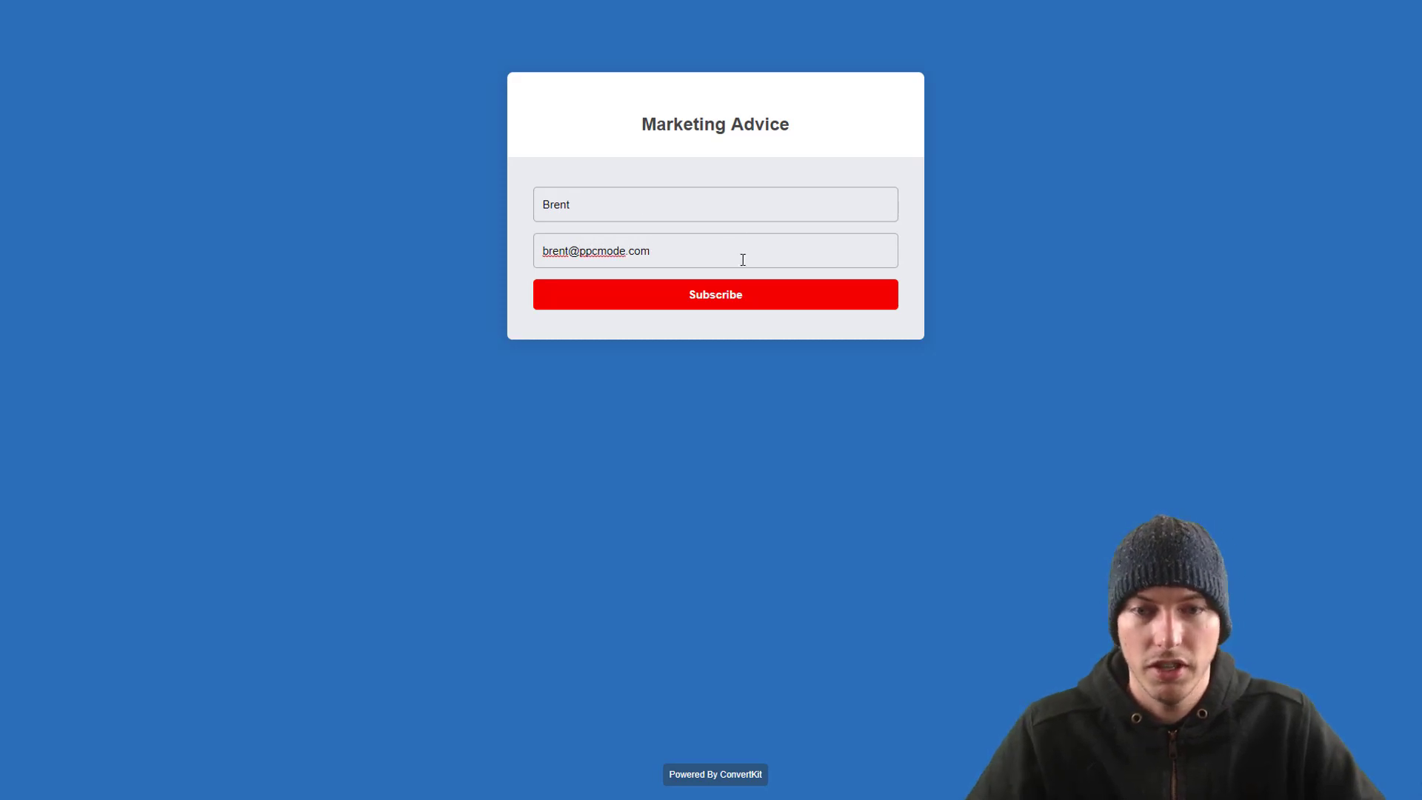
click(732, 302)
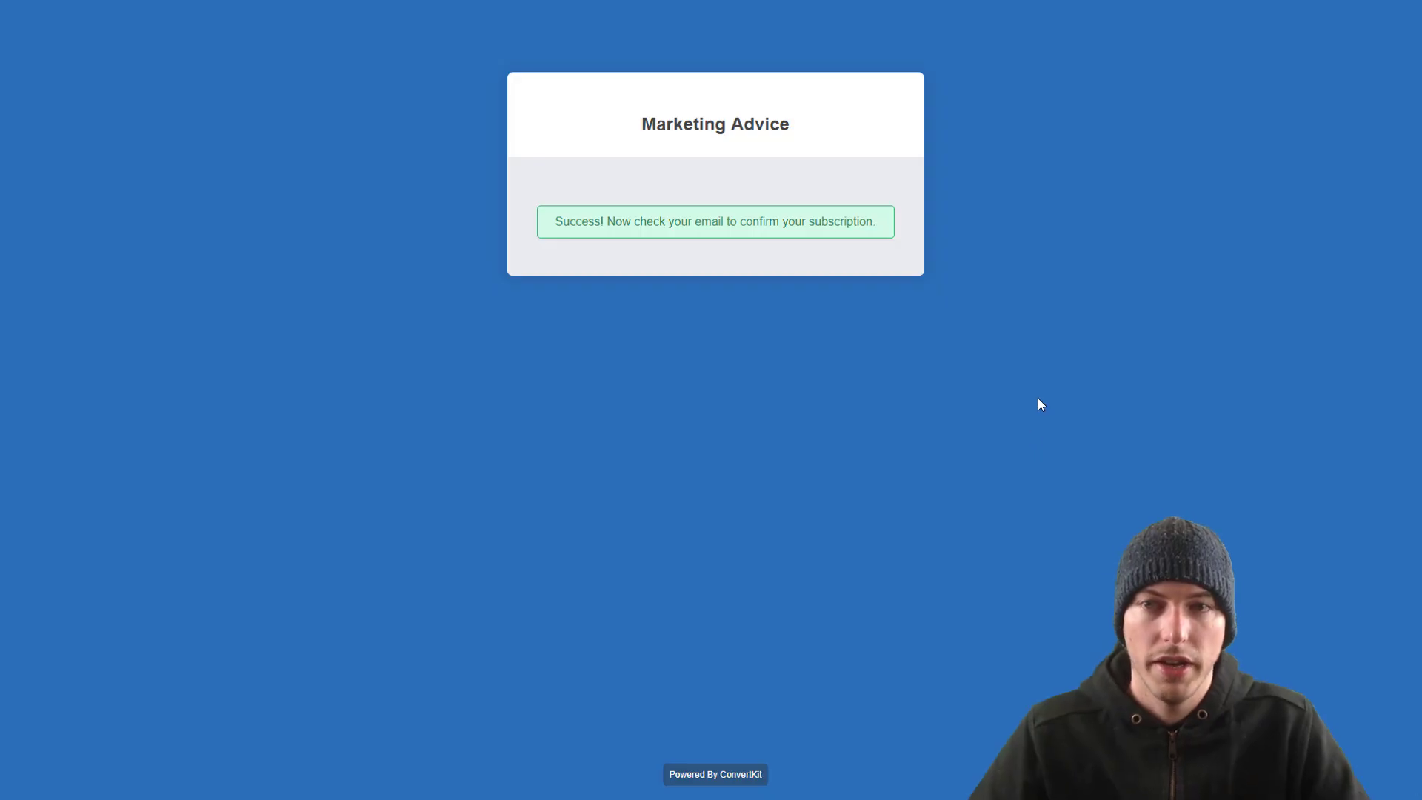
key(ctrl+w)
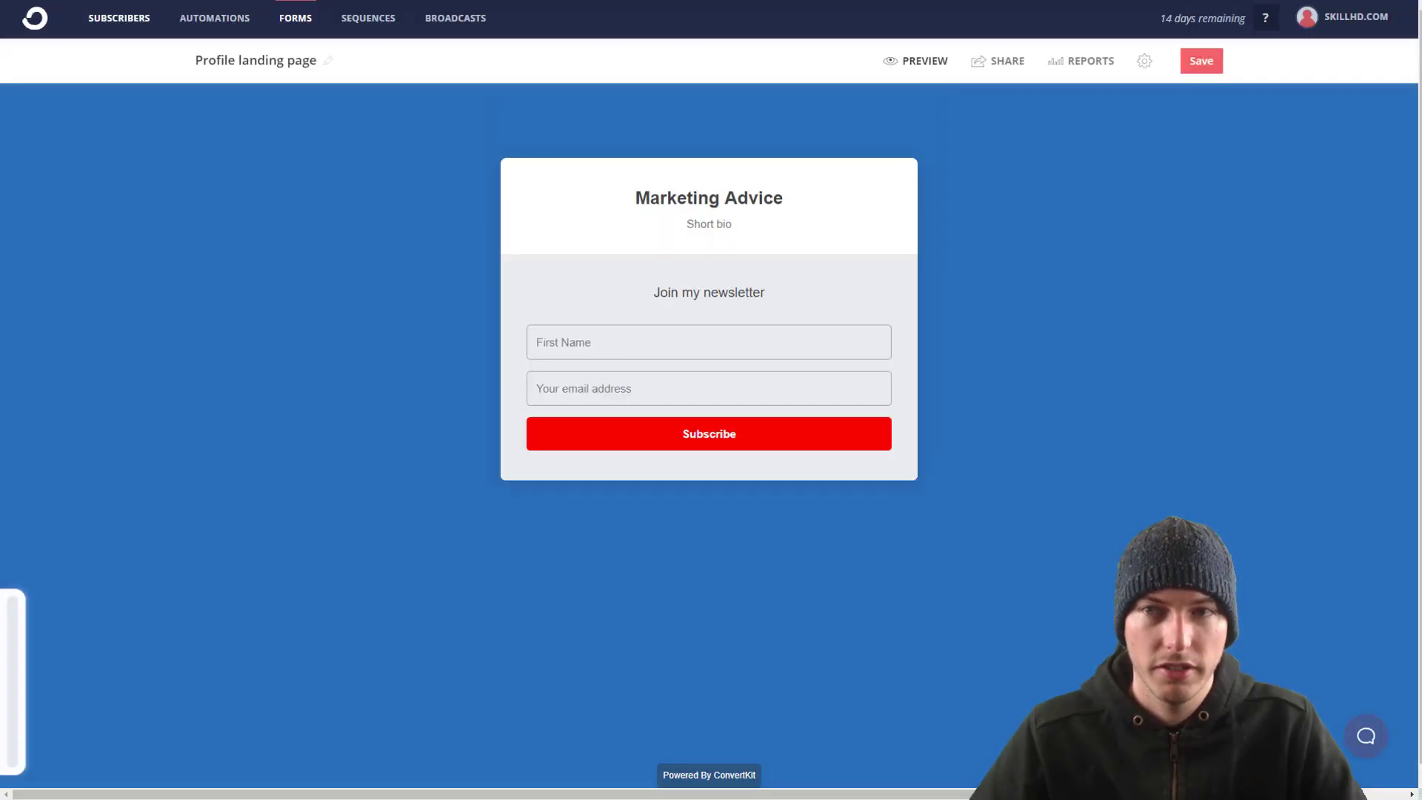
click(107, 23)
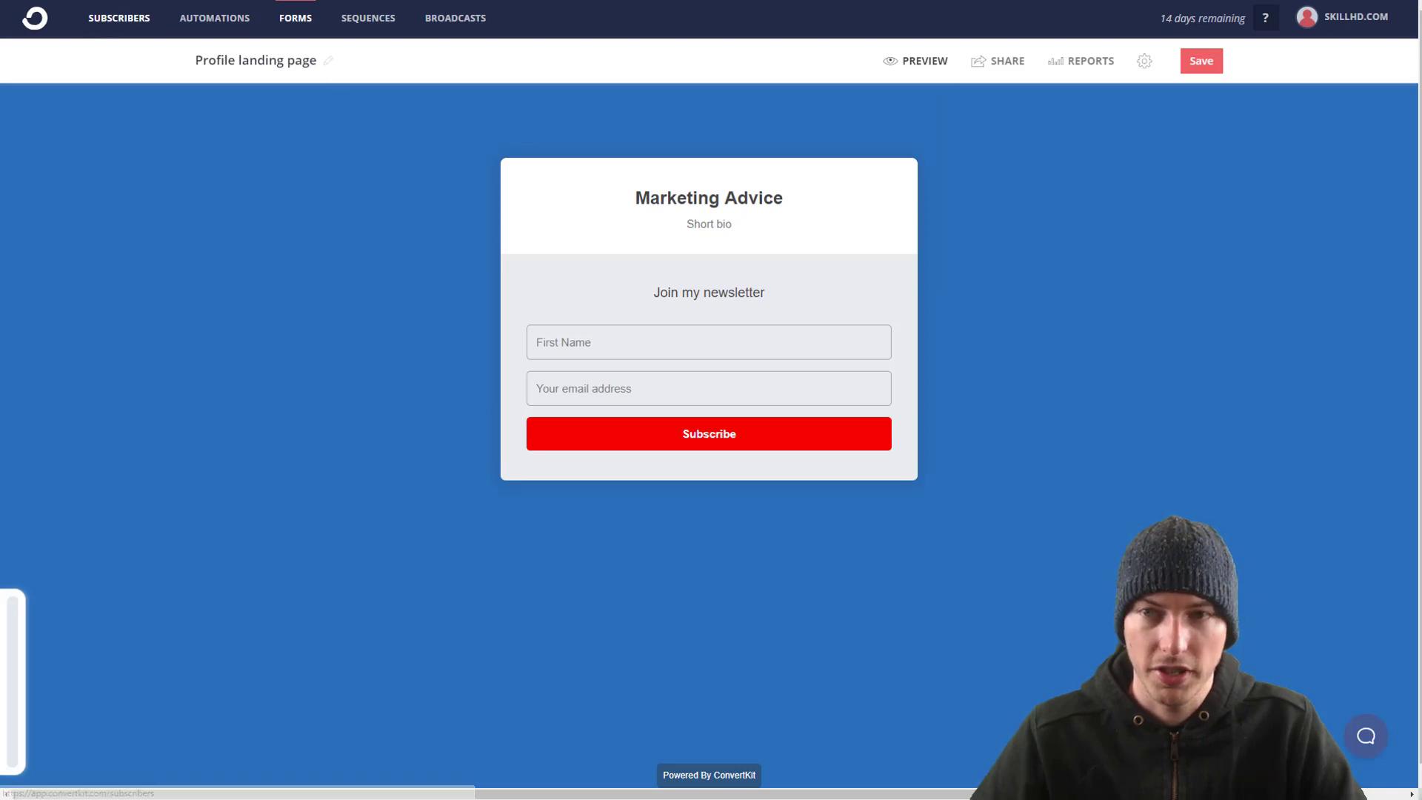
Step: Switch the subscriber filter to All Subscribers and open the new unconfirmed subscriber's profile
scroll(622, 367, down, 2)
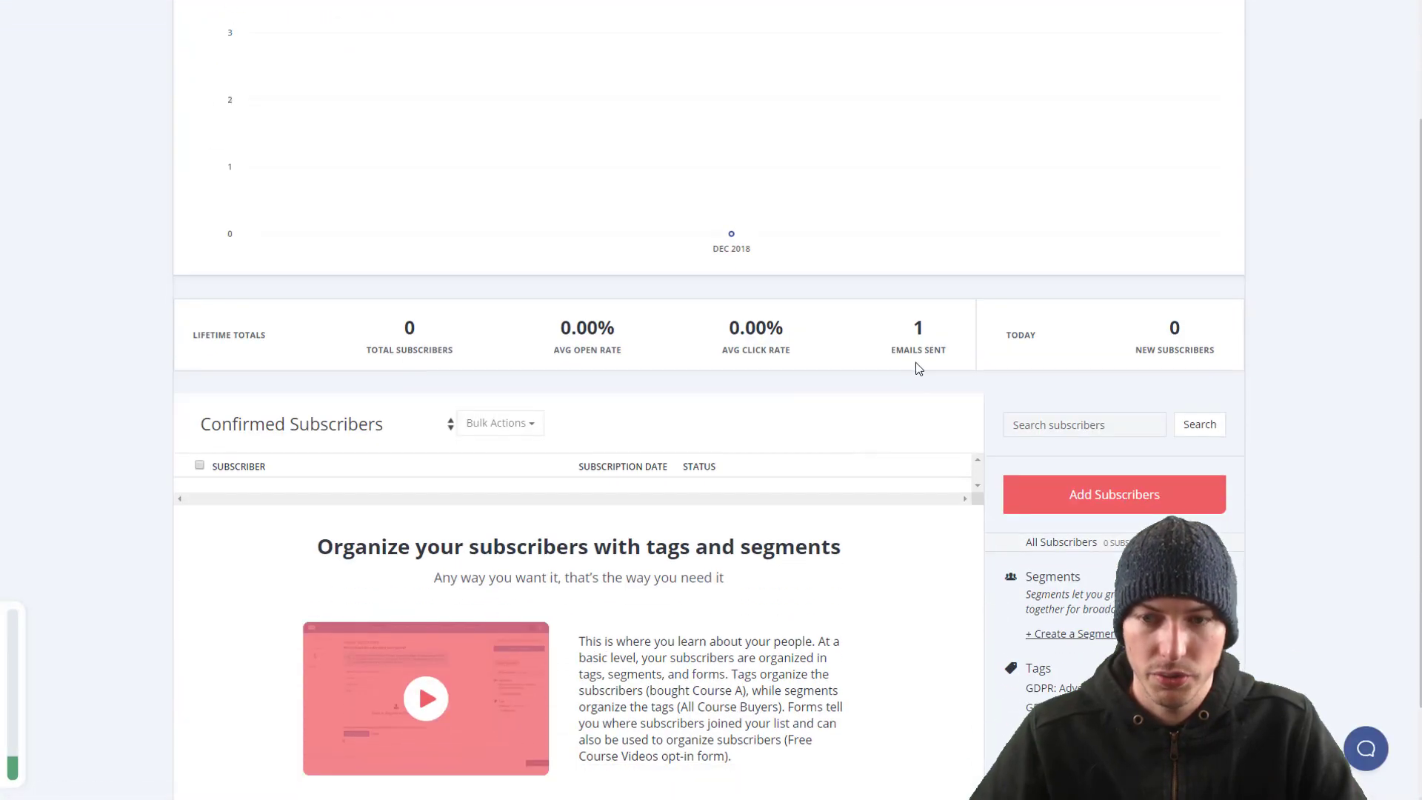
scroll(644, 413, down, 2)
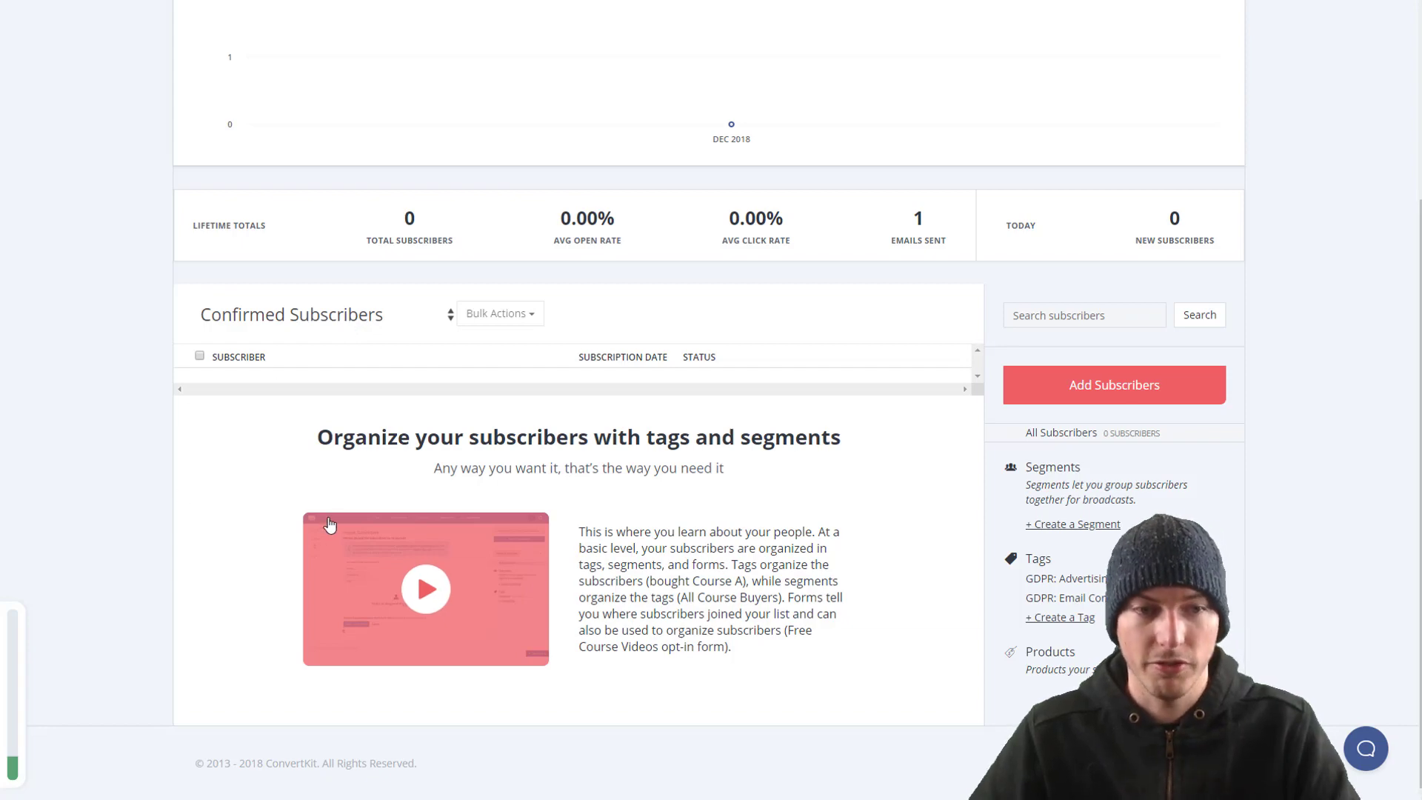
click(295, 322)
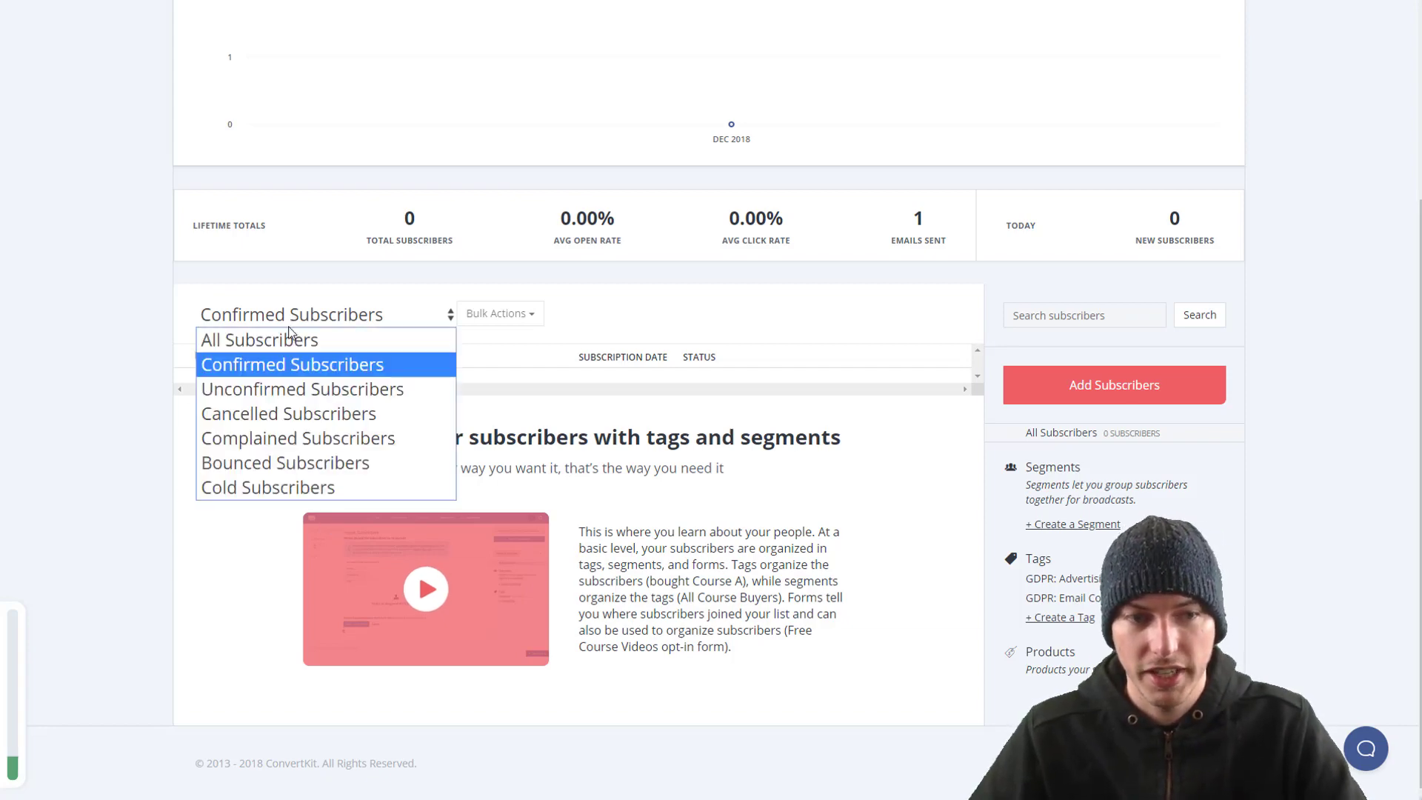
click(285, 339)
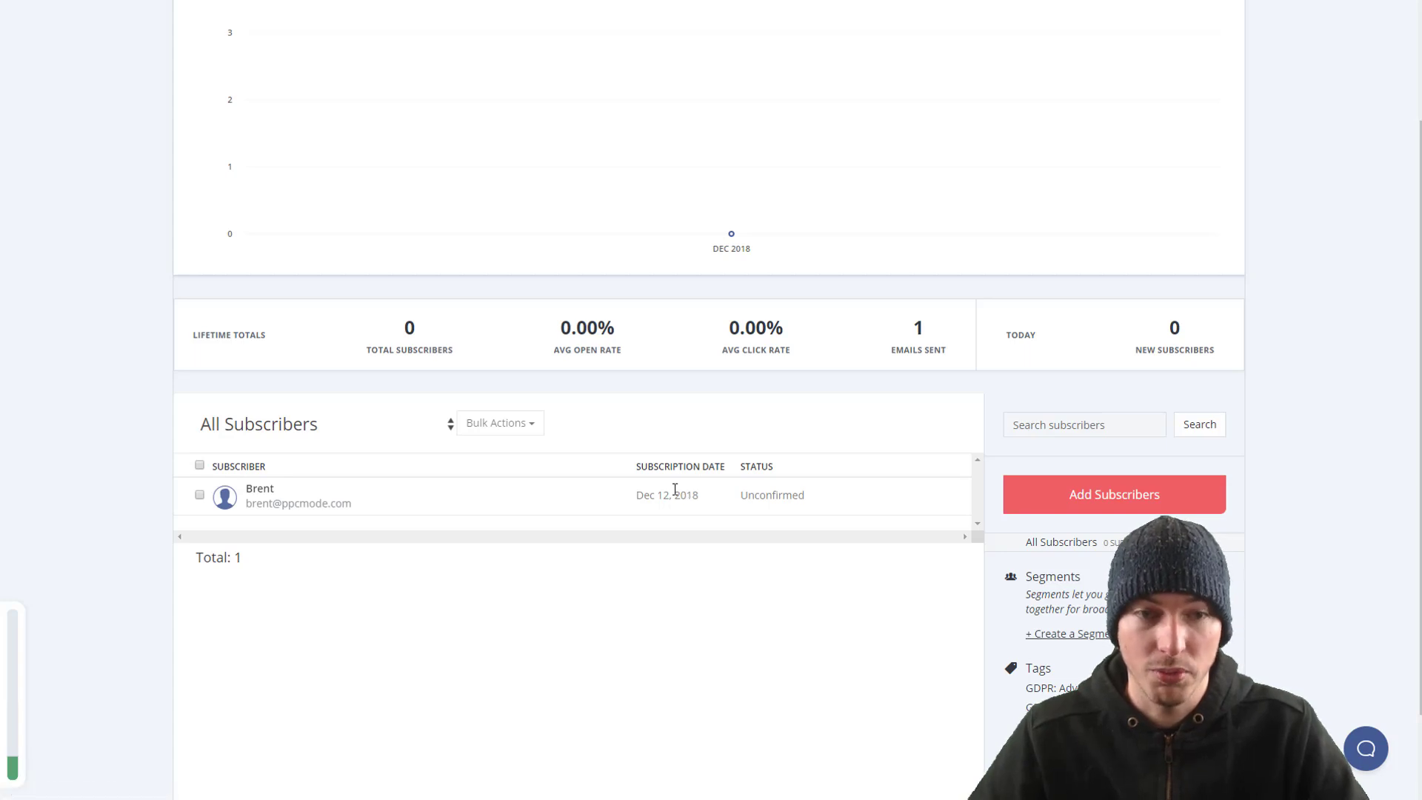
click(260, 491)
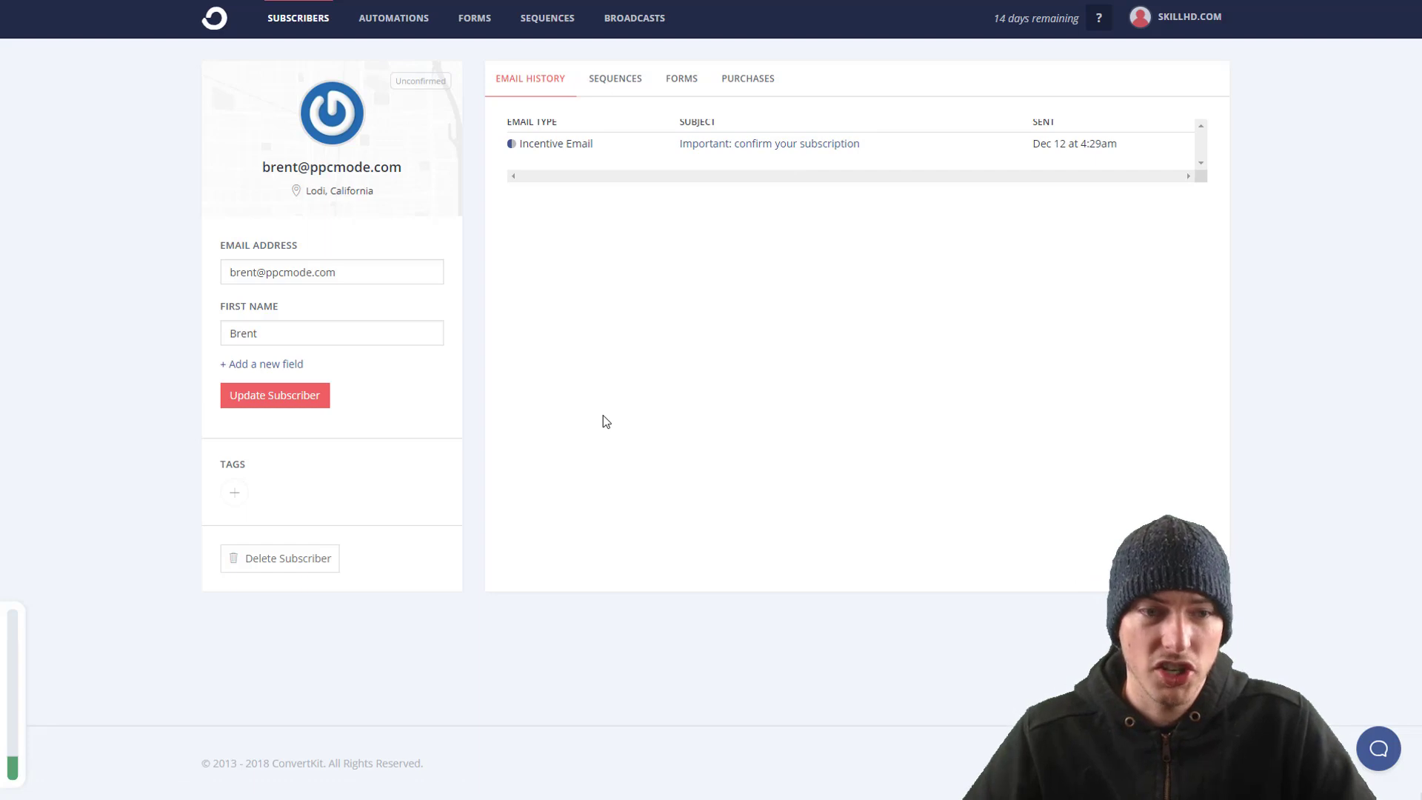
Step: Add a 'Company Size' field valued 'company_size', save, then clear the value and save again
click(269, 365)
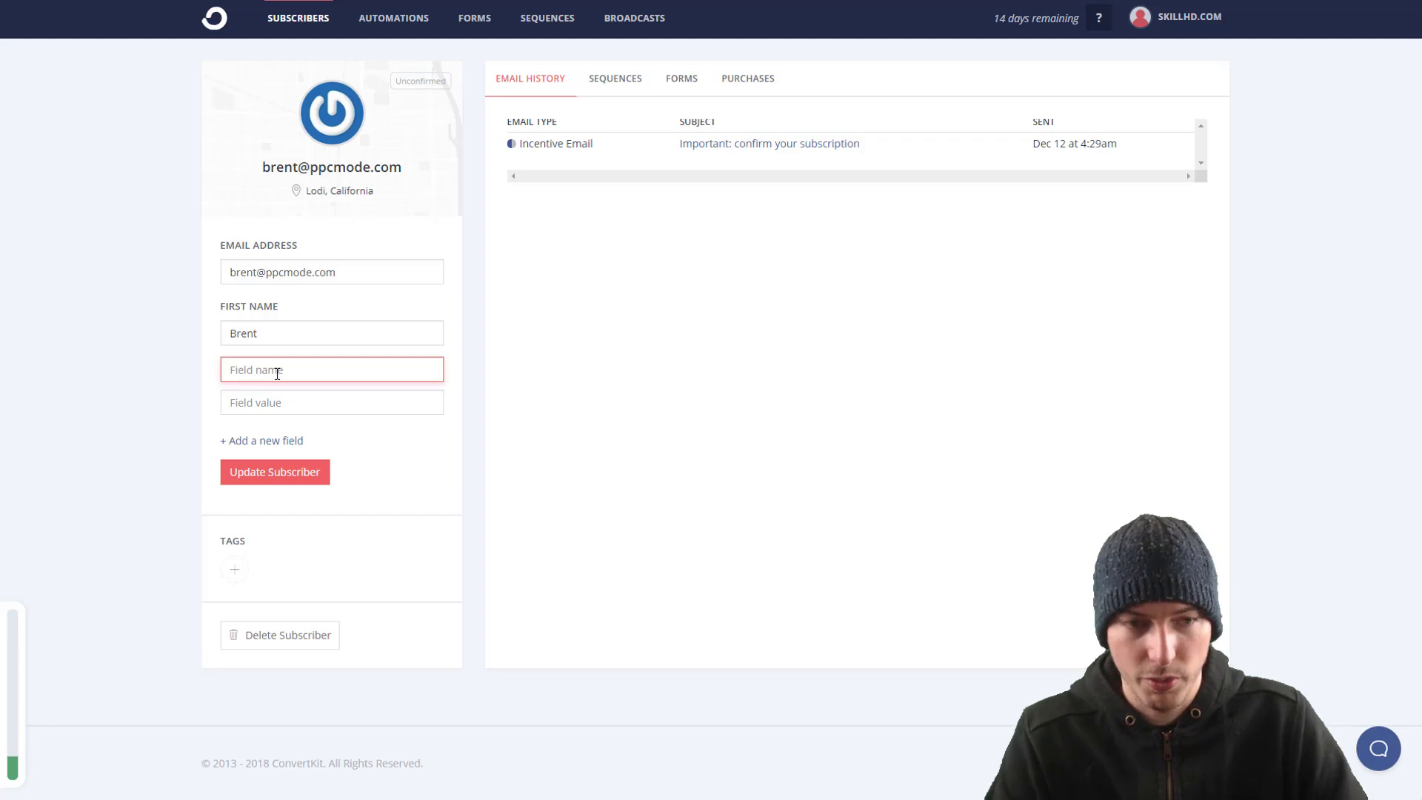
text(Company Size)
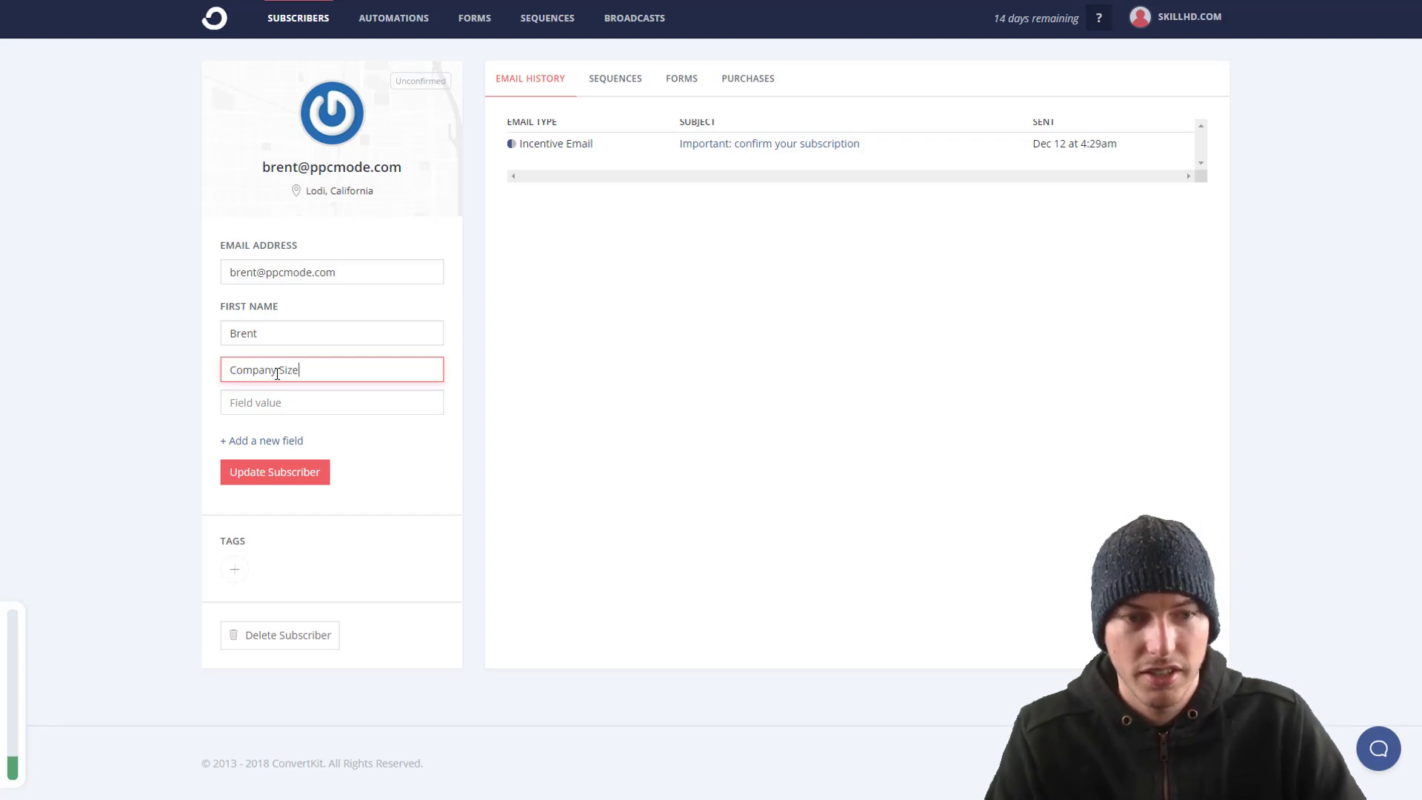
key(Tab)
text(com)
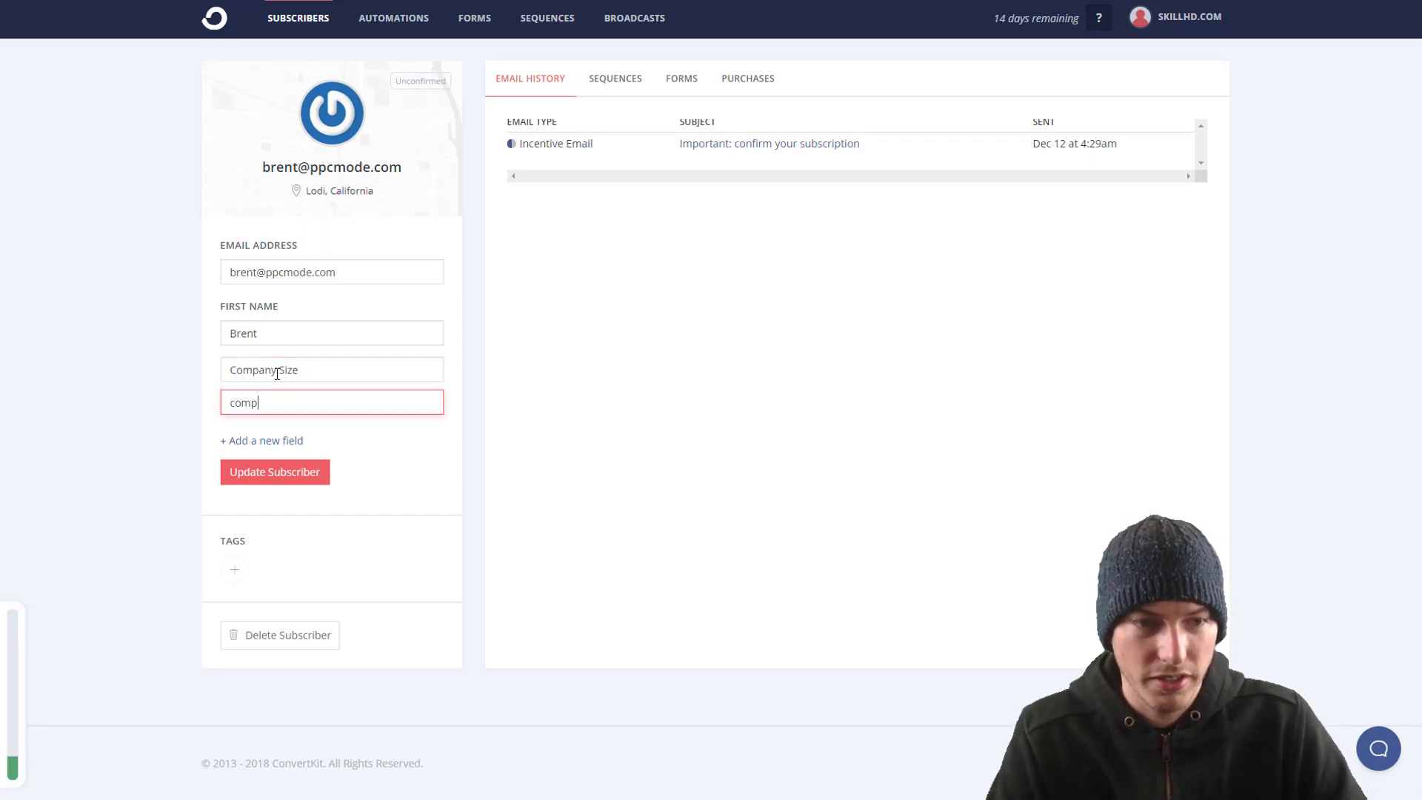
text(pany)
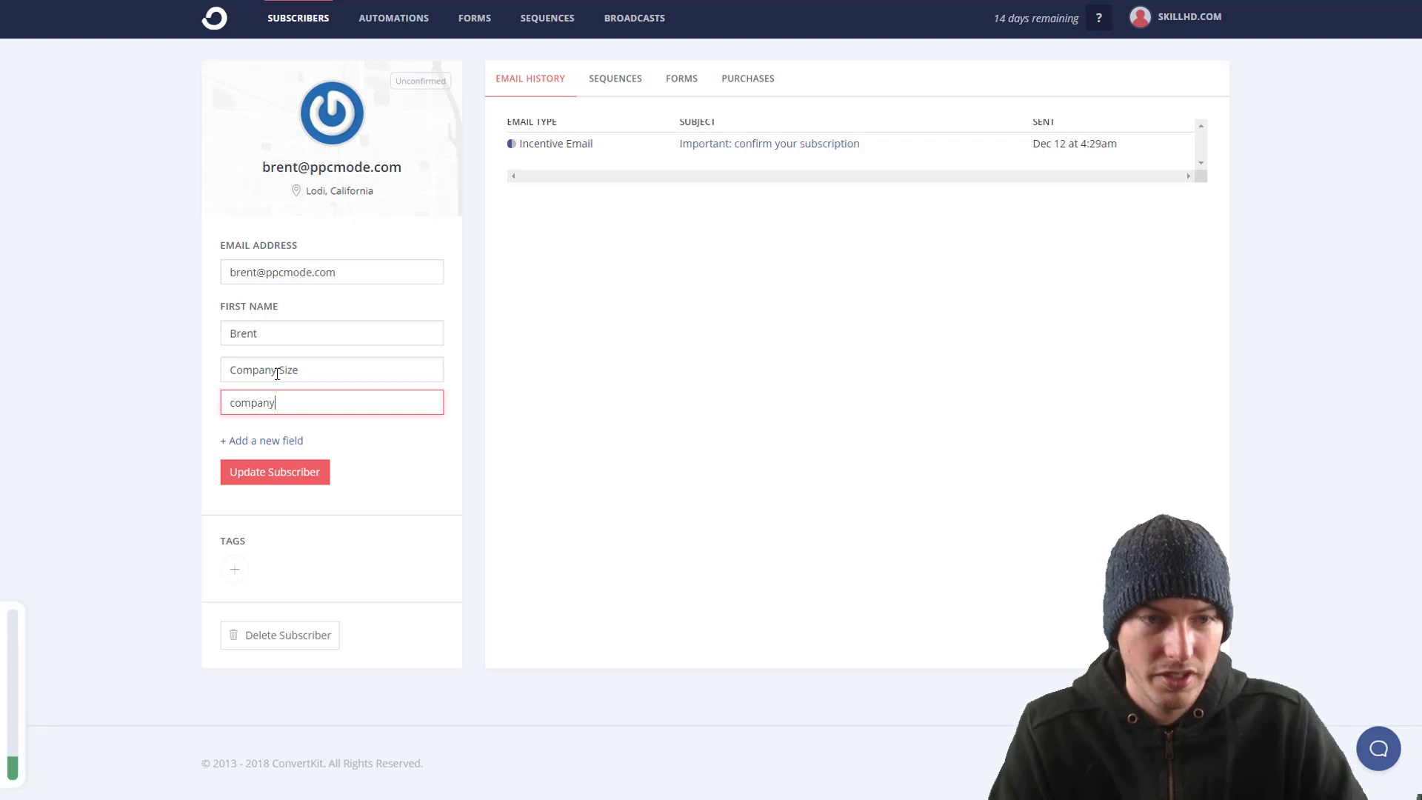
text(_size)
click(299, 473)
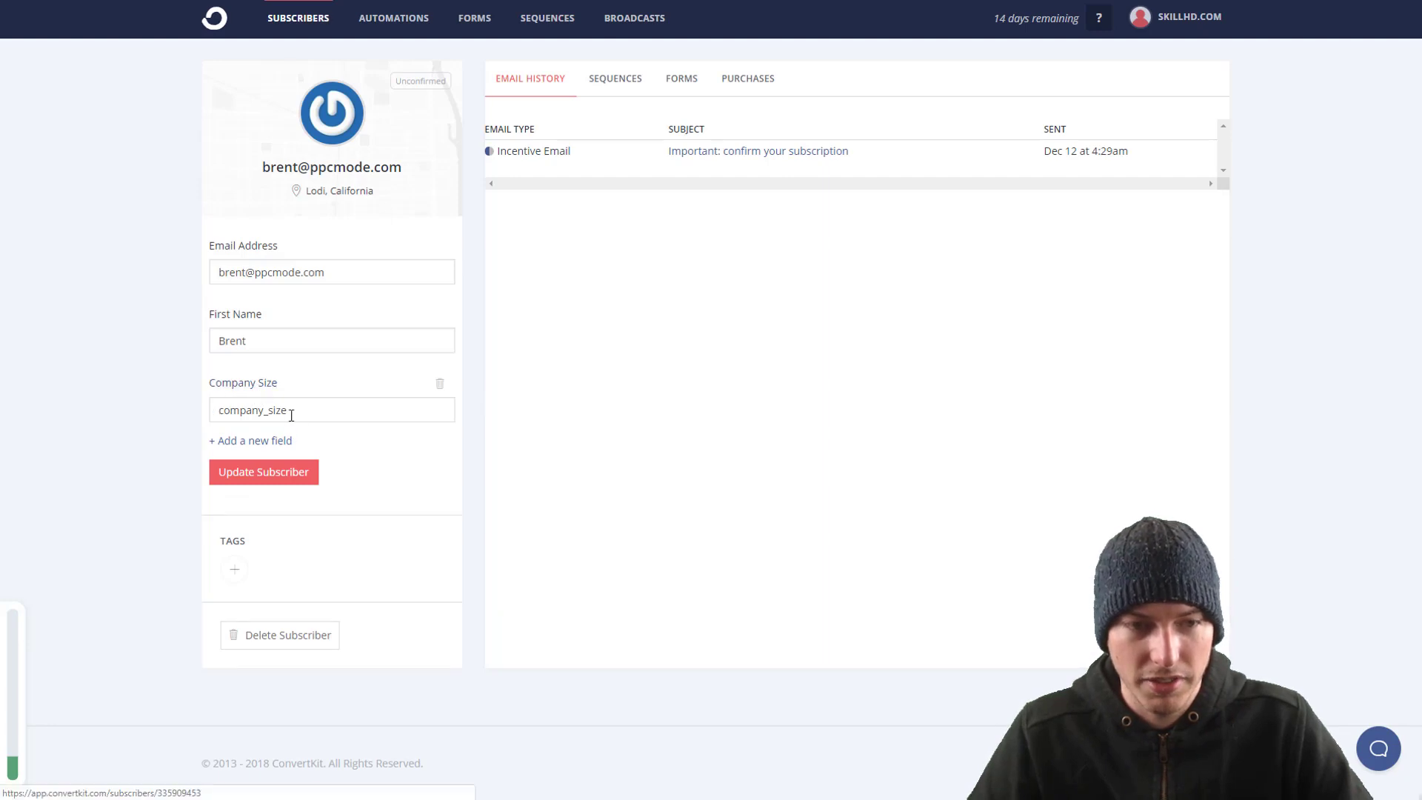
drag(291, 415, 41, 406)
key(BackSpace)
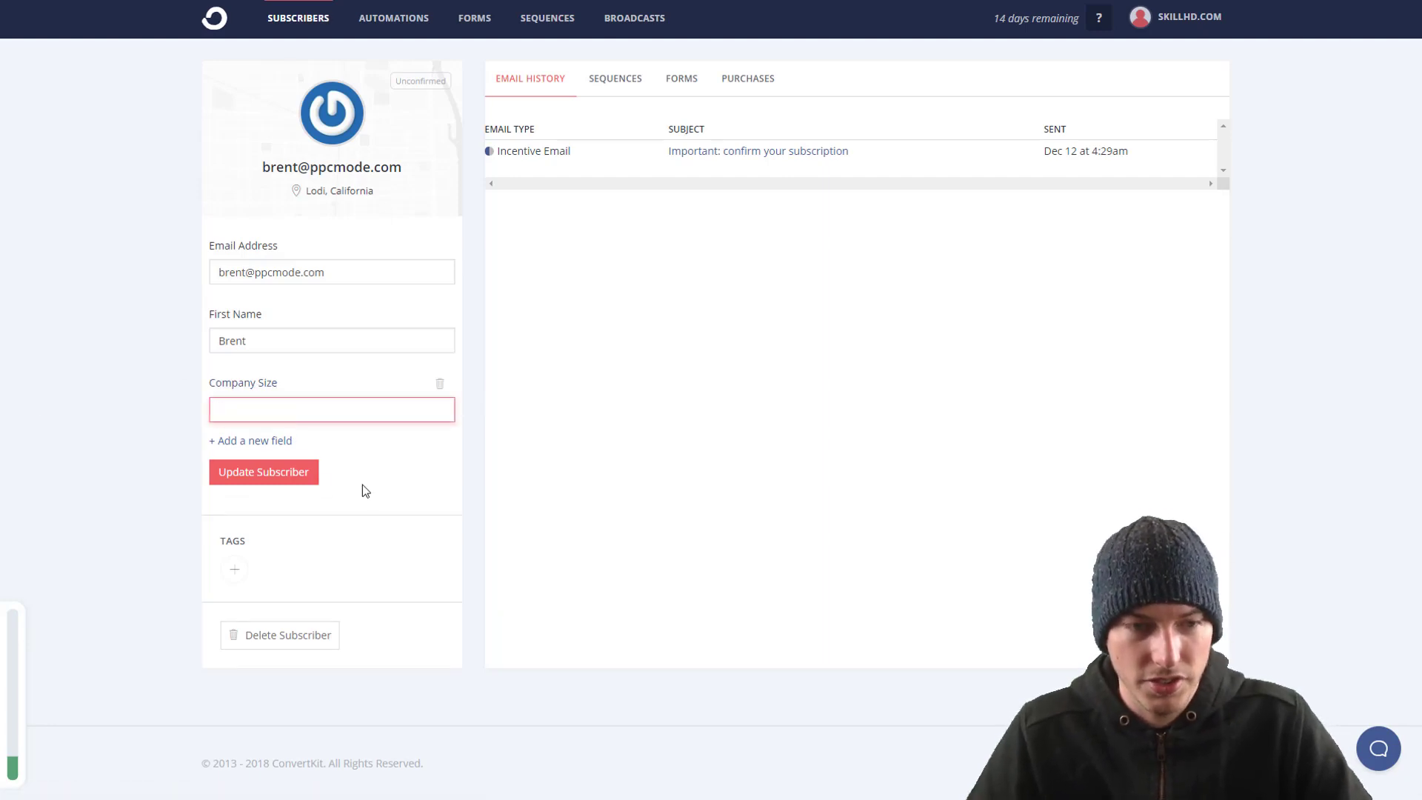
click(296, 480)
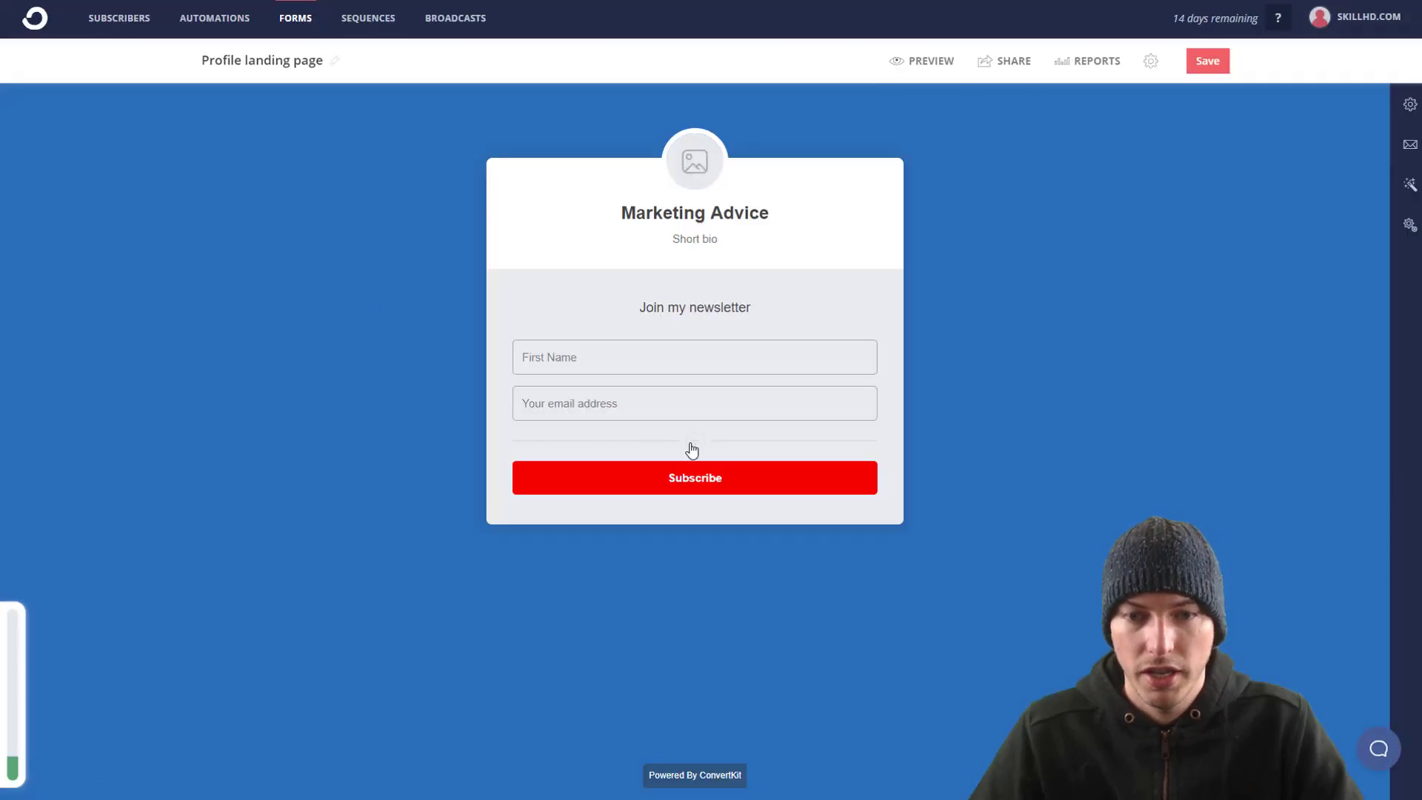
Step: Add a form field saved to the Company Size custom field, then show Incentive Email settings
click(691, 446)
click(1329, 186)
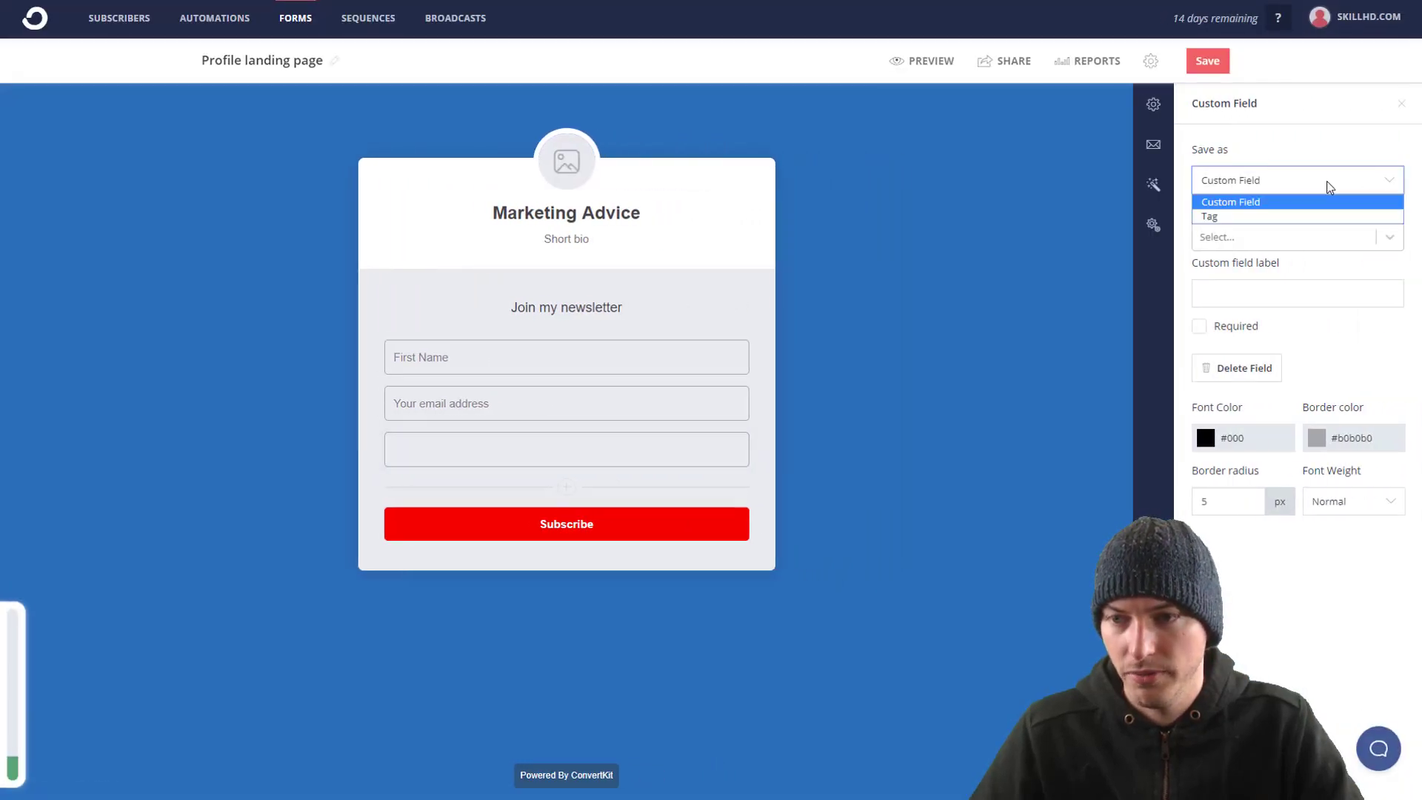
click(1385, 197)
click(1244, 232)
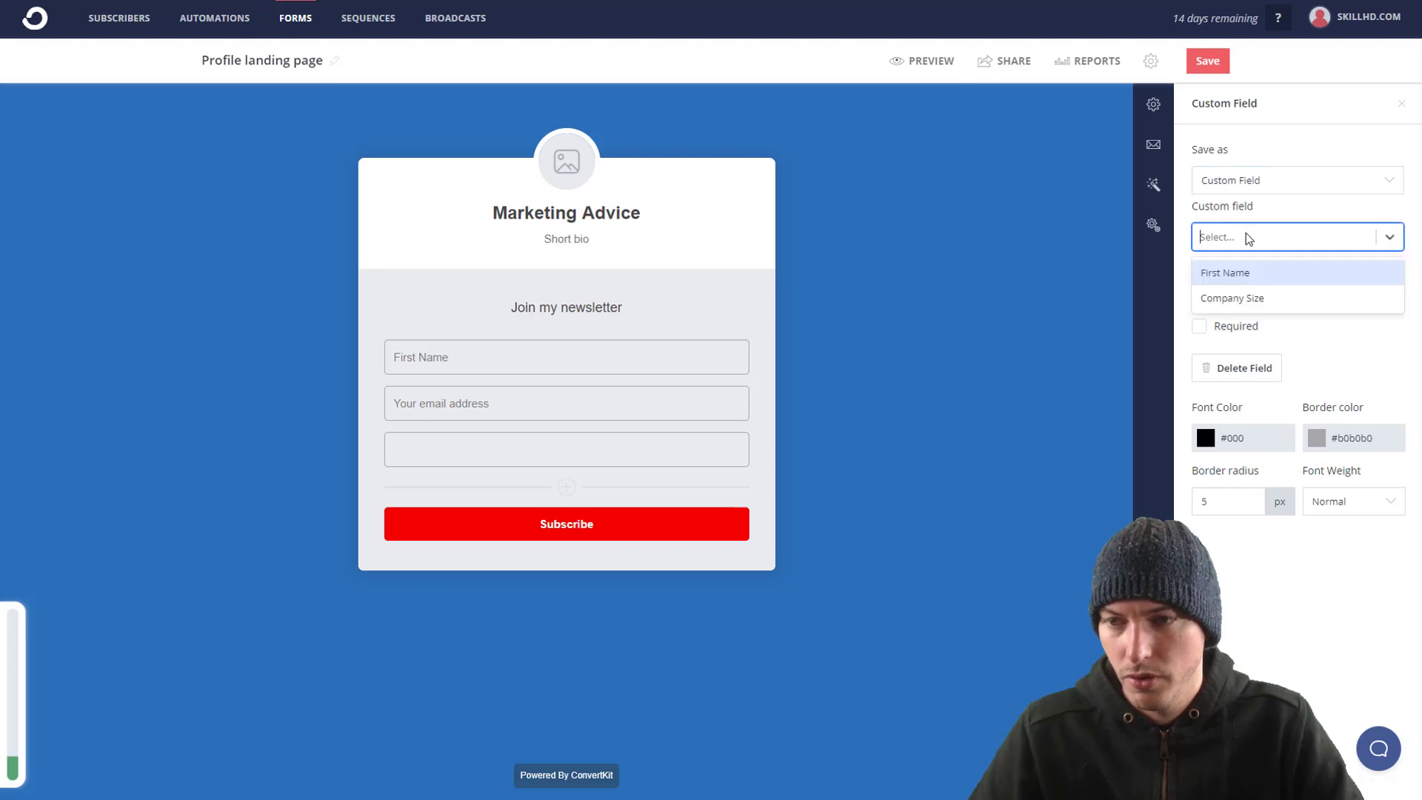
click(1232, 299)
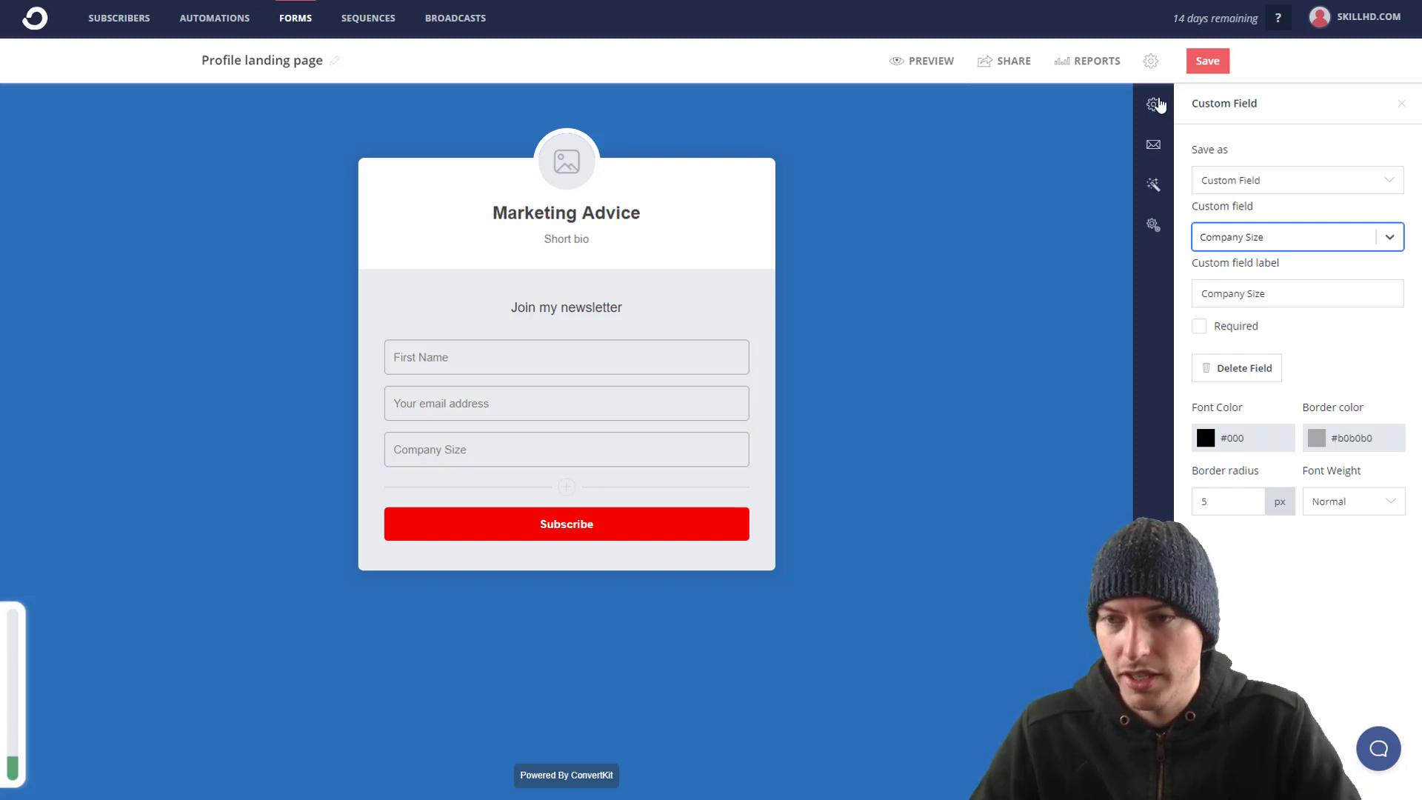
click(1157, 148)
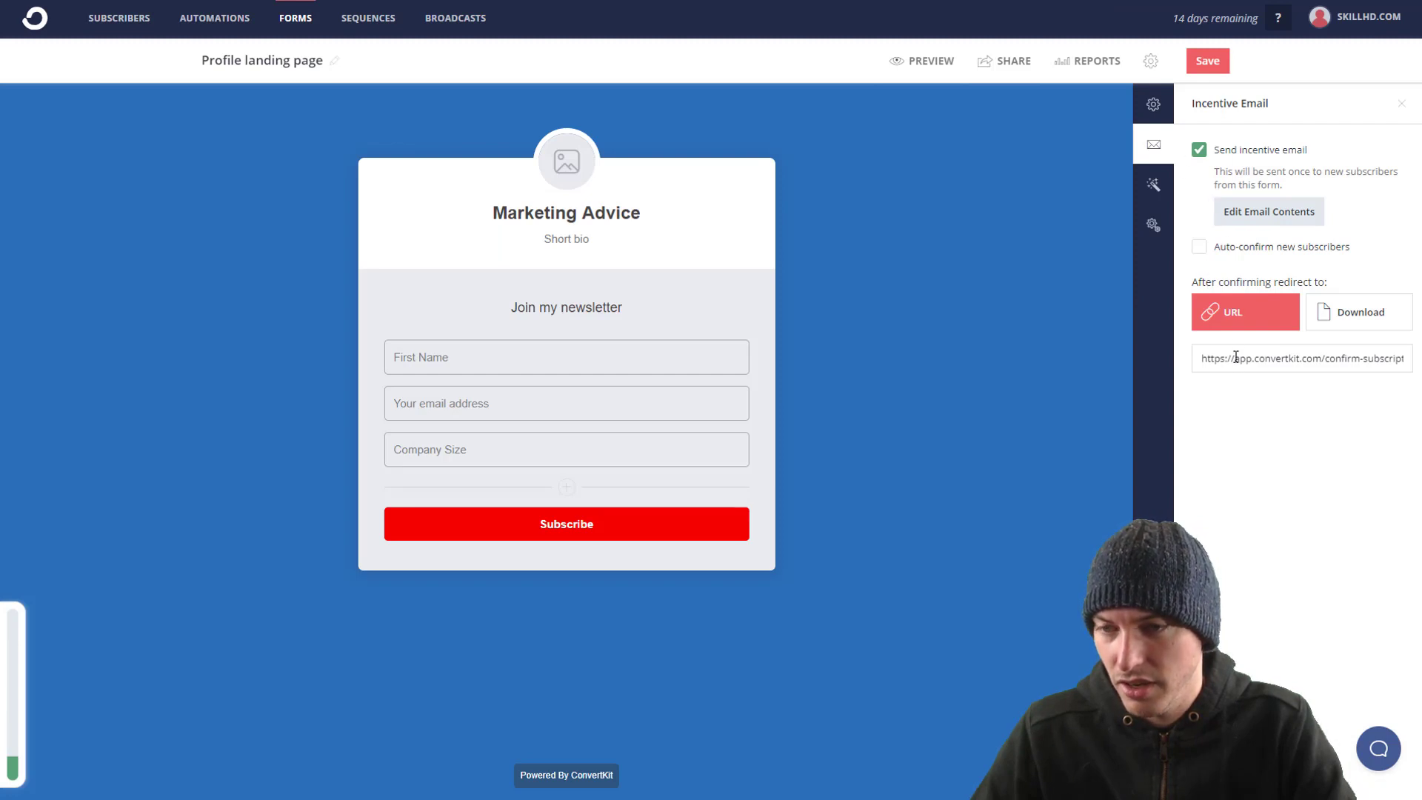
Step: Set the form to redirect subscribers to another page after signup, then return to Incentive Email
click(1155, 108)
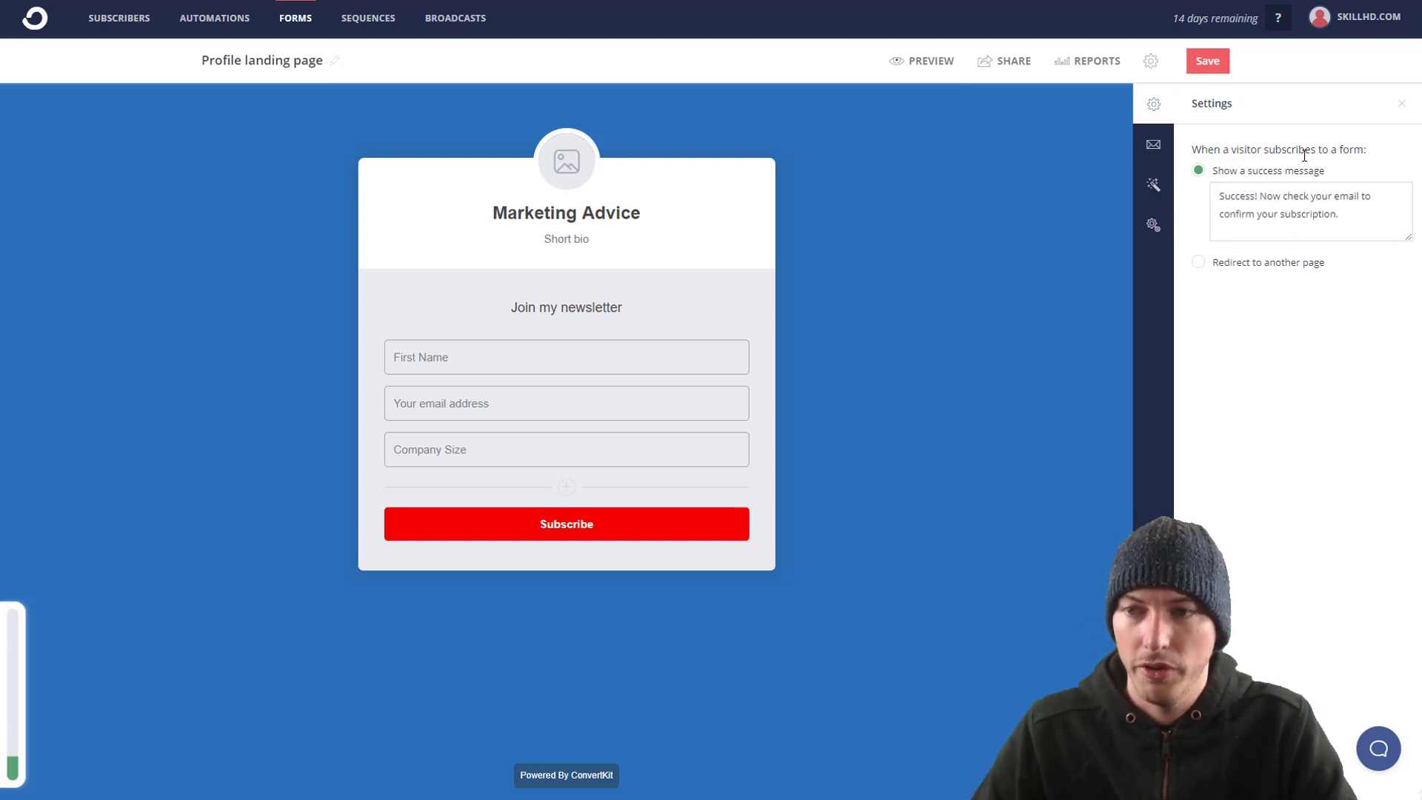
click(1231, 263)
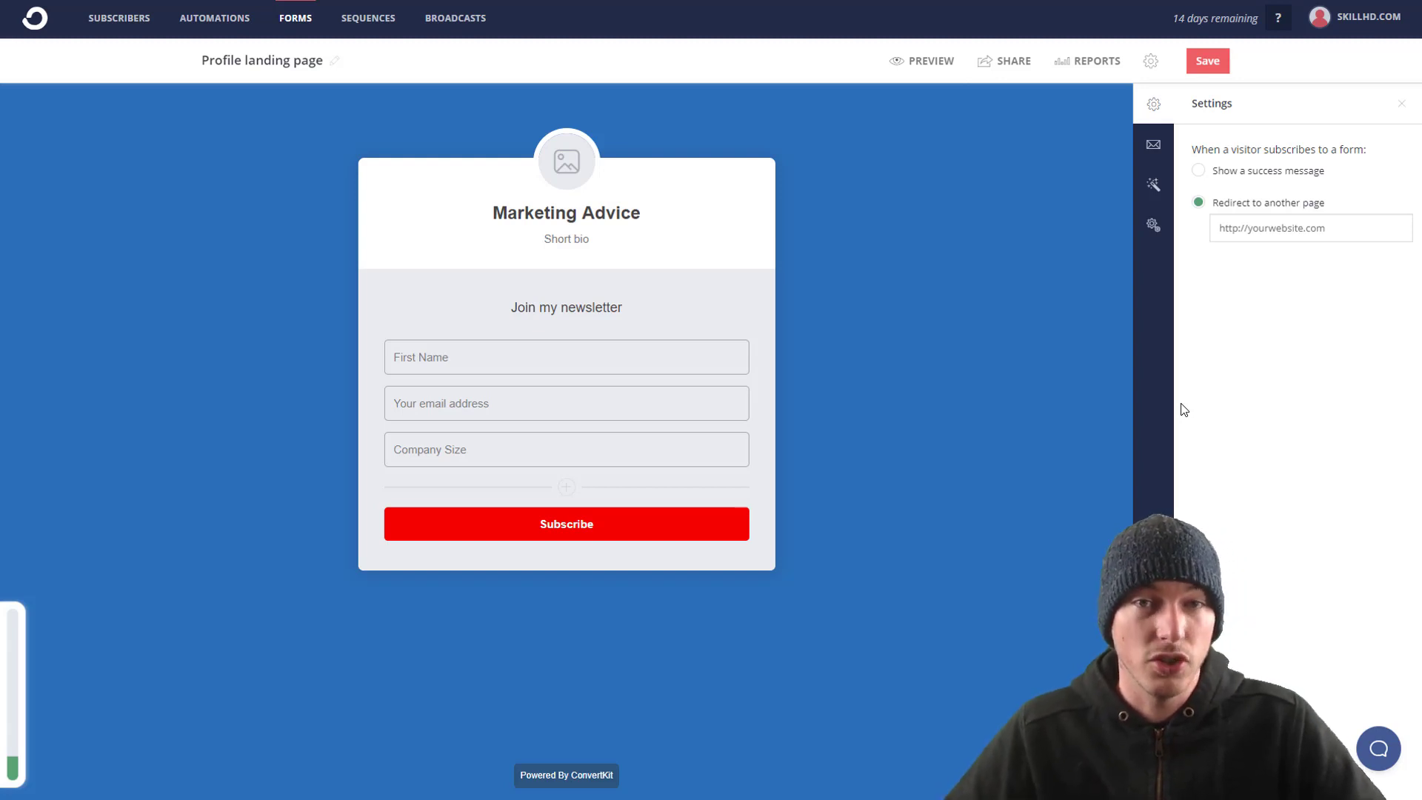
click(1148, 192)
click(1162, 151)
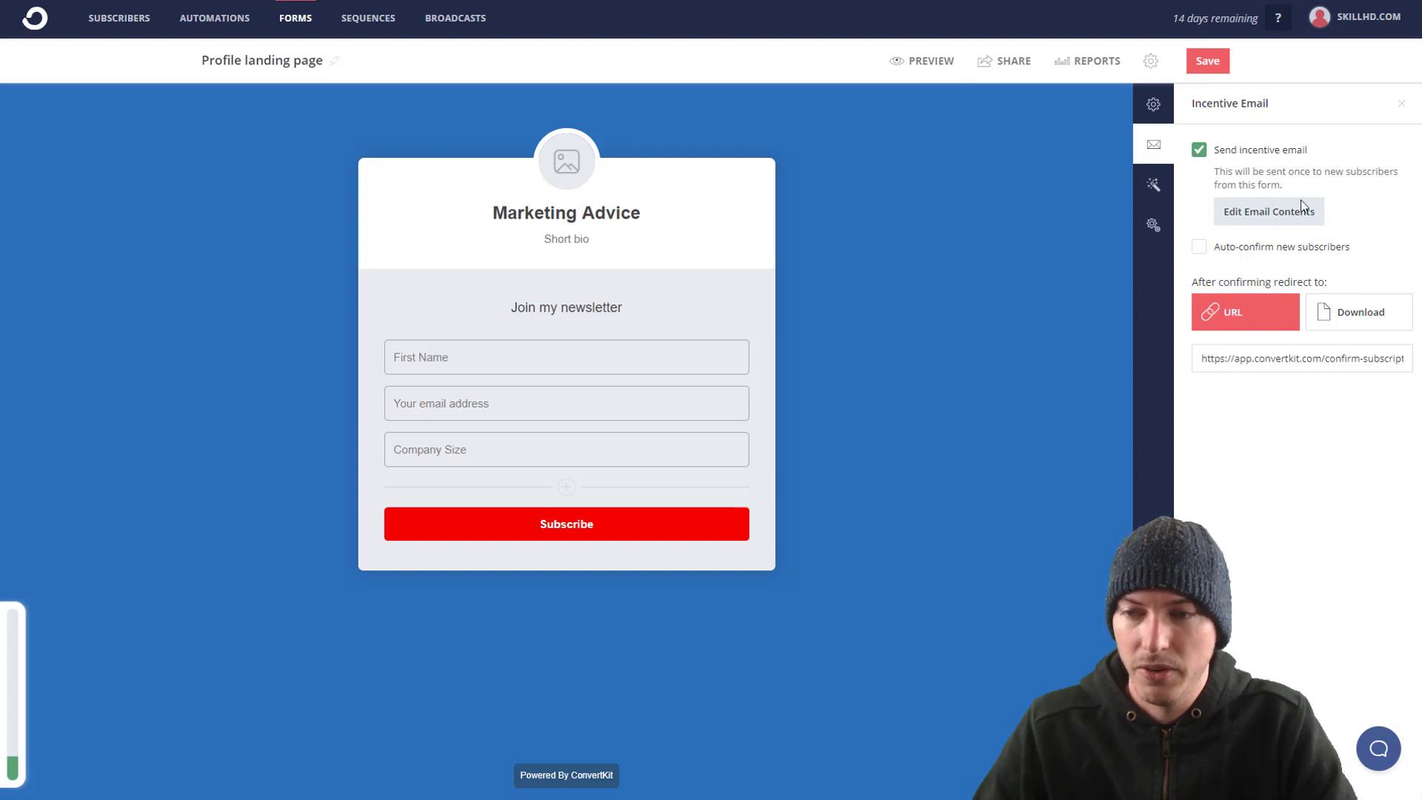
Step: Enlarge the incentive email editor and change the subject to 'Download Your Ebook'
click(1282, 218)
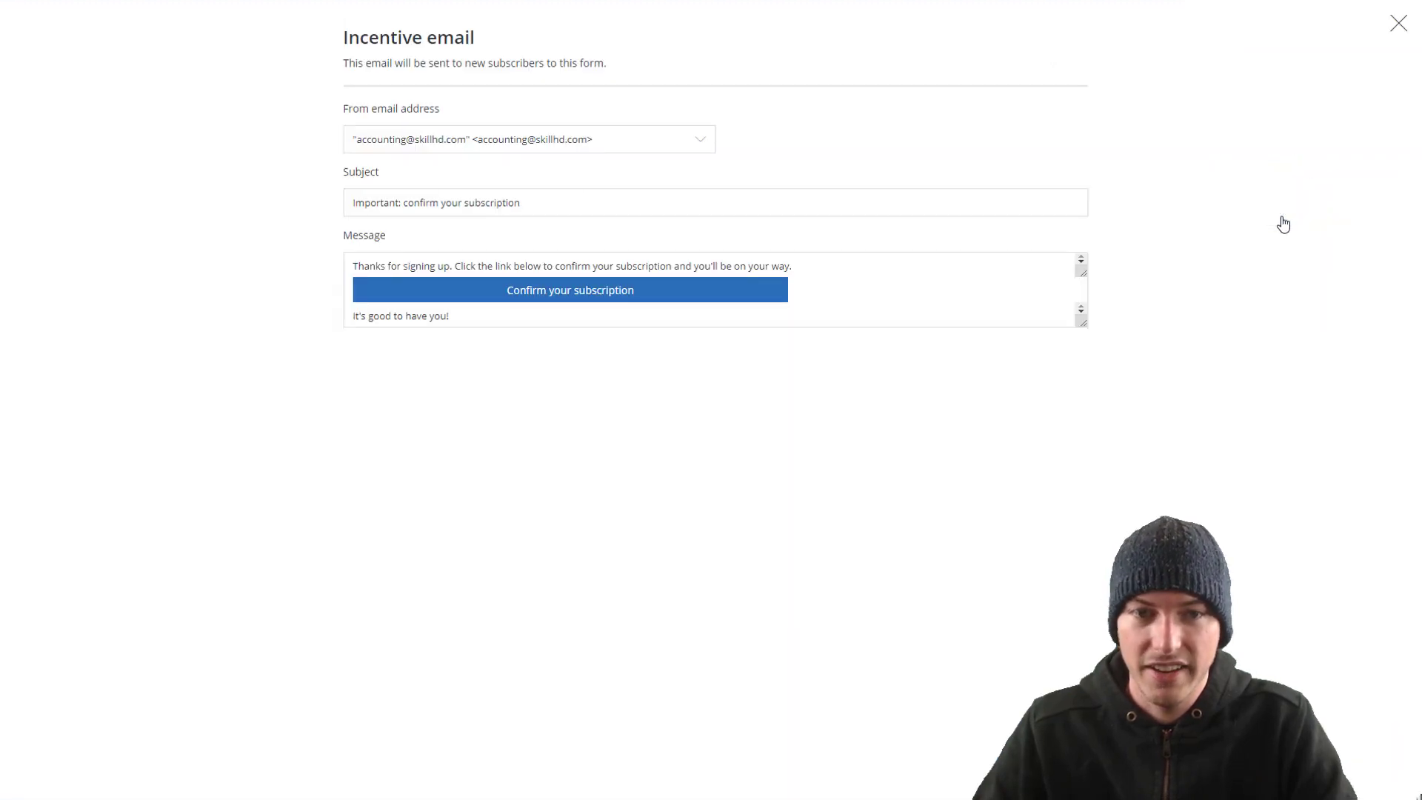
drag(1084, 325, 1105, 447)
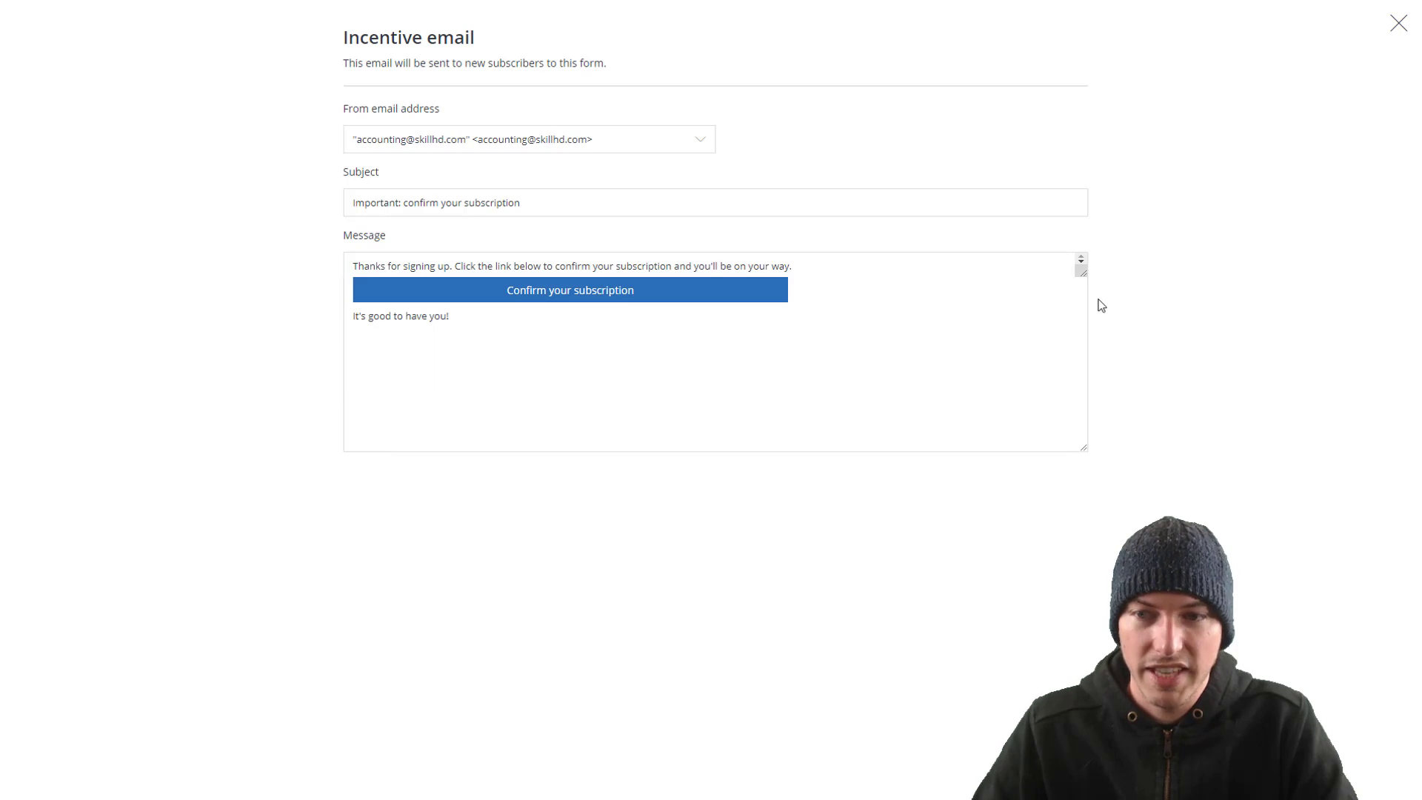
drag(1082, 274, 1096, 327)
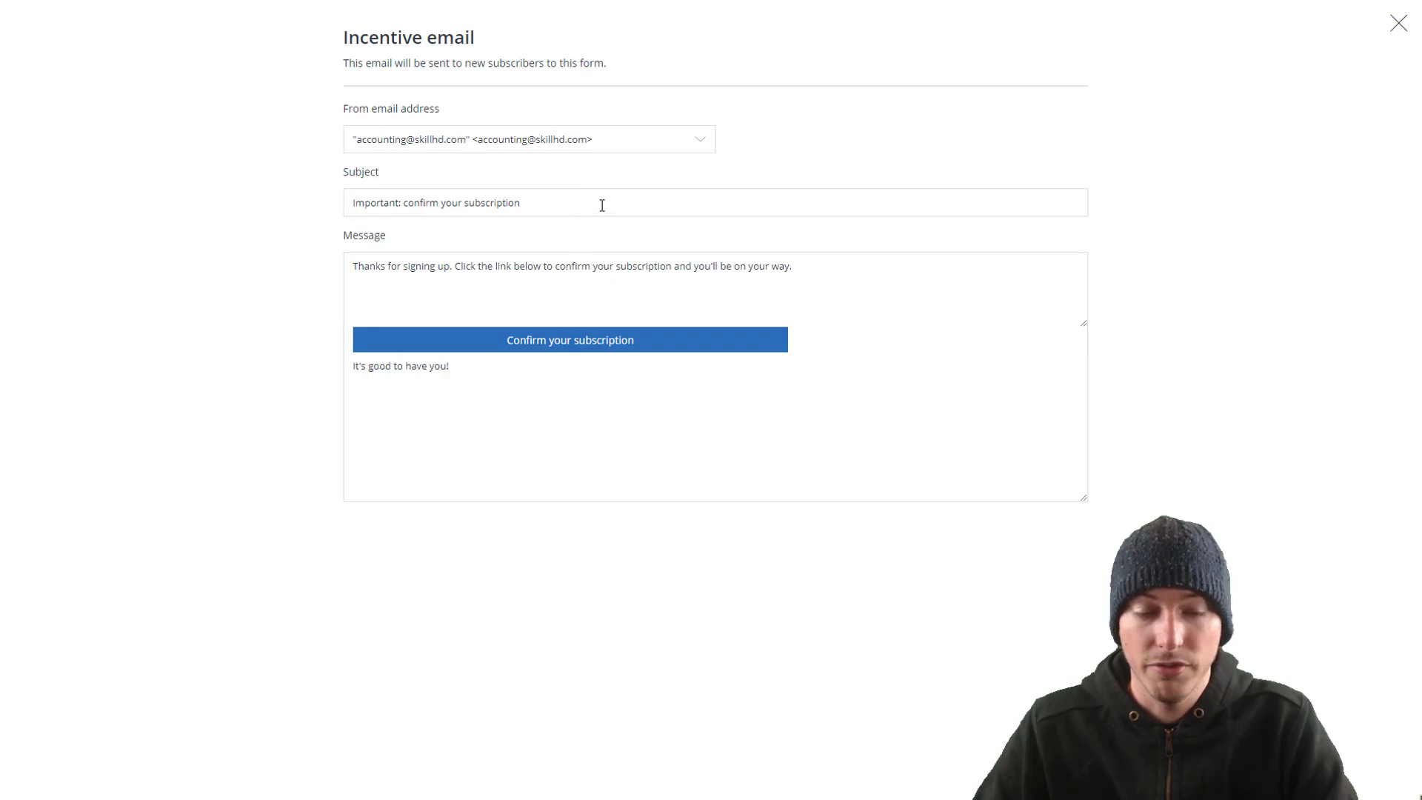
drag(603, 206, 317, 206)
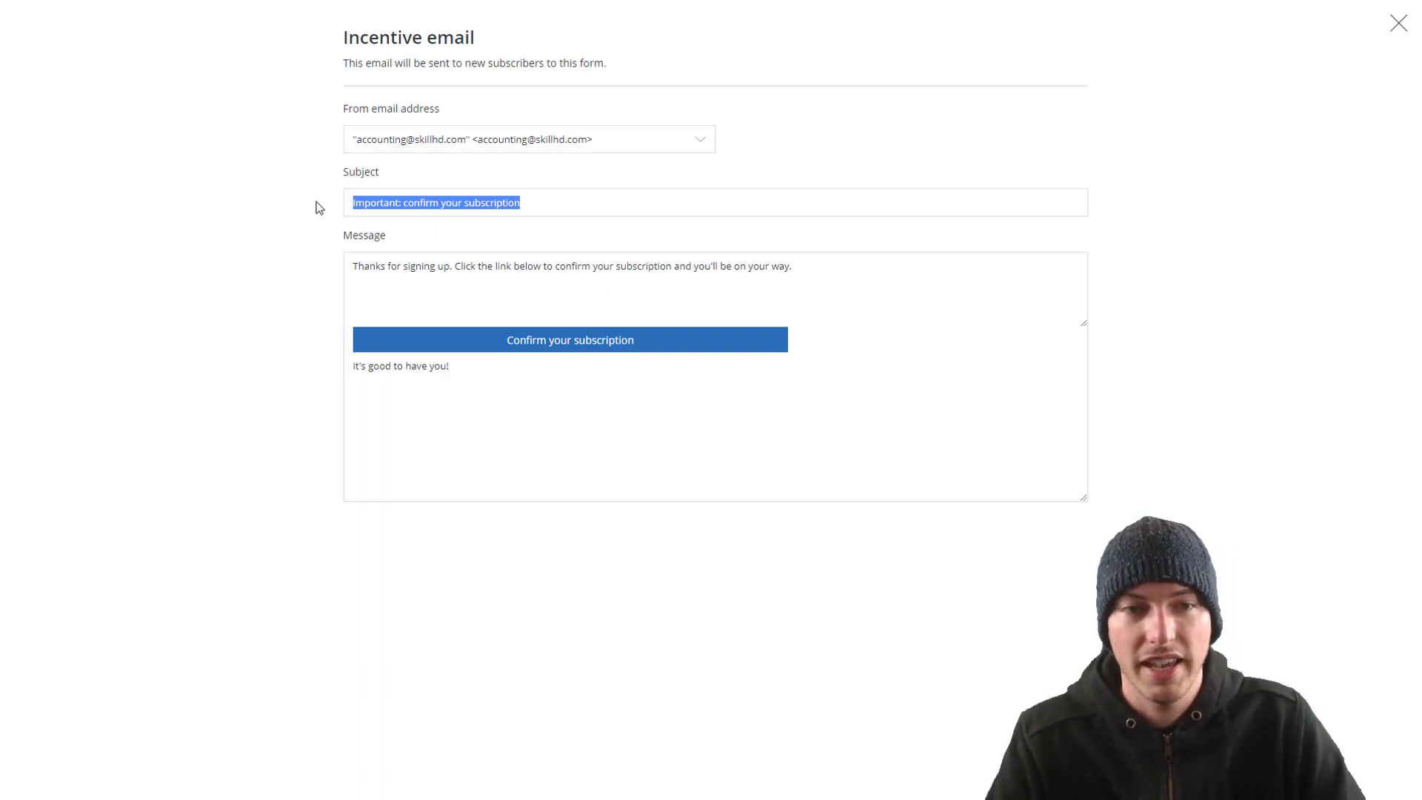
text(D)
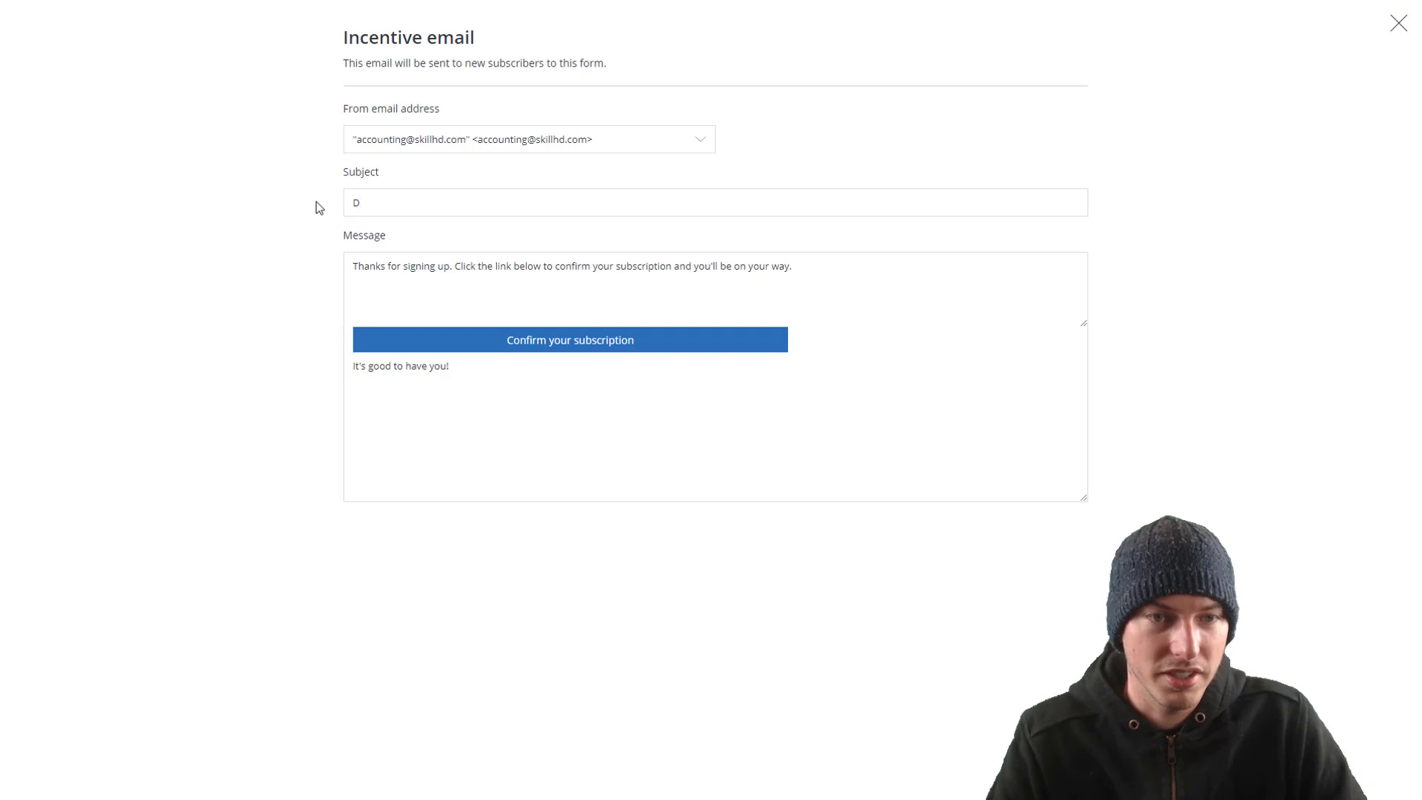
text(Do)
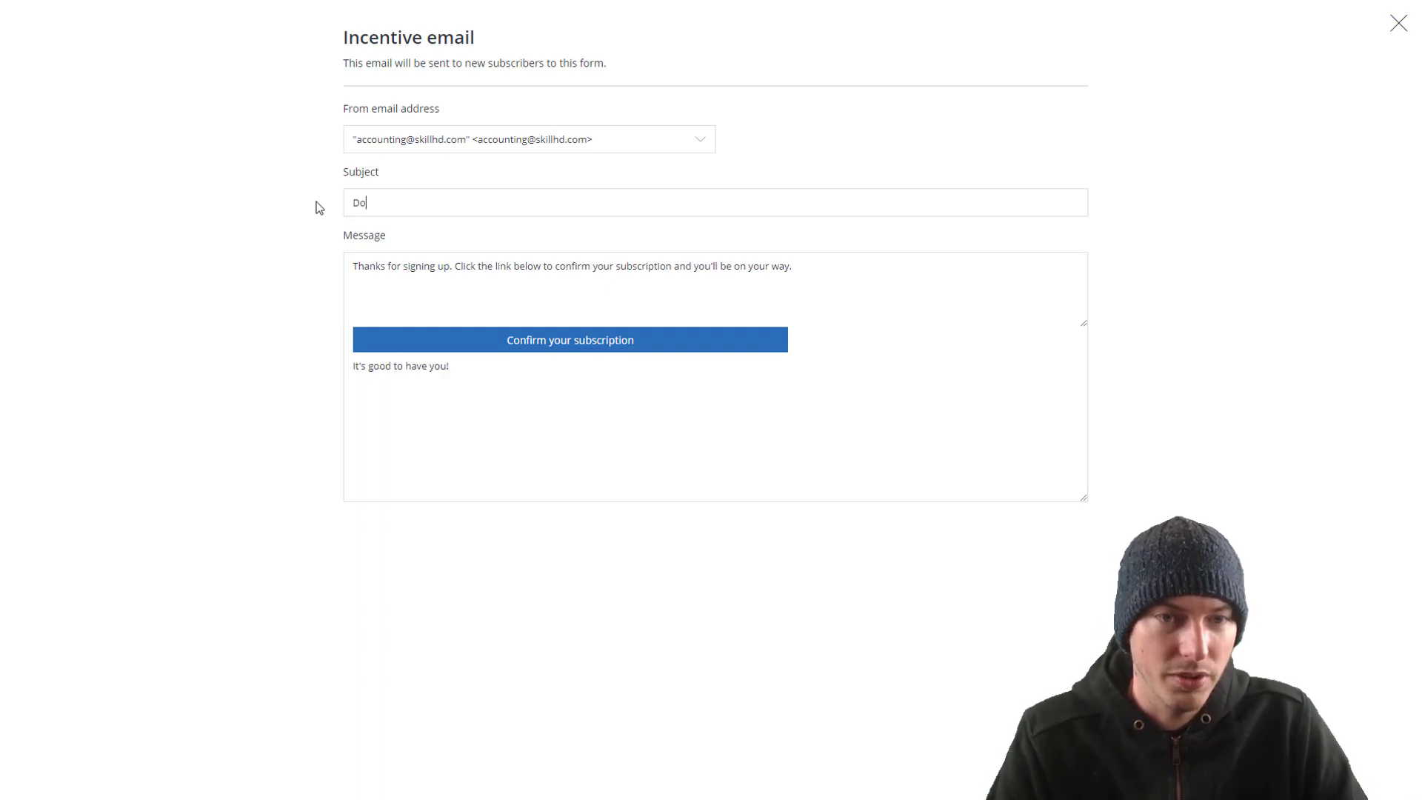
text(wnload Your Ebook)
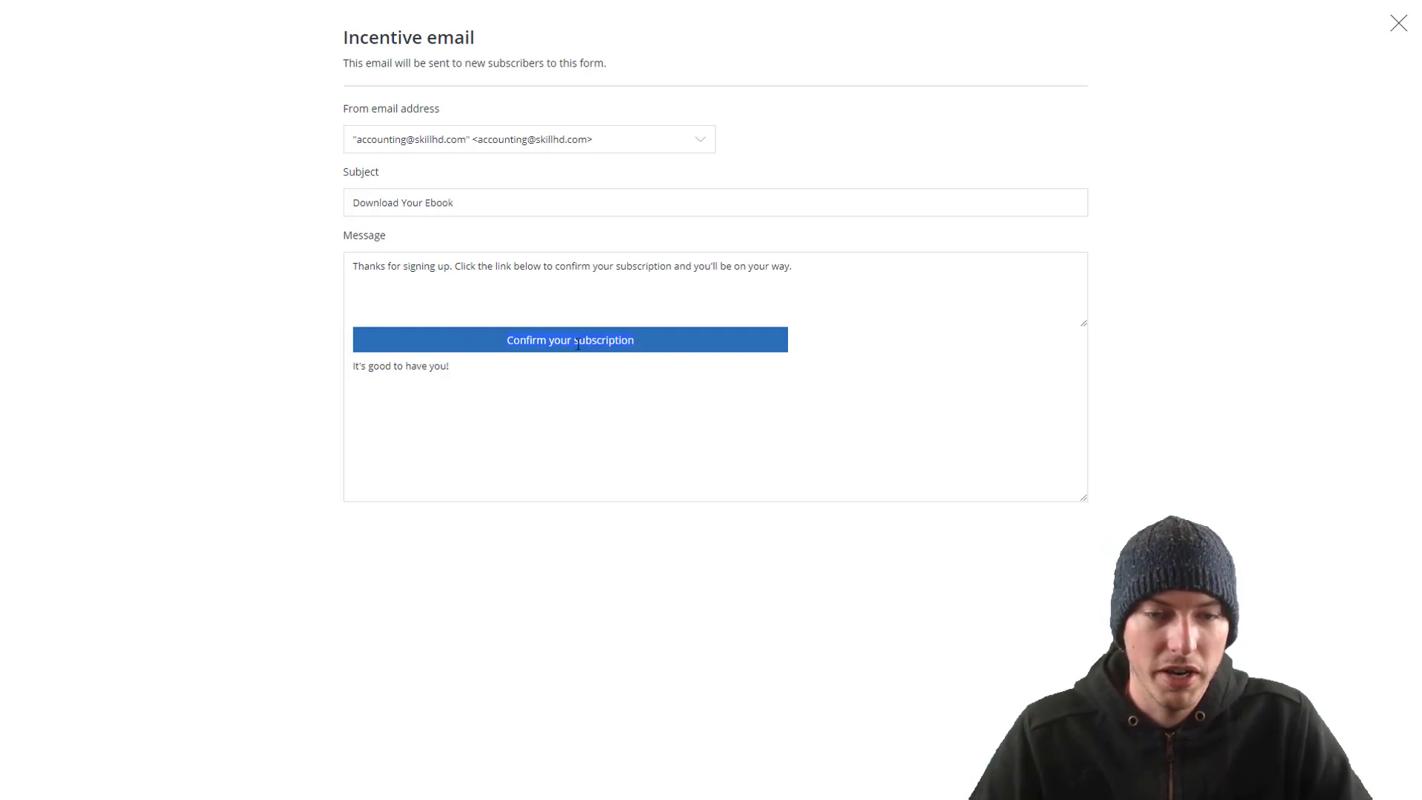
Step: Relabel the email's button 'Download Now' and close the incentive email editor
key(BackSpace)
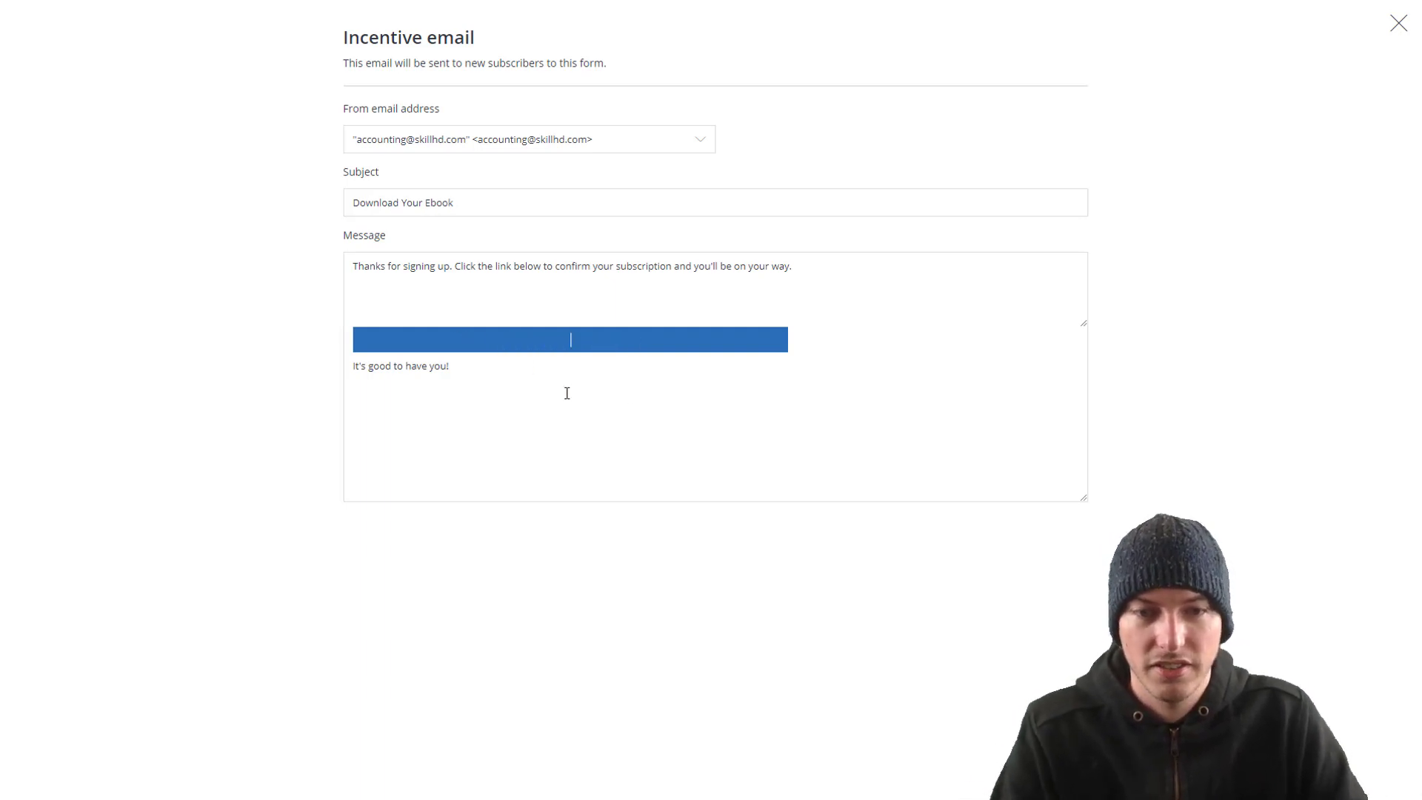
text(Download )
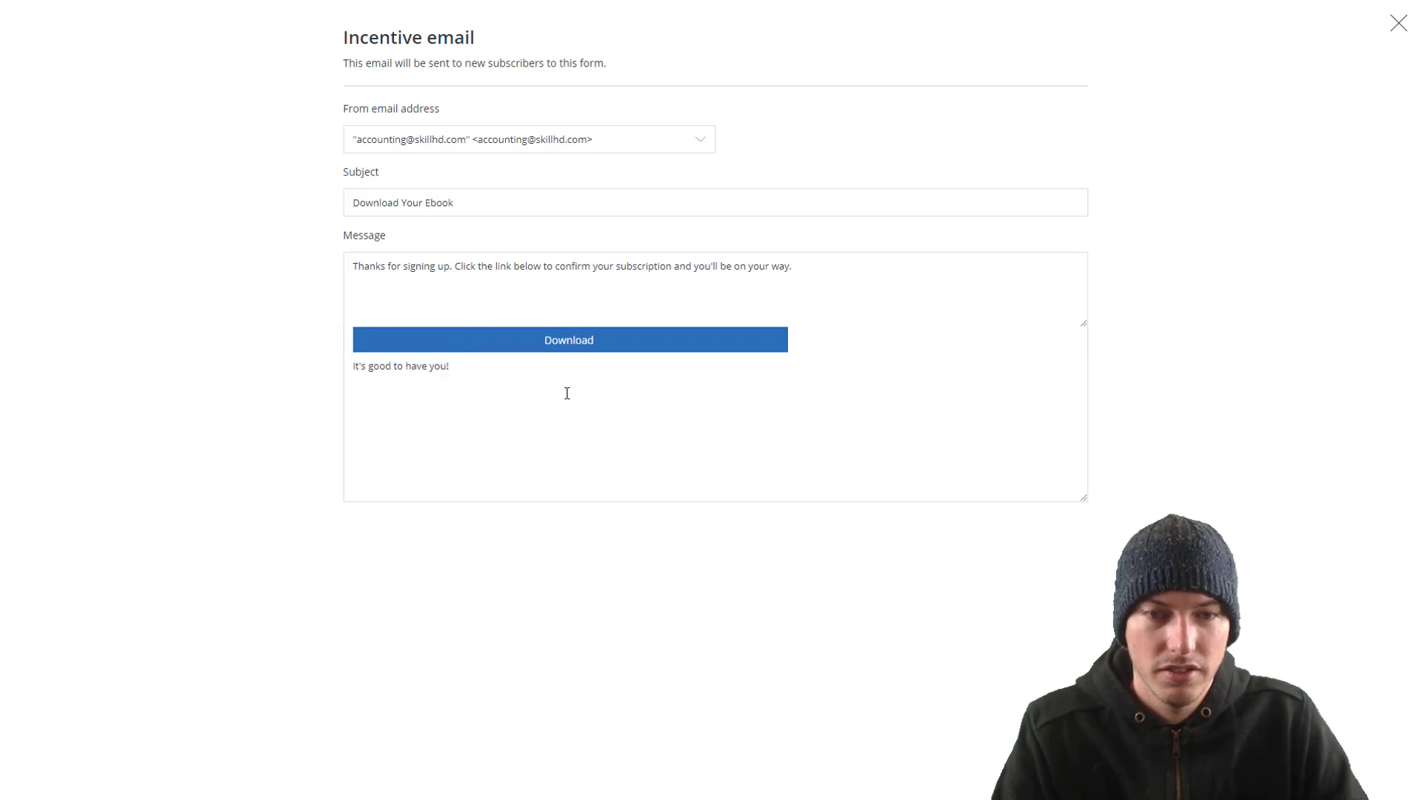
text(Now)
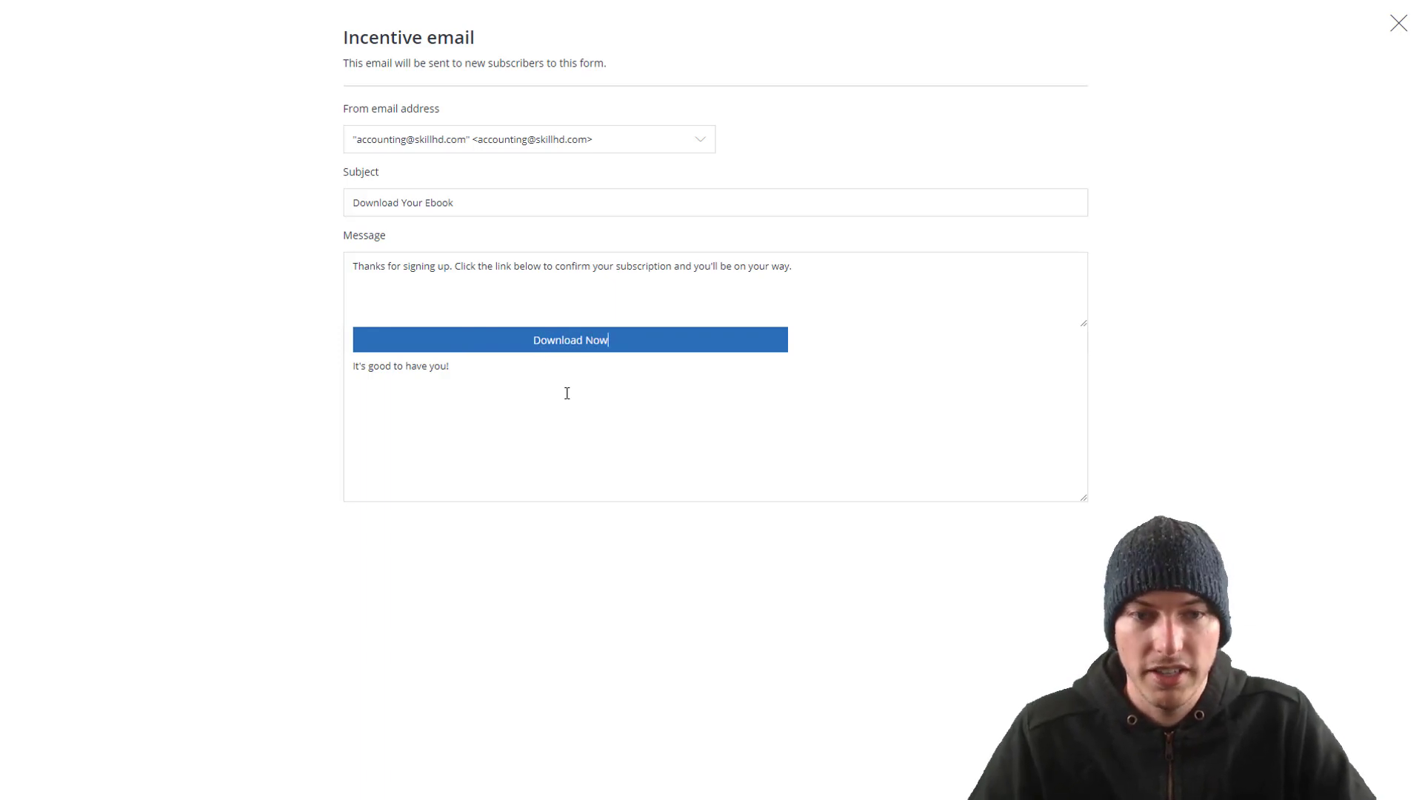
drag(807, 269, 317, 298)
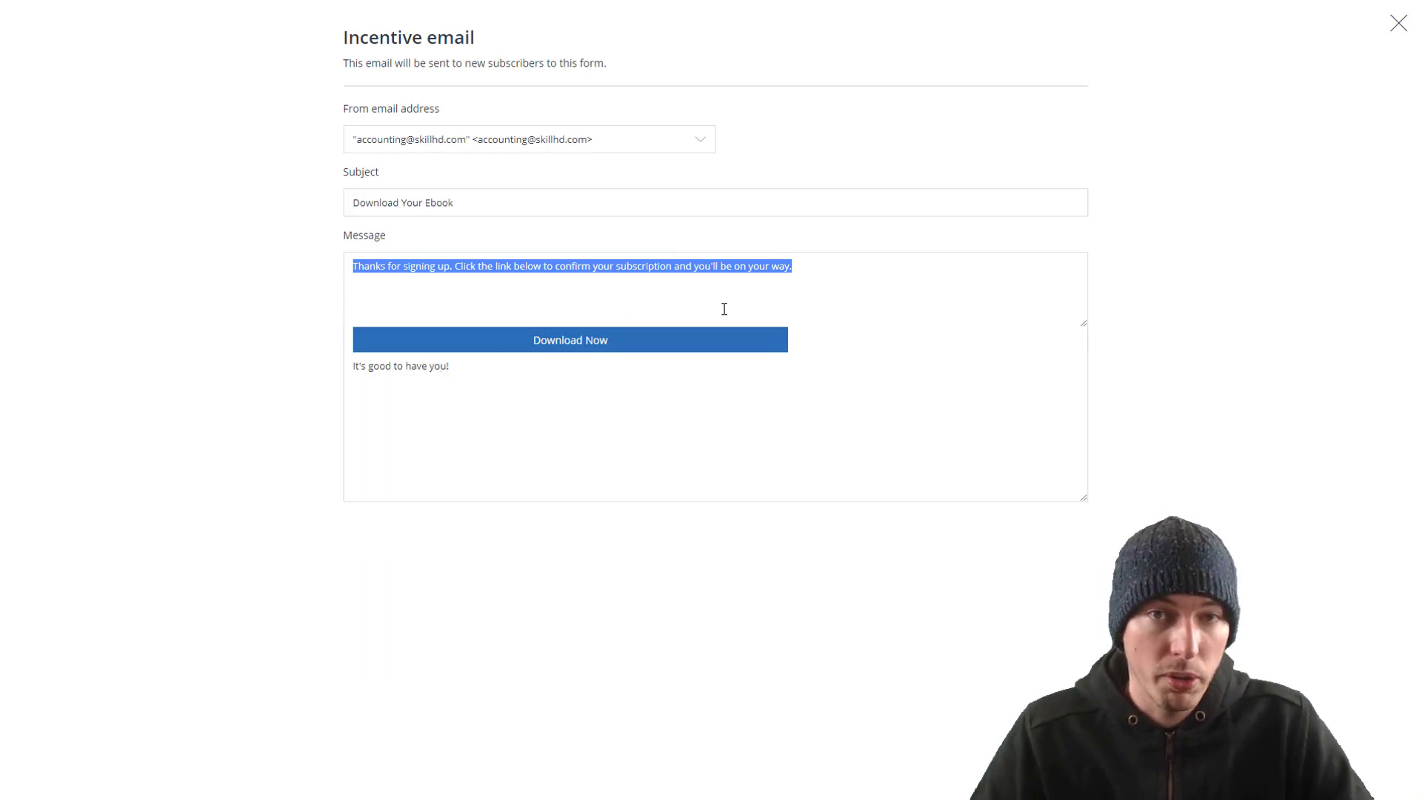
drag(475, 372, 312, 362)
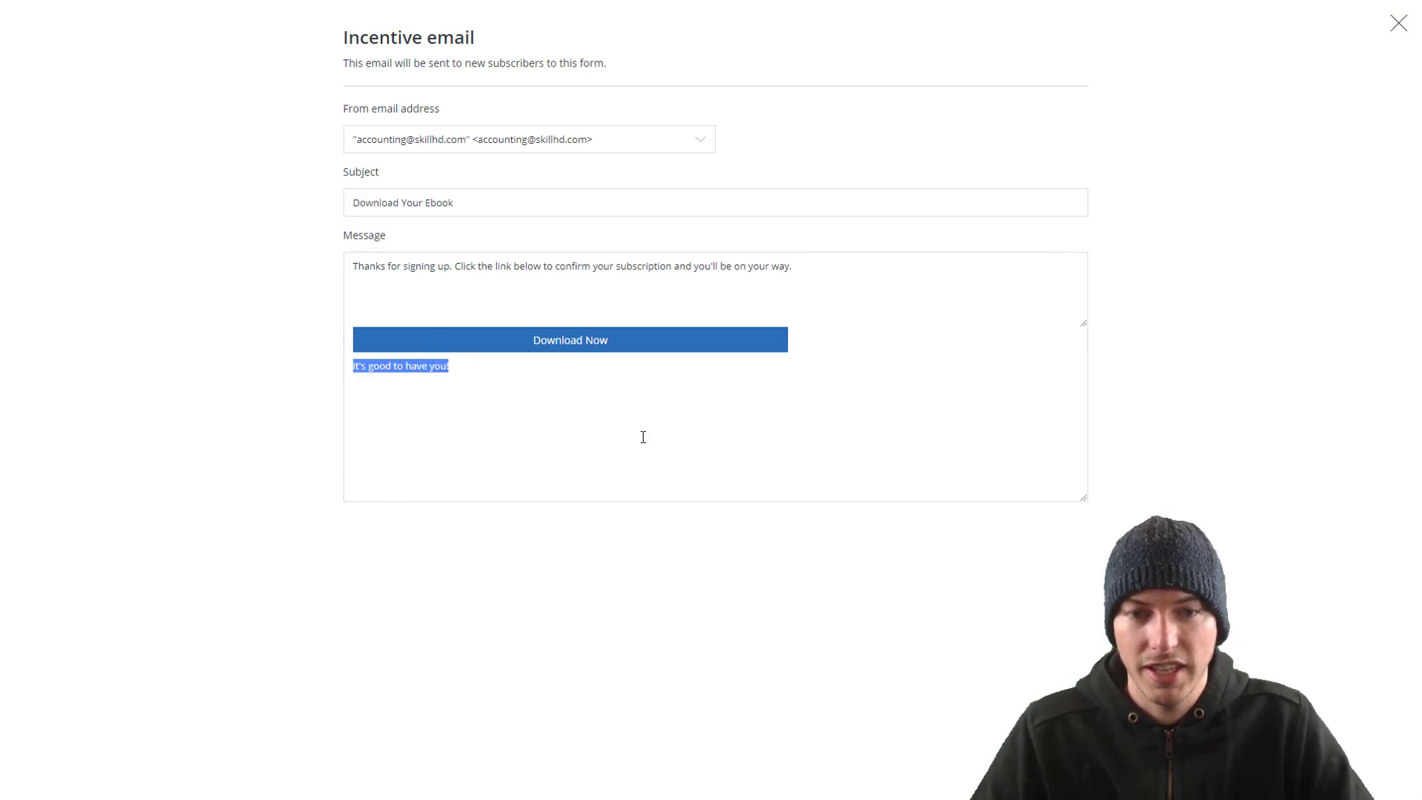
click(1397, 30)
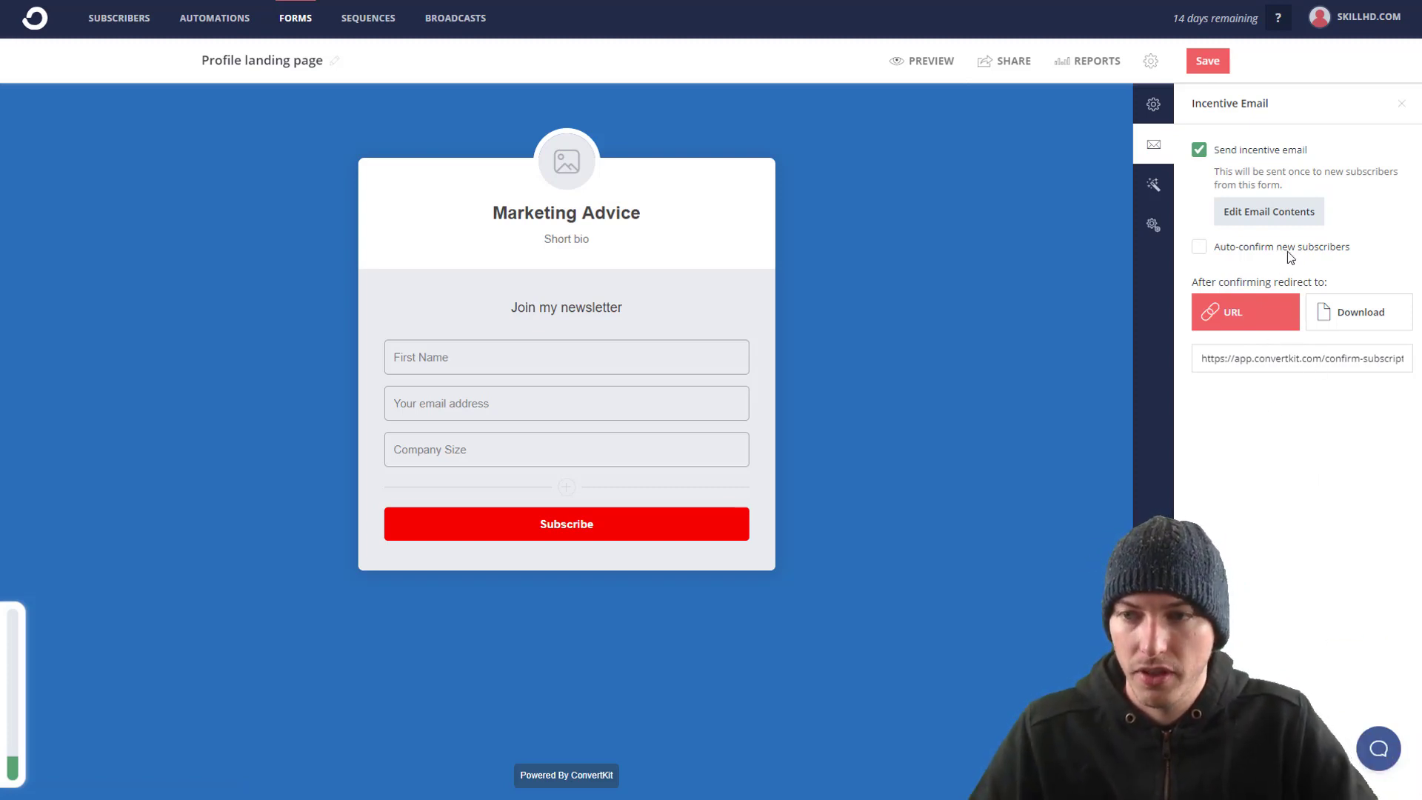
Step: Test the redirect URL in a new tab, then send confirmed subscribers to a file Download instead
click(1204, 358)
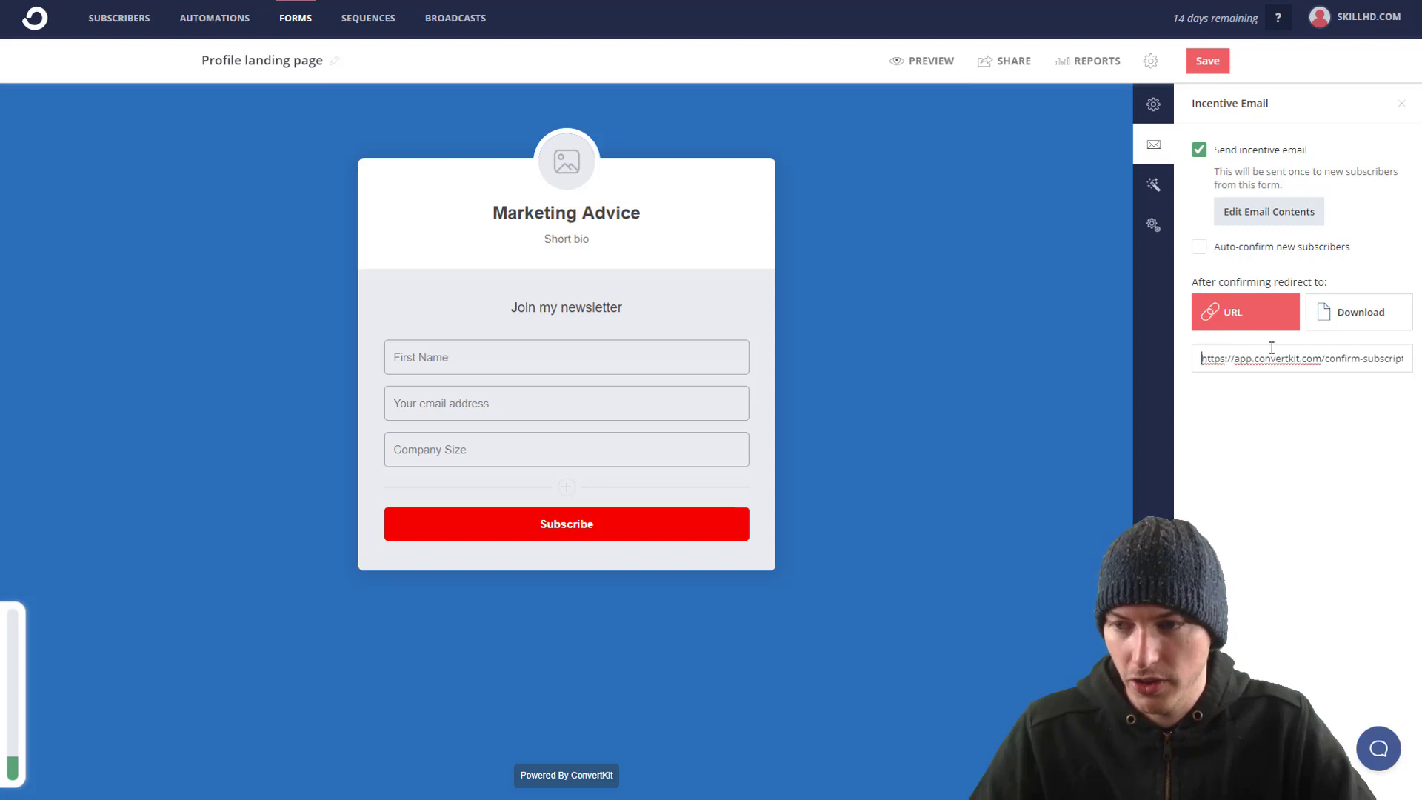
key(ctrl+a)
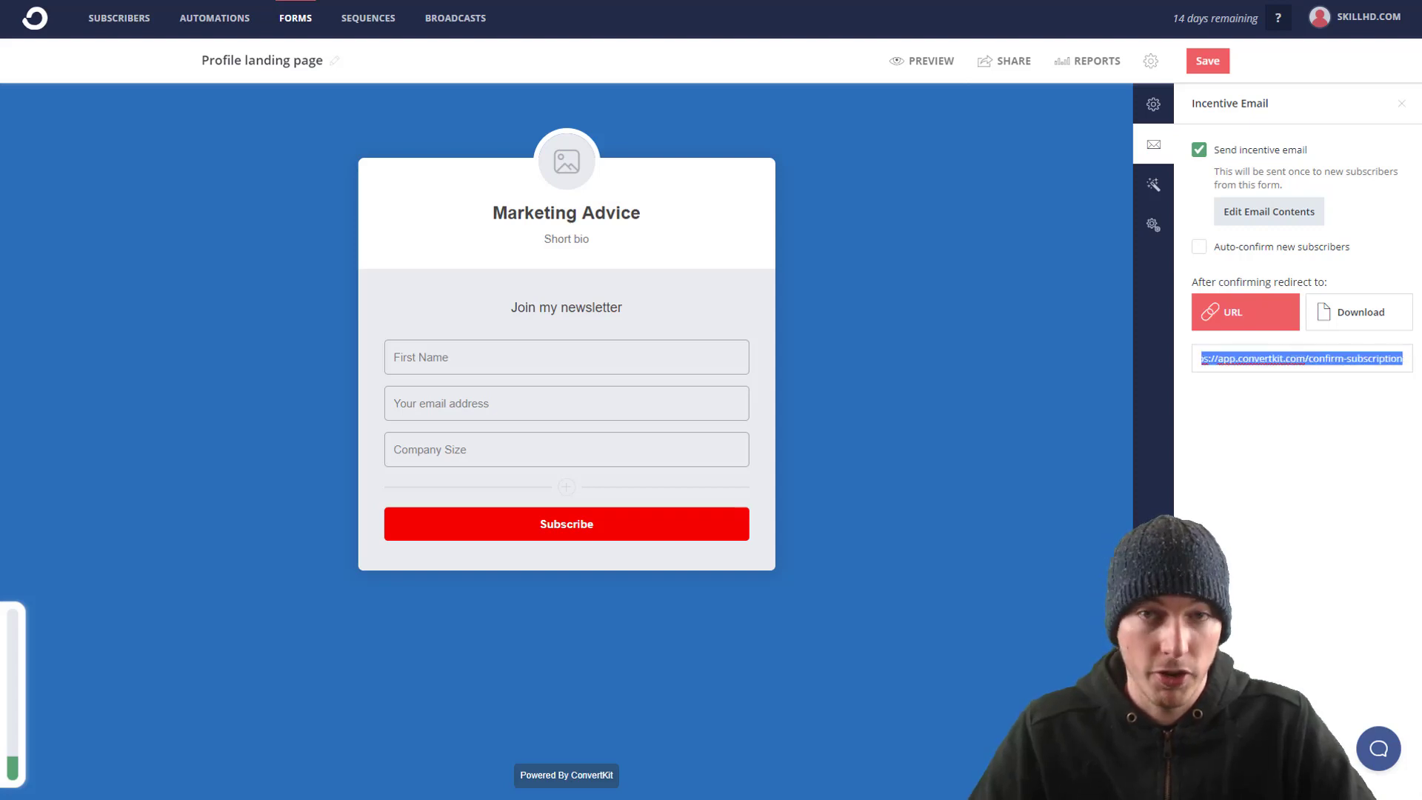
click(1305, 358)
key(ctrl+a)
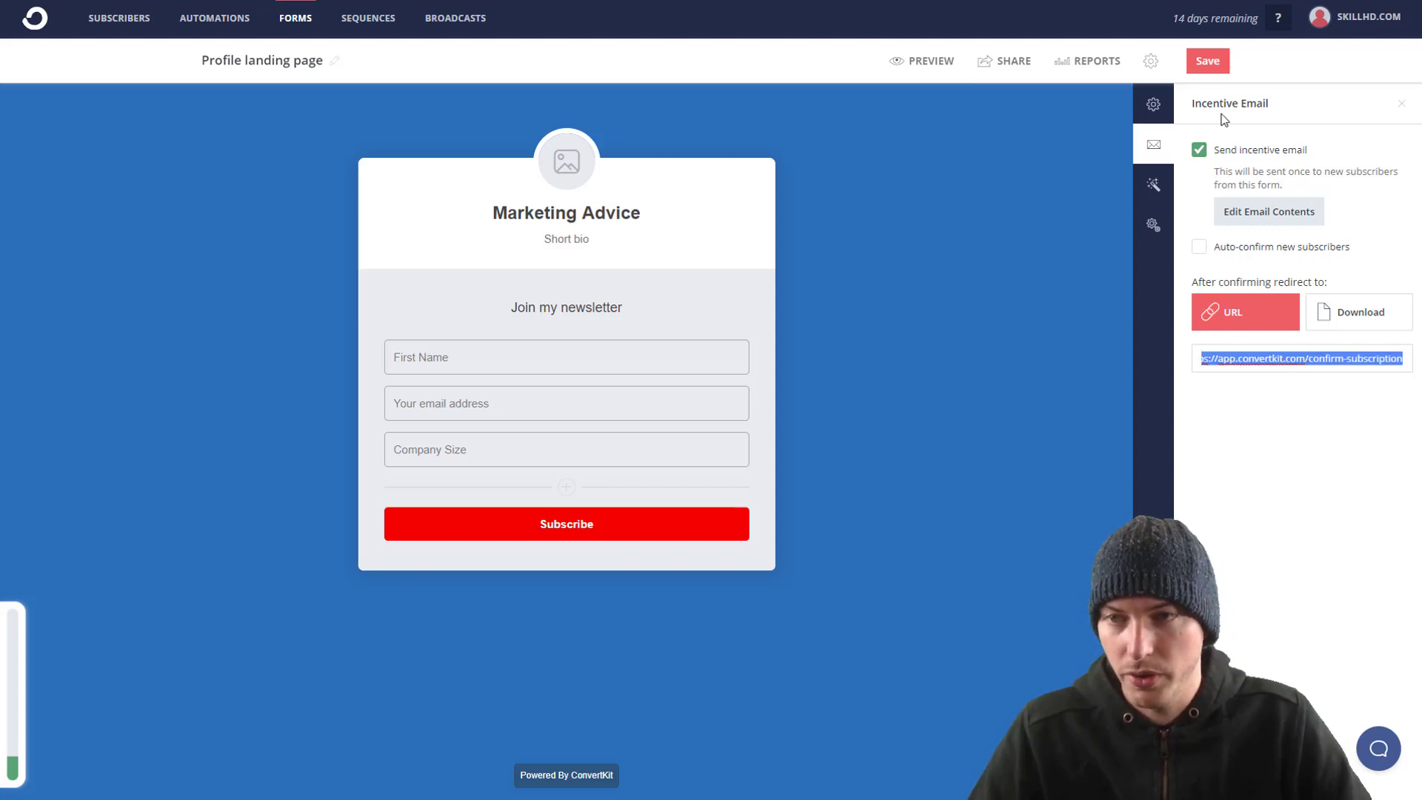
key(ctrl+c)
key(ctrl+t)
key(ctrl+v)
key(Return)
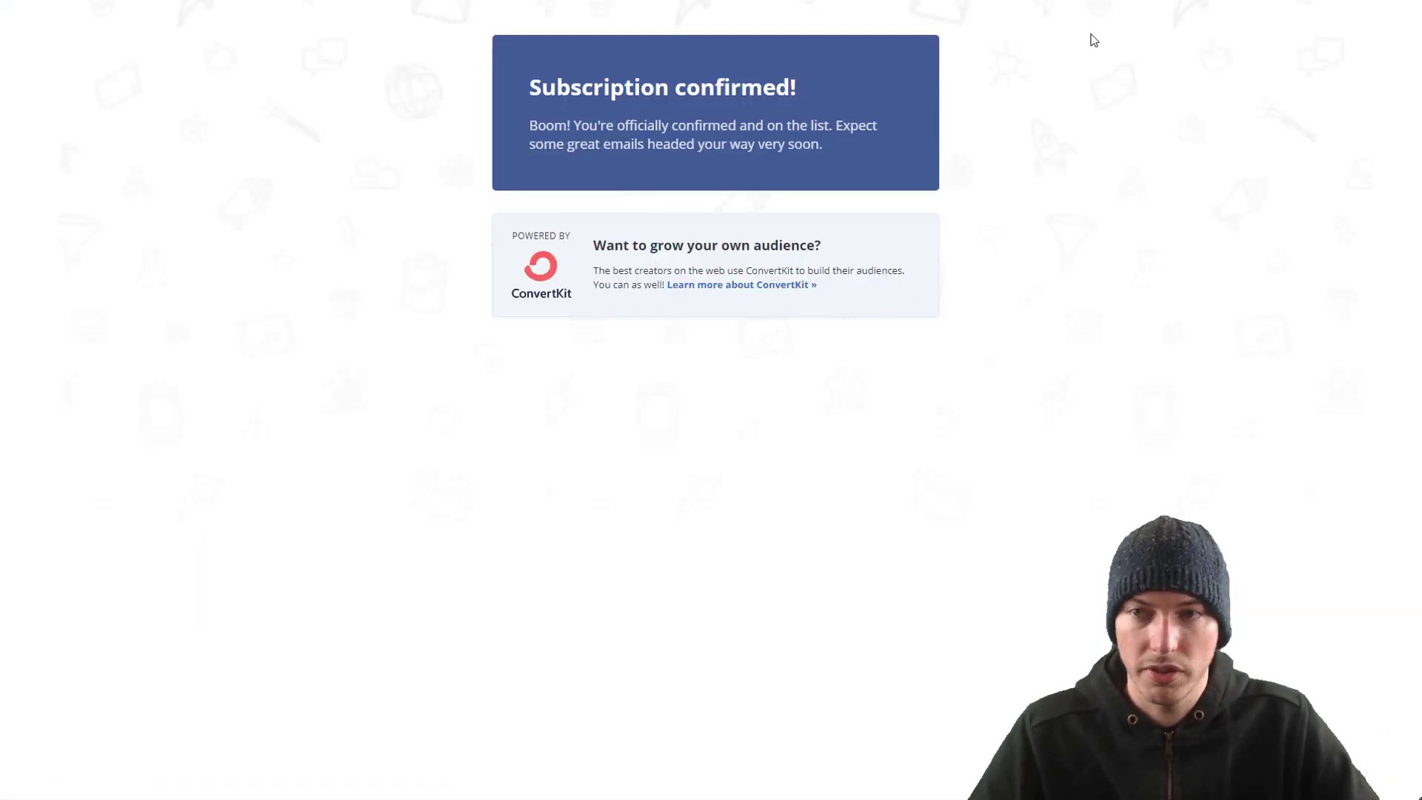
key(ctrl+w)
key(ctrl+w)
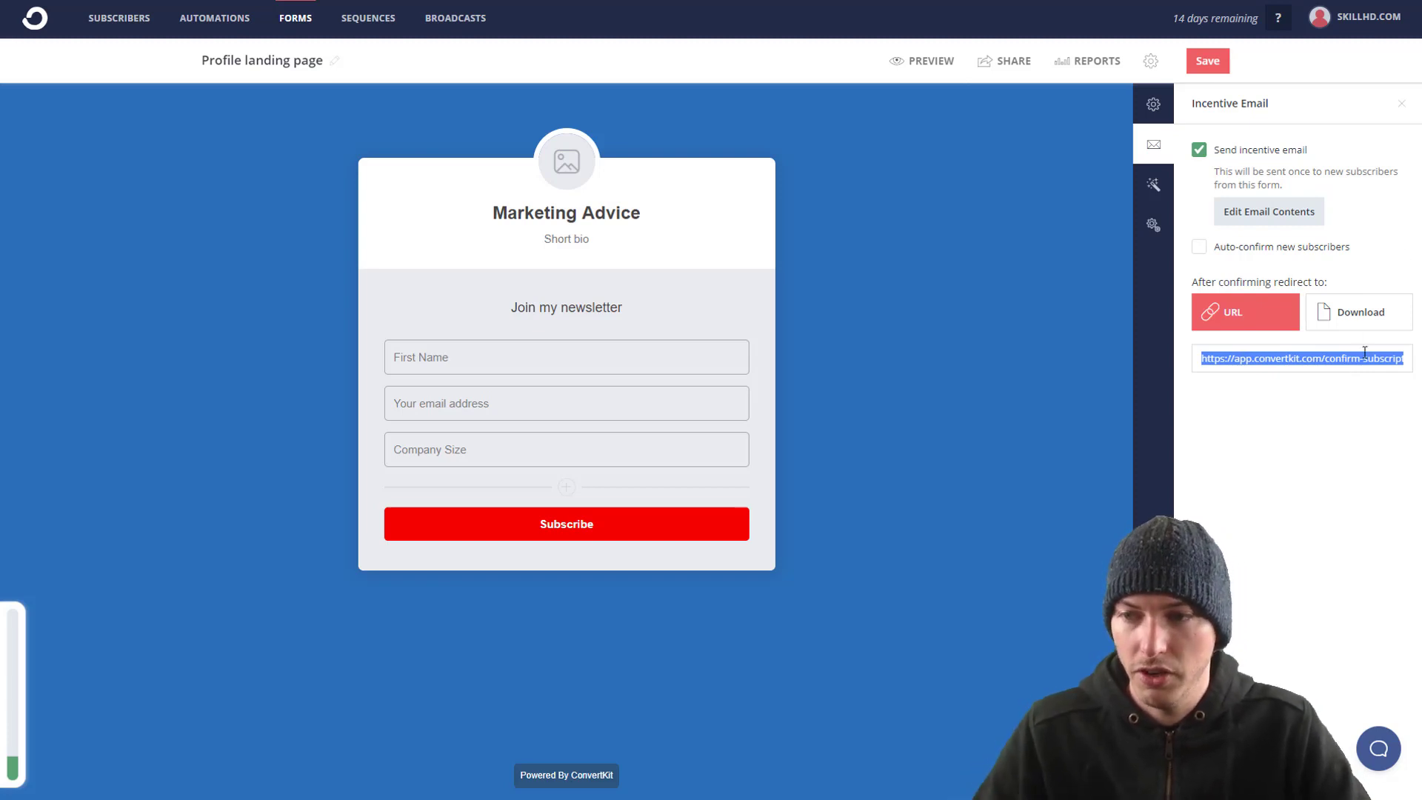
click(1386, 314)
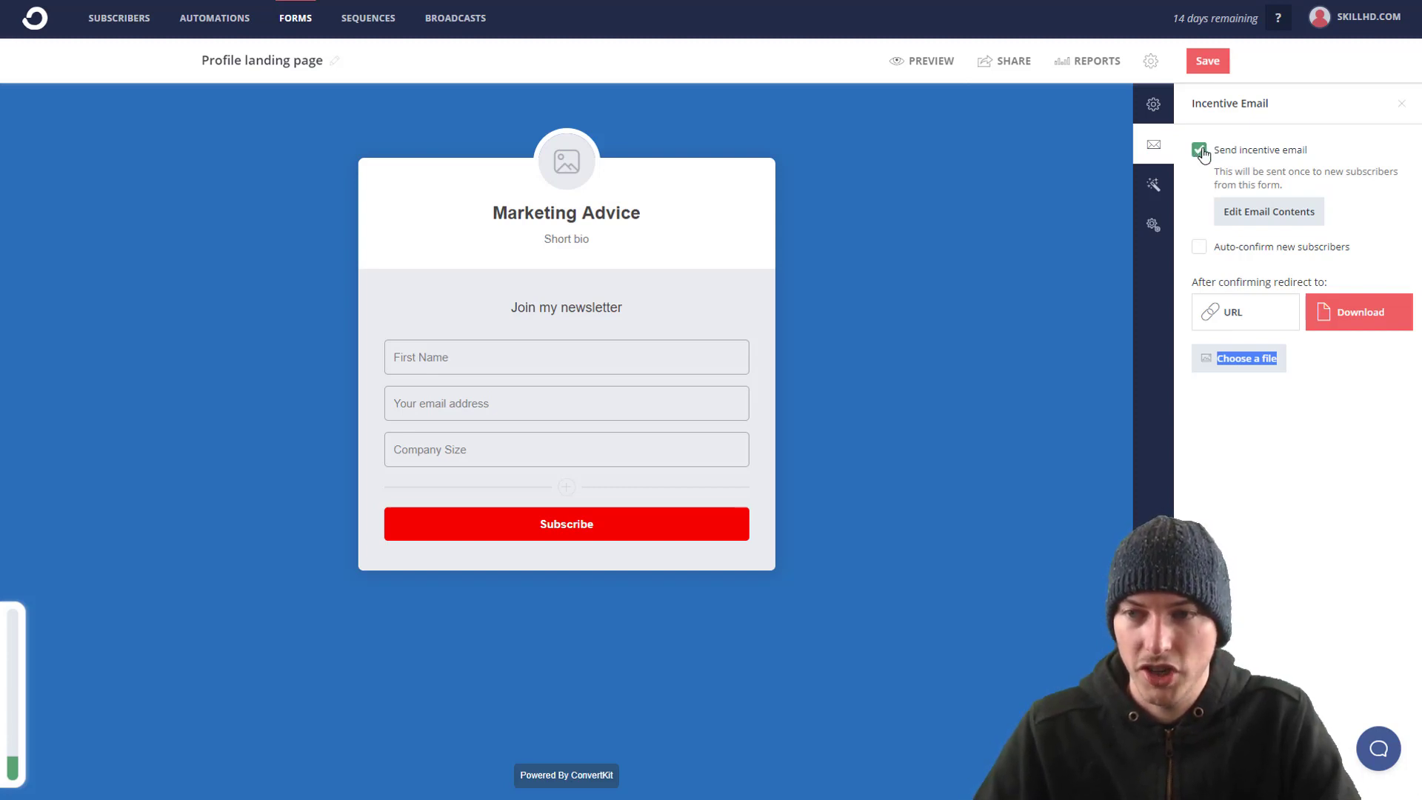
Step: Enable Auto-confirm new subscribers, save the landing page form, and go to Sequences
click(1197, 253)
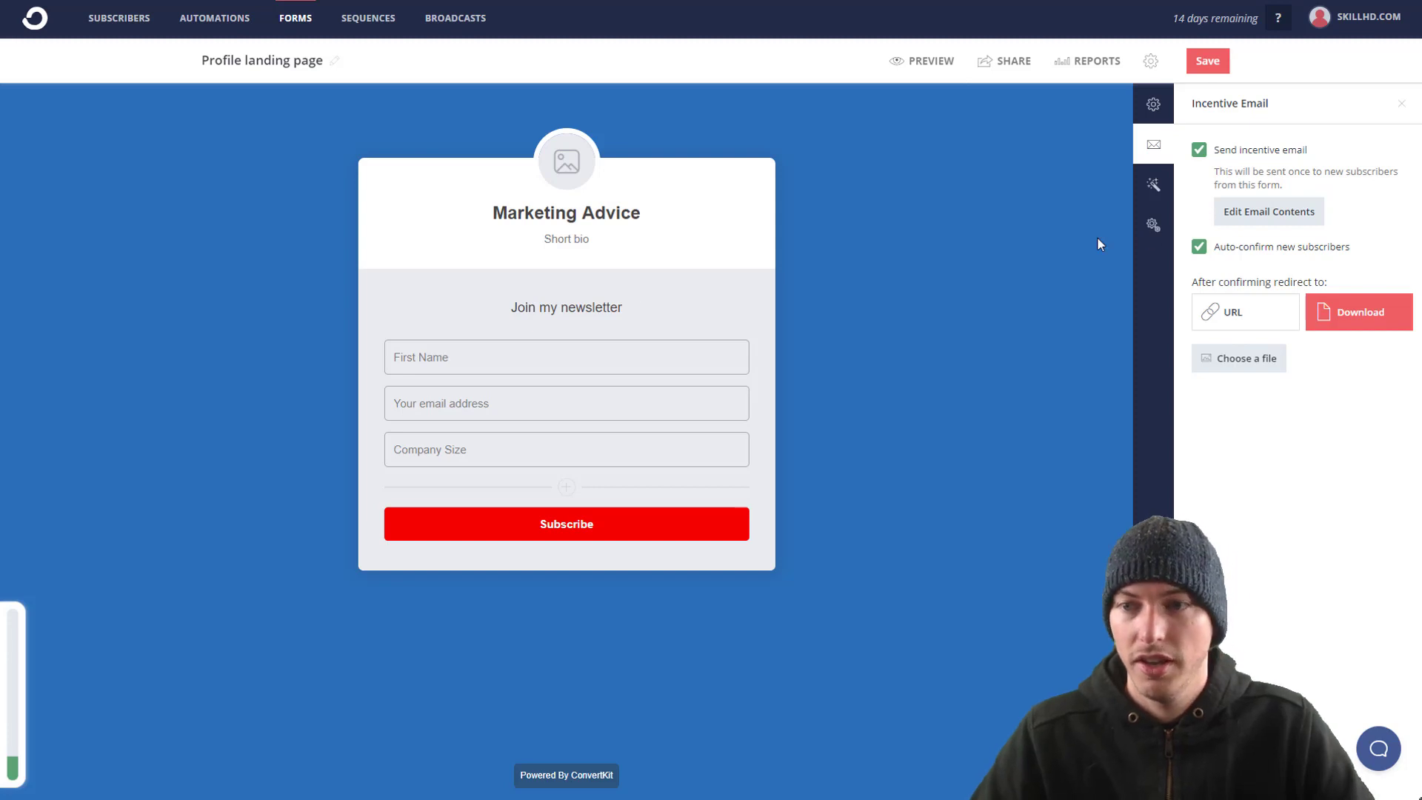
click(1200, 66)
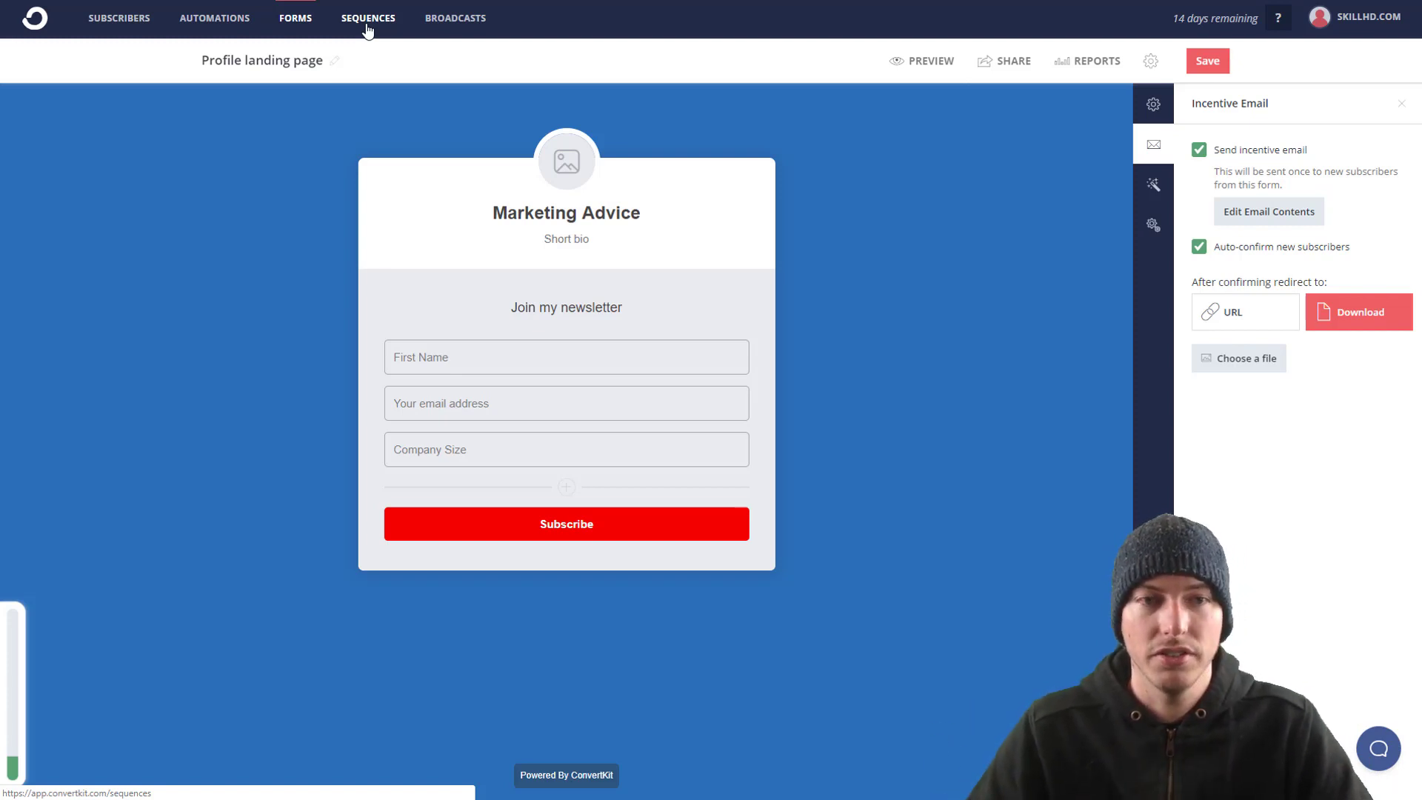
click(367, 28)
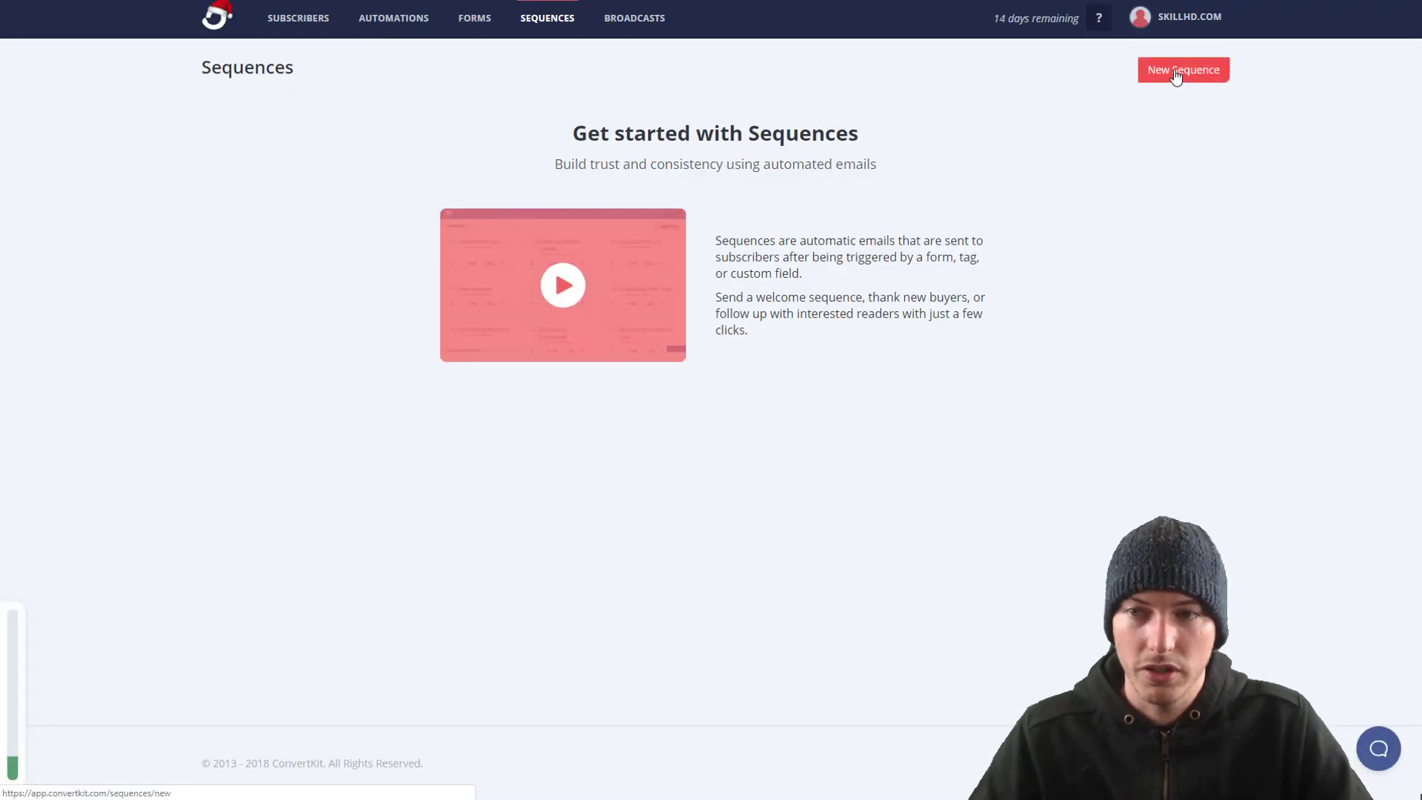
Step: Create a new sequence with the name 'Ebook'
click(1176, 74)
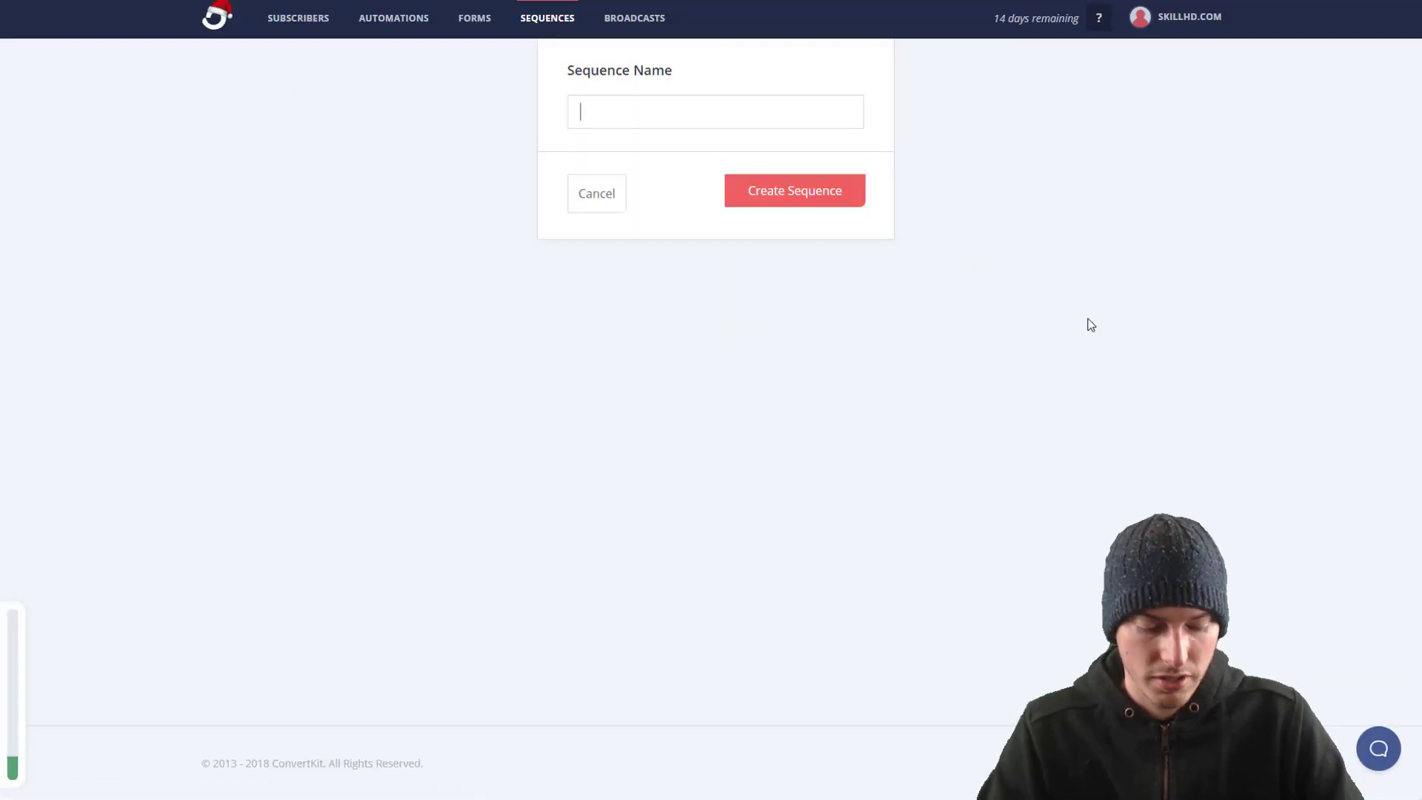
text(Ebook)
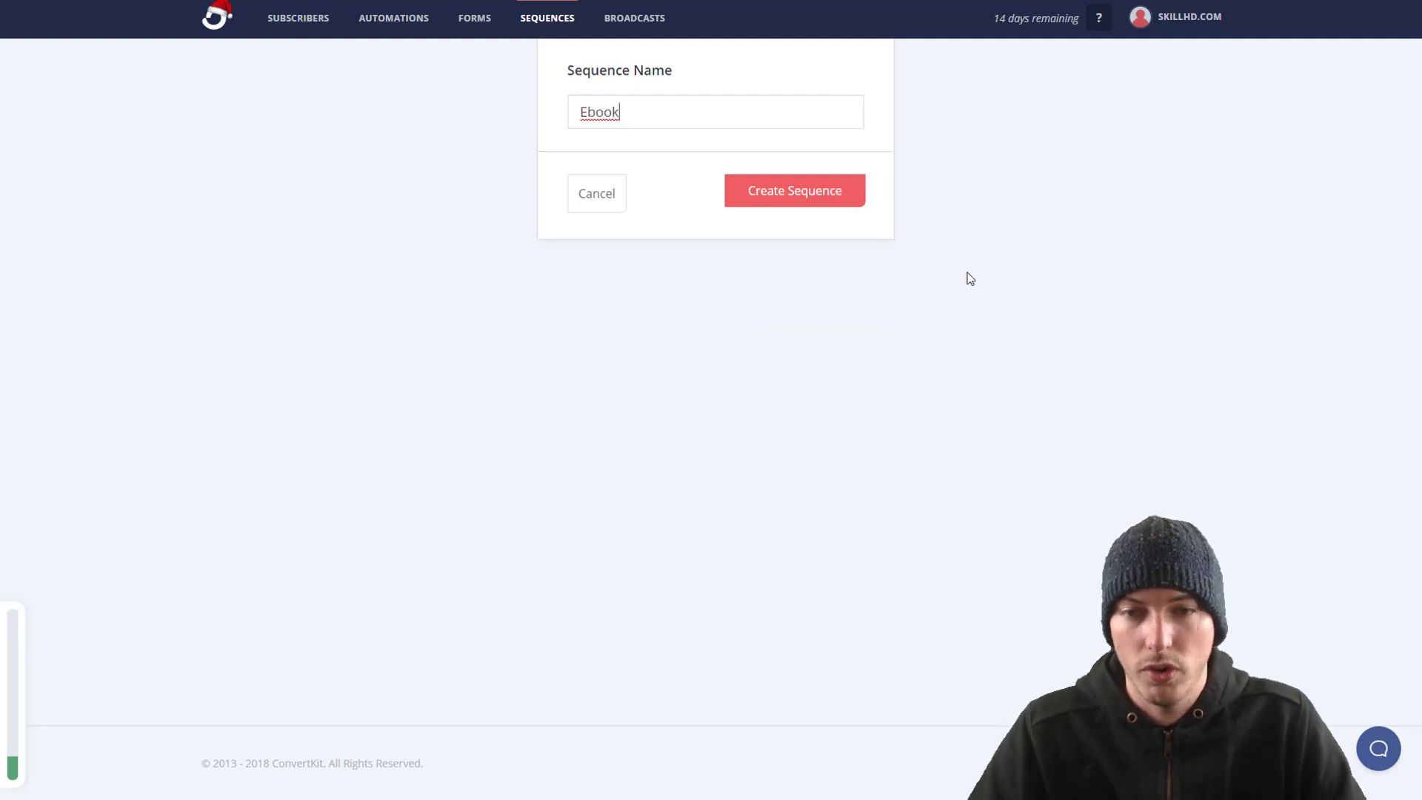
click(844, 204)
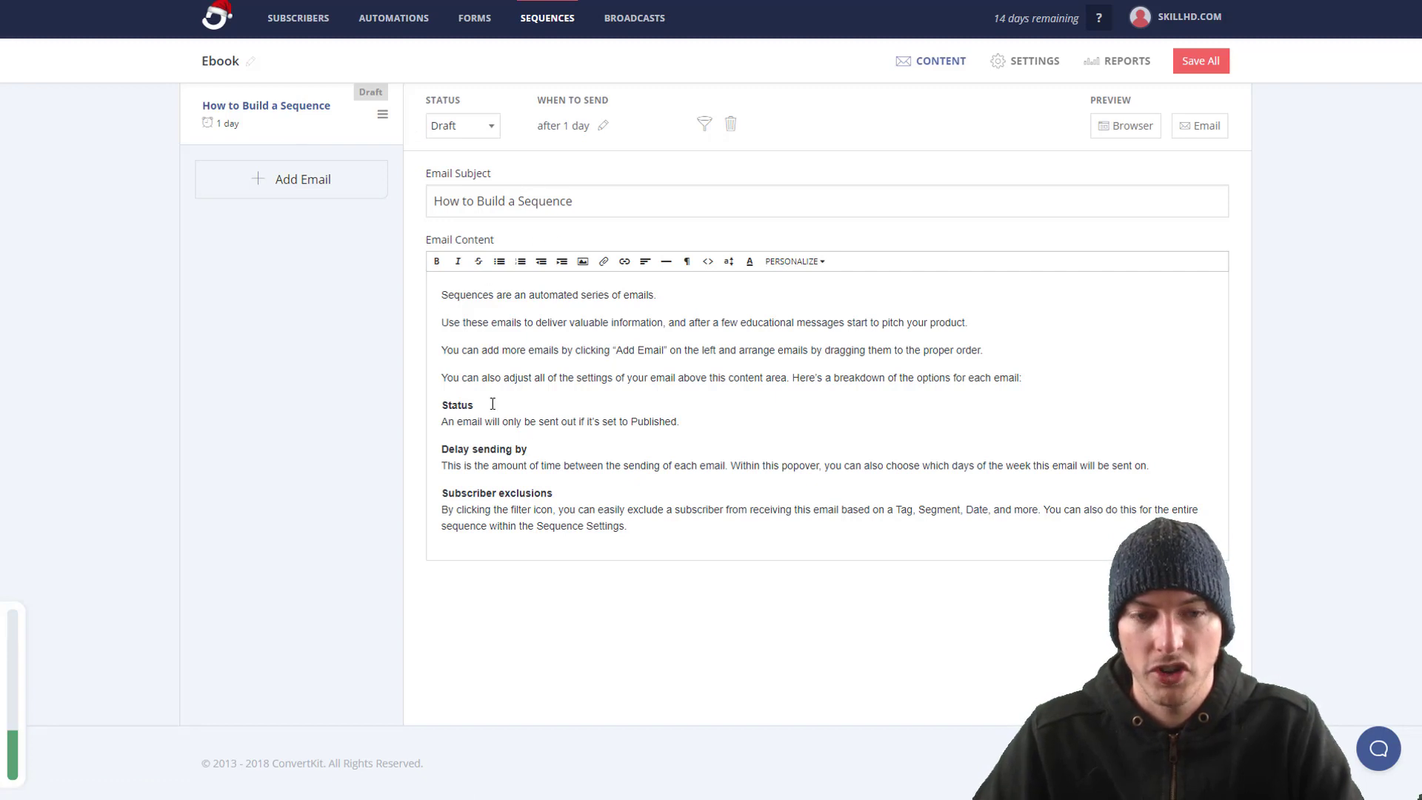
Step: Add three placeholder emails to the Ebook sequence, then reopen 'How to Build a Sequence'
click(318, 190)
click(309, 244)
click(299, 296)
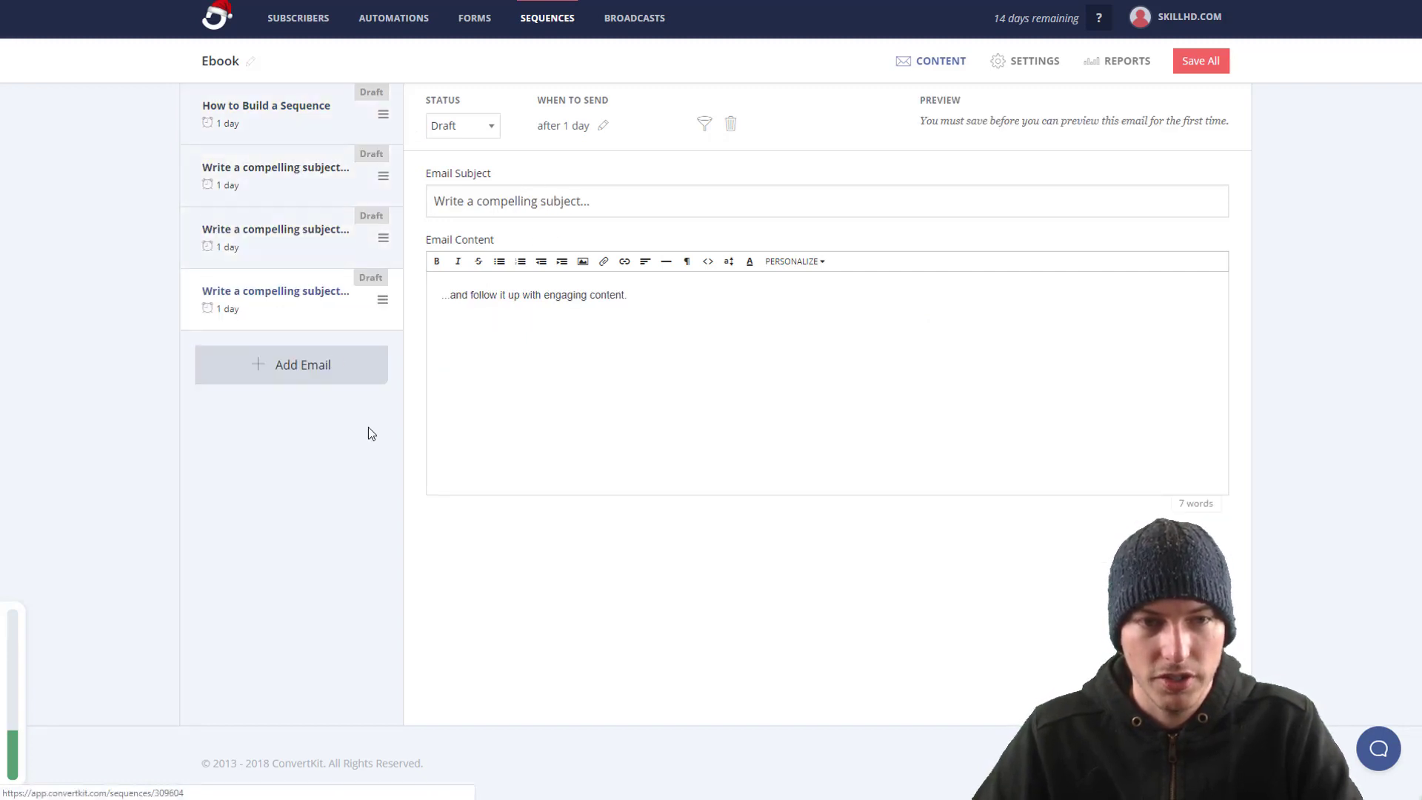
click(351, 131)
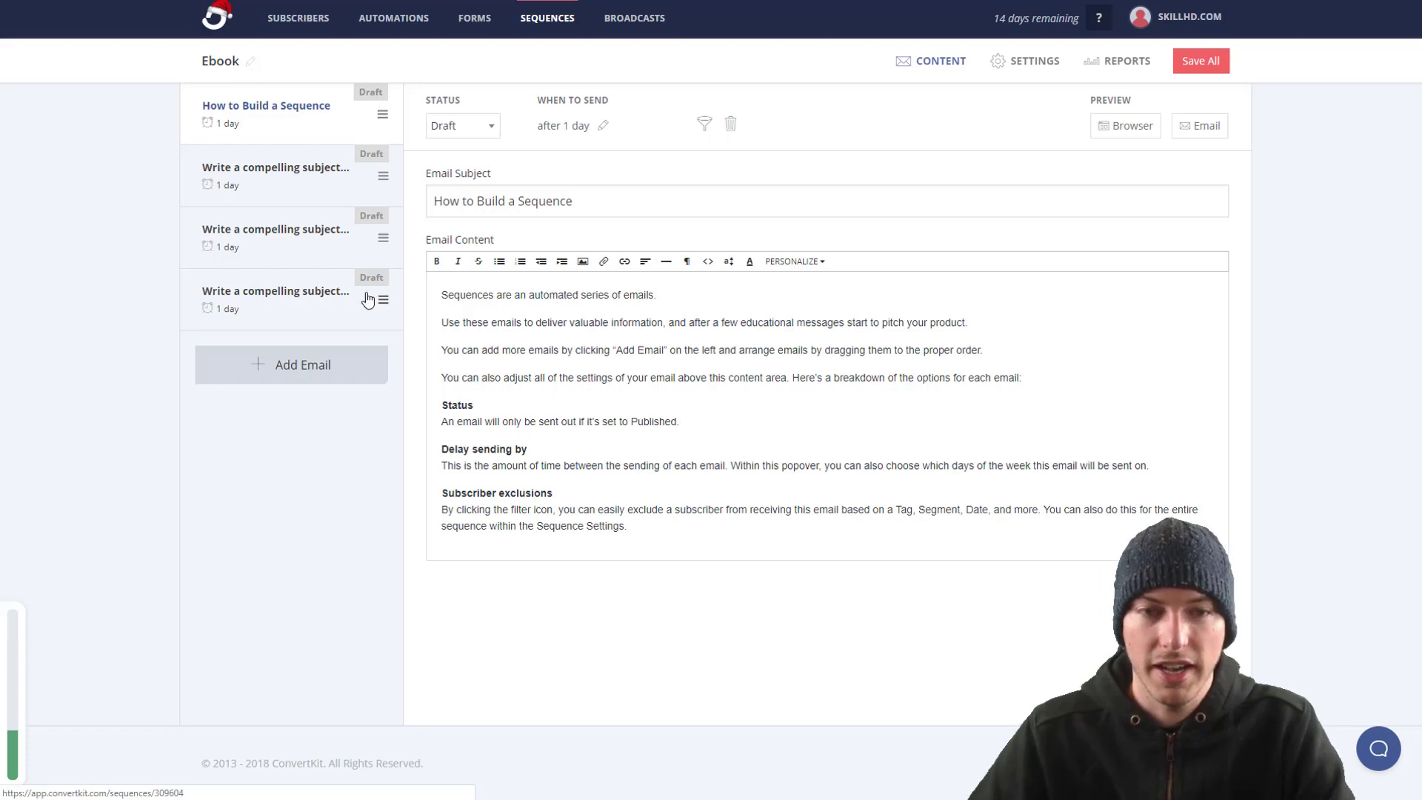
click(474, 126)
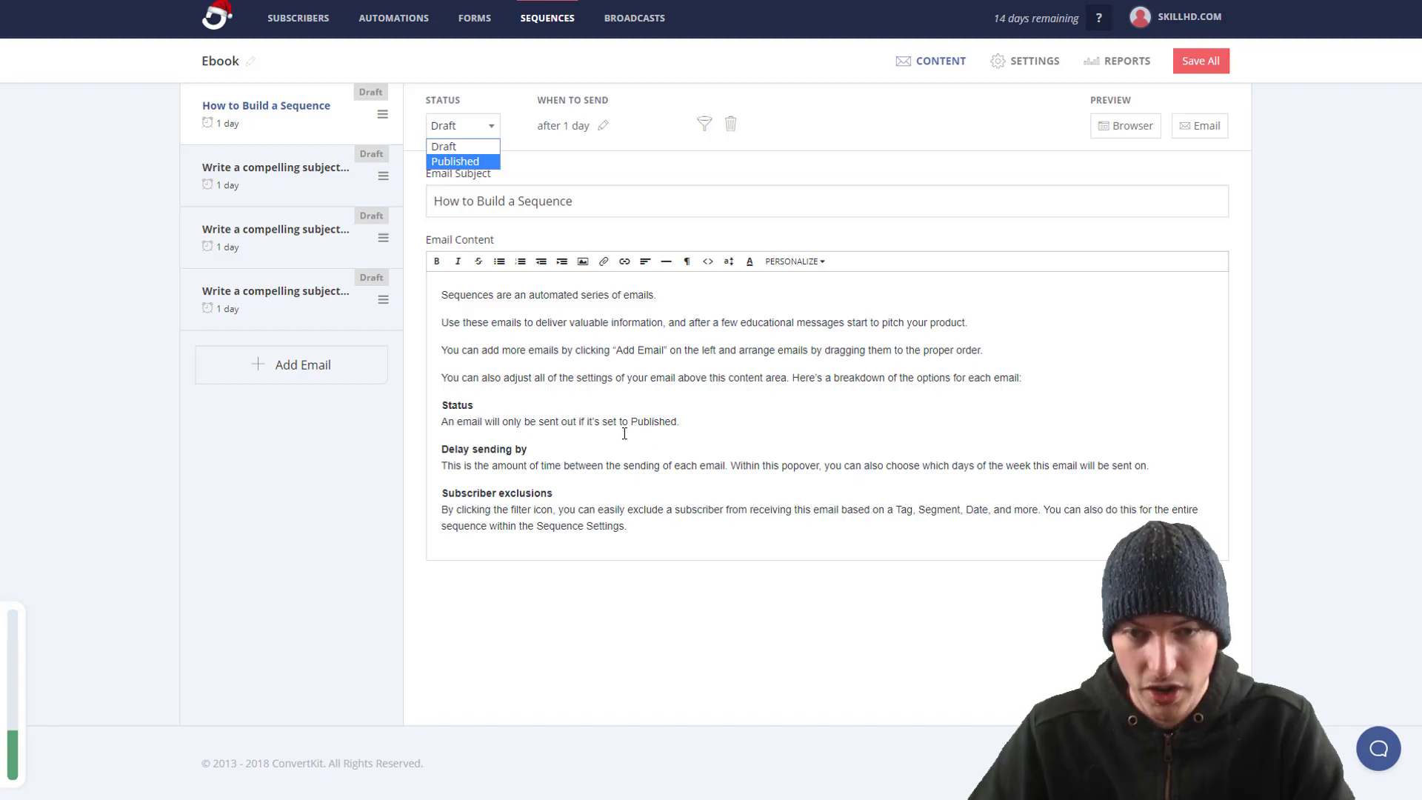
click(488, 163)
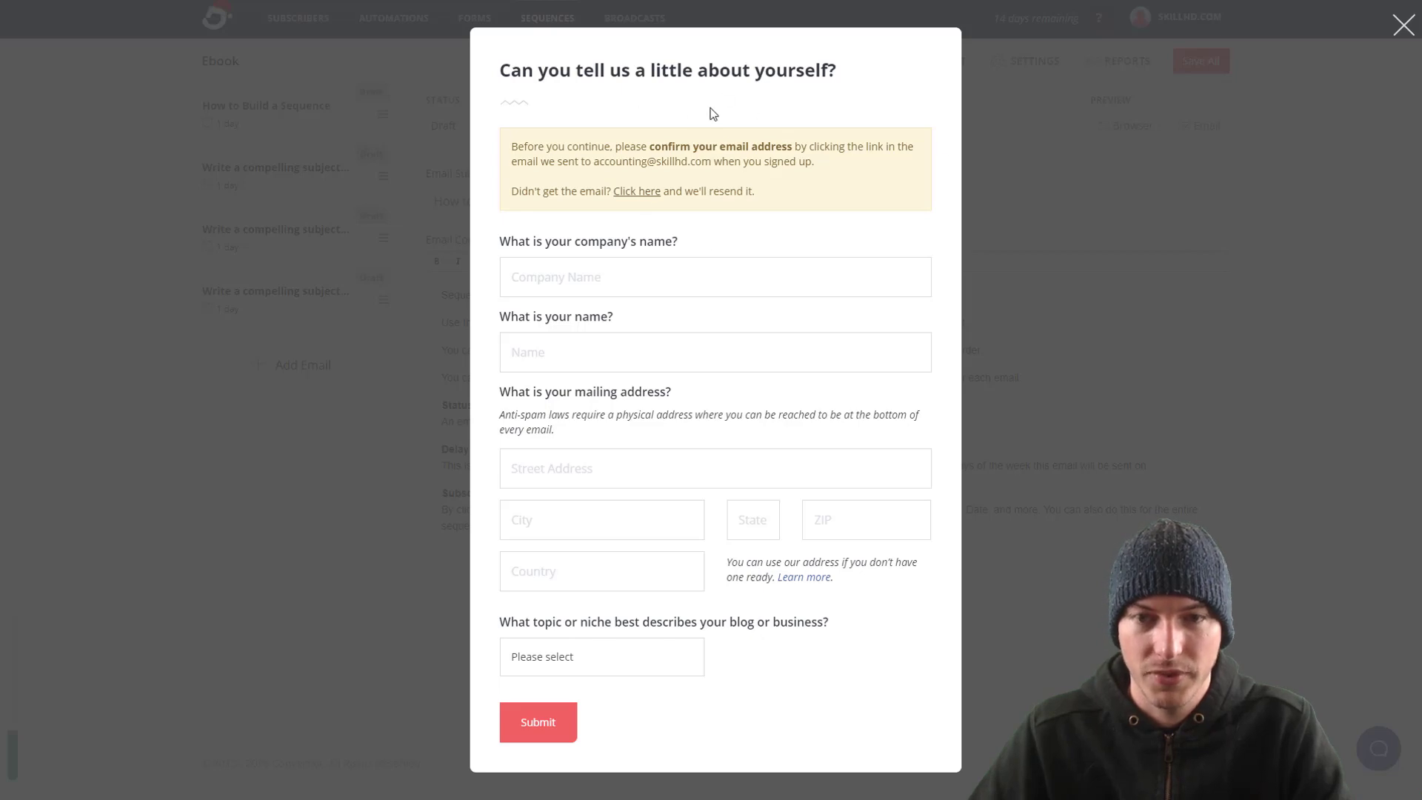
click(1403, 25)
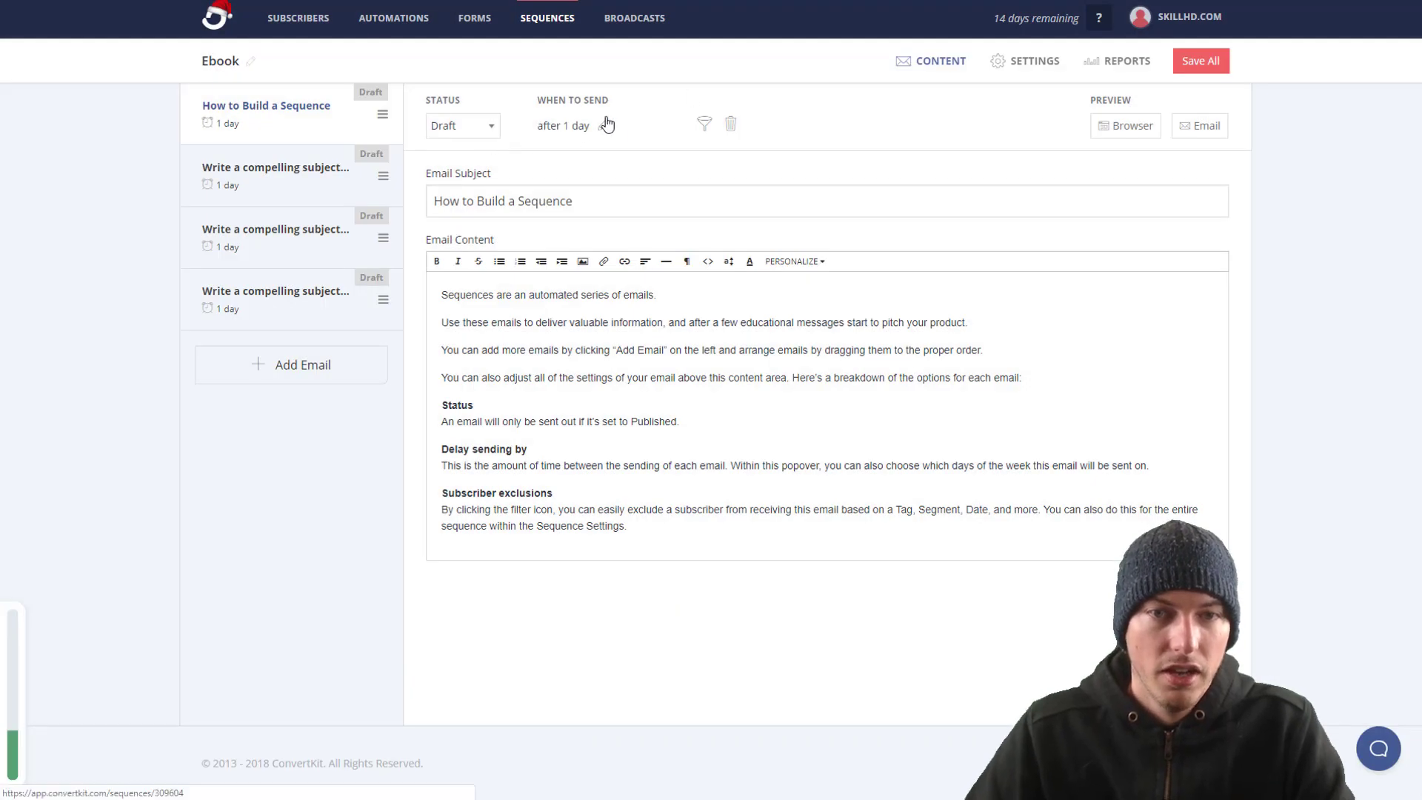
click(601, 133)
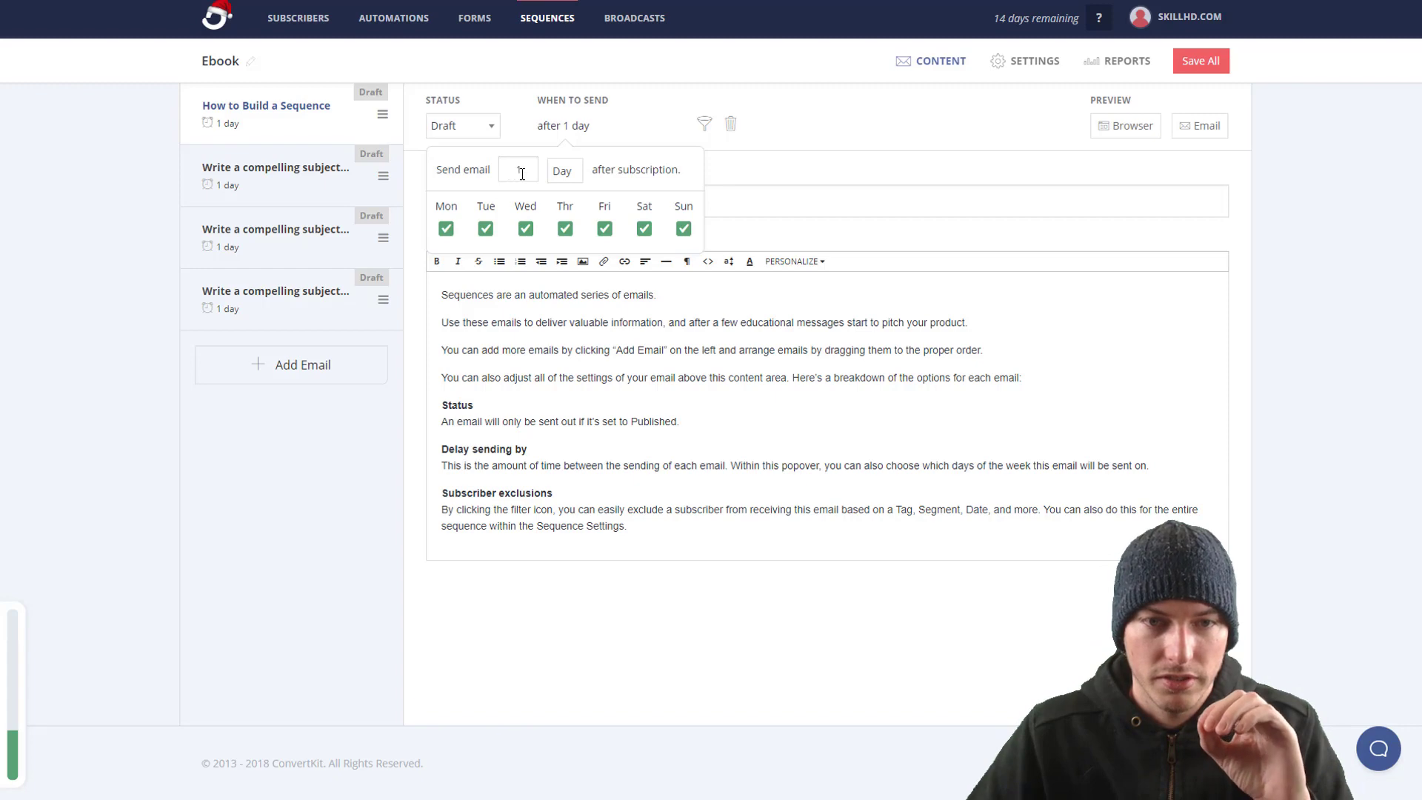
drag(523, 174, 502, 174)
text(0)
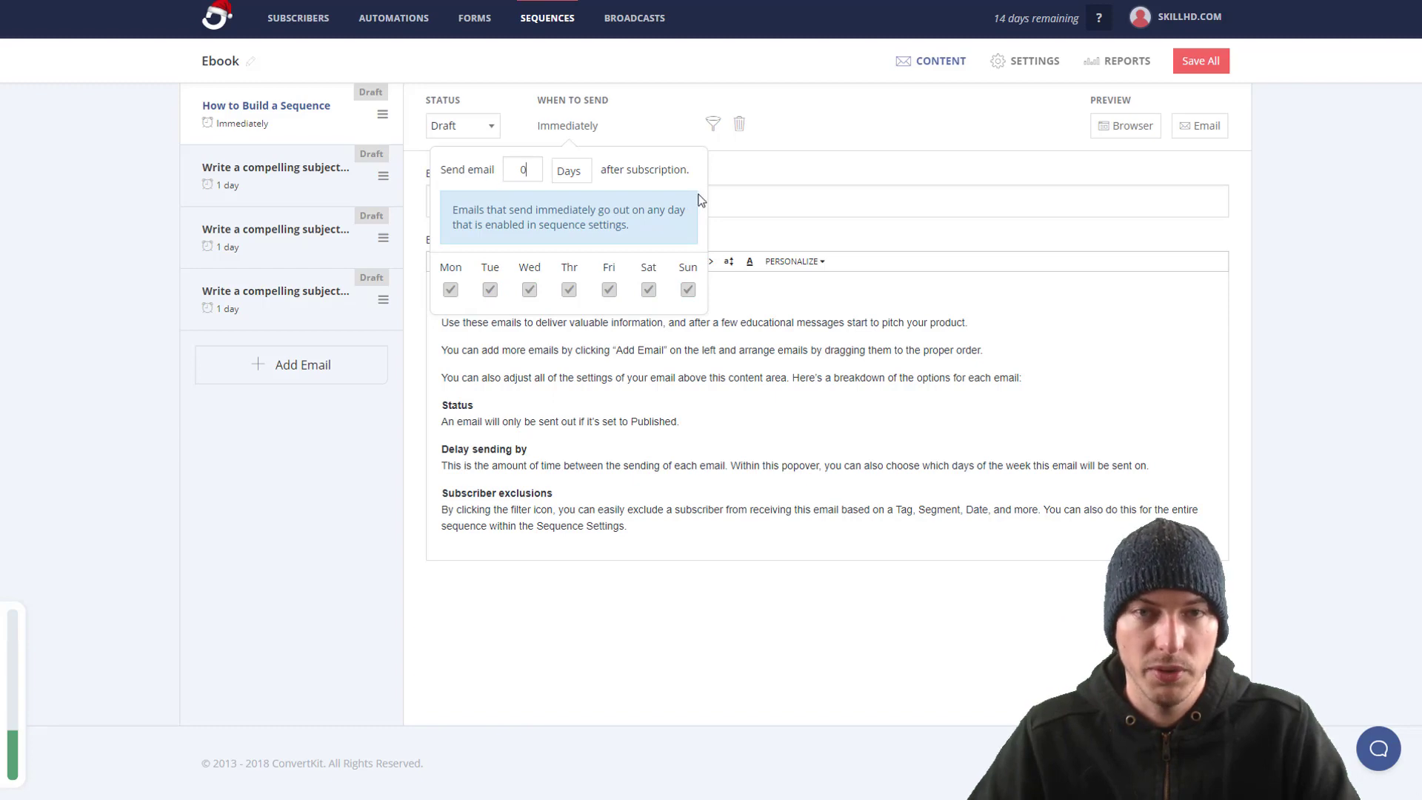
click(782, 199)
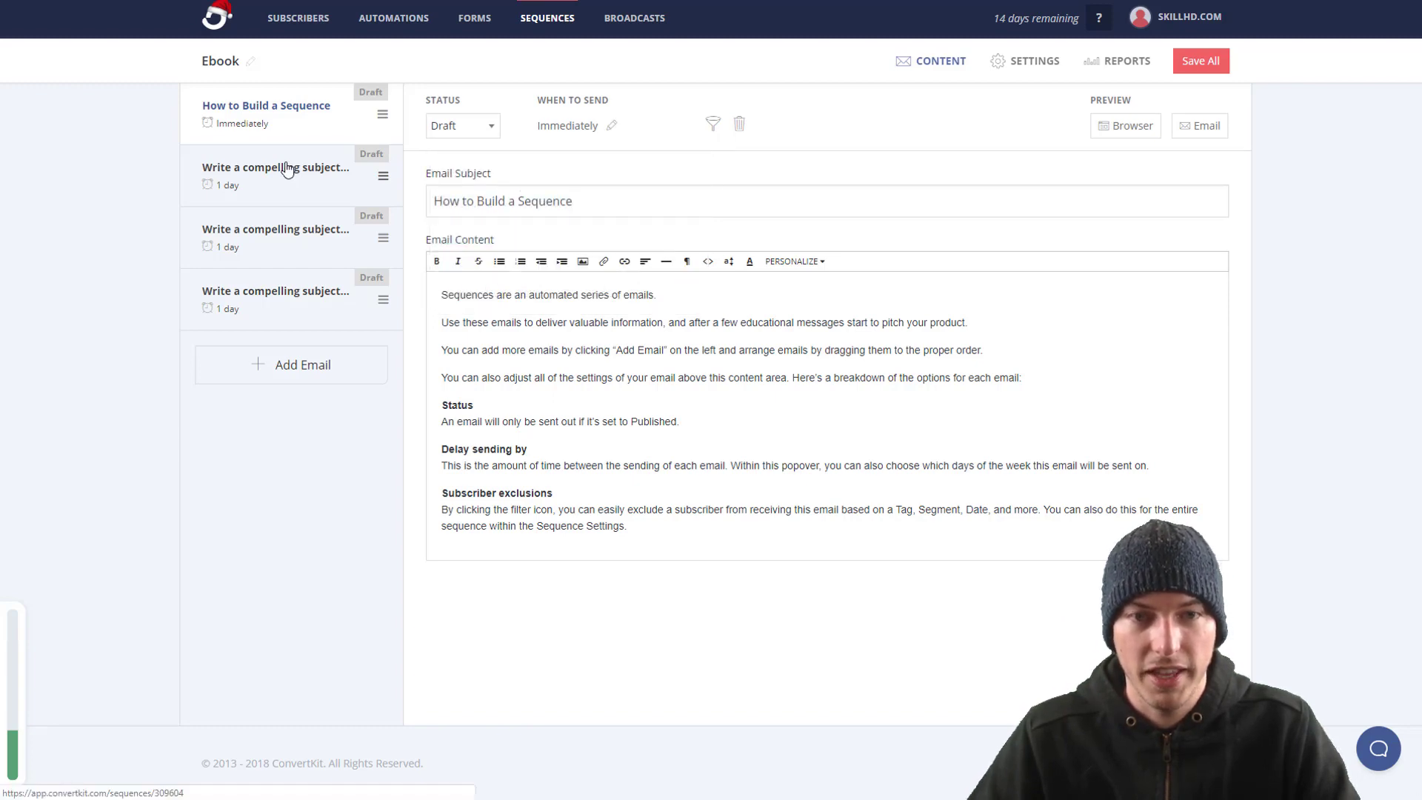
click(287, 170)
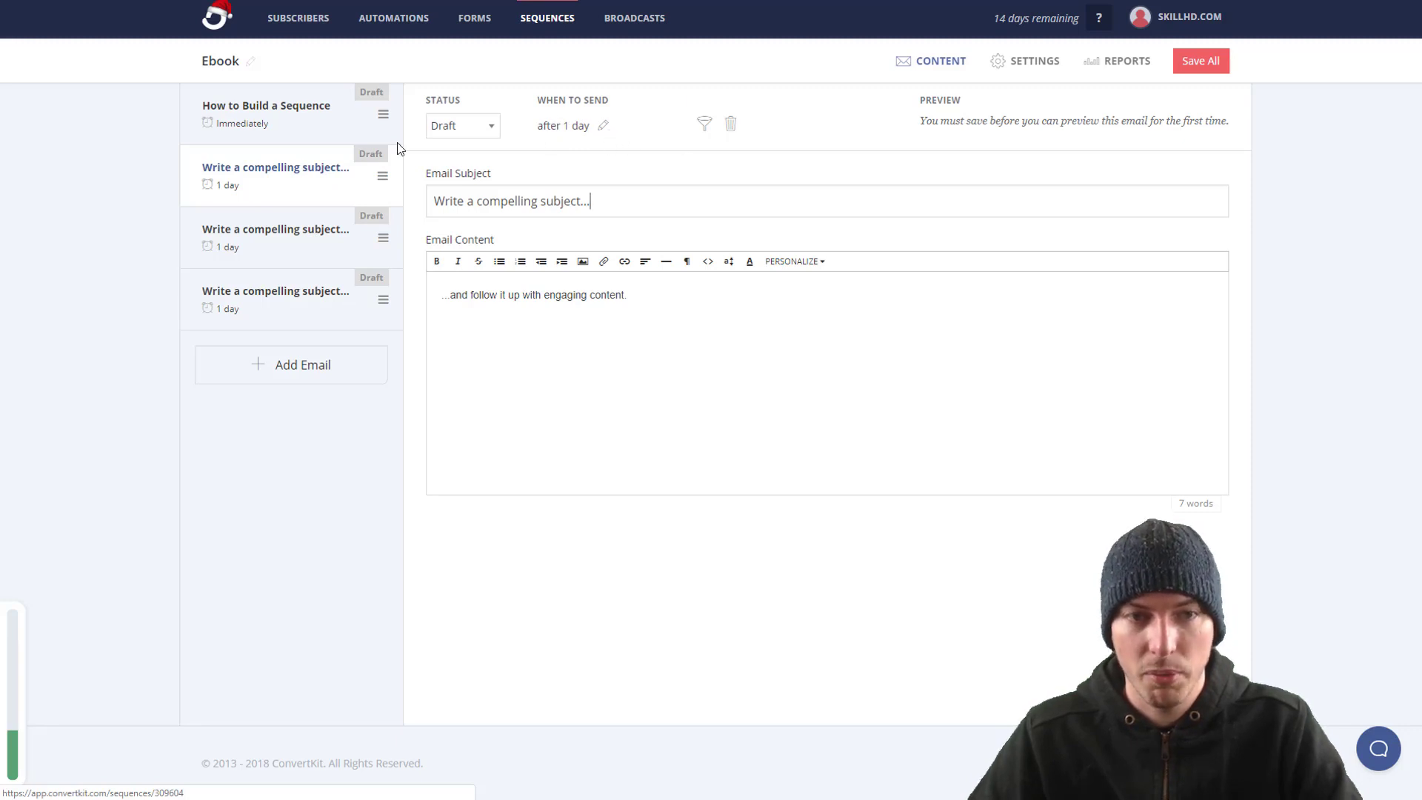
click(263, 135)
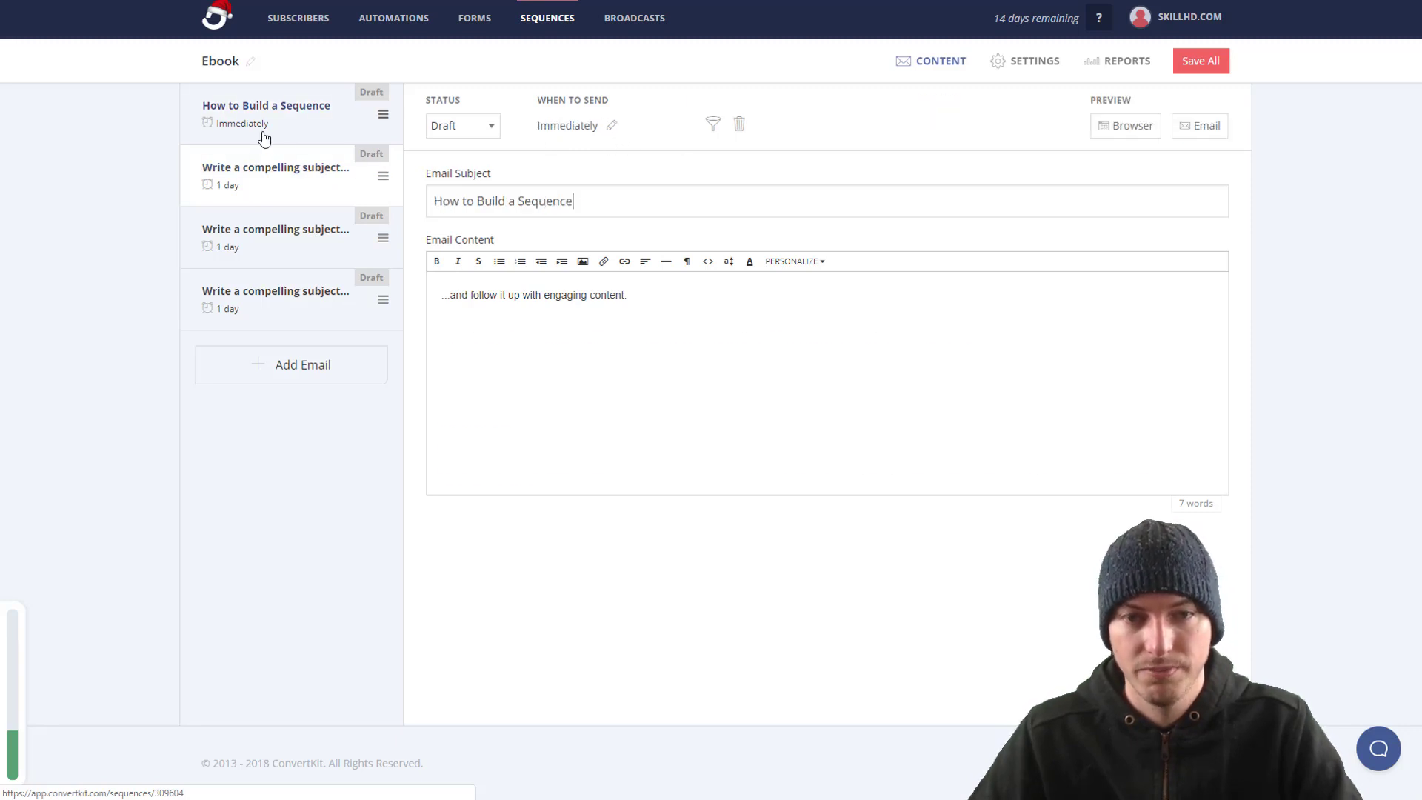
Step: Add an exclusion filter on the custom field Company Size with value 1
click(714, 125)
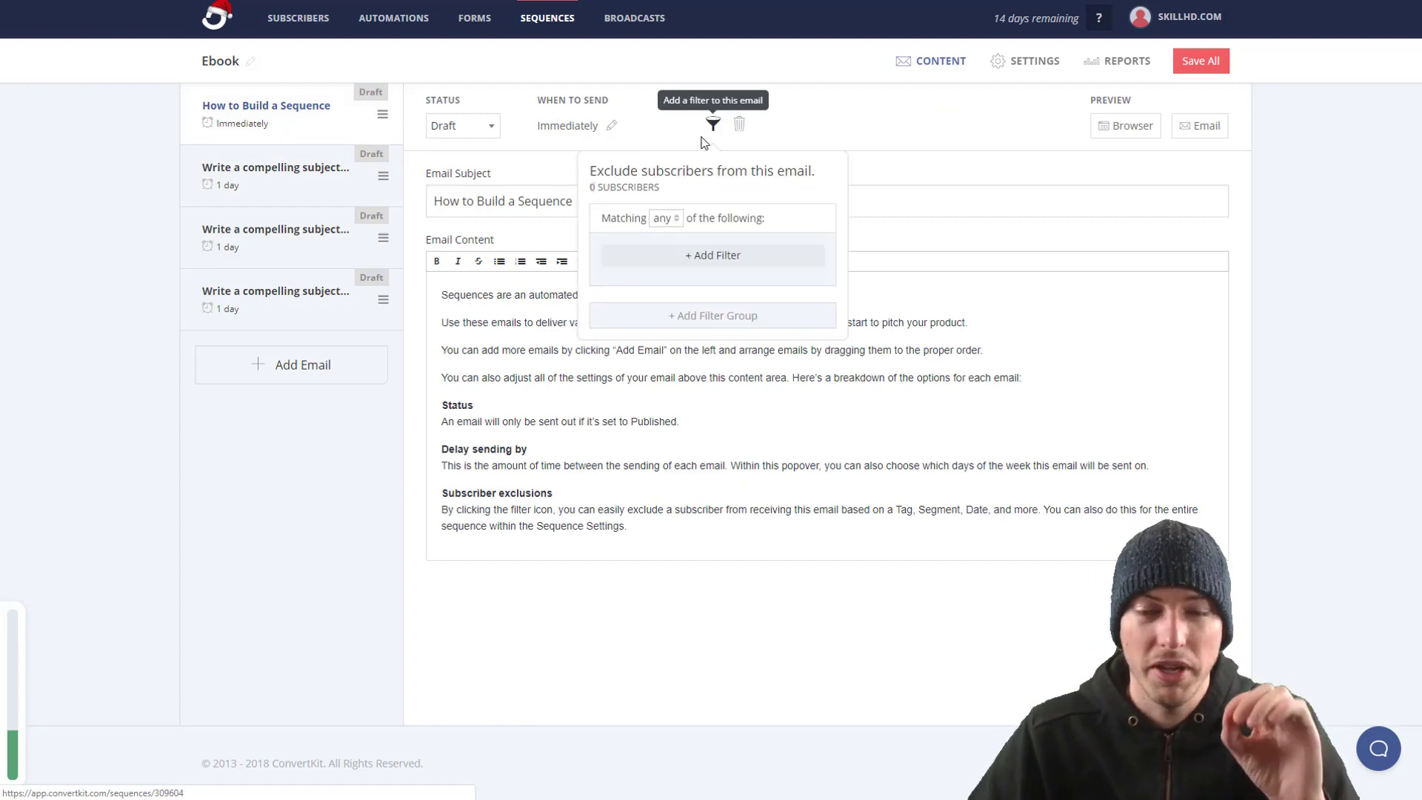
click(700, 259)
click(709, 293)
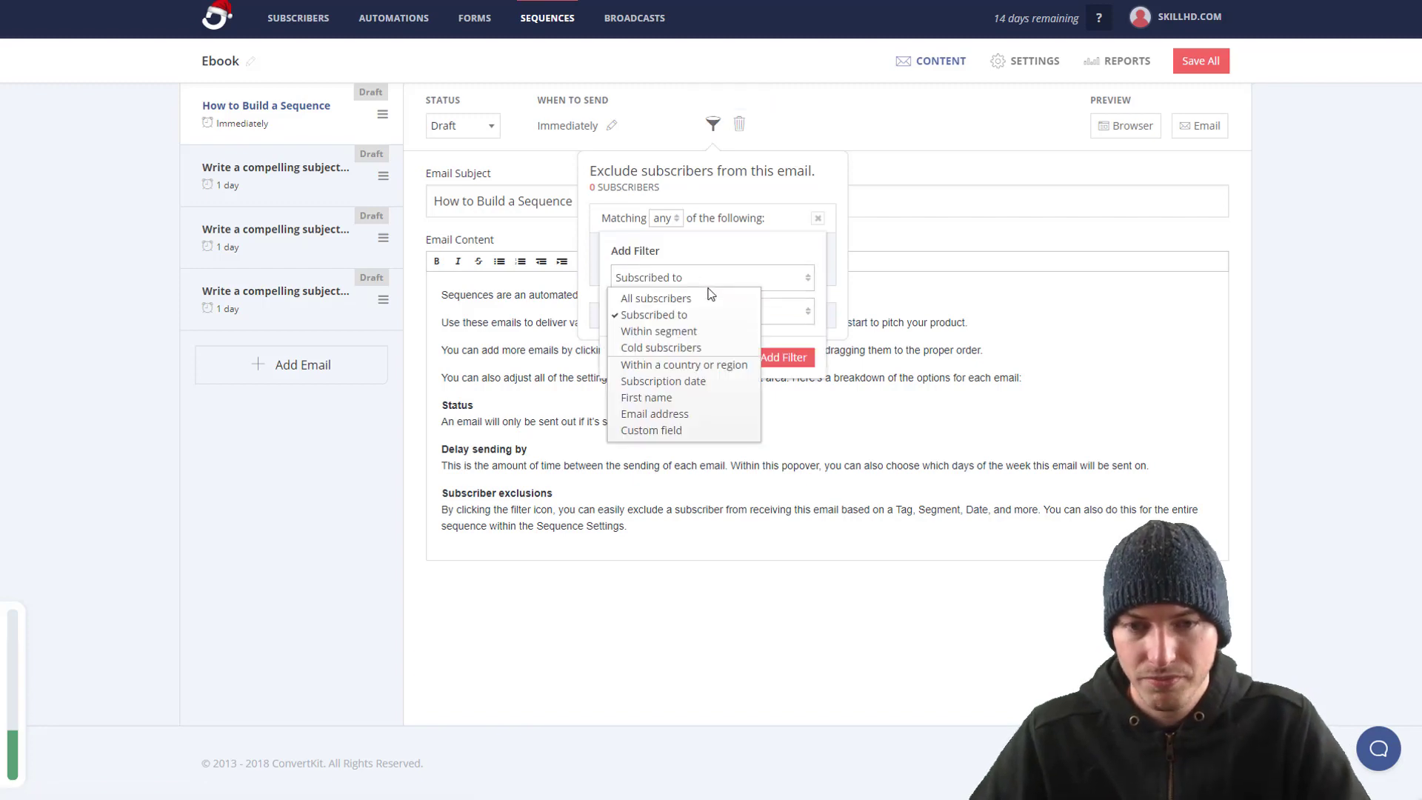
click(682, 437)
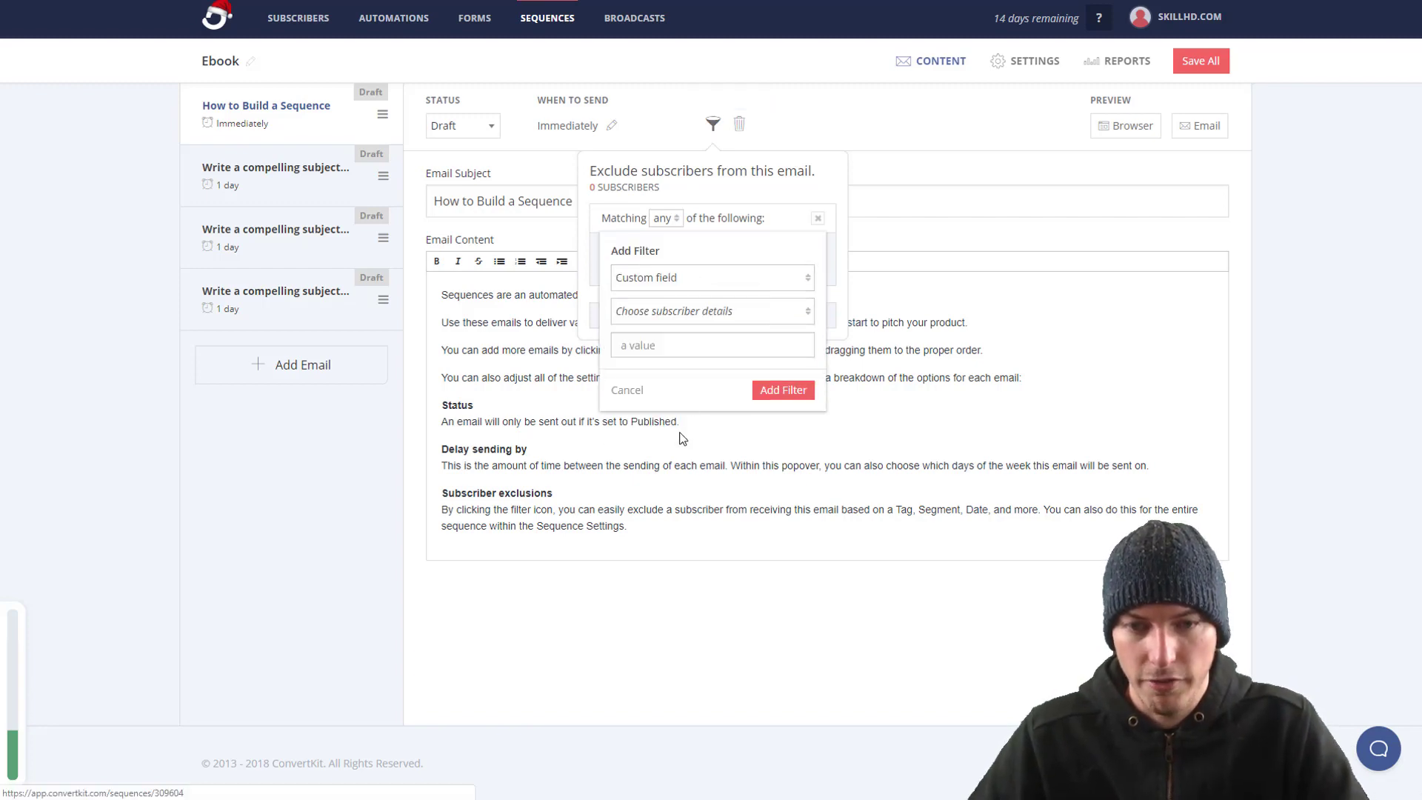
click(700, 314)
click(709, 283)
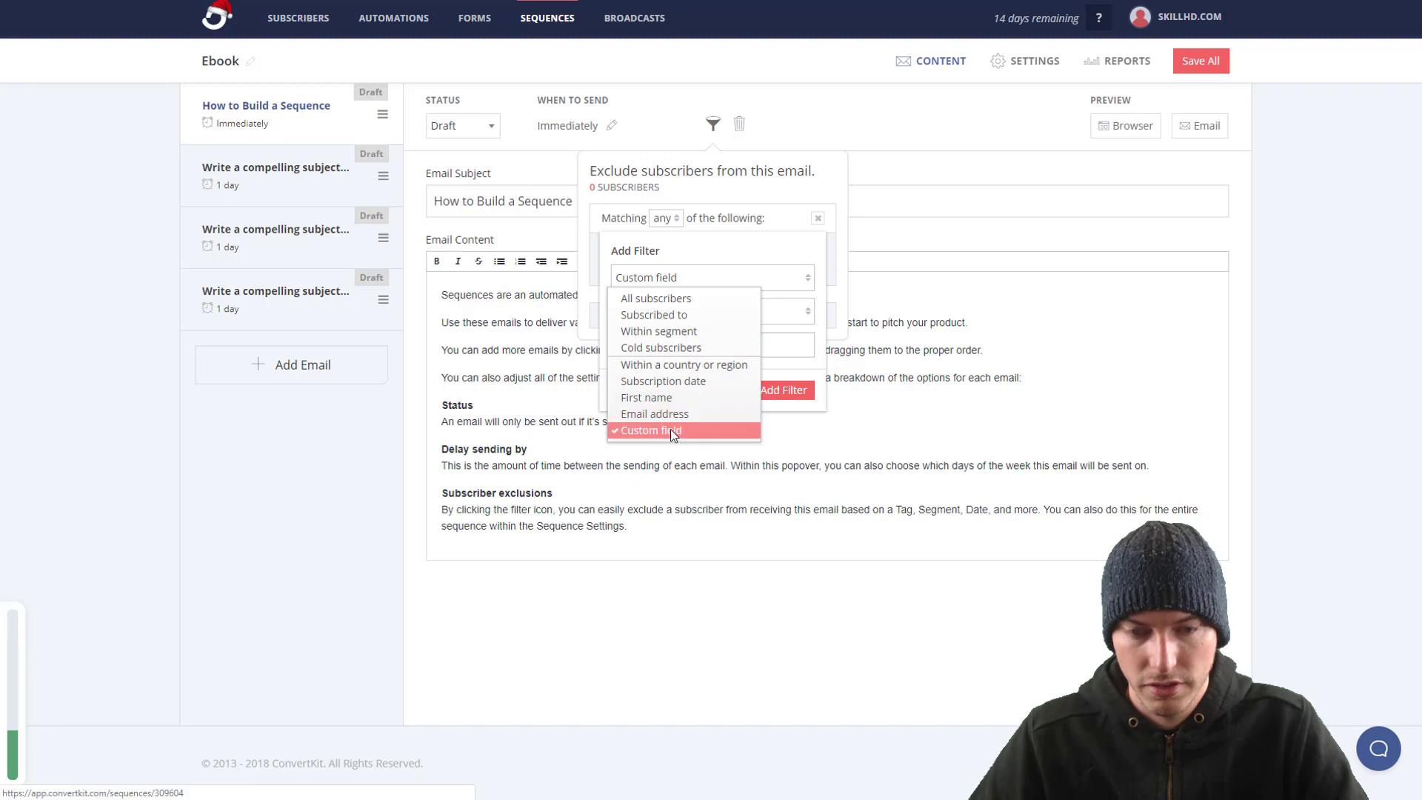
click(669, 429)
click(708, 315)
click(675, 348)
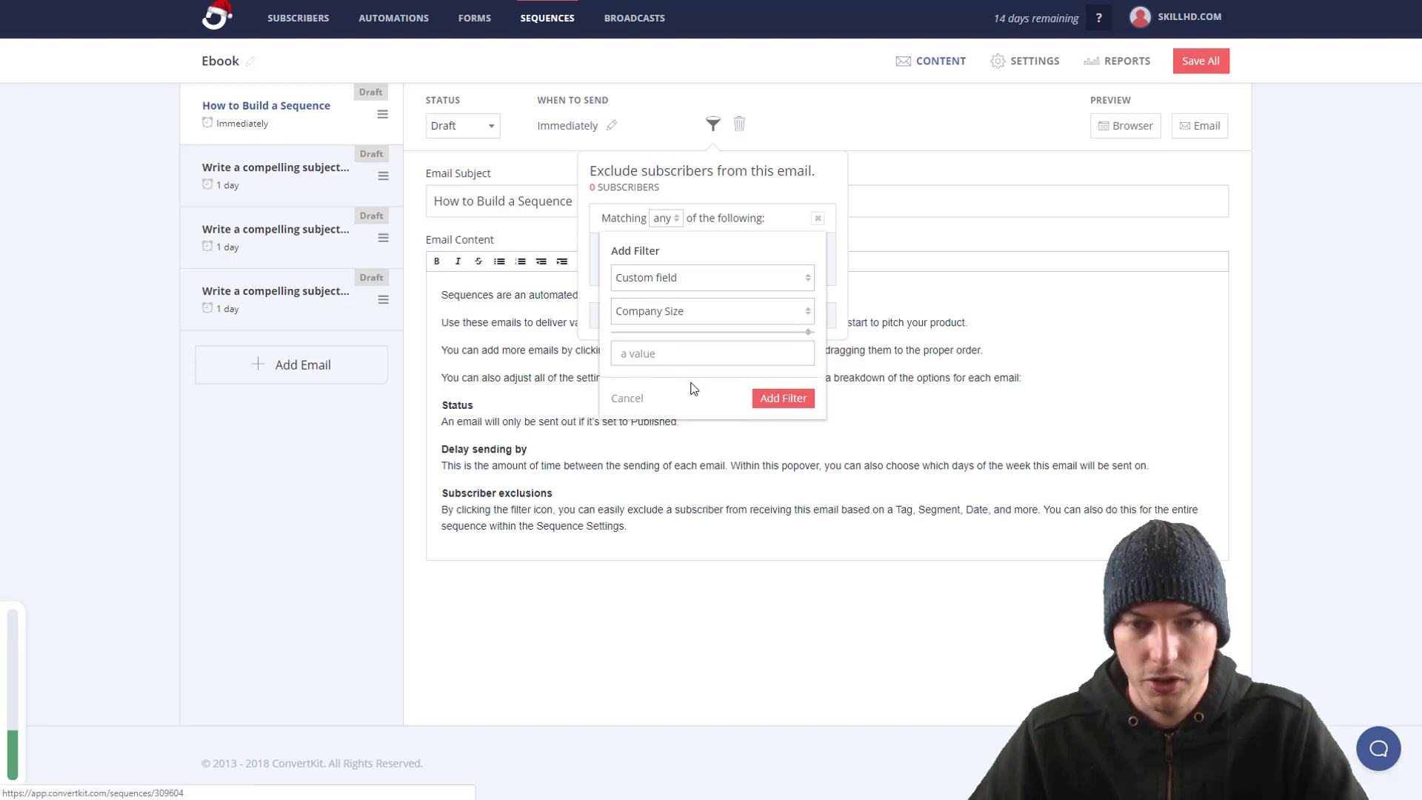
click(689, 356)
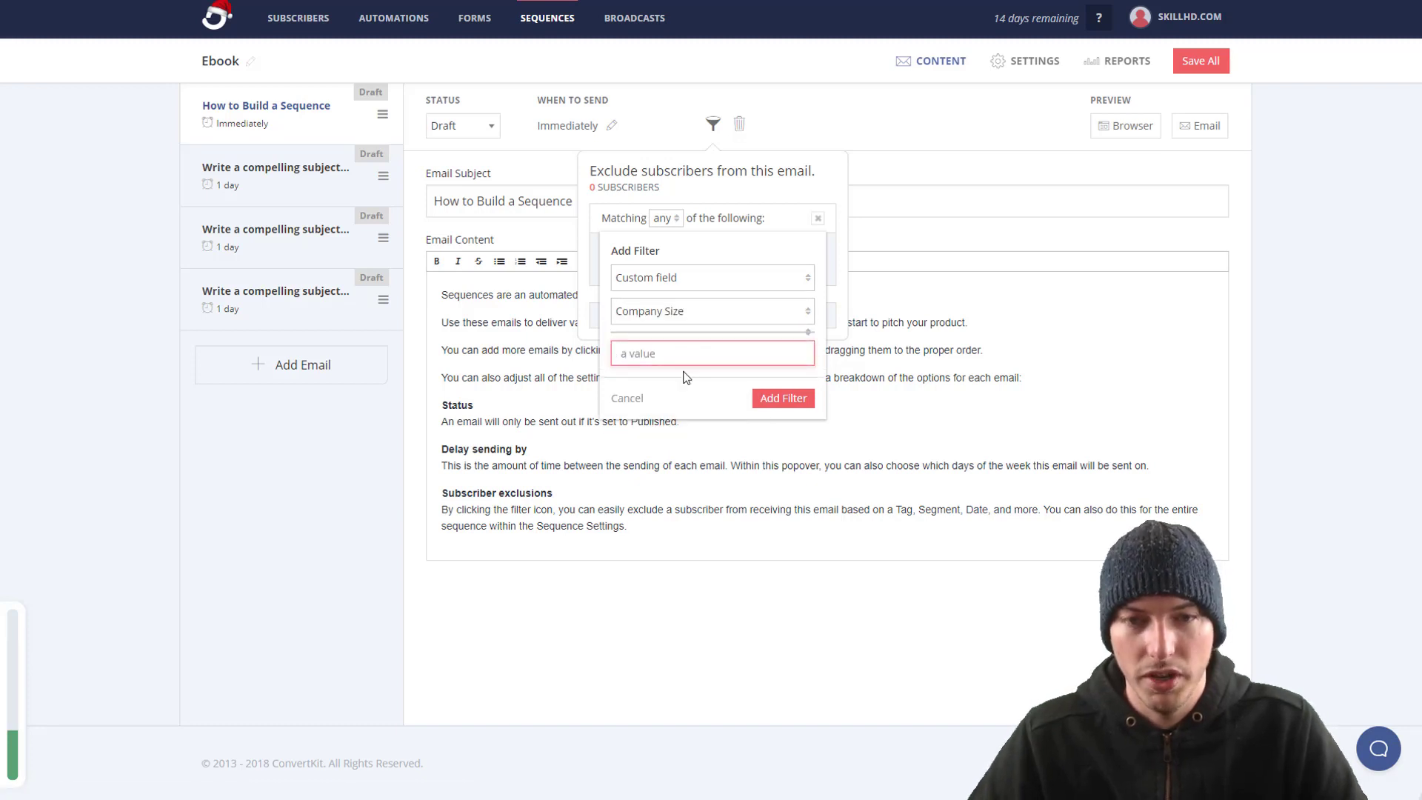
text(1)
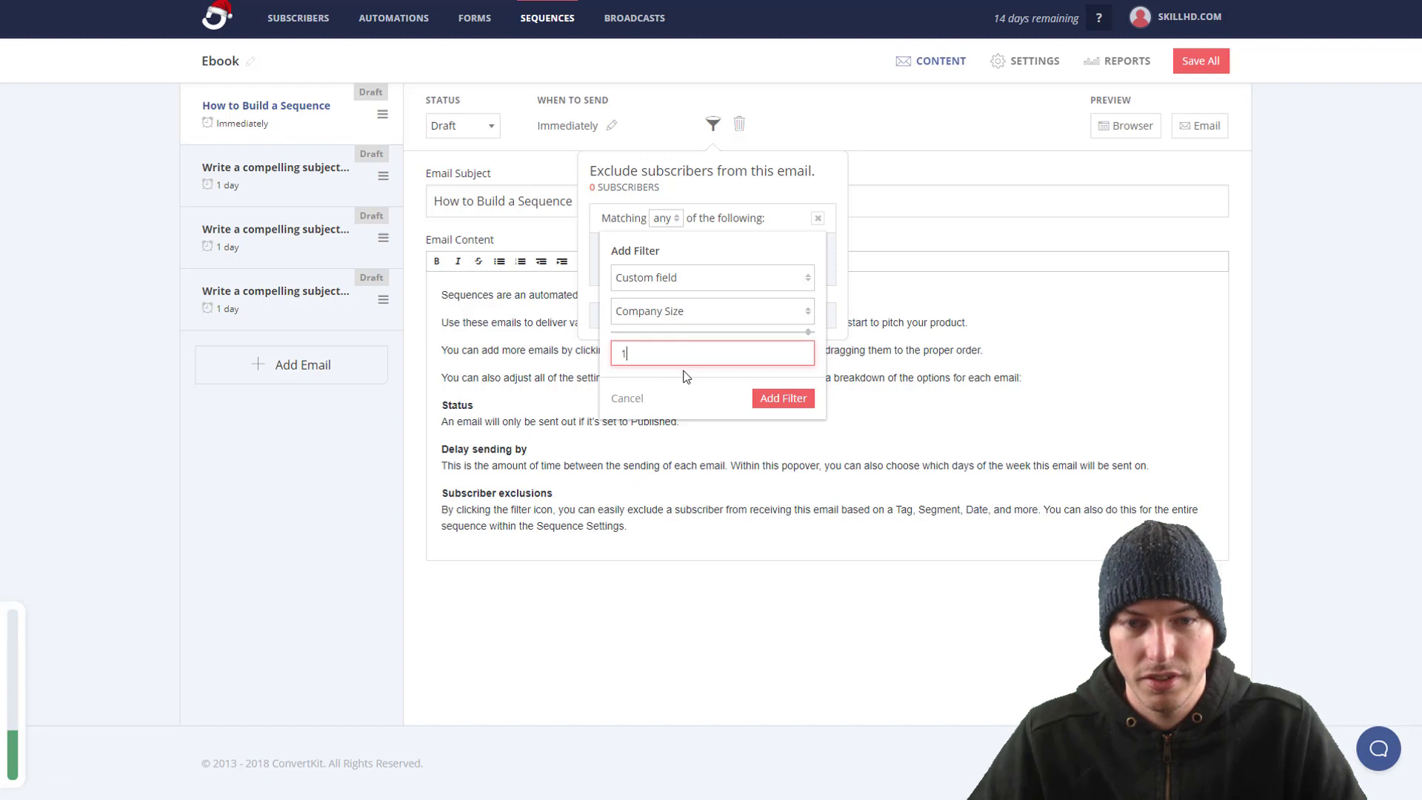
click(770, 397)
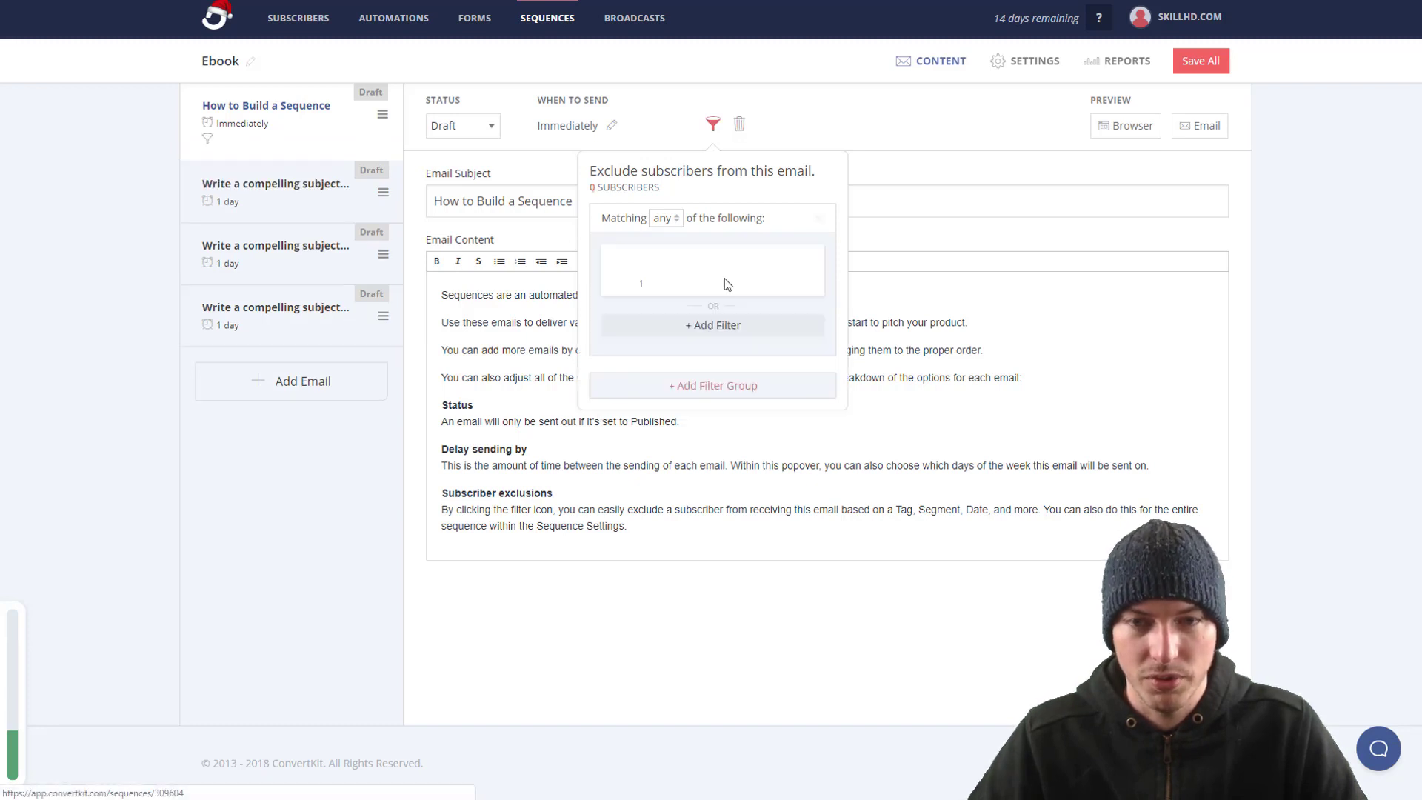
Step: Set filter matching to none, close the exclusions, and save all sequence emails
click(666, 218)
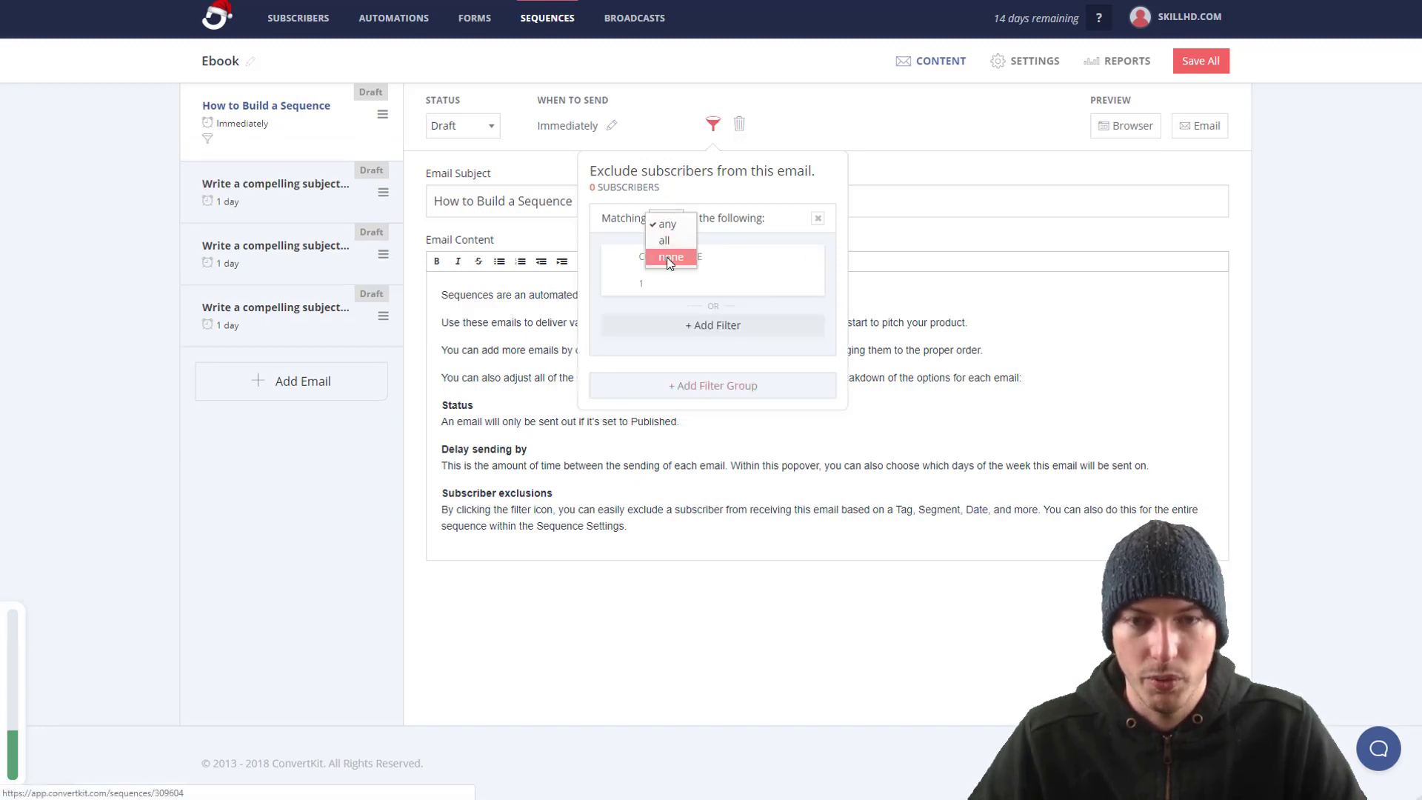
click(673, 260)
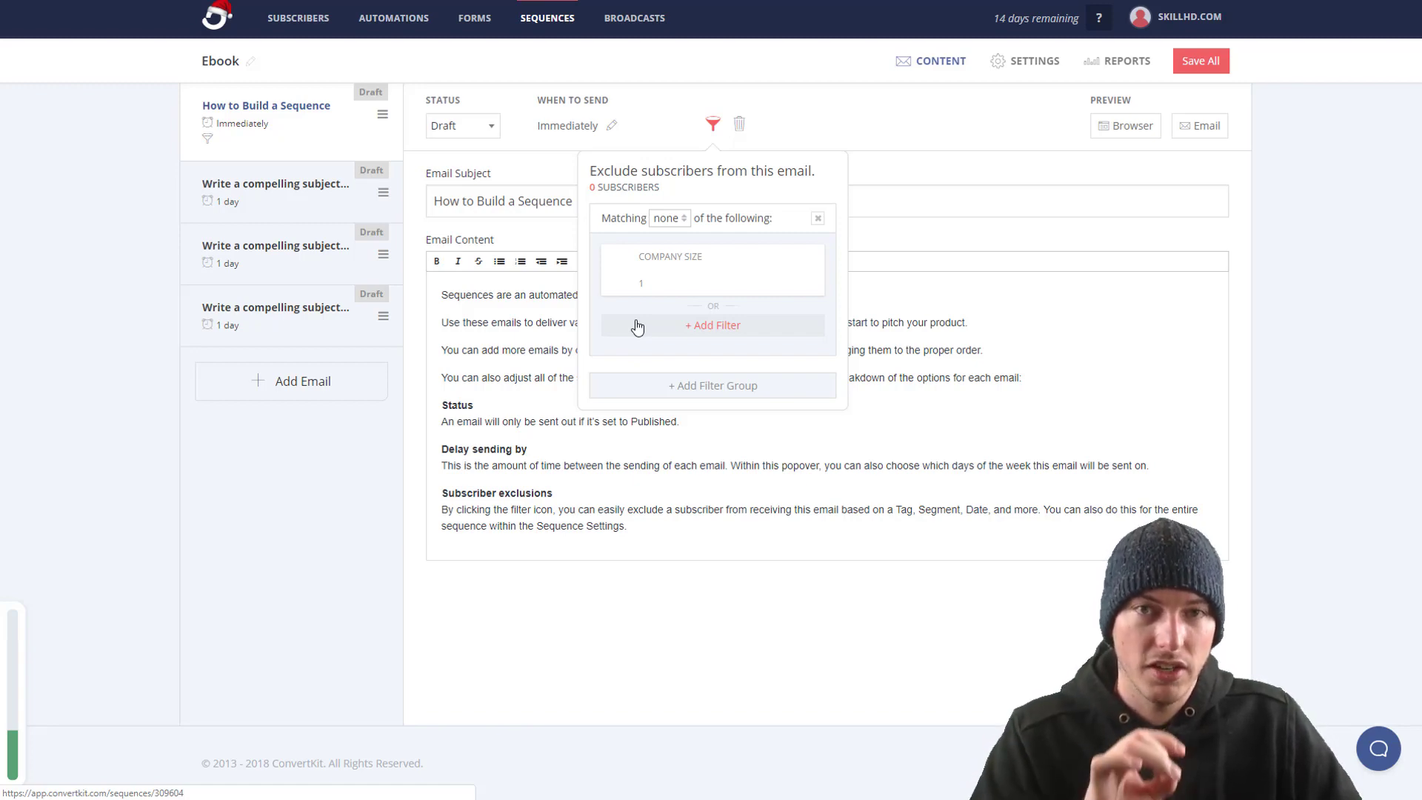
click(704, 83)
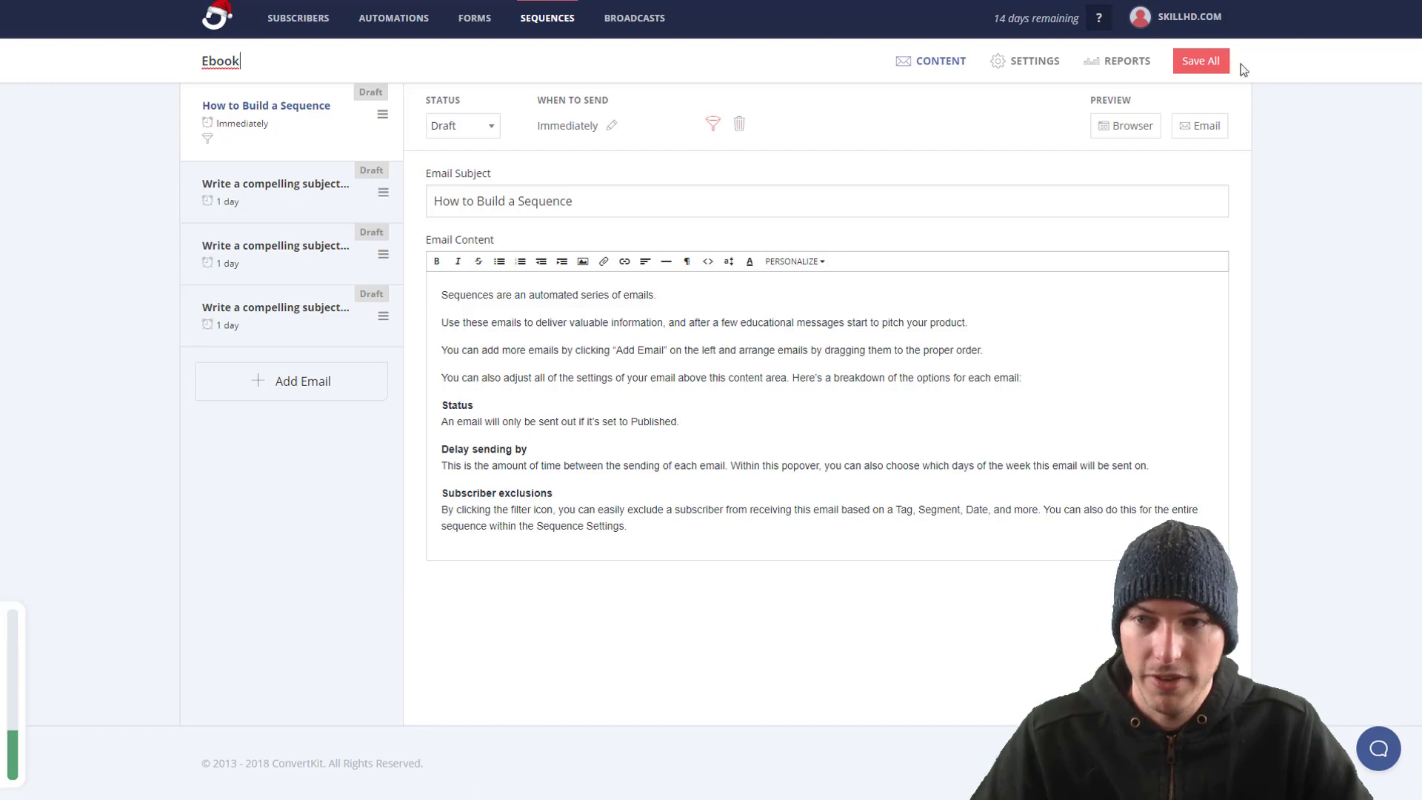
click(1194, 61)
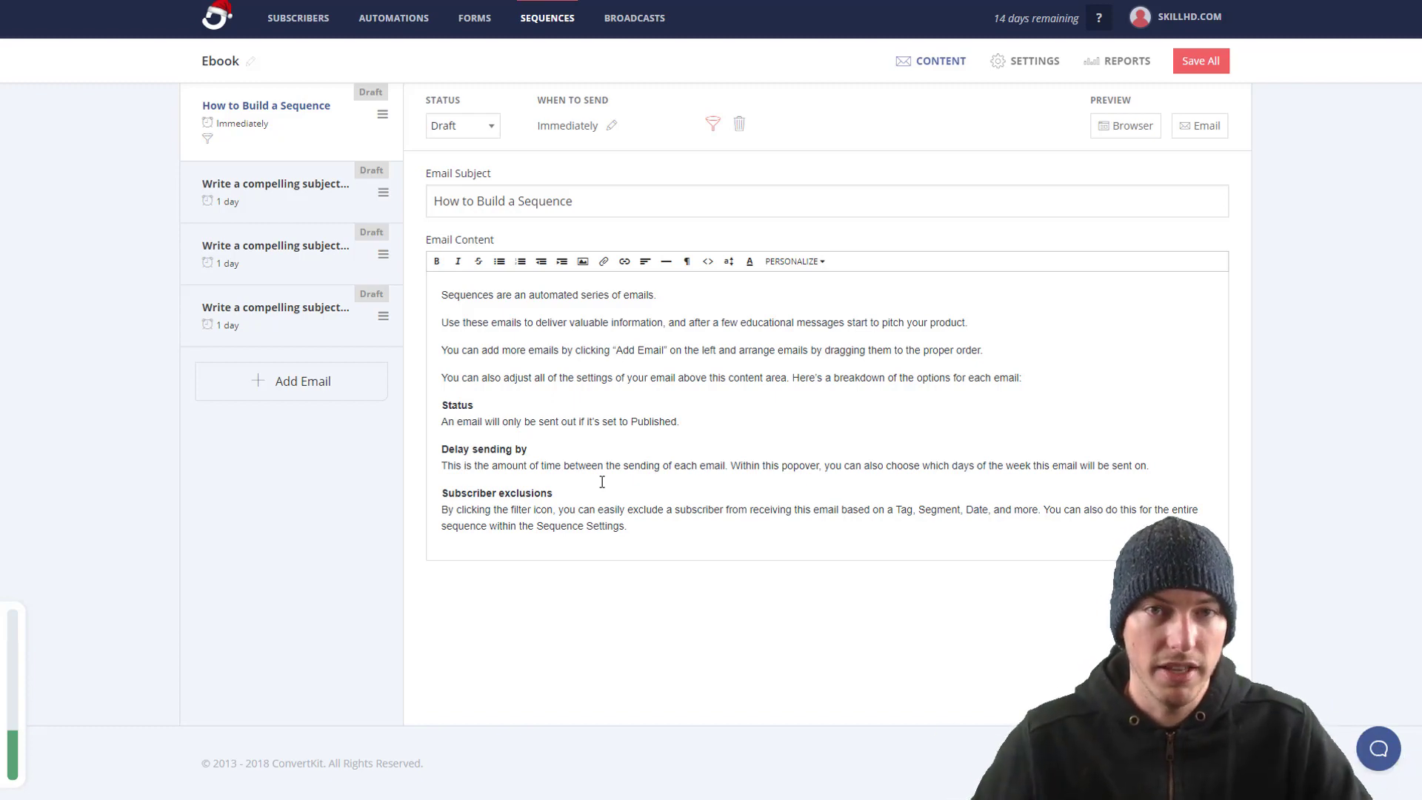
Step: Create an empty Visual Automation 1 and go back to the Visual Automations list
click(404, 24)
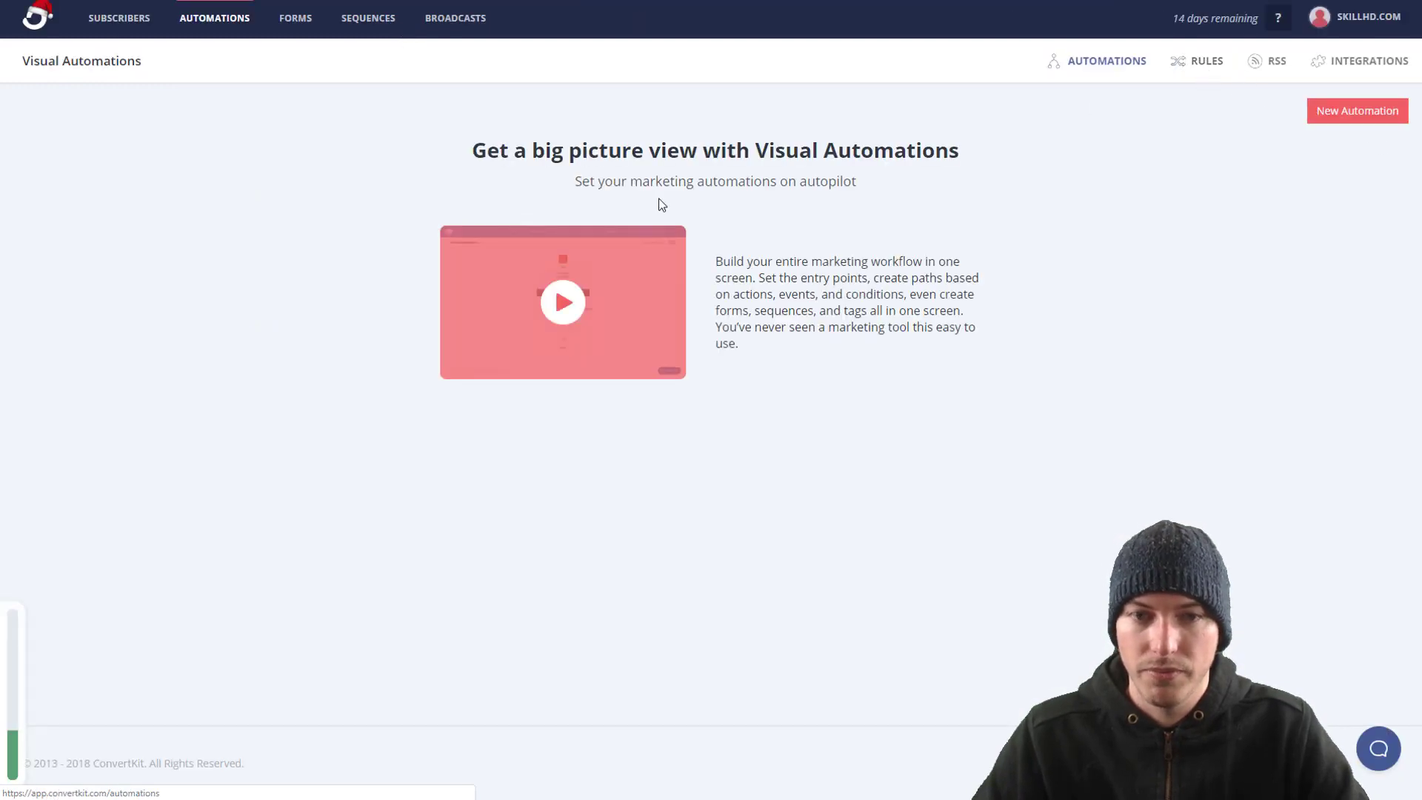
click(1352, 117)
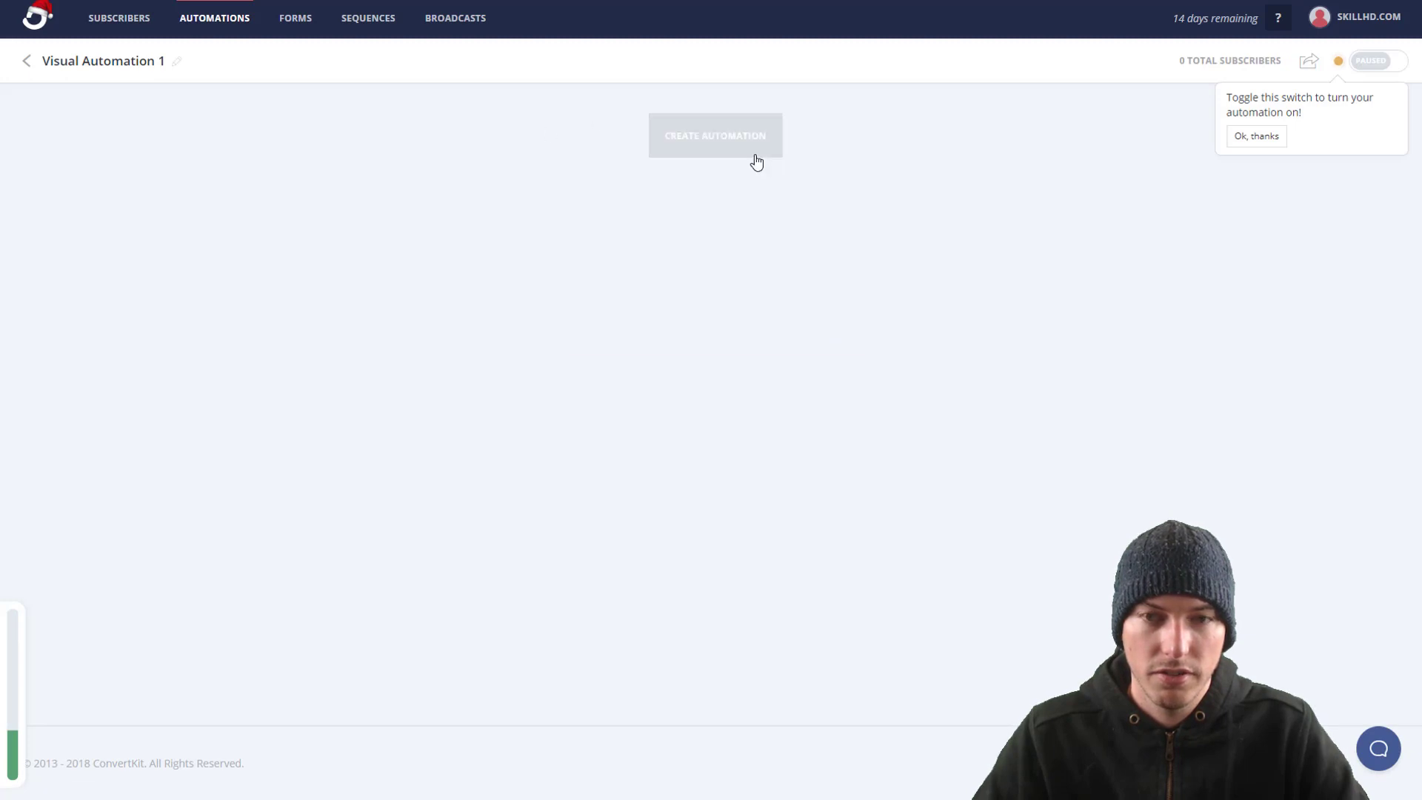
click(756, 156)
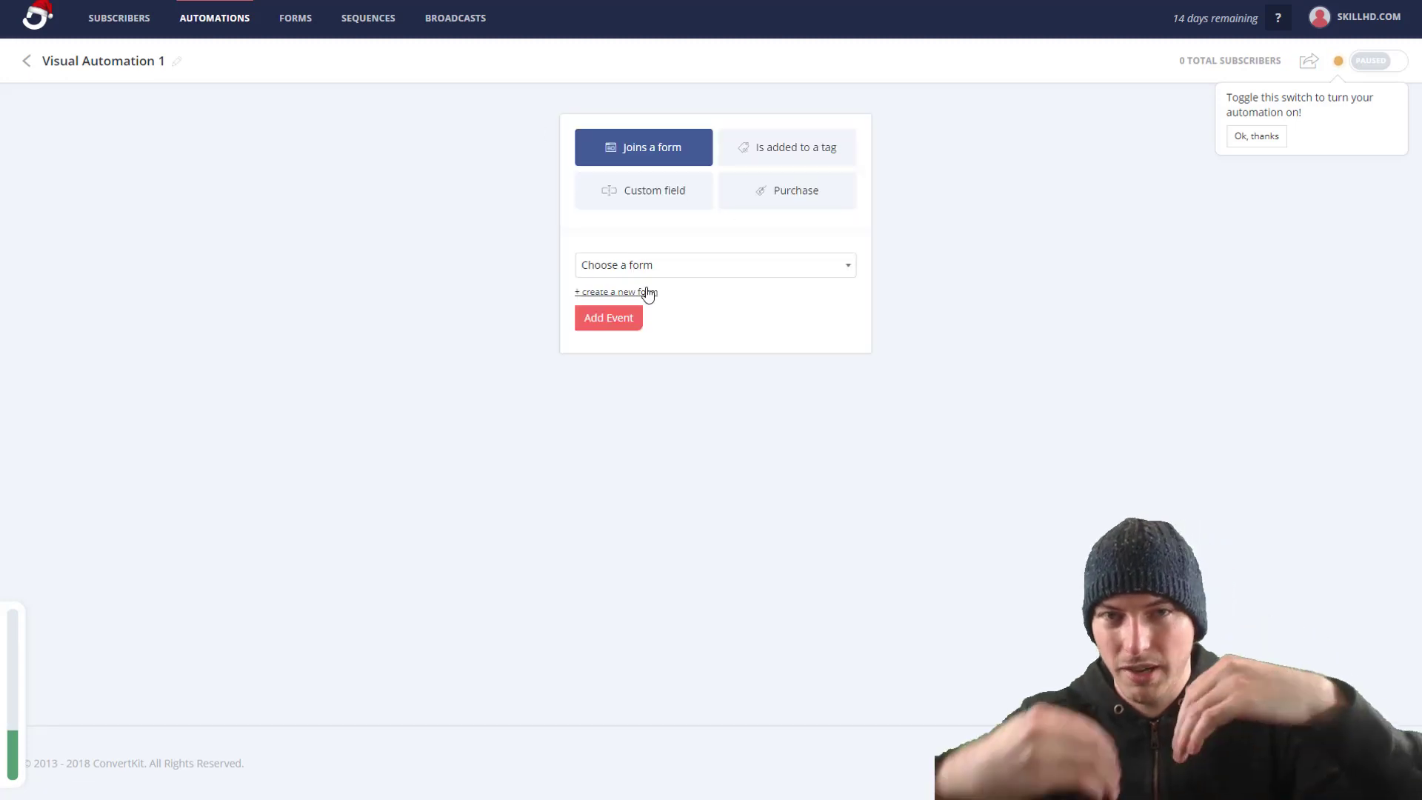
click(648, 292)
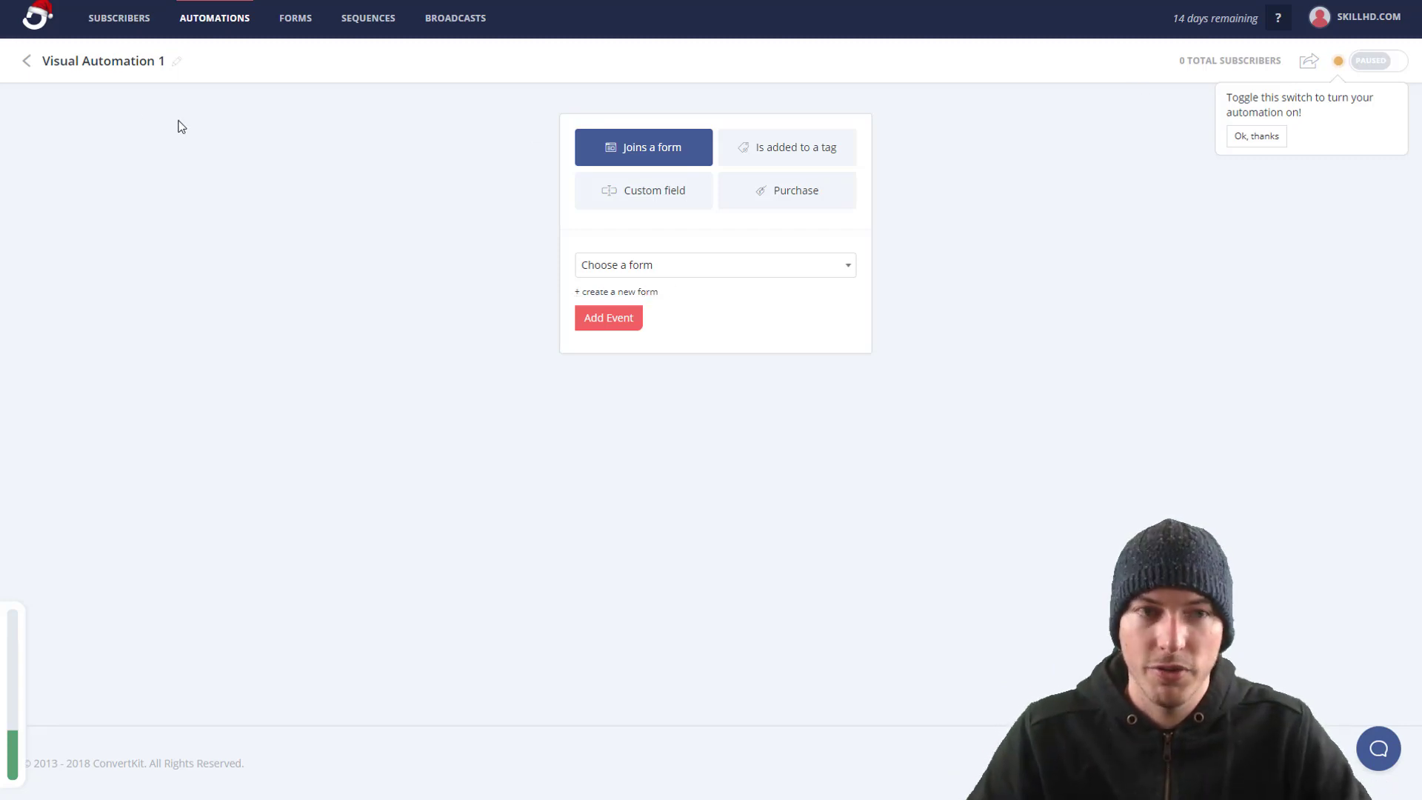
click(28, 67)
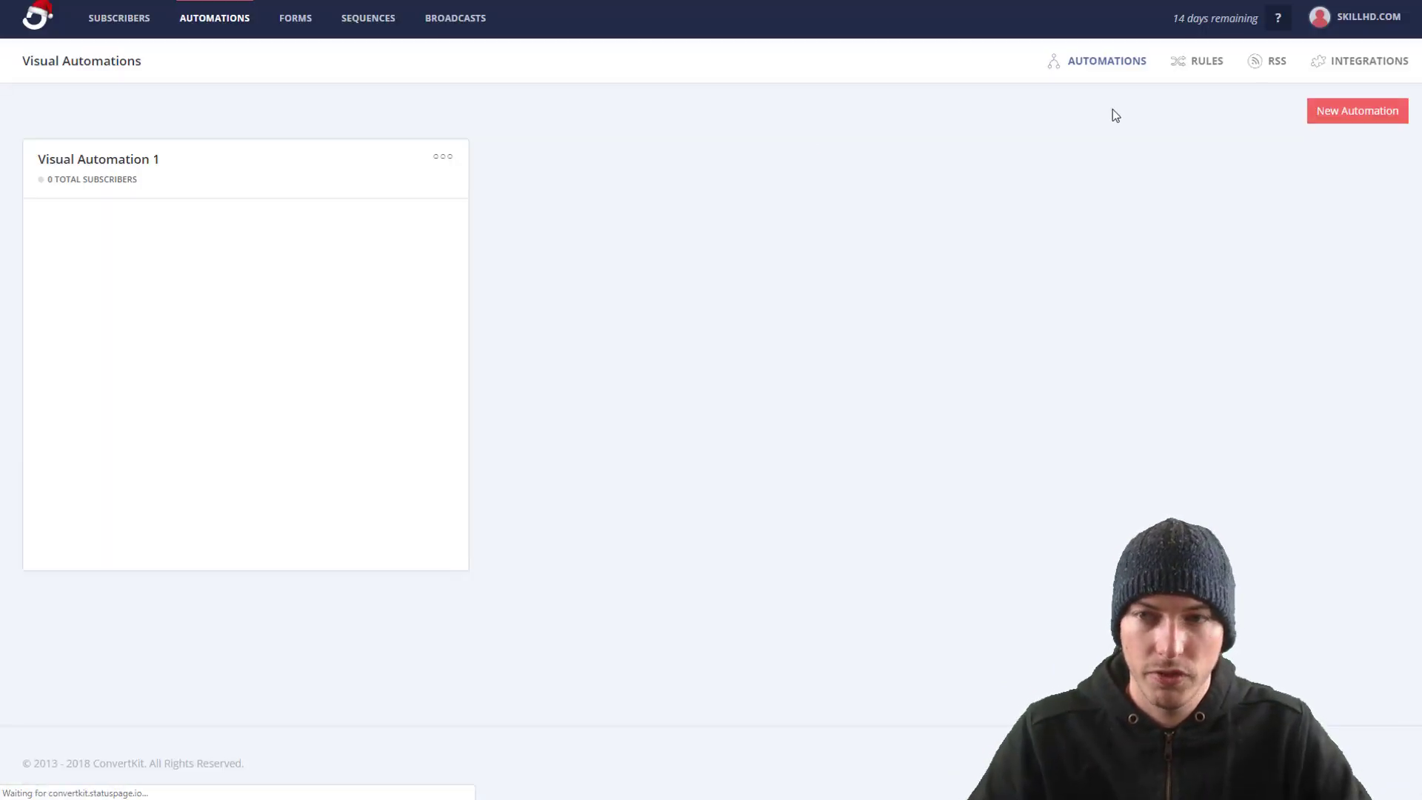
Step: Save a rule: subscribing to the Profile landing page form adds people to the Ebook sequence
click(1194, 67)
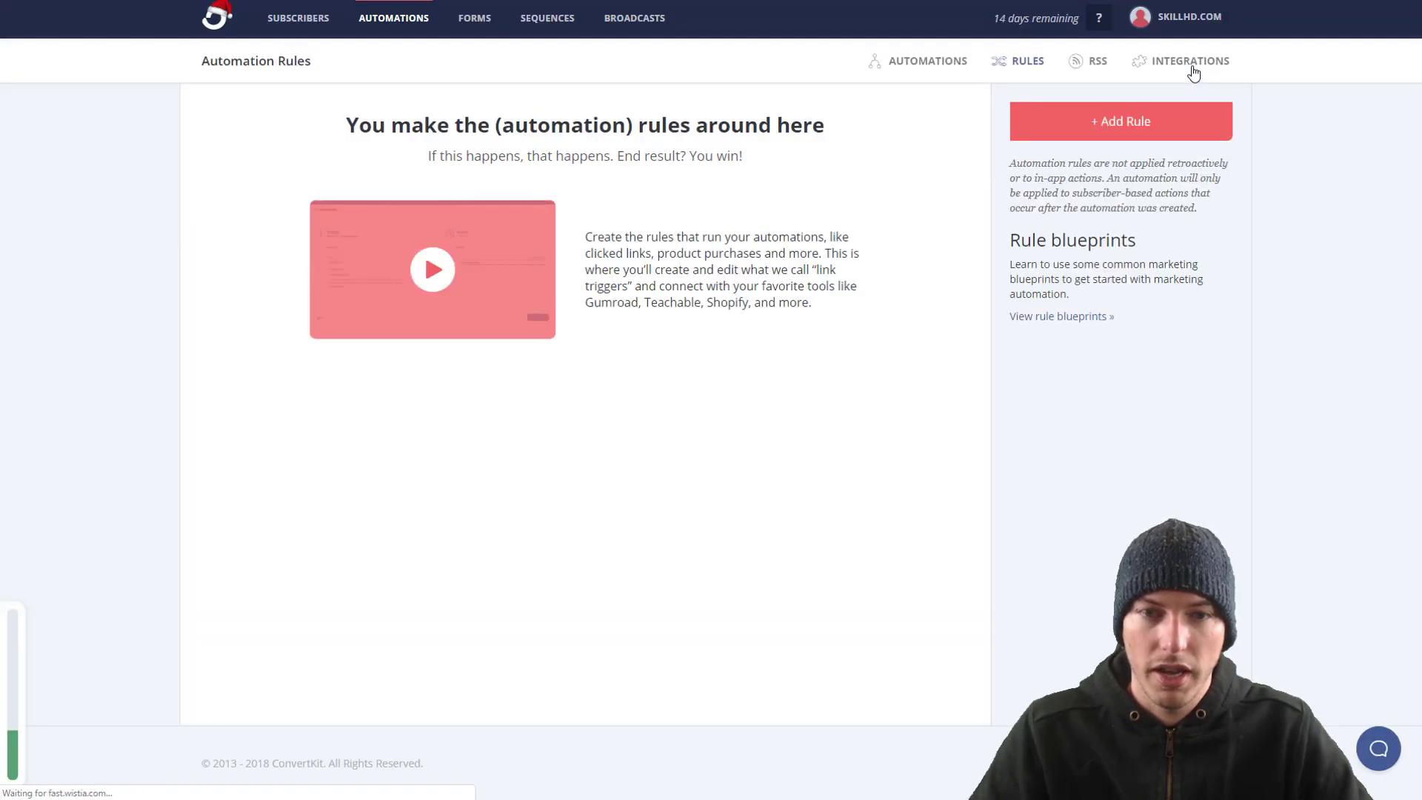
click(1103, 127)
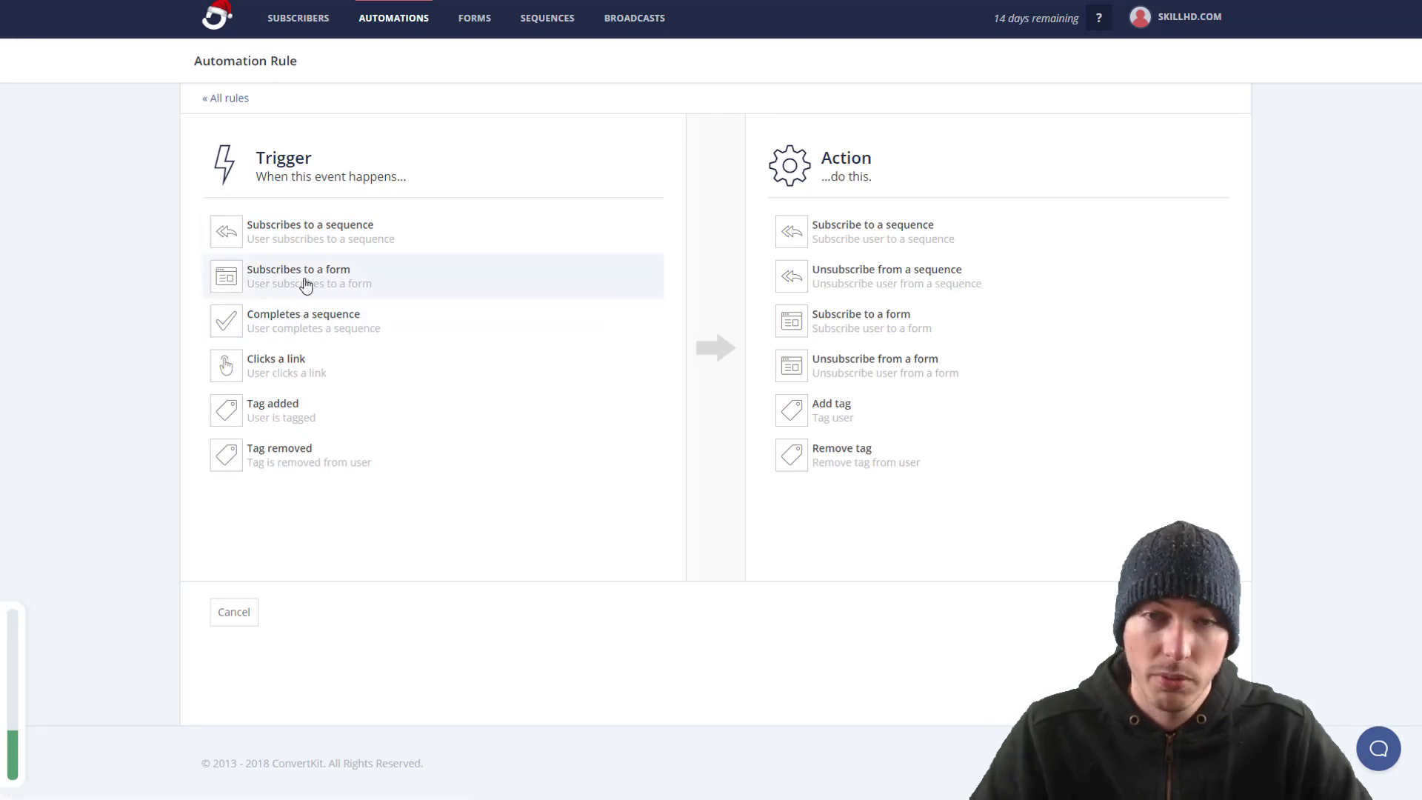
click(299, 283)
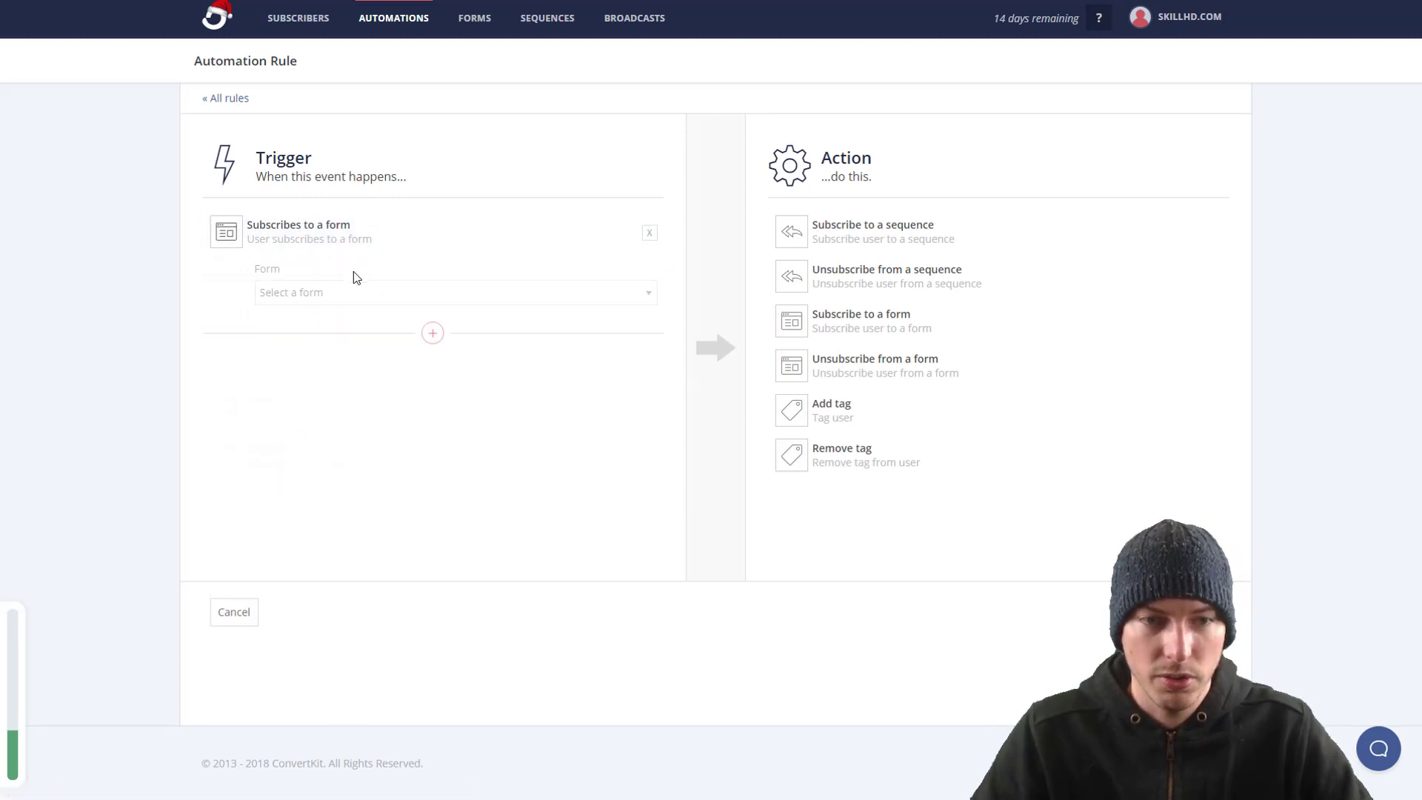
click(362, 294)
click(343, 326)
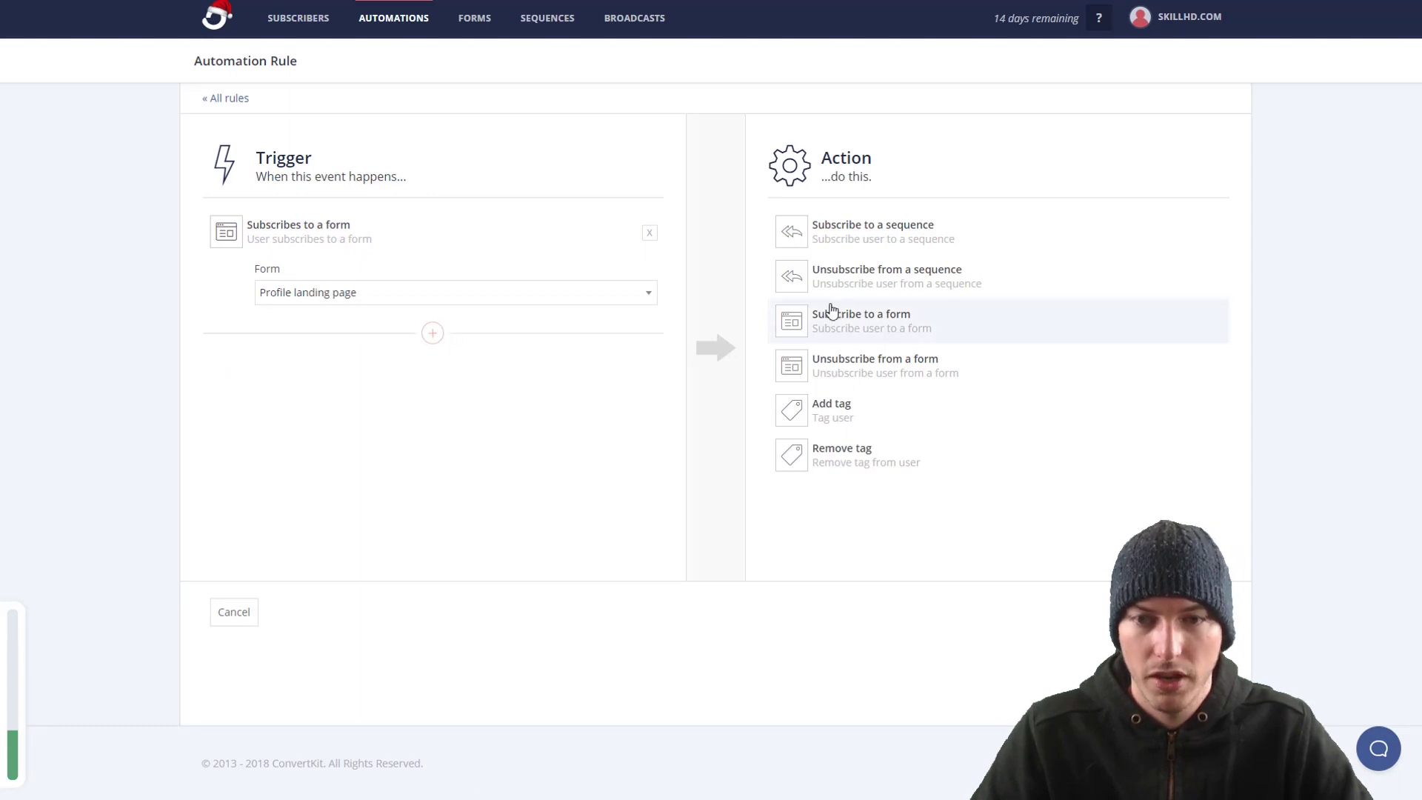
click(857, 243)
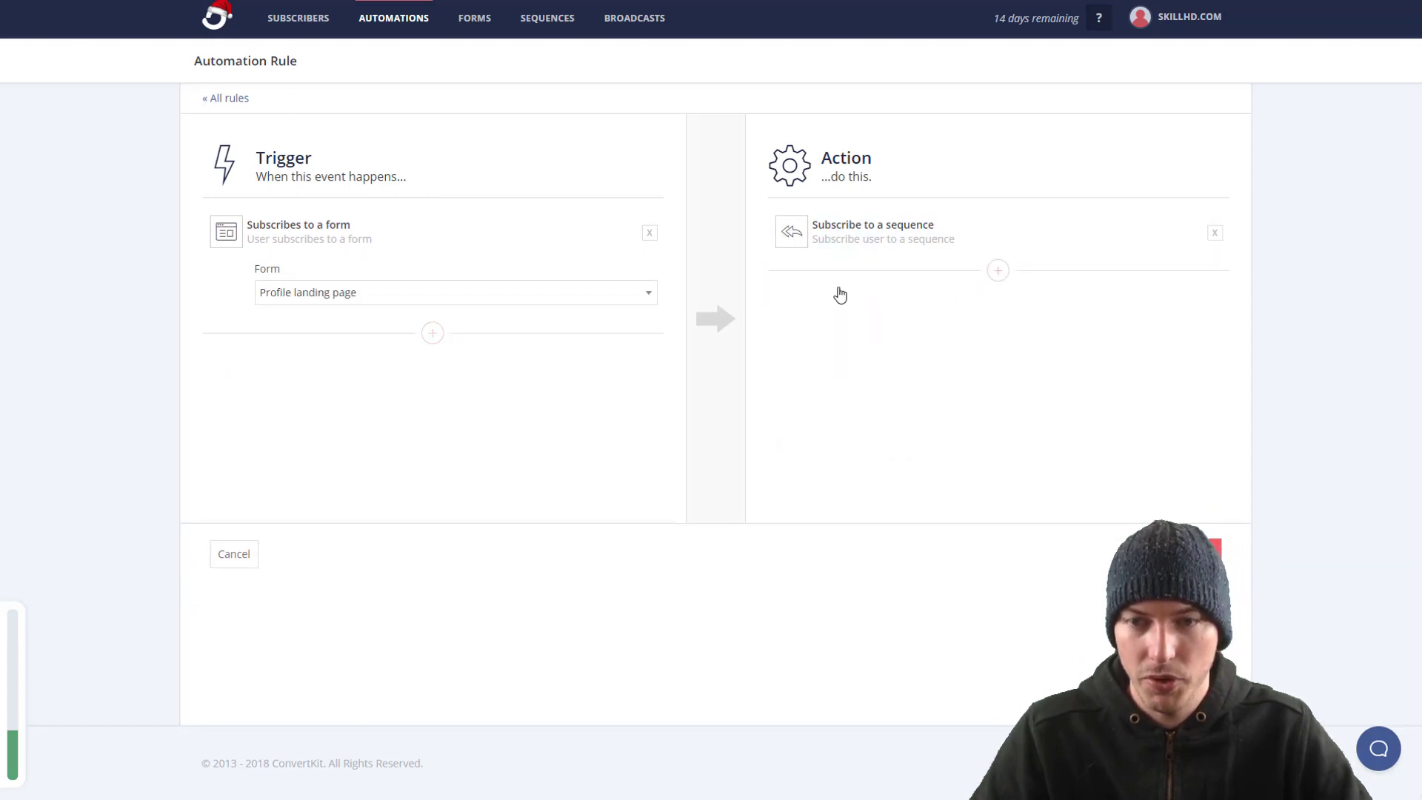
click(940, 290)
click(890, 327)
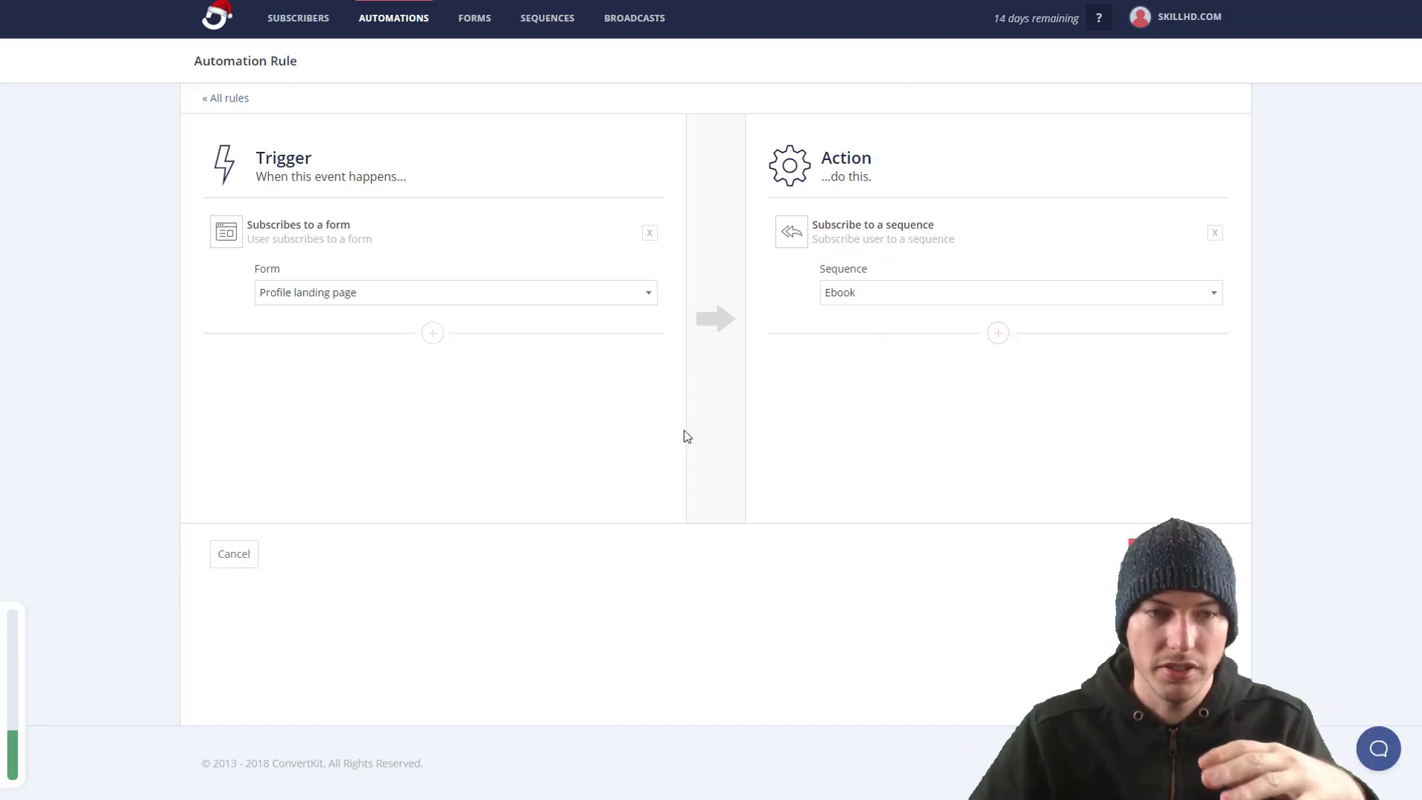
click(1183, 554)
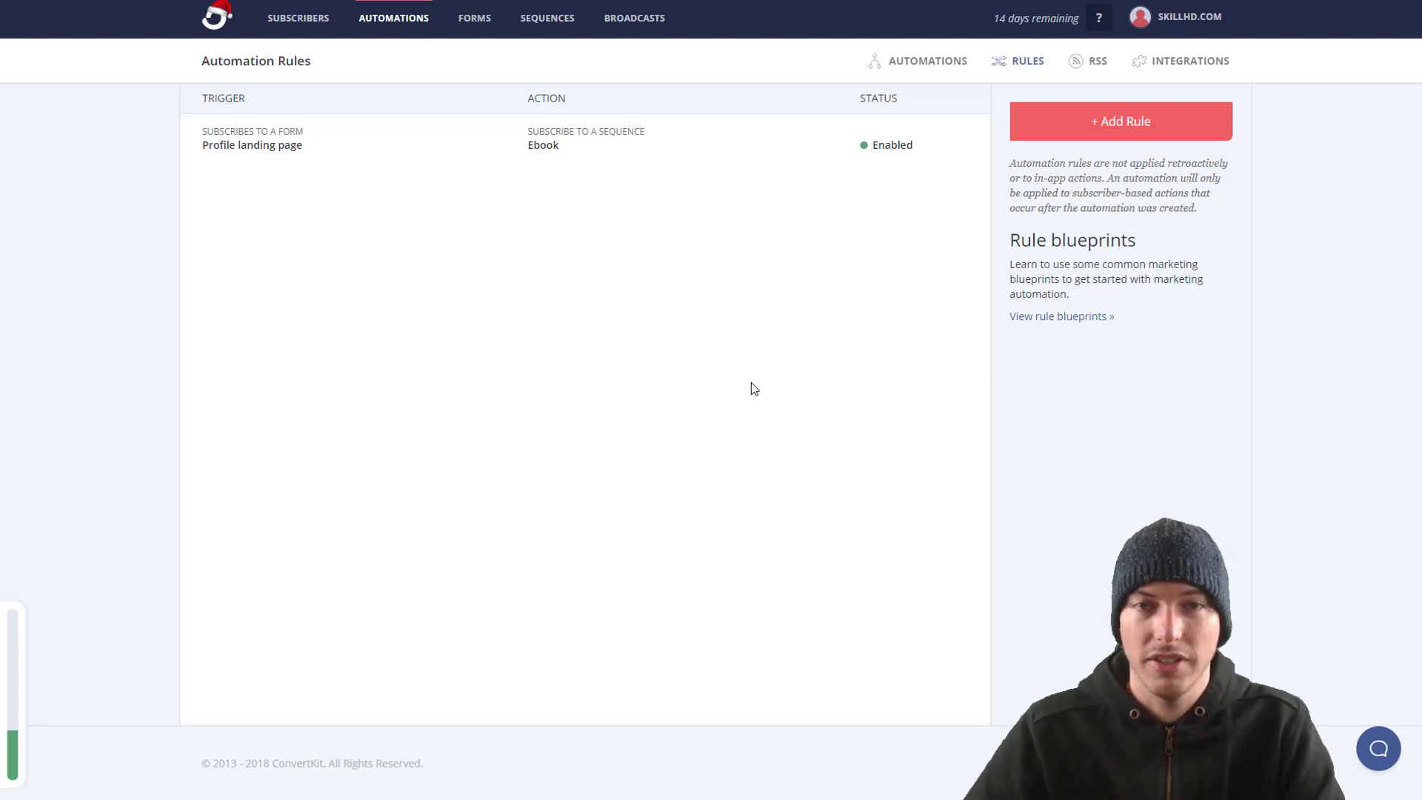
Step: Start a new rule from the Automation Rules page
click(1135, 115)
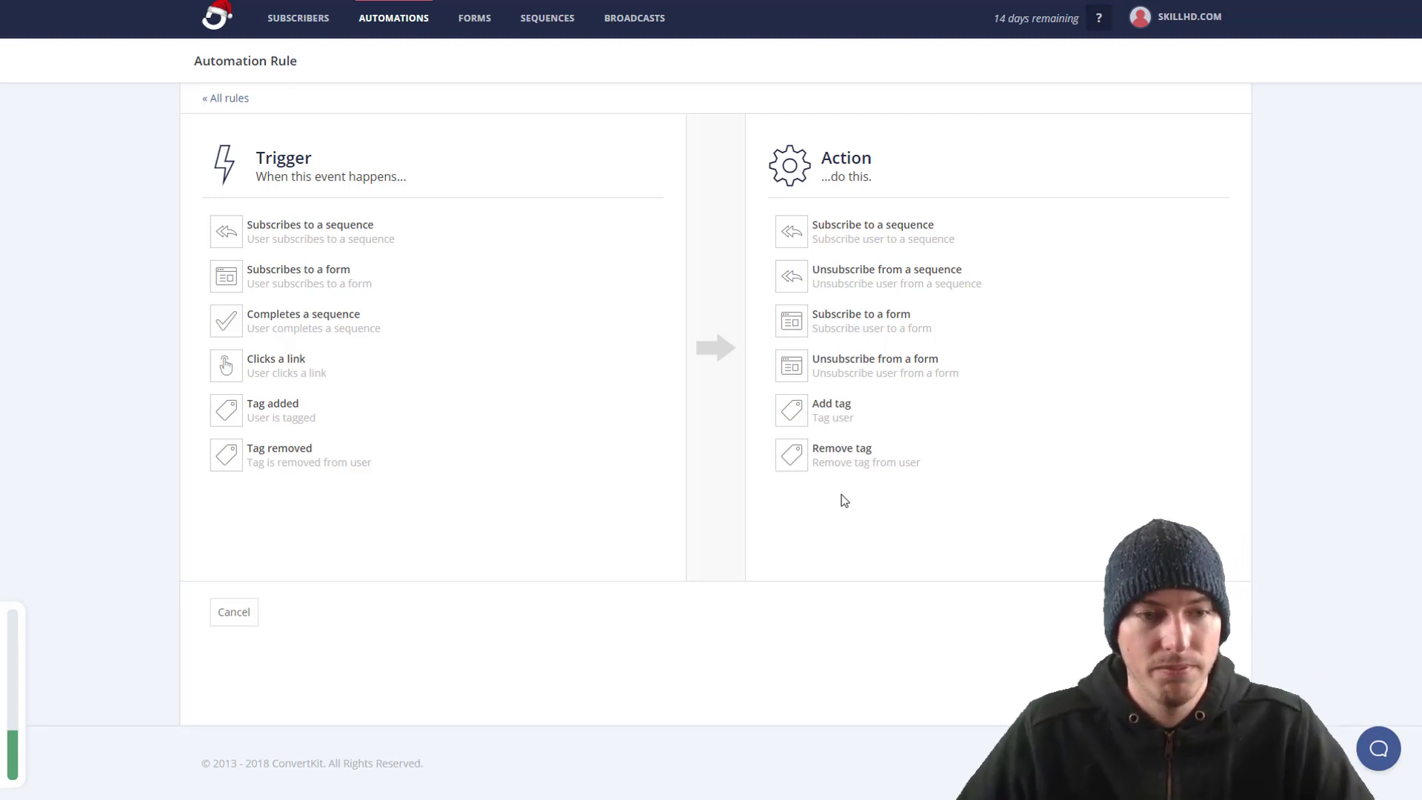
Step: Pick the link-click trigger, then leave the rule editor for the Sequences list
click(268, 375)
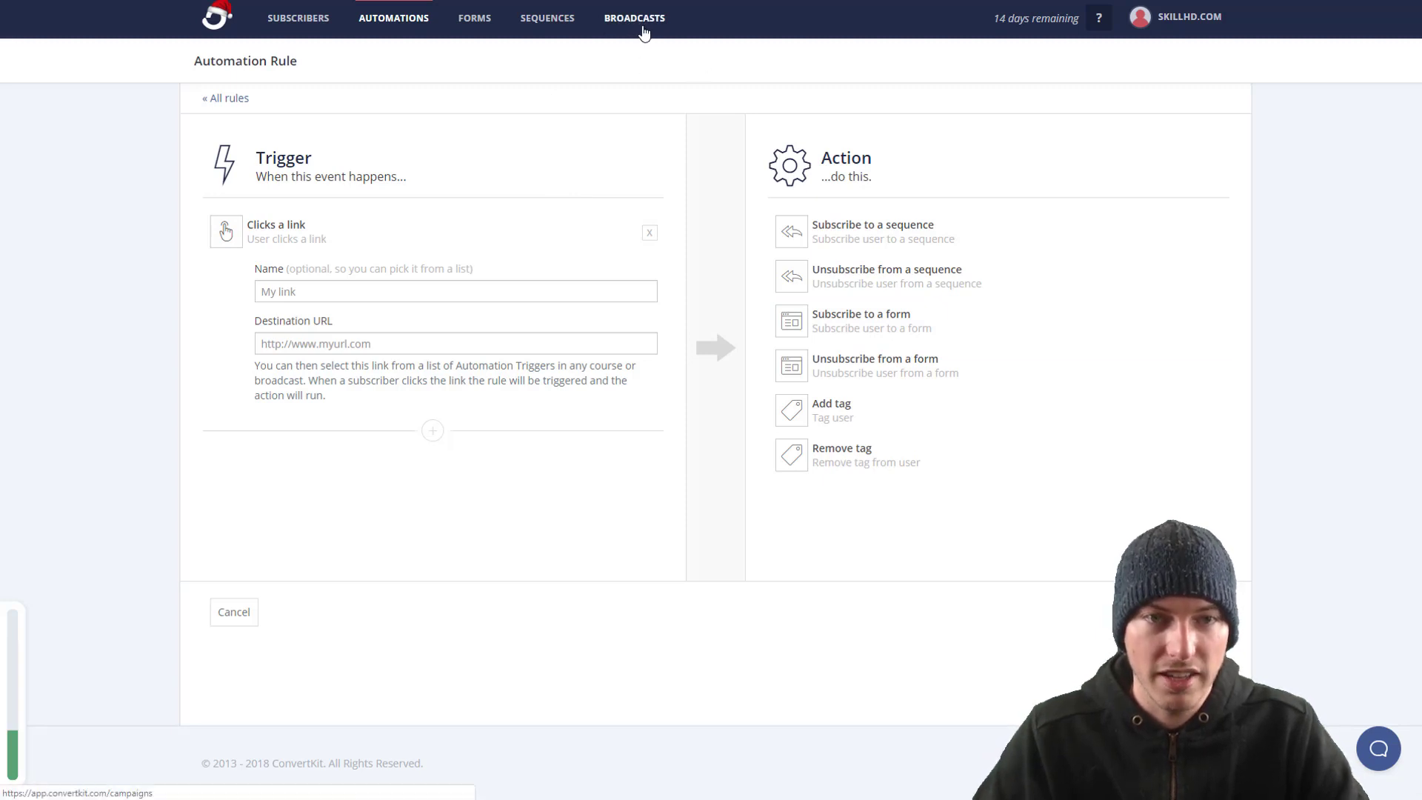
click(547, 21)
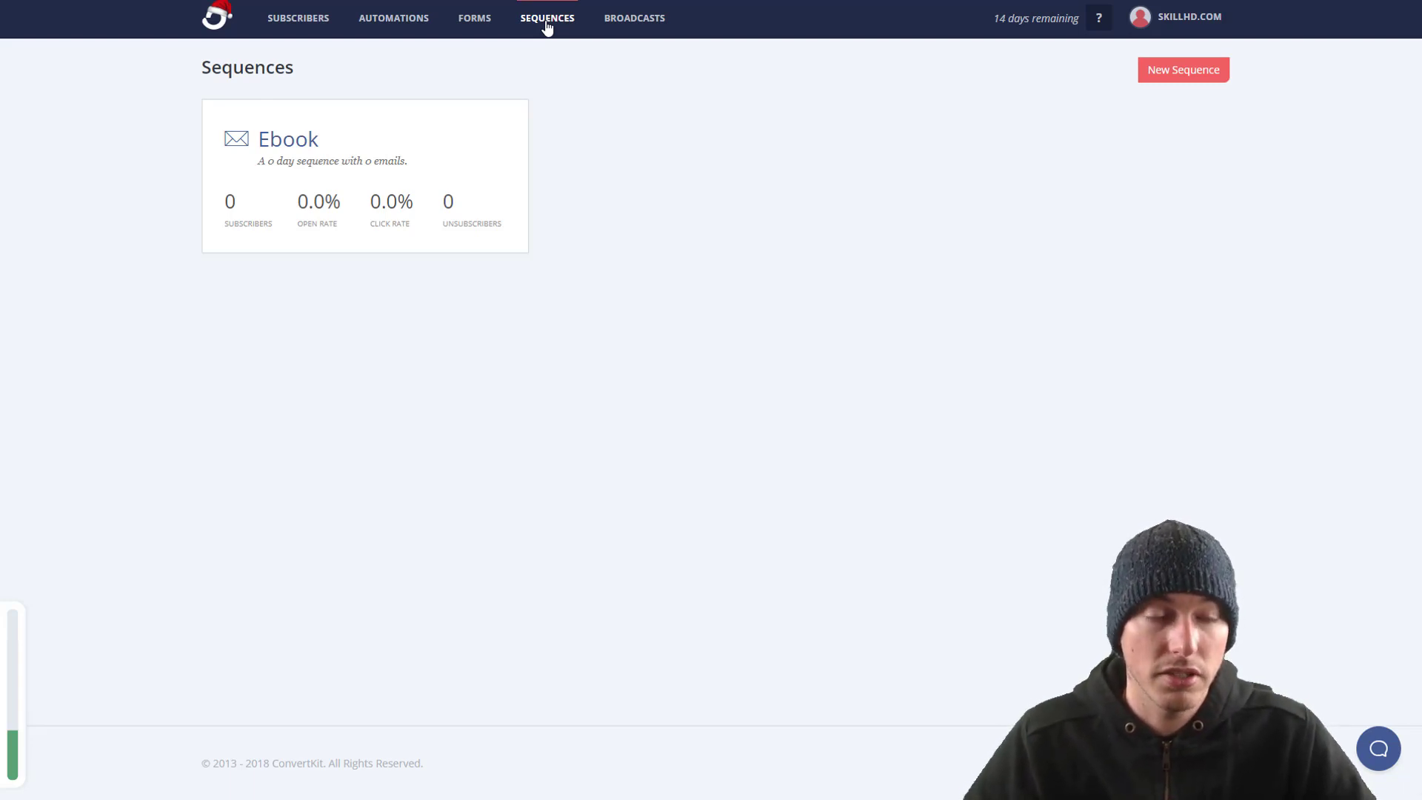
Step: Go to Broadcasts and begin a new broadcast draft addressed to All Subscribers
click(636, 20)
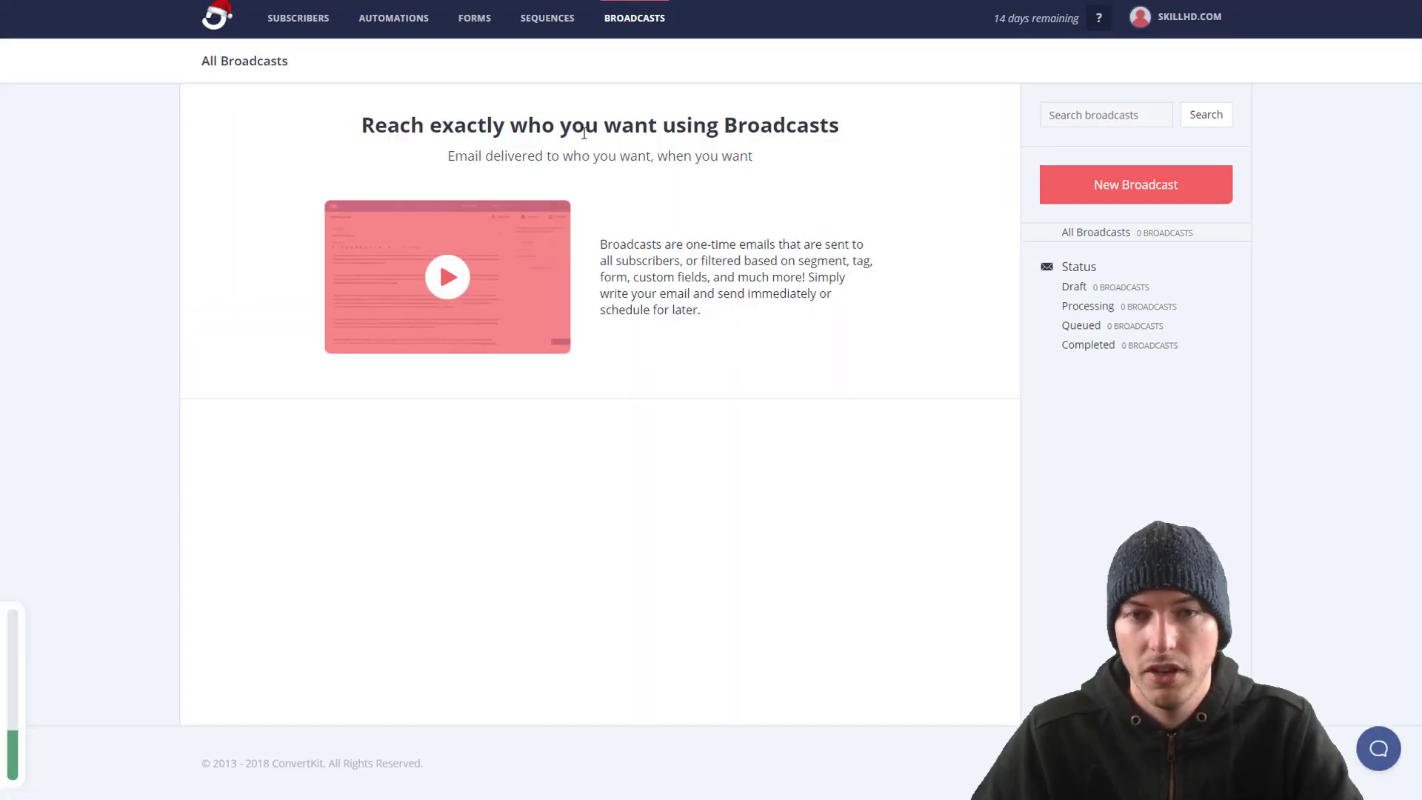
click(1152, 185)
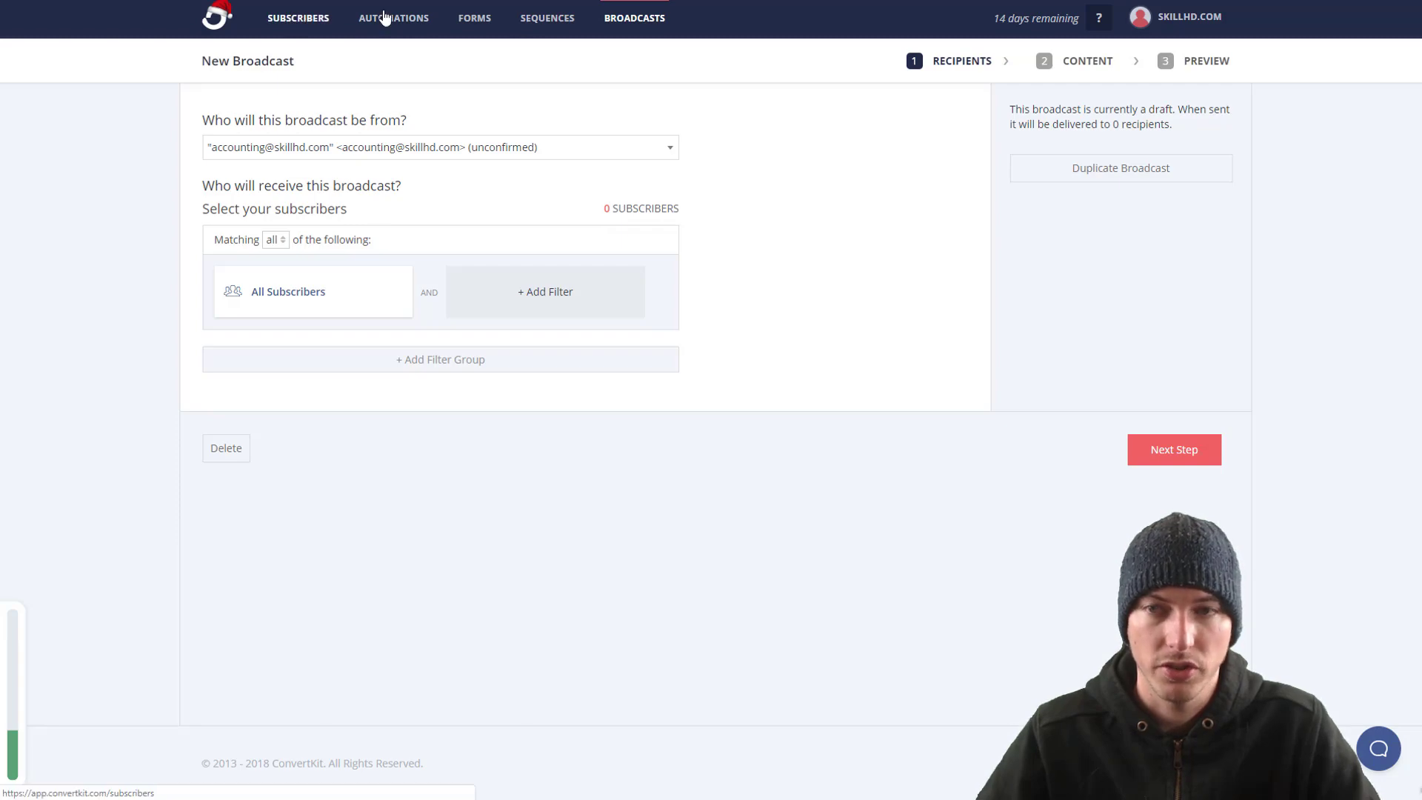
Step: Start adding a single subscriber with a test first name and the suggested email address
click(298, 17)
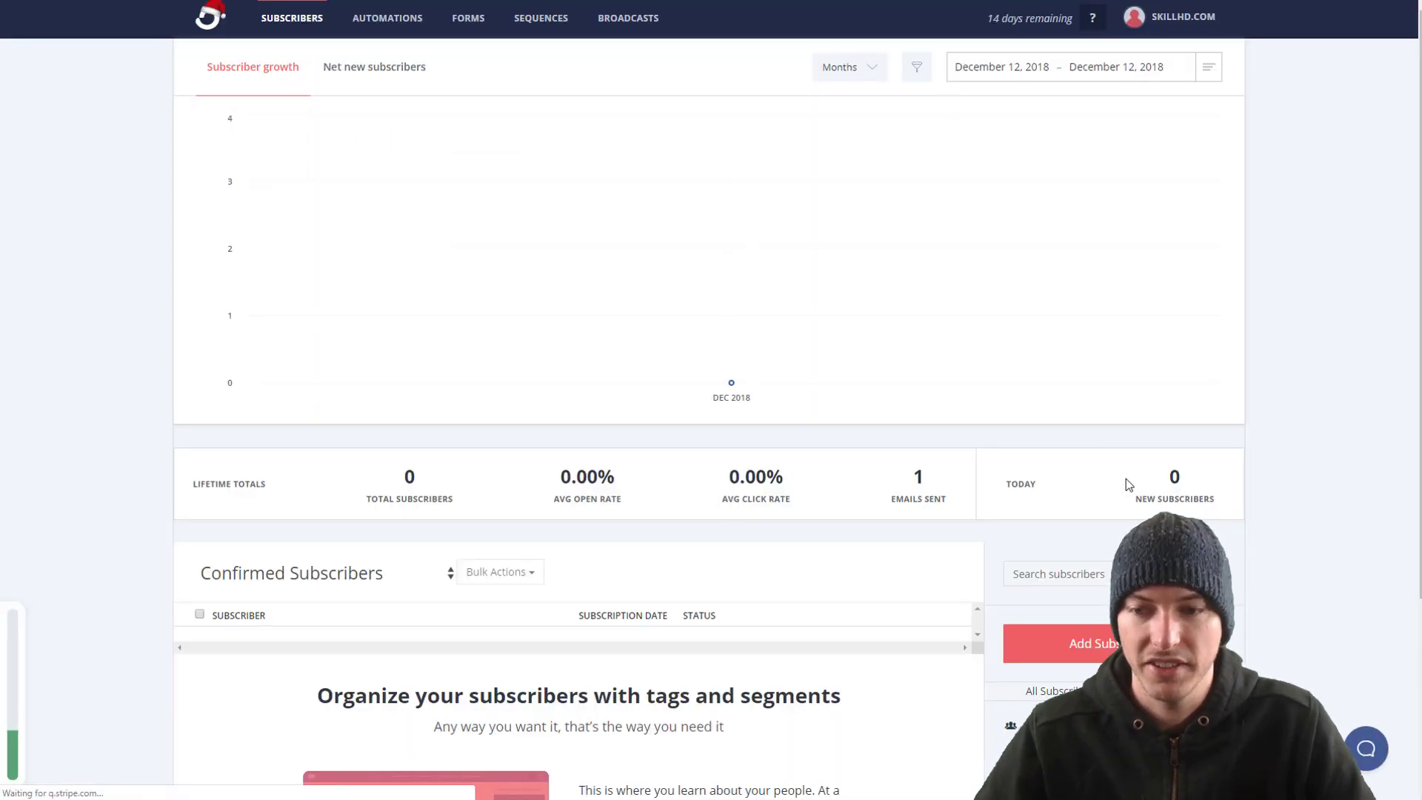
scroll(1111, 648, down, 4)
click(1111, 385)
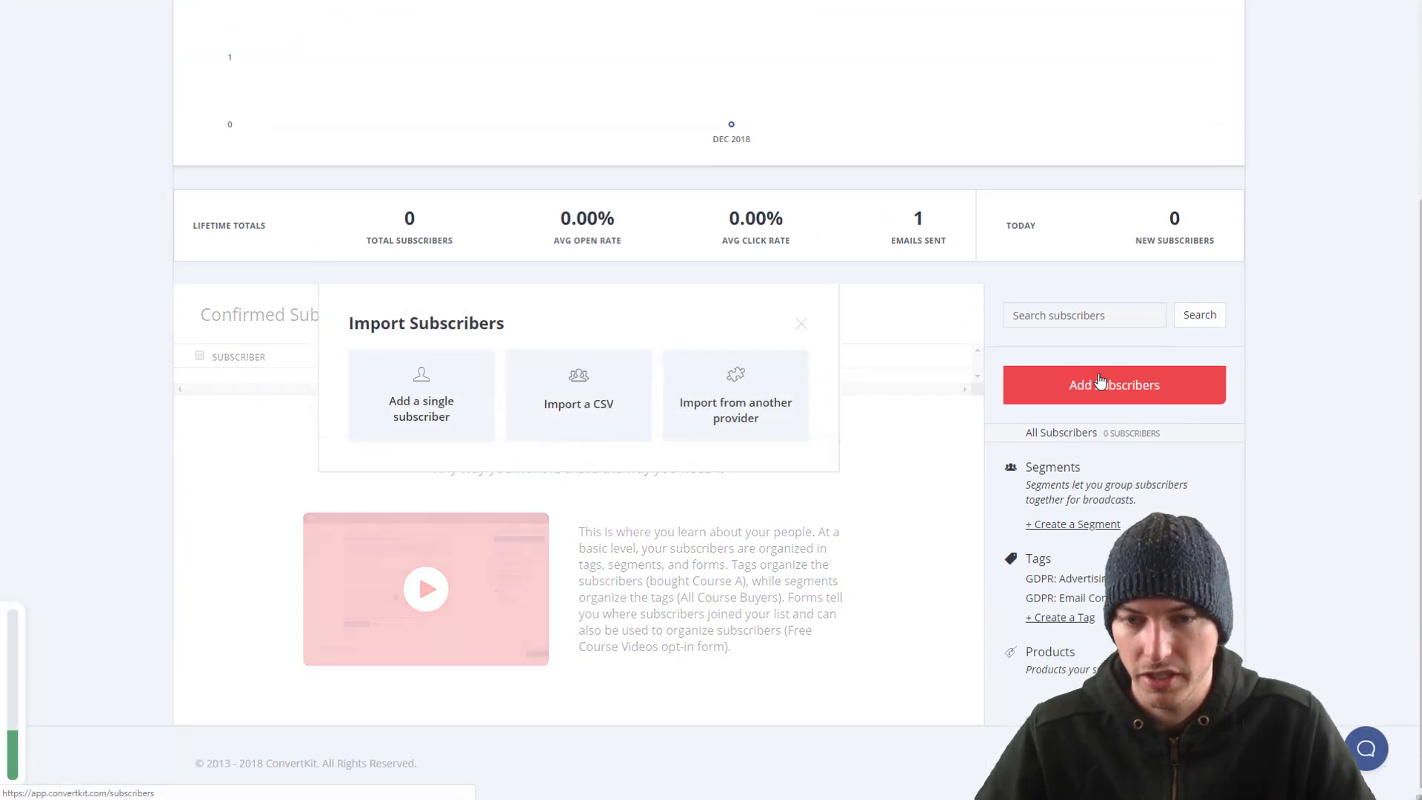
click(425, 411)
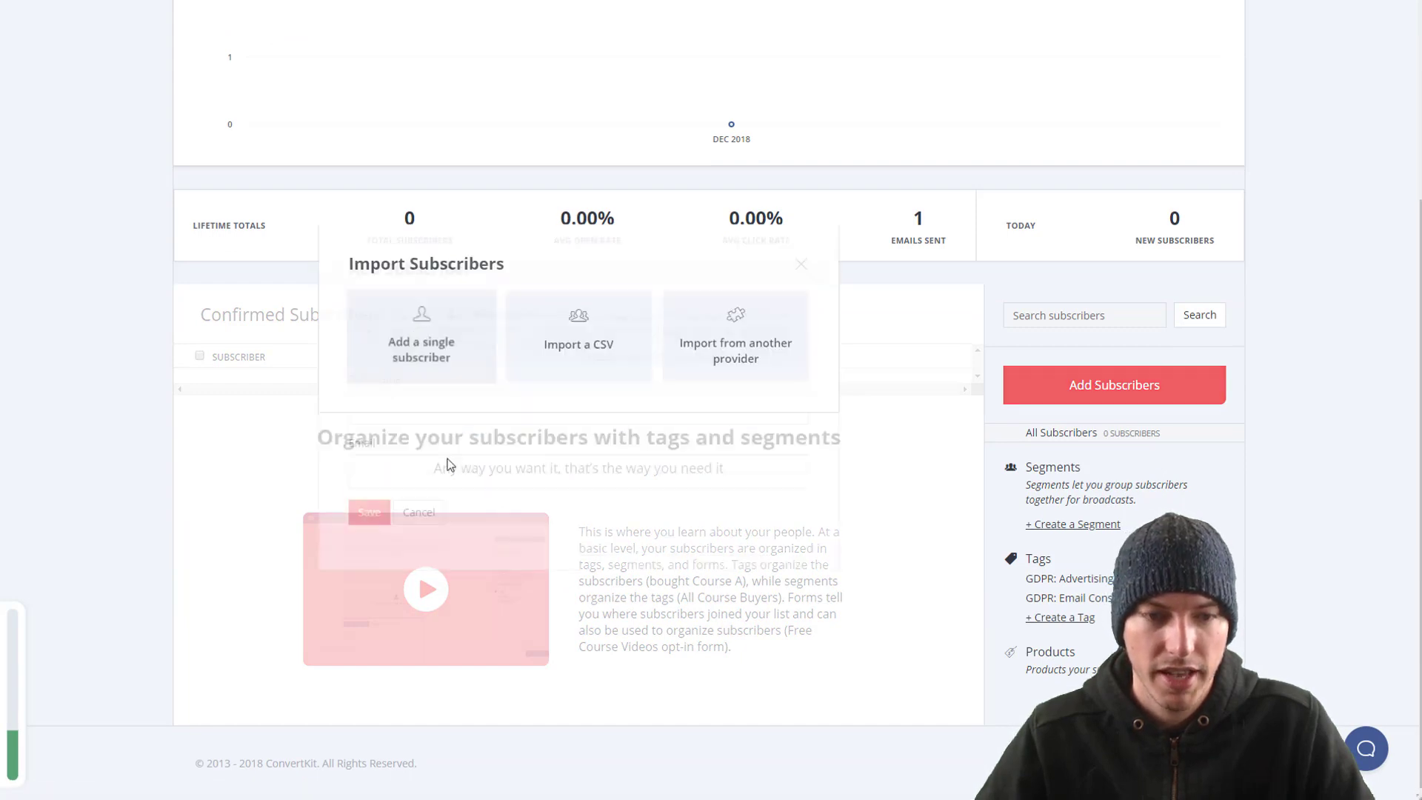
click(441, 456)
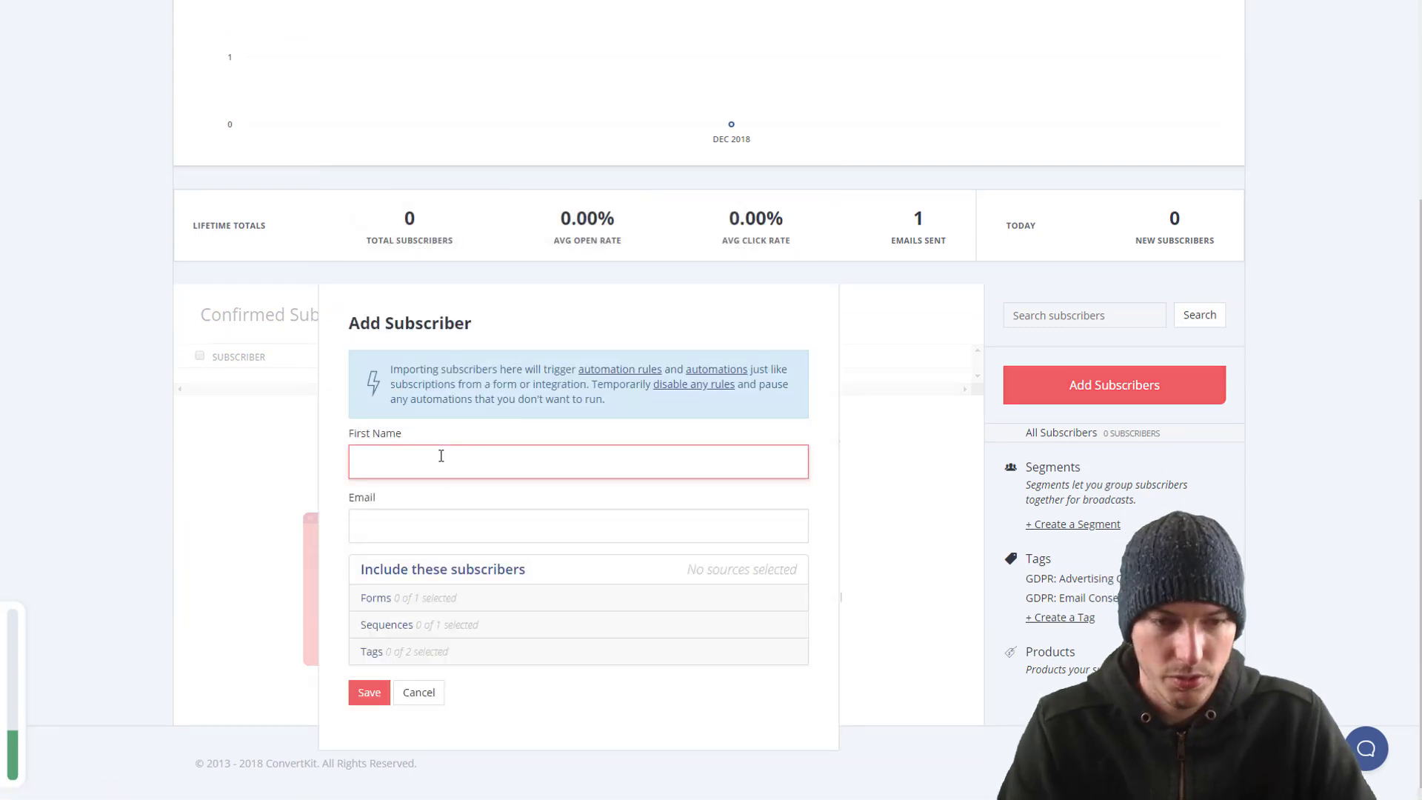
text(Brent-Test)
key(Tab)
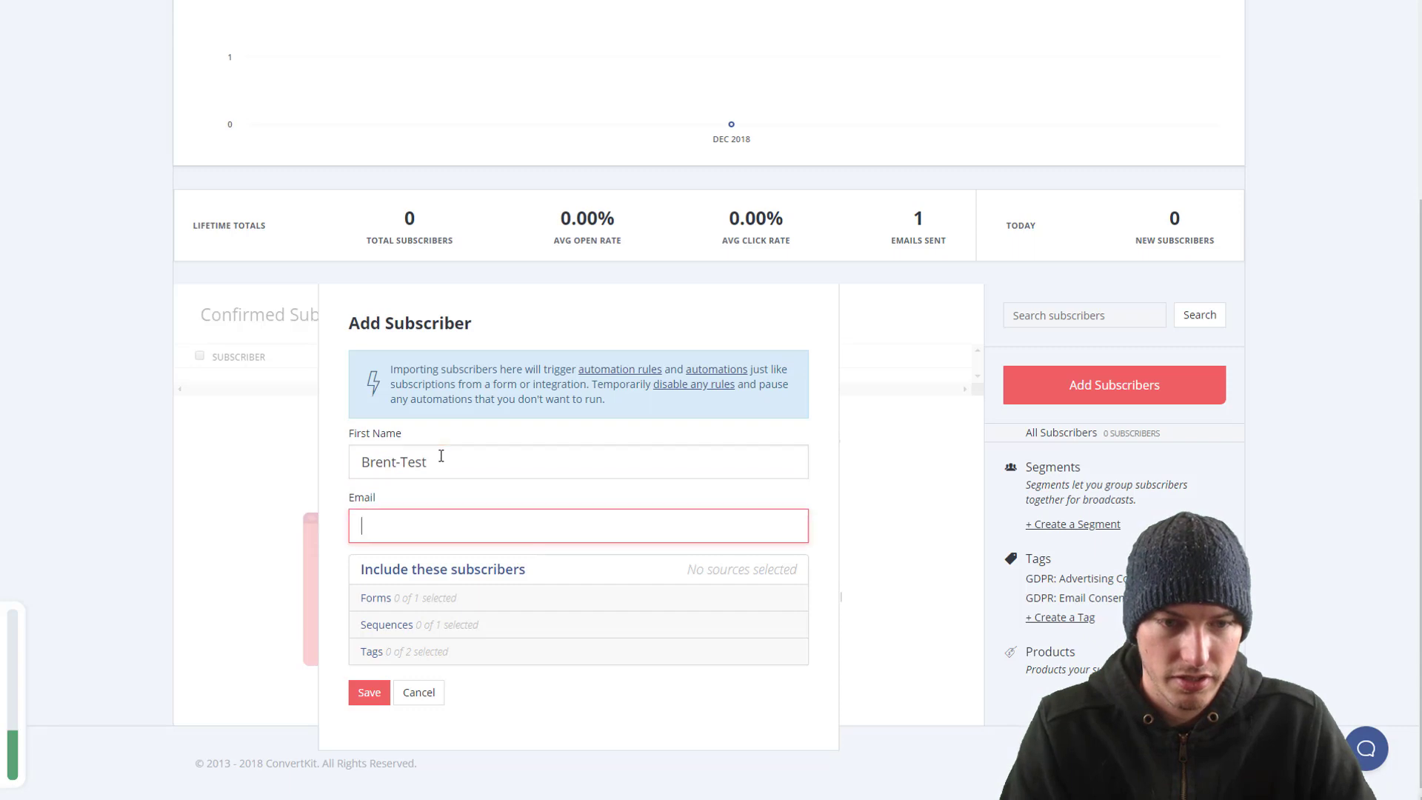
text(brent)
key(Down)
key(Return)
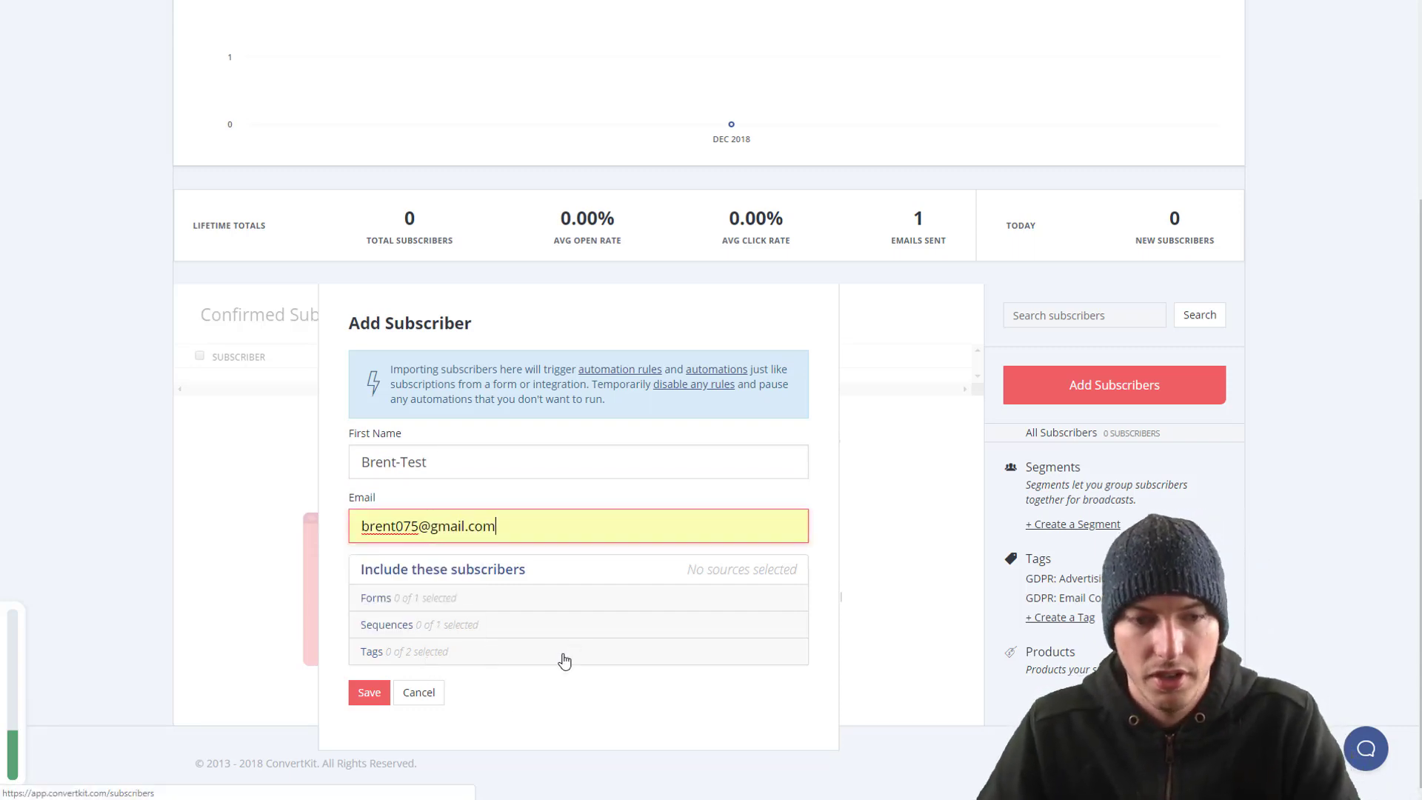
Step: Include the subscriber in the Profile landing page form and Ebook sequence, save, and open their details
click(379, 599)
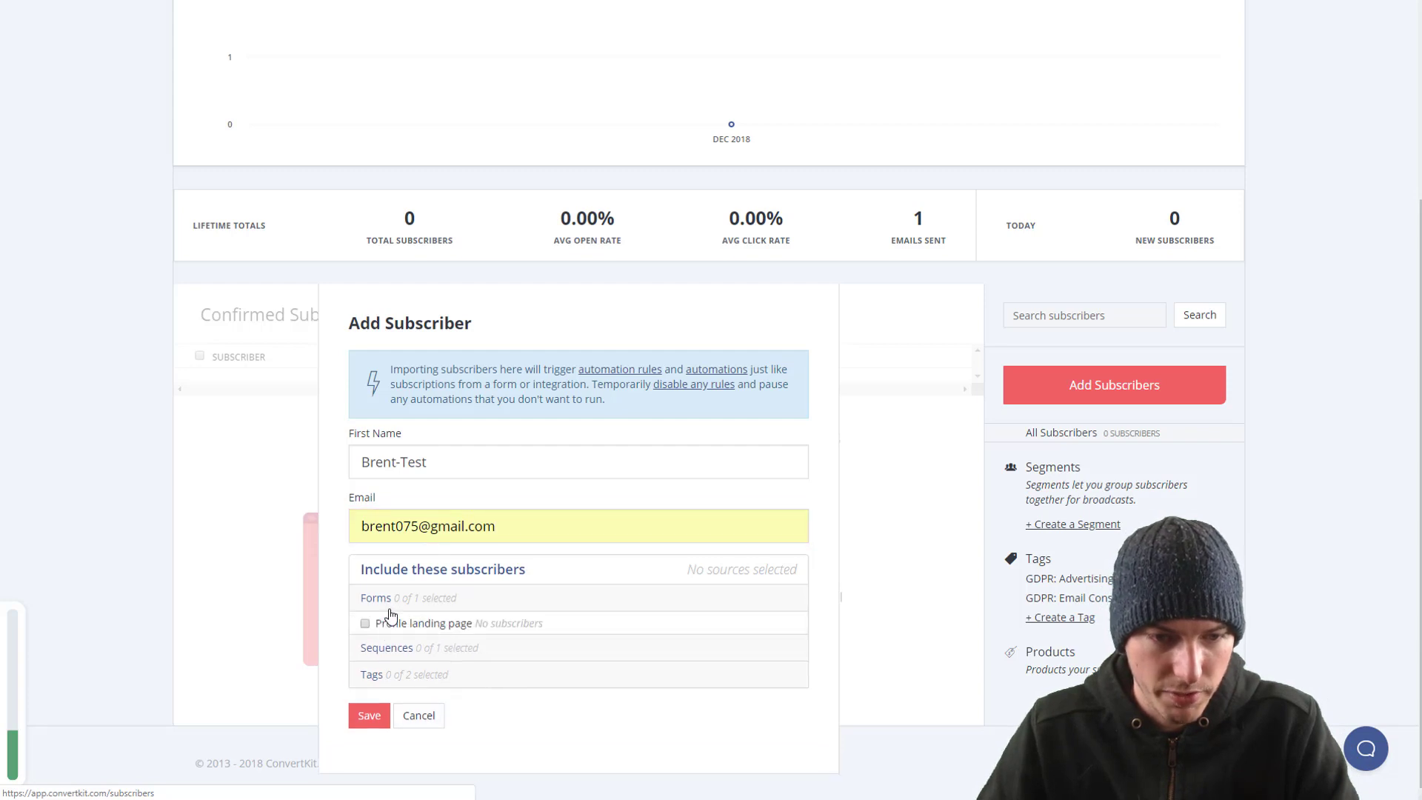
click(408, 624)
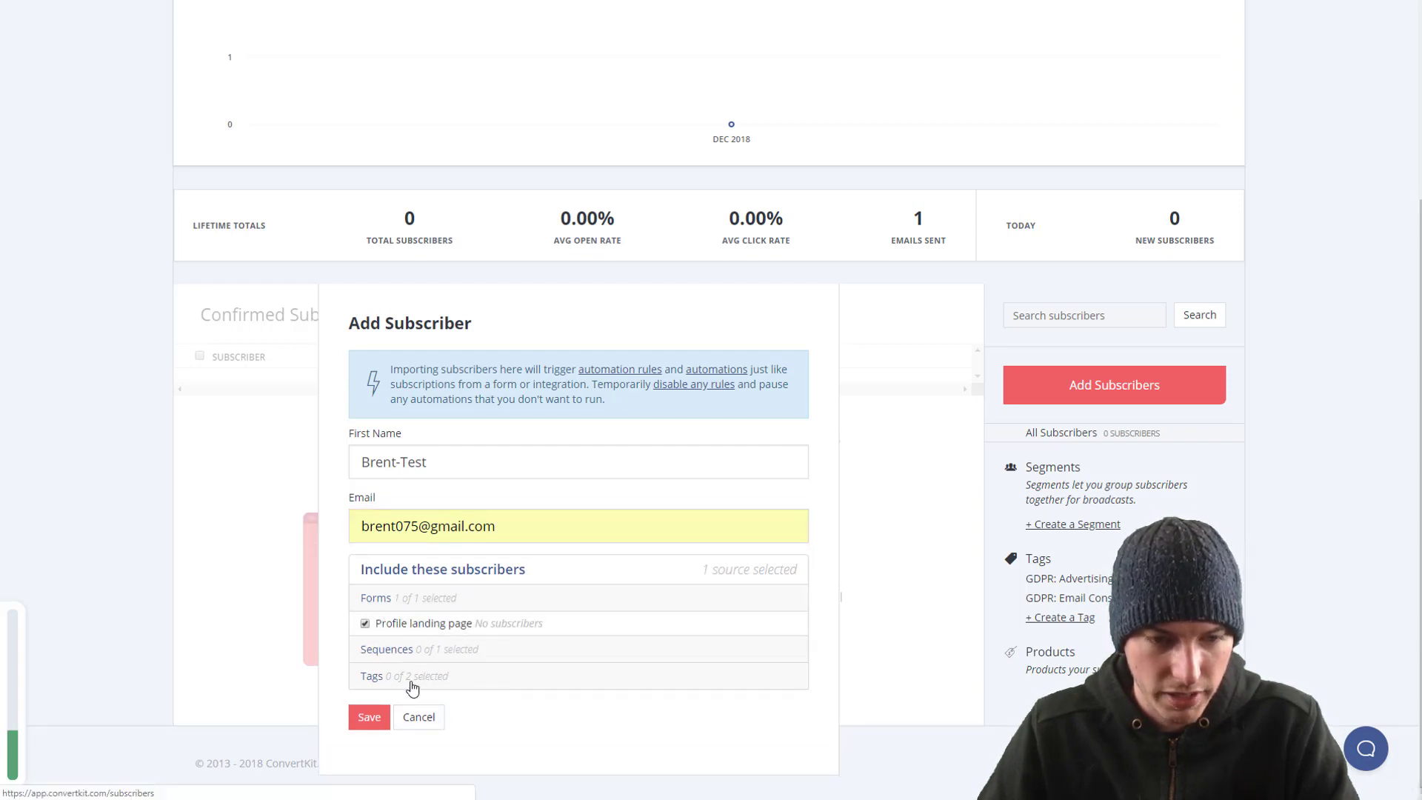
click(432, 652)
click(390, 651)
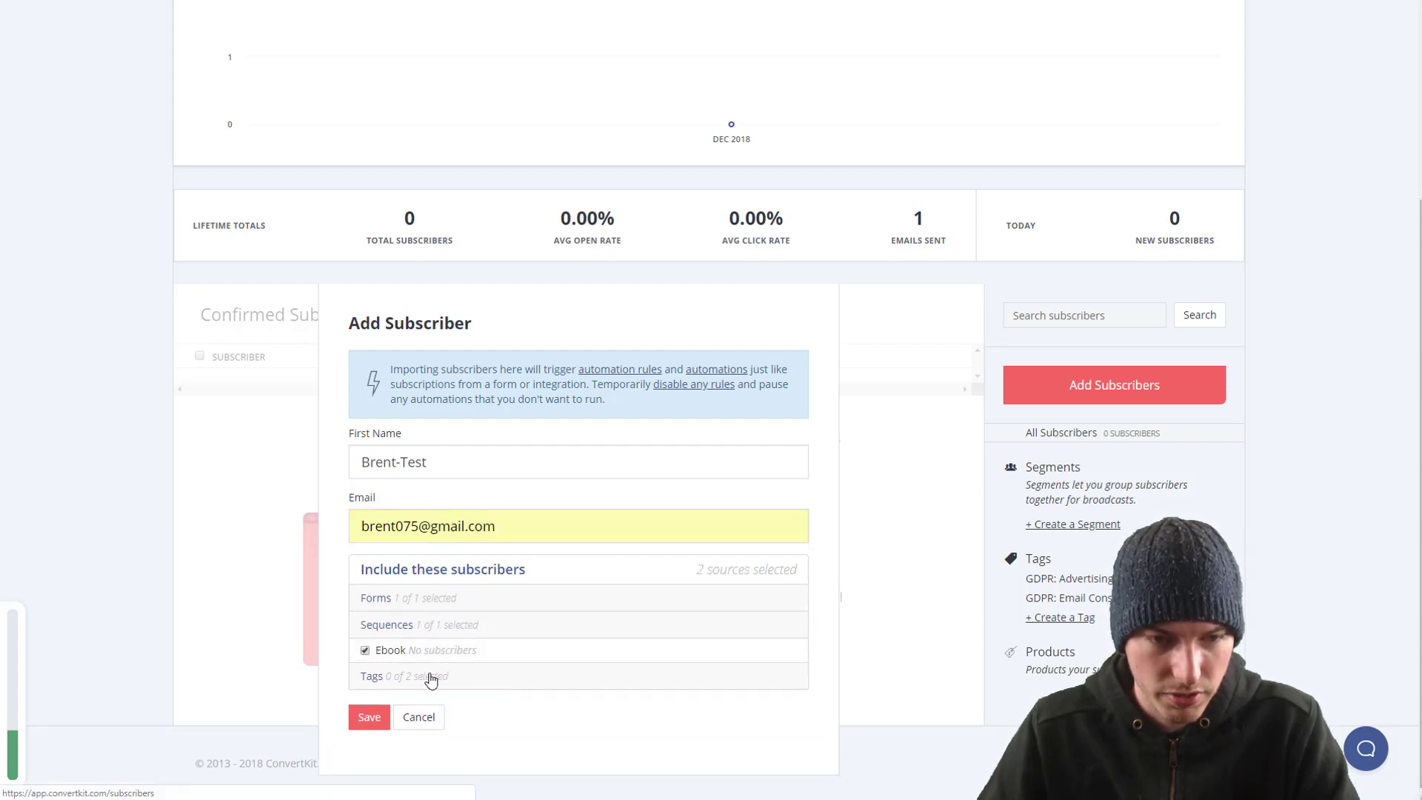
click(369, 717)
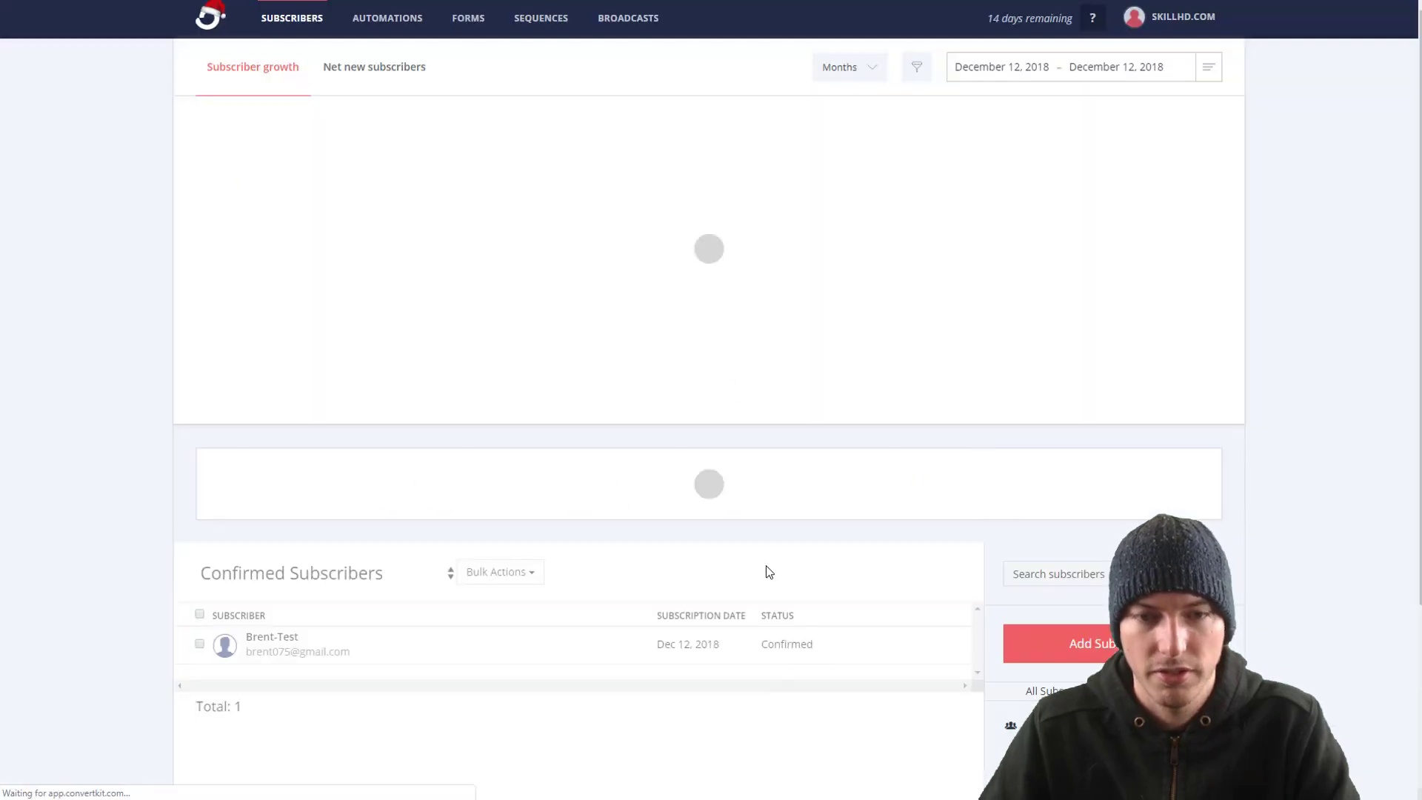
click(265, 580)
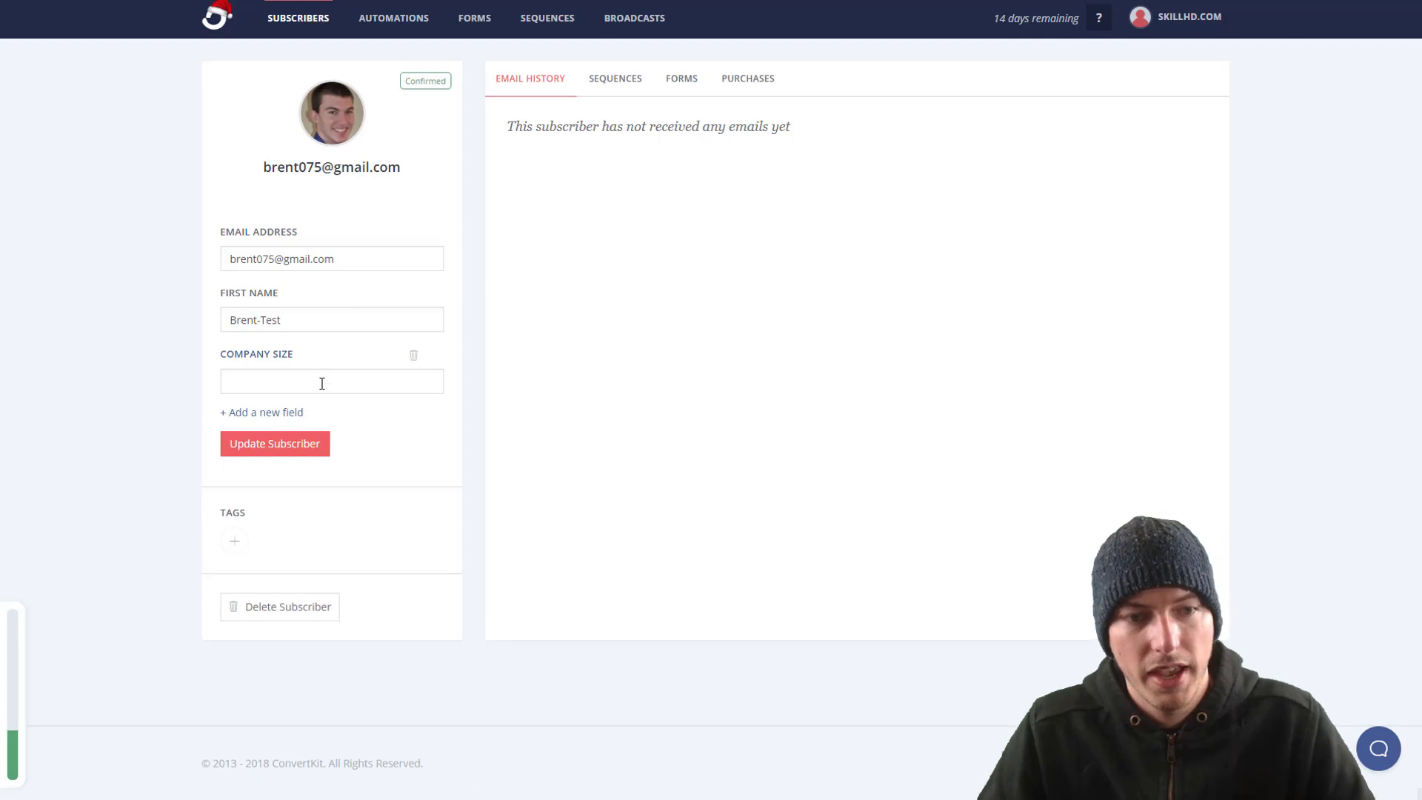
Step: Enter 1 as the test subscriber's Company Size and update the subscriber
click(320, 382)
text(1)
click(400, 467)
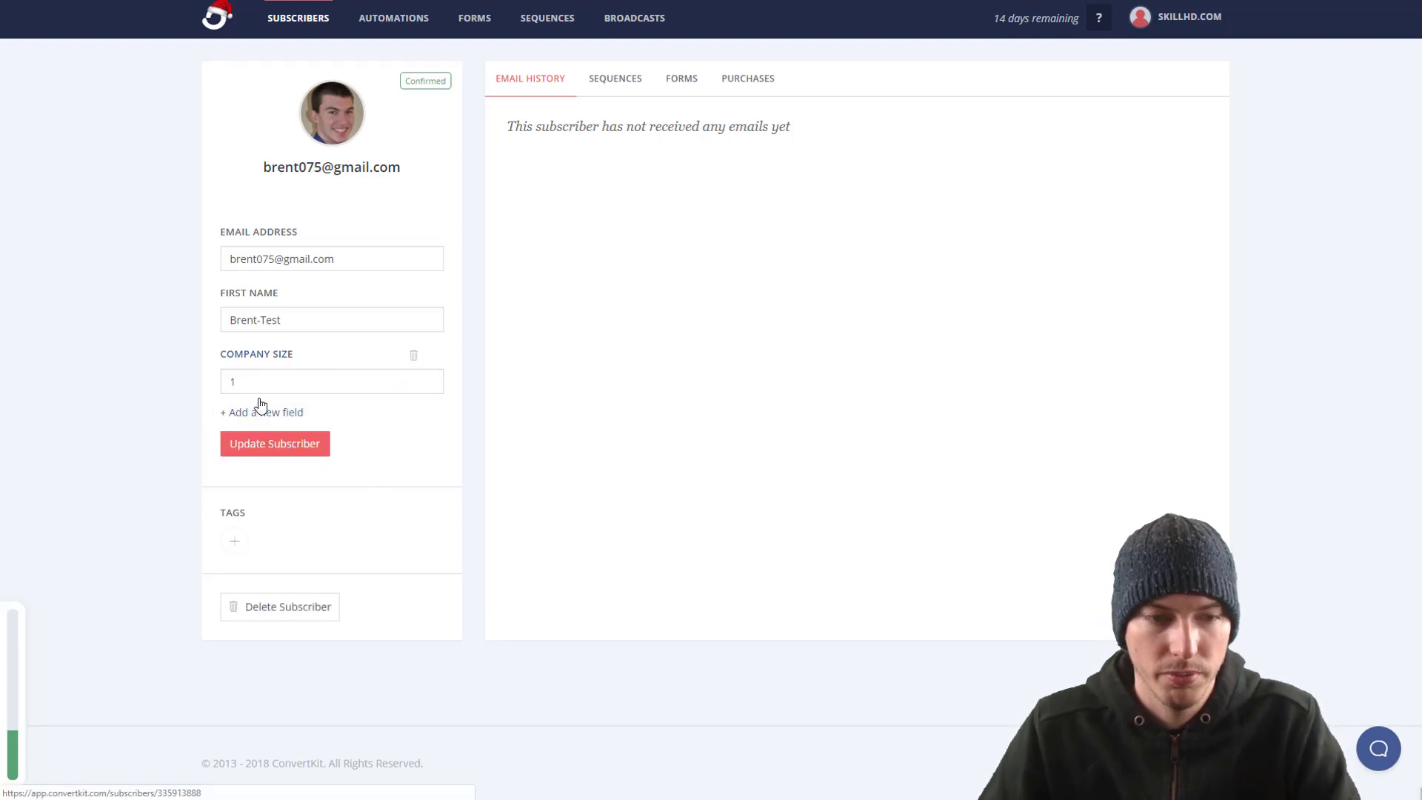
click(261, 447)
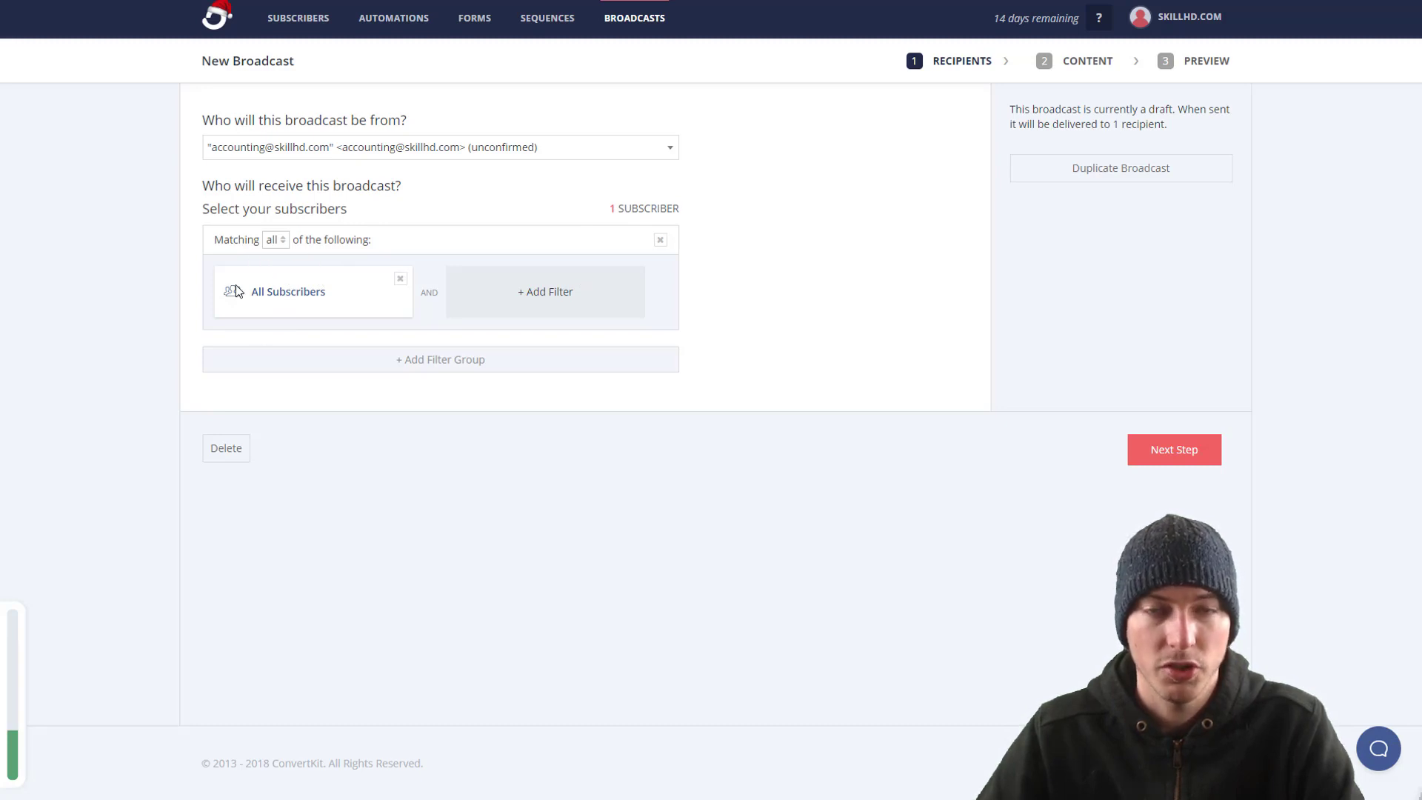
Step: Filter broadcast recipients by custom field Company Size greater than 2, which matches zero subscribers
click(634, 207)
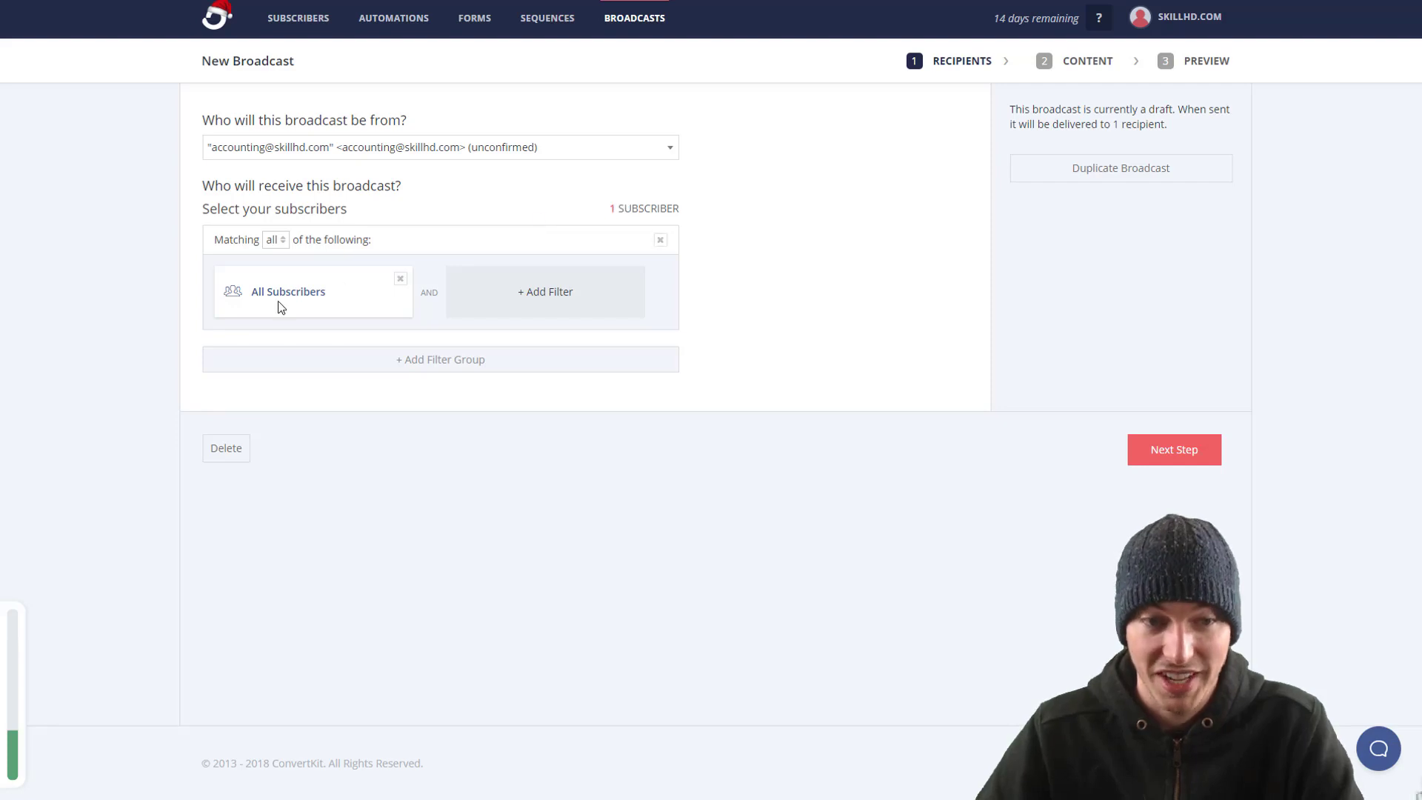
click(308, 294)
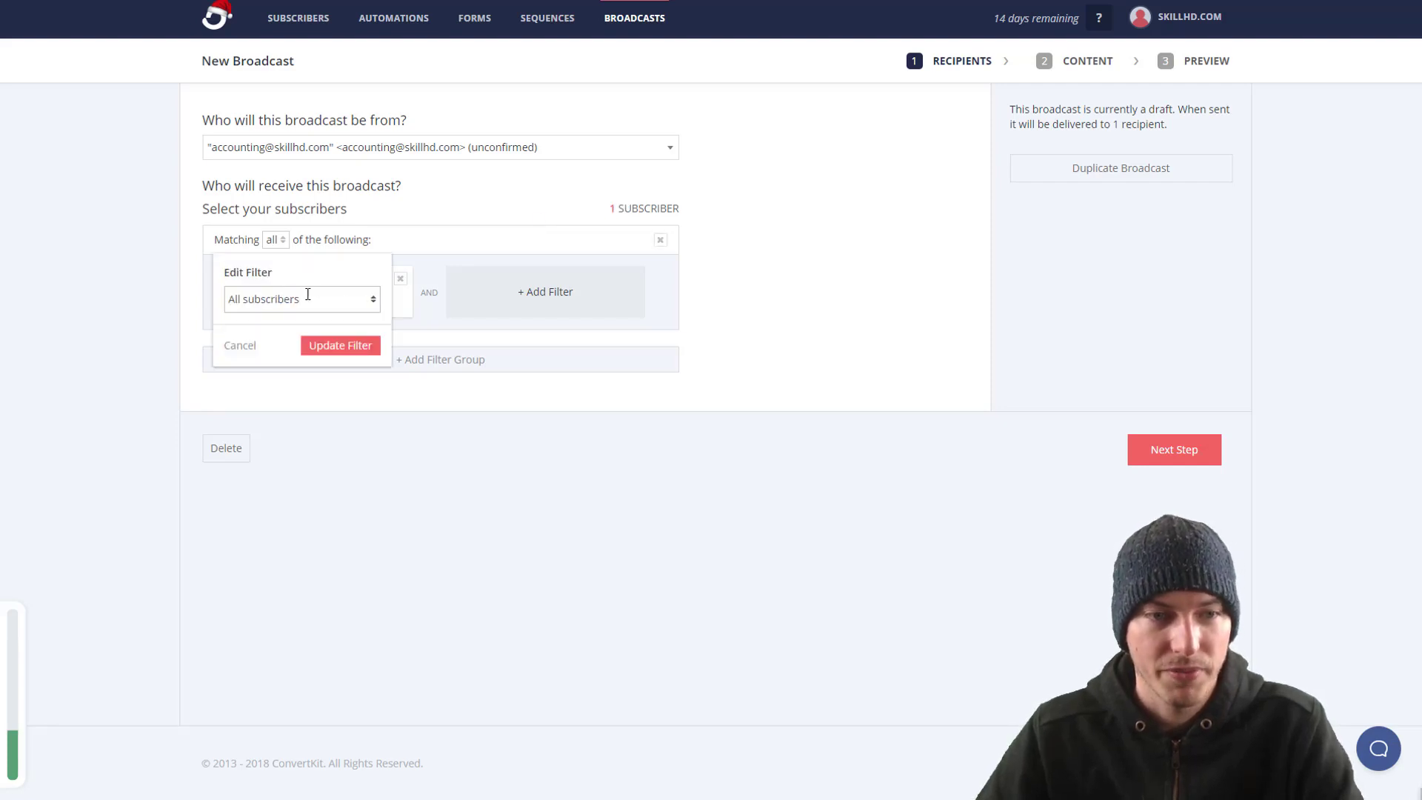
click(290, 304)
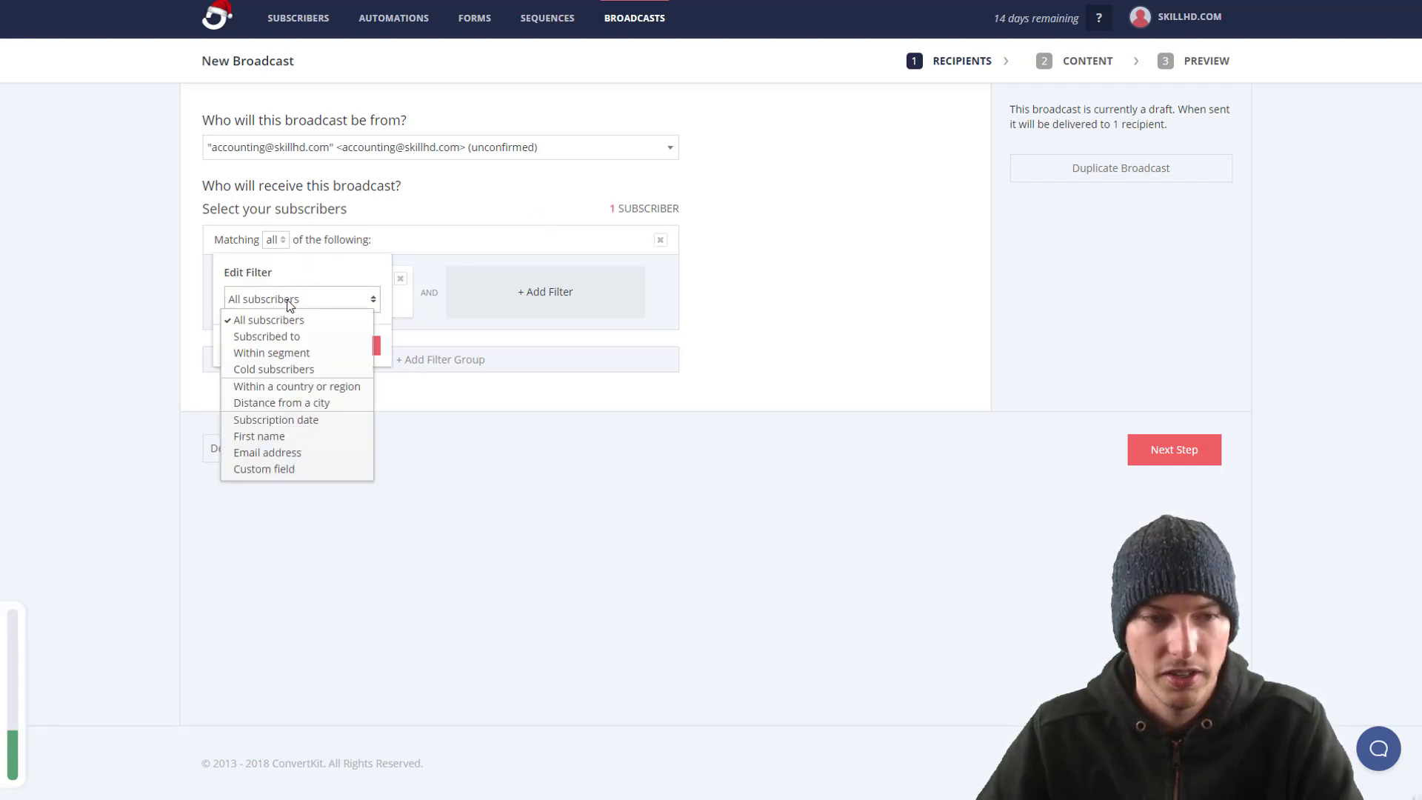
click(279, 470)
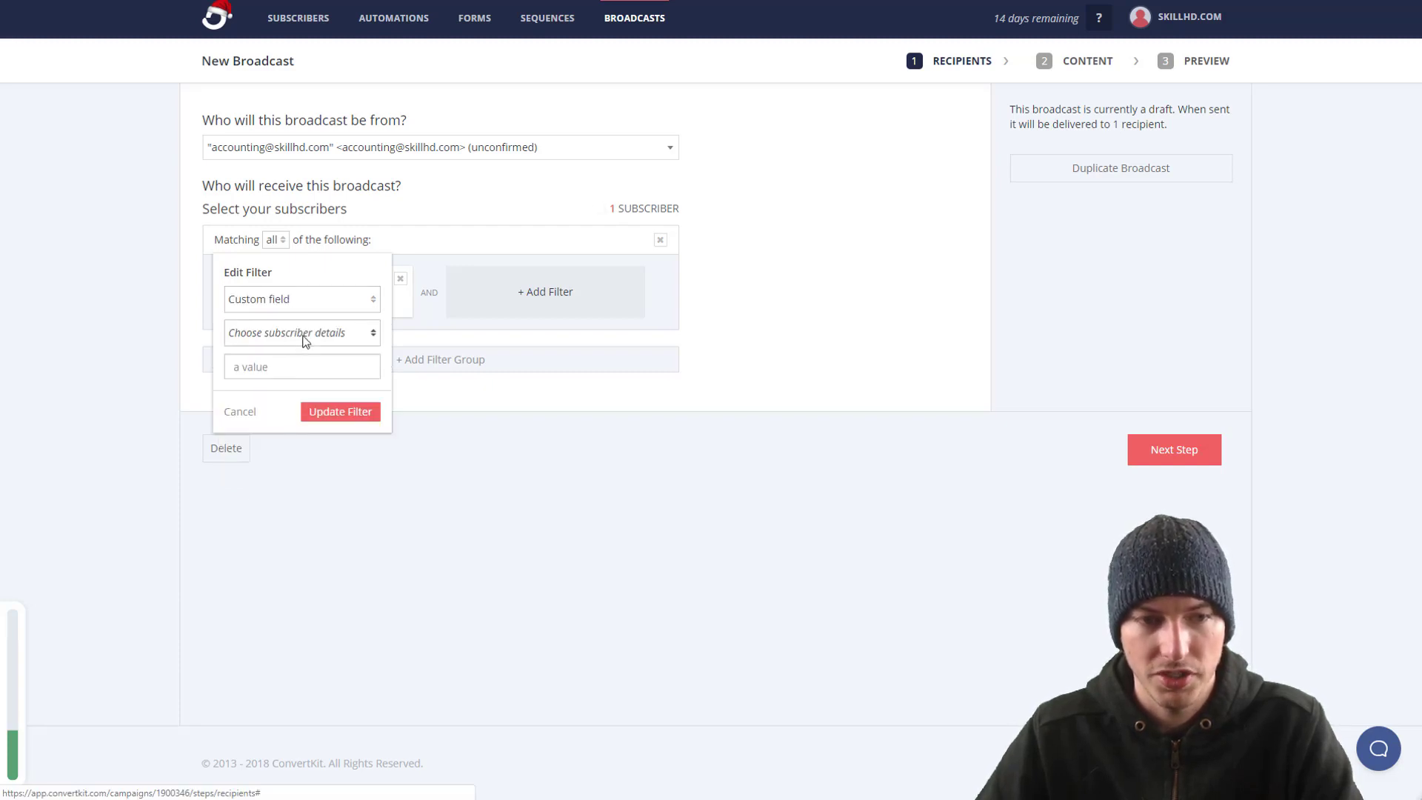
click(260, 375)
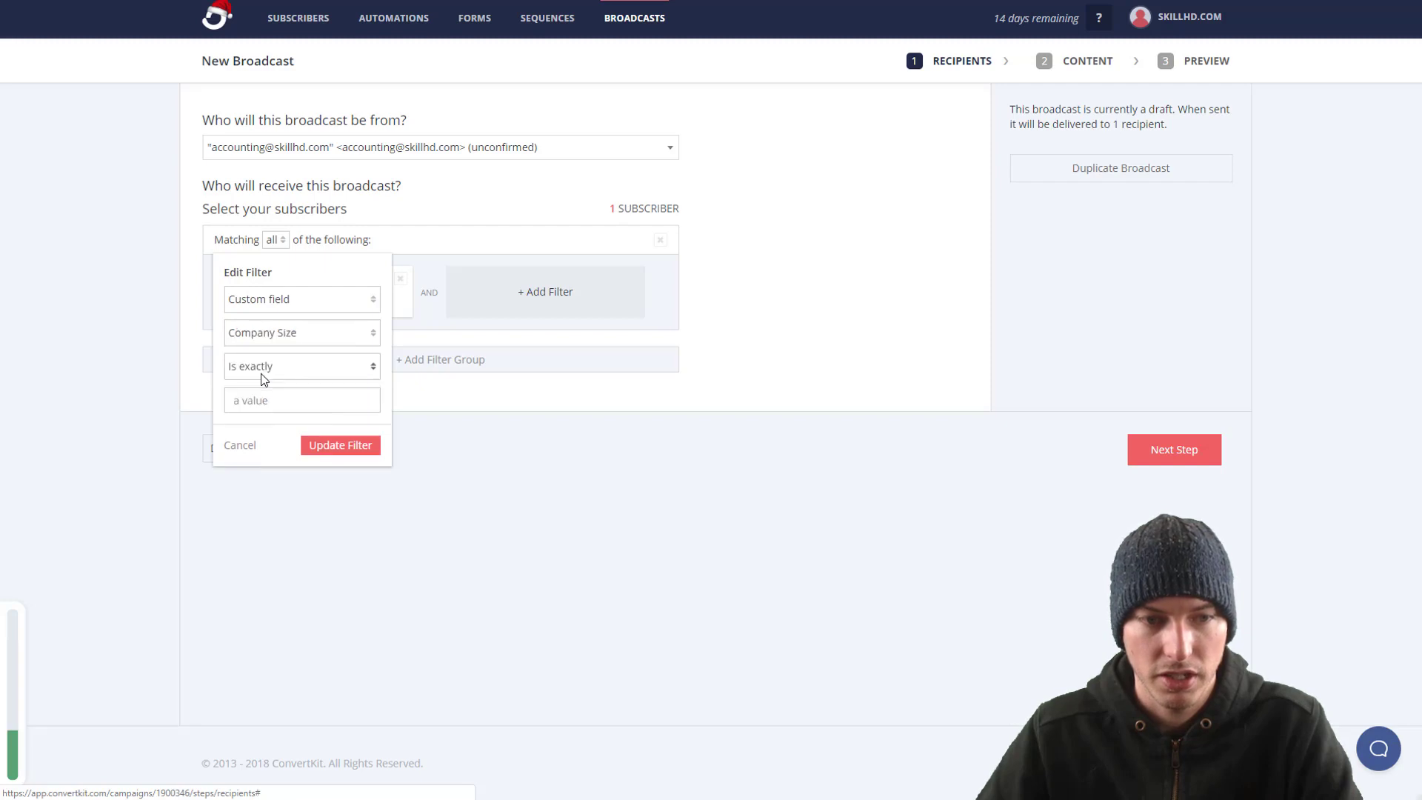
click(287, 374)
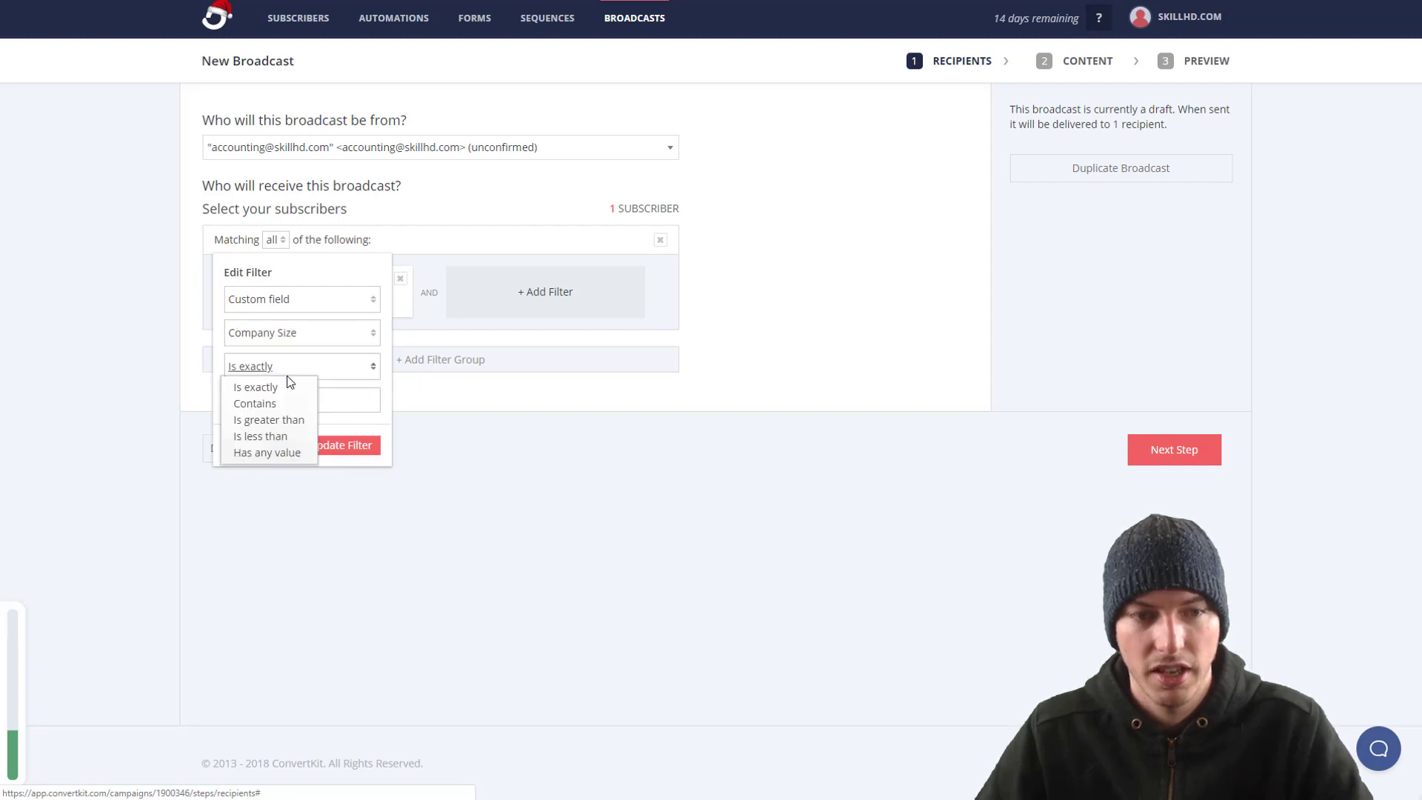
click(276, 421)
click(256, 410)
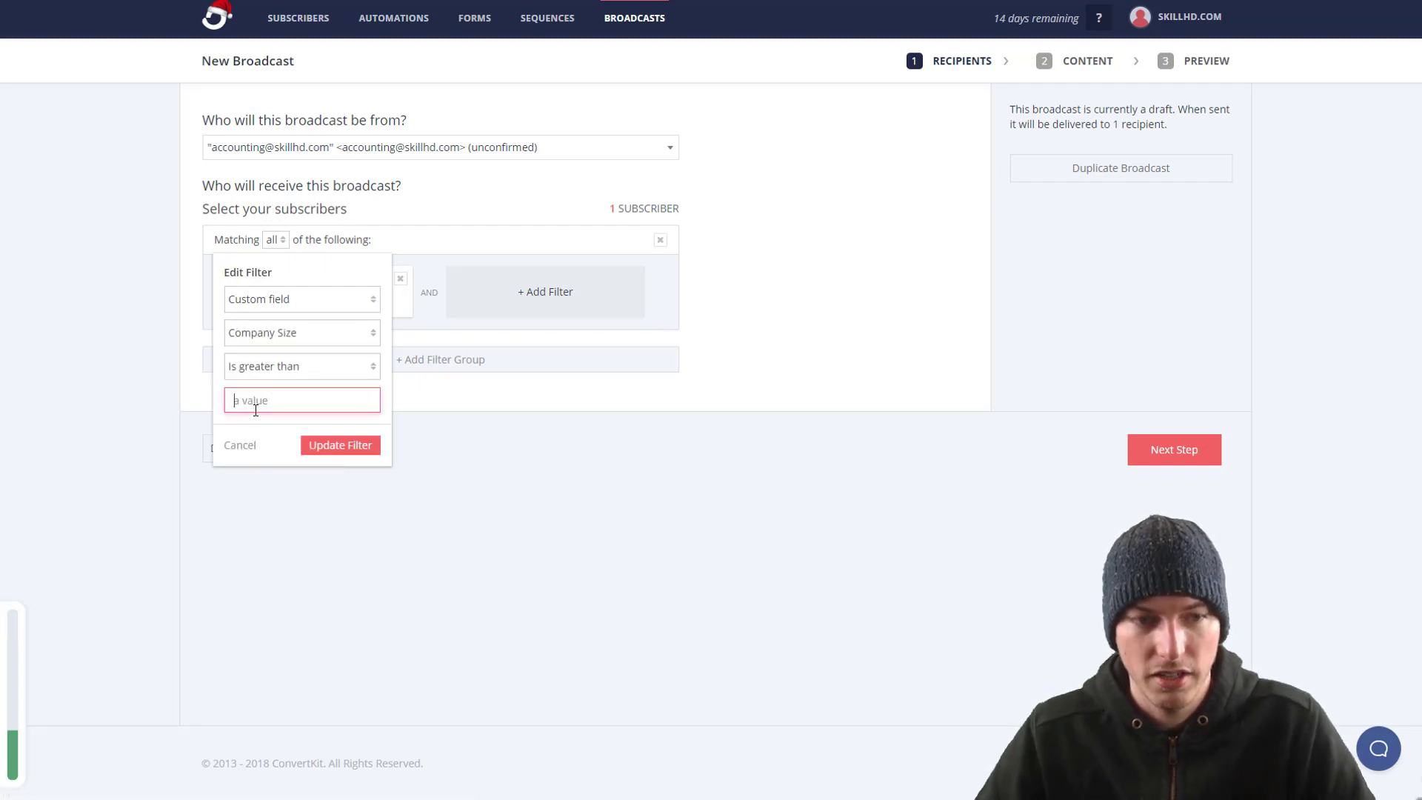
text(2)
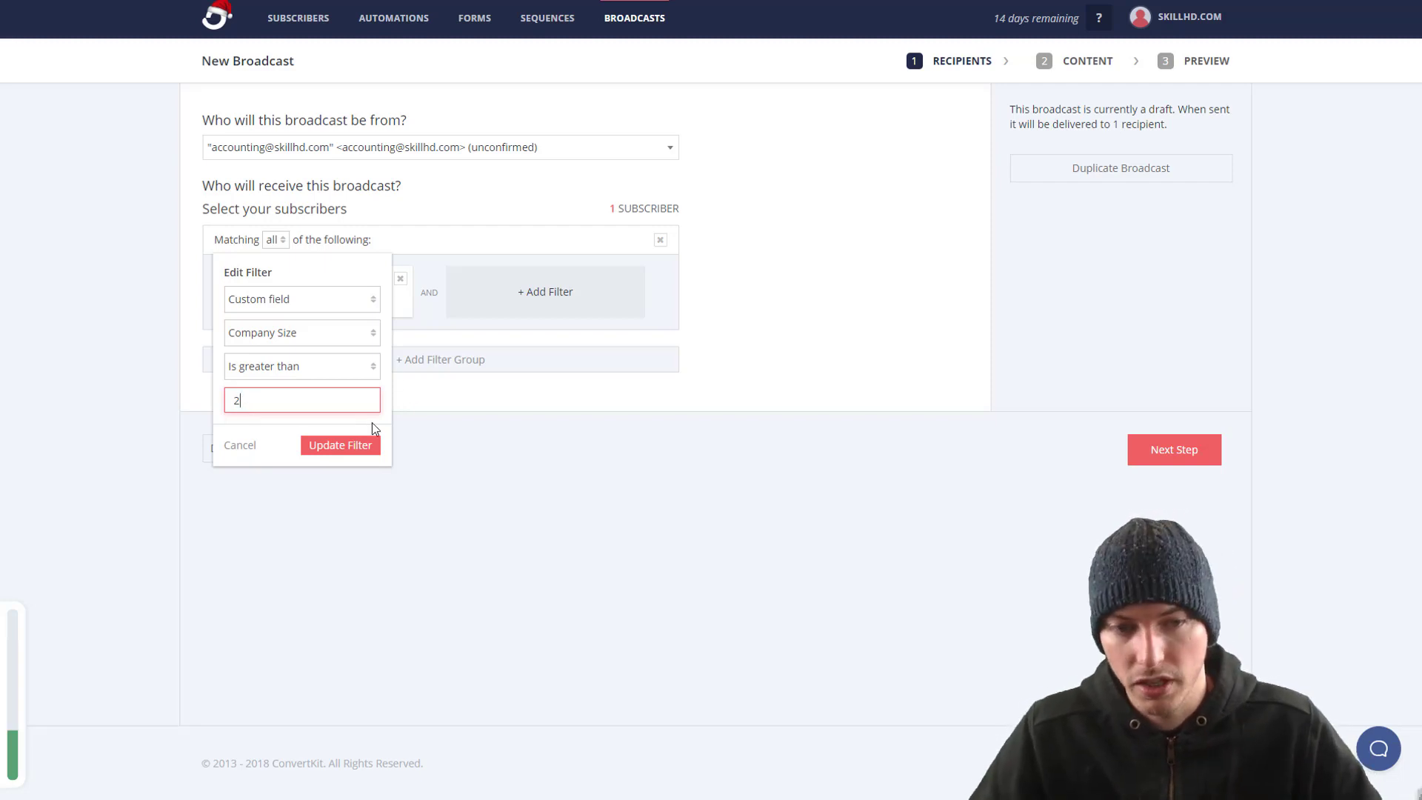
click(357, 449)
double_click(607, 209)
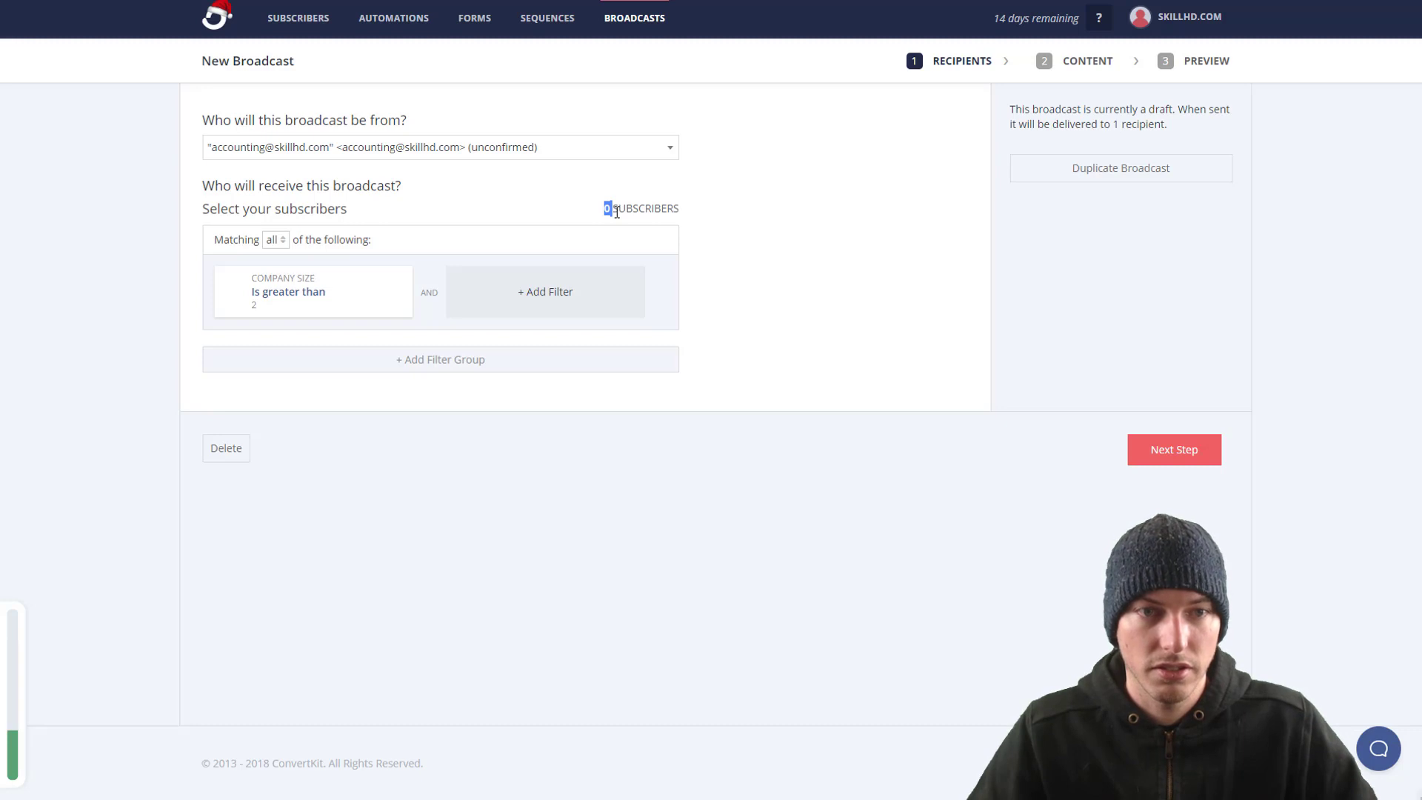
Step: Change the Company Size filter to greater than 1
click(336, 310)
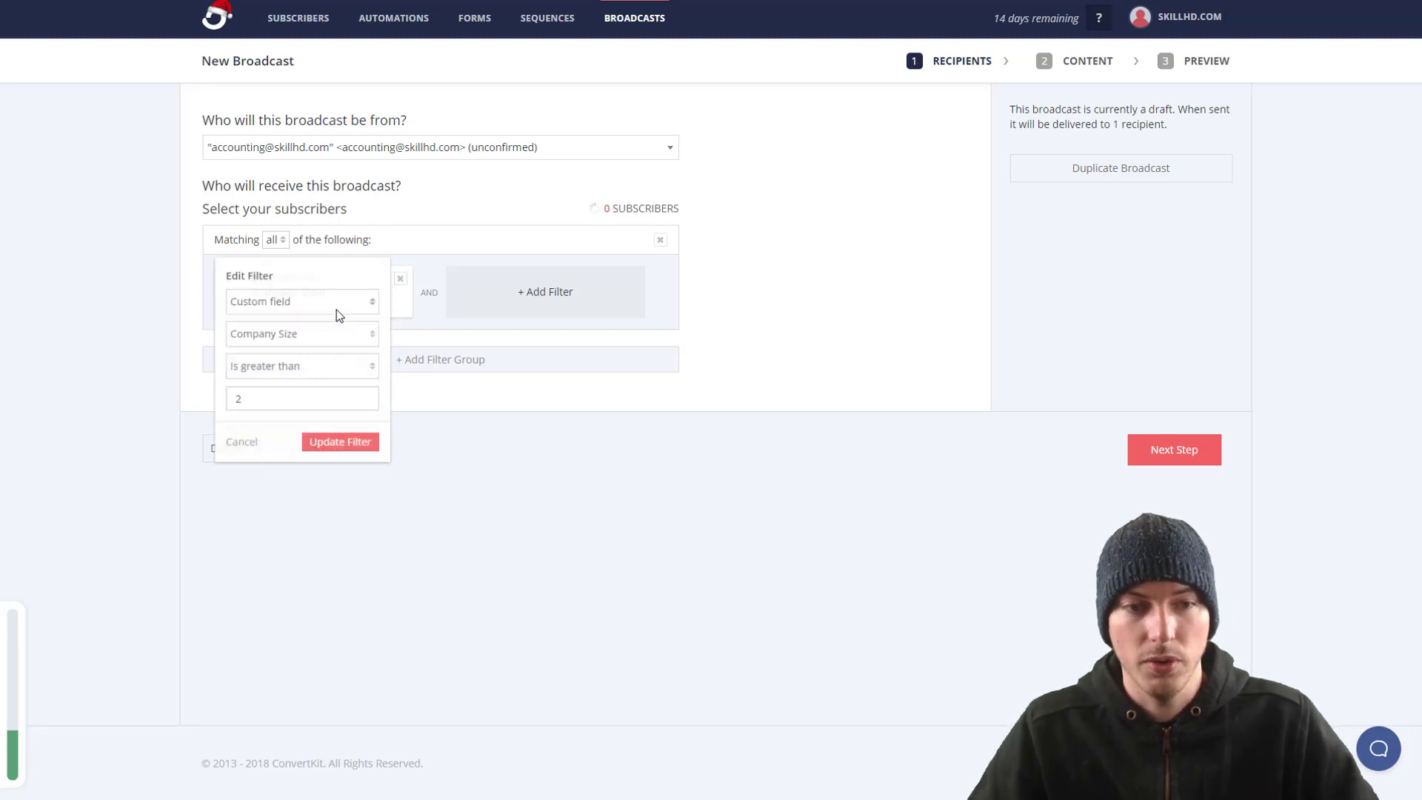
click(289, 367)
click(255, 404)
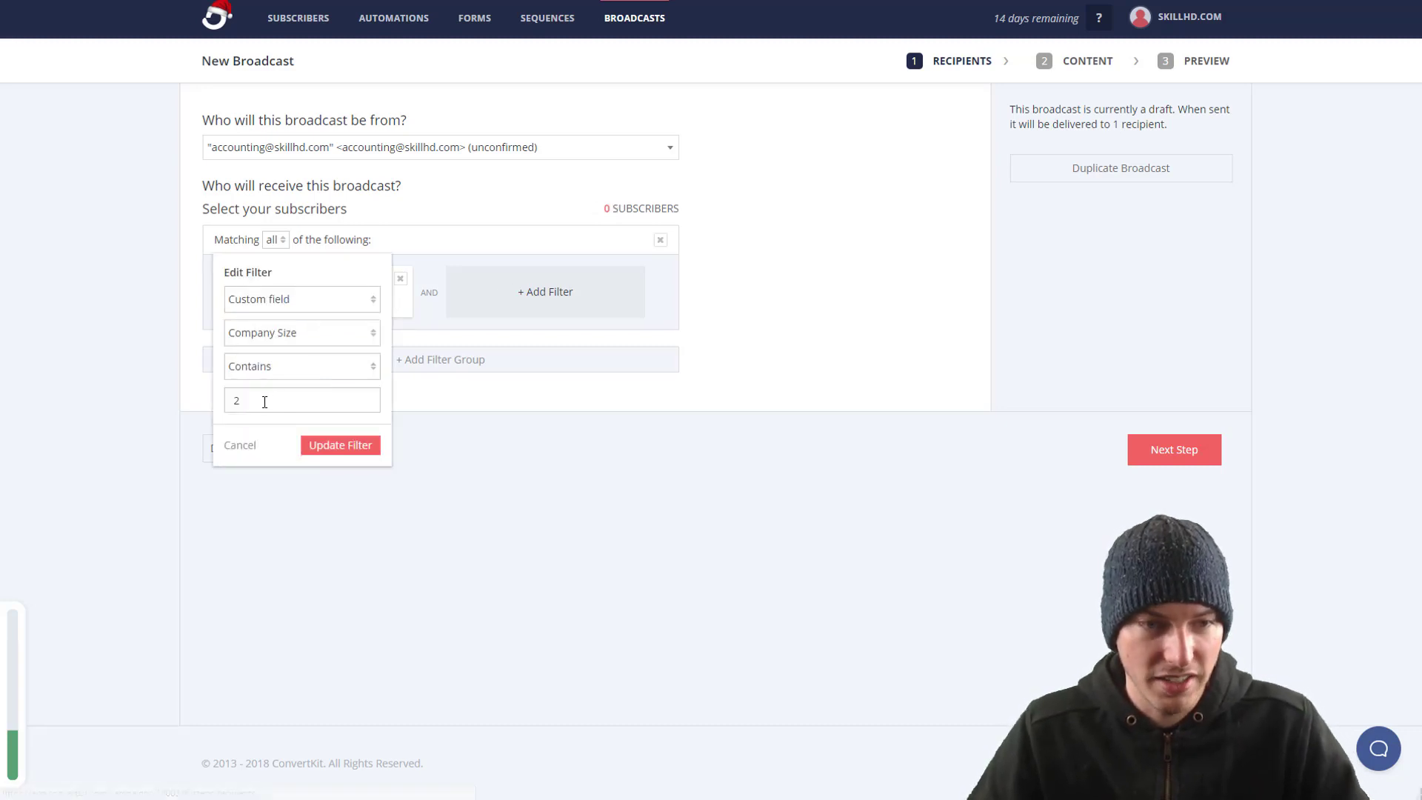
click(268, 368)
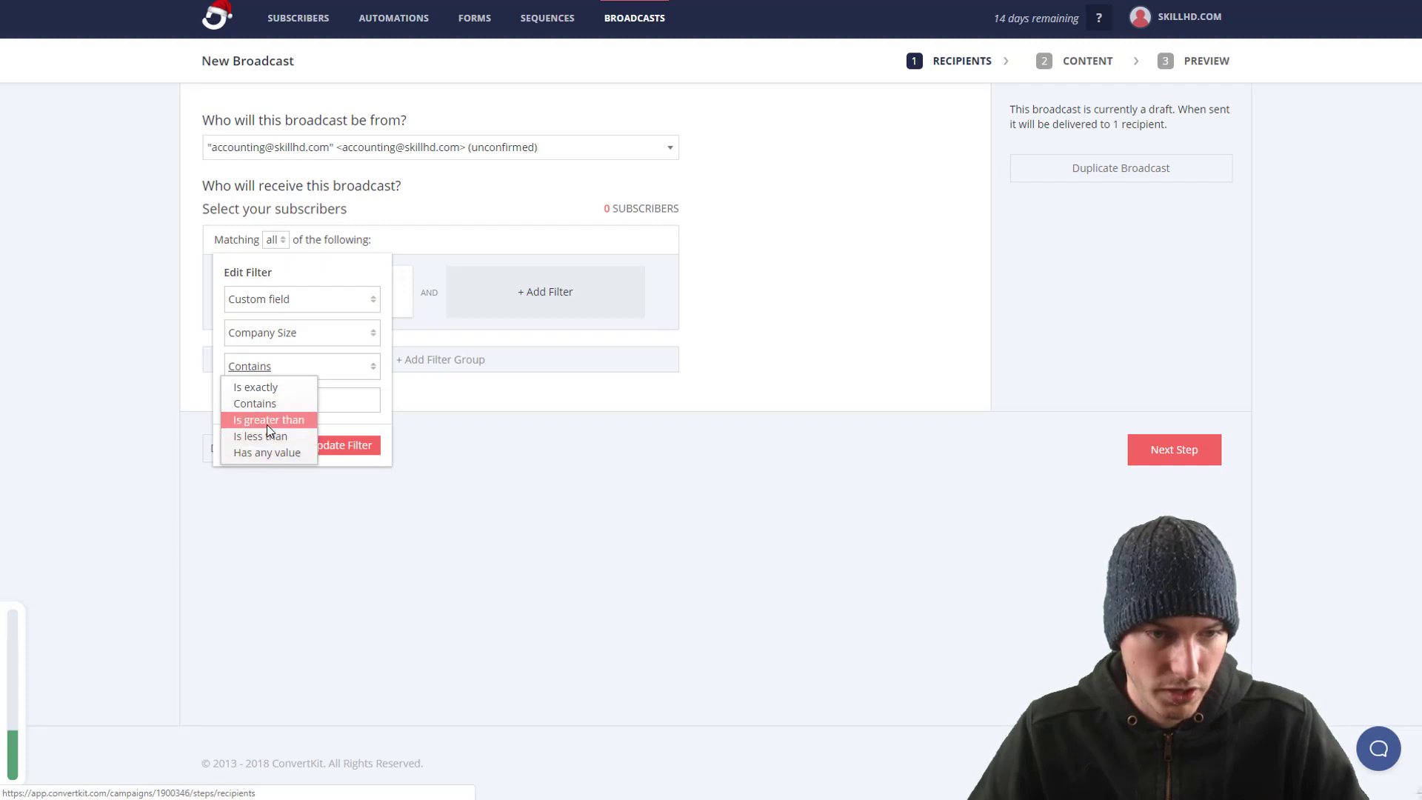
click(267, 425)
key(Tab)
text(1)
click(326, 445)
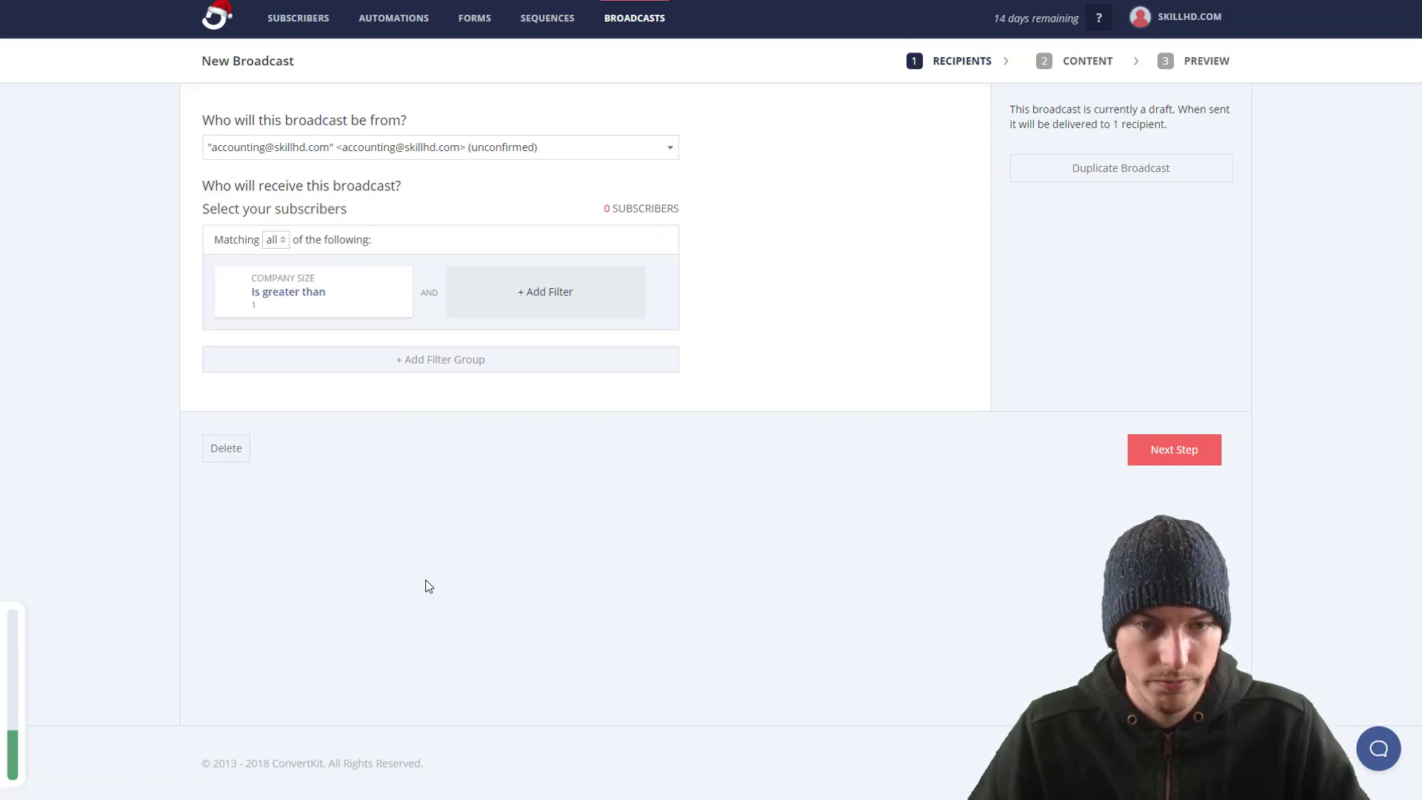
Step: Lower the Company Size filter value to 0, so the count reaches 1 subscriber
click(386, 318)
drag(287, 406, 164, 396)
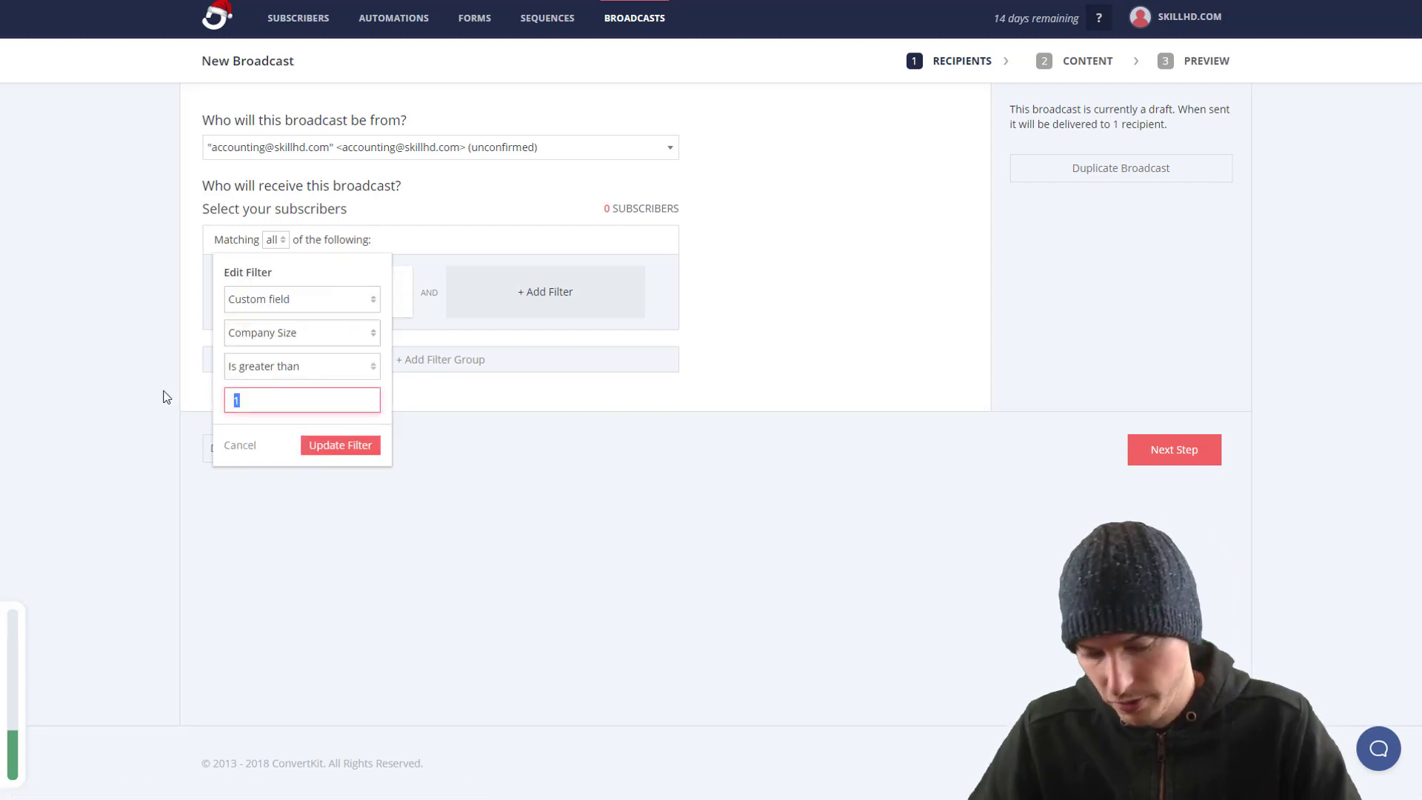
text(0)
click(356, 448)
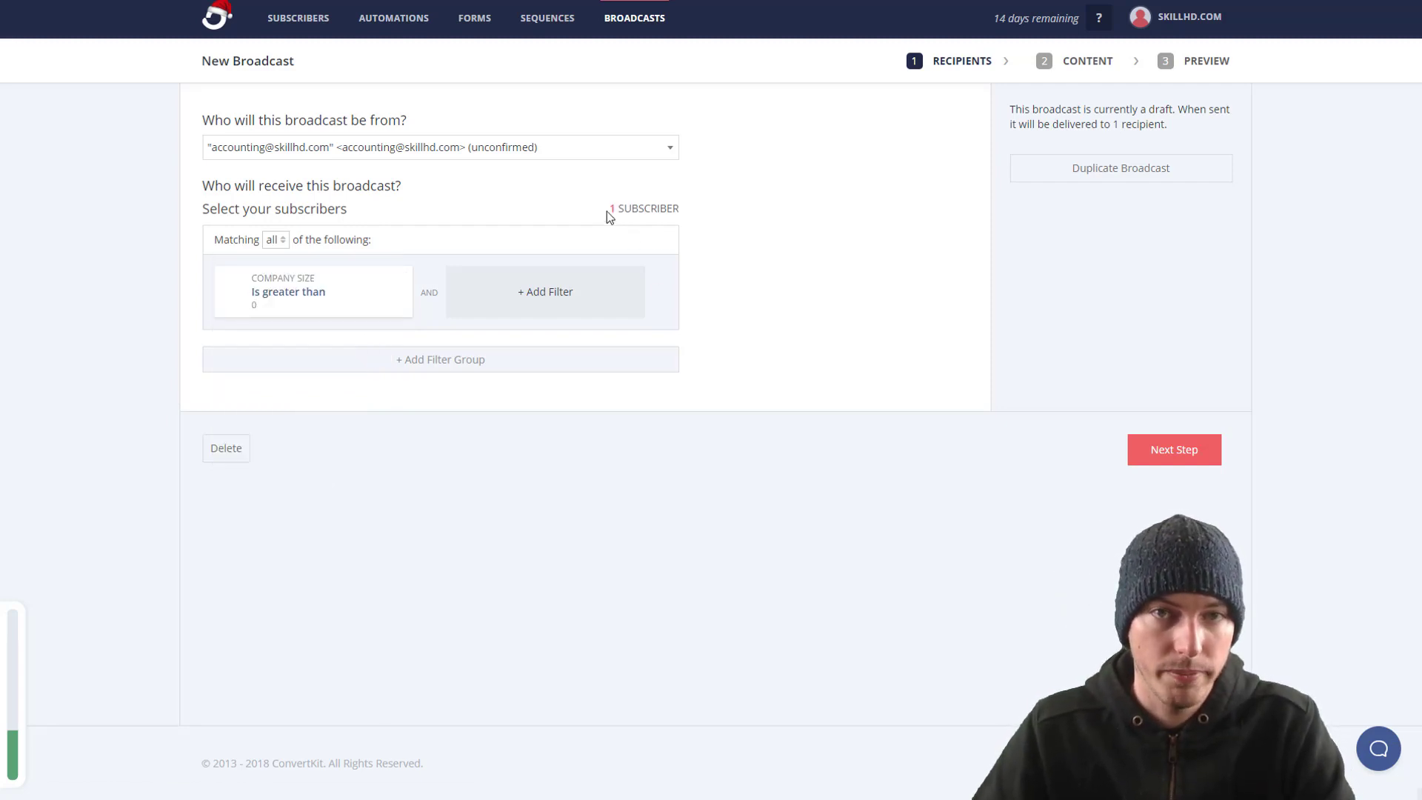
drag(609, 209, 657, 205)
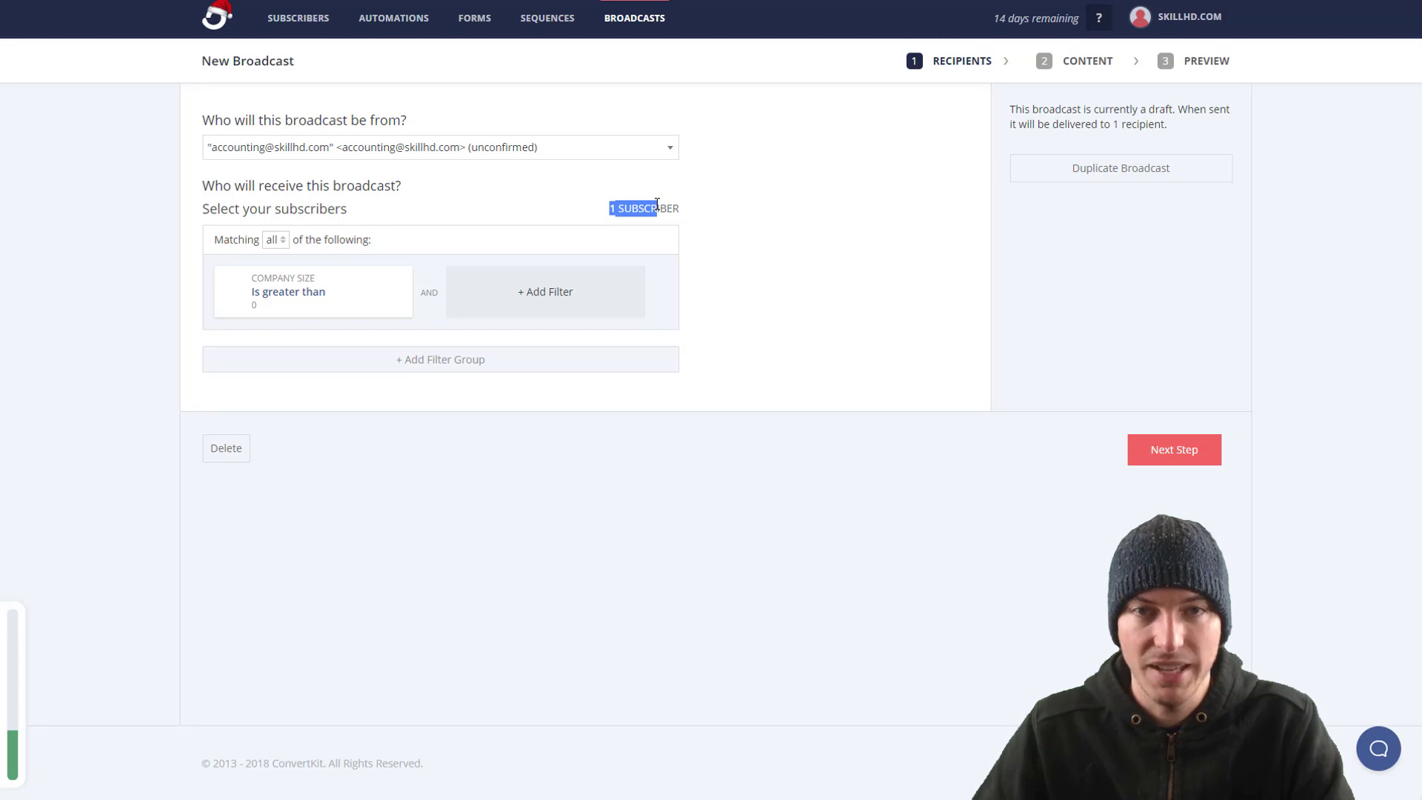
click(681, 324)
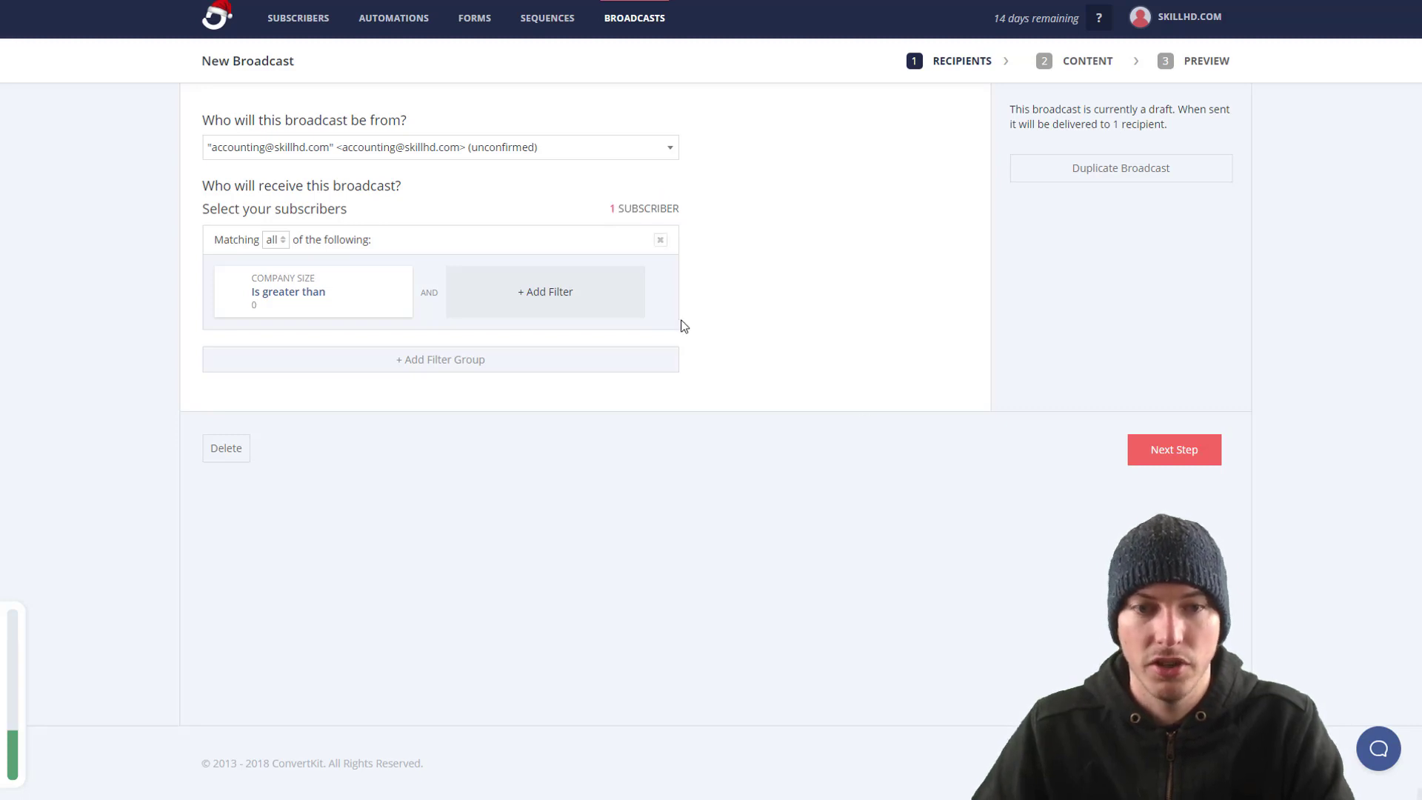
Step: Add a country filter for United States of America to the broadcast recipients
click(559, 294)
click(538, 299)
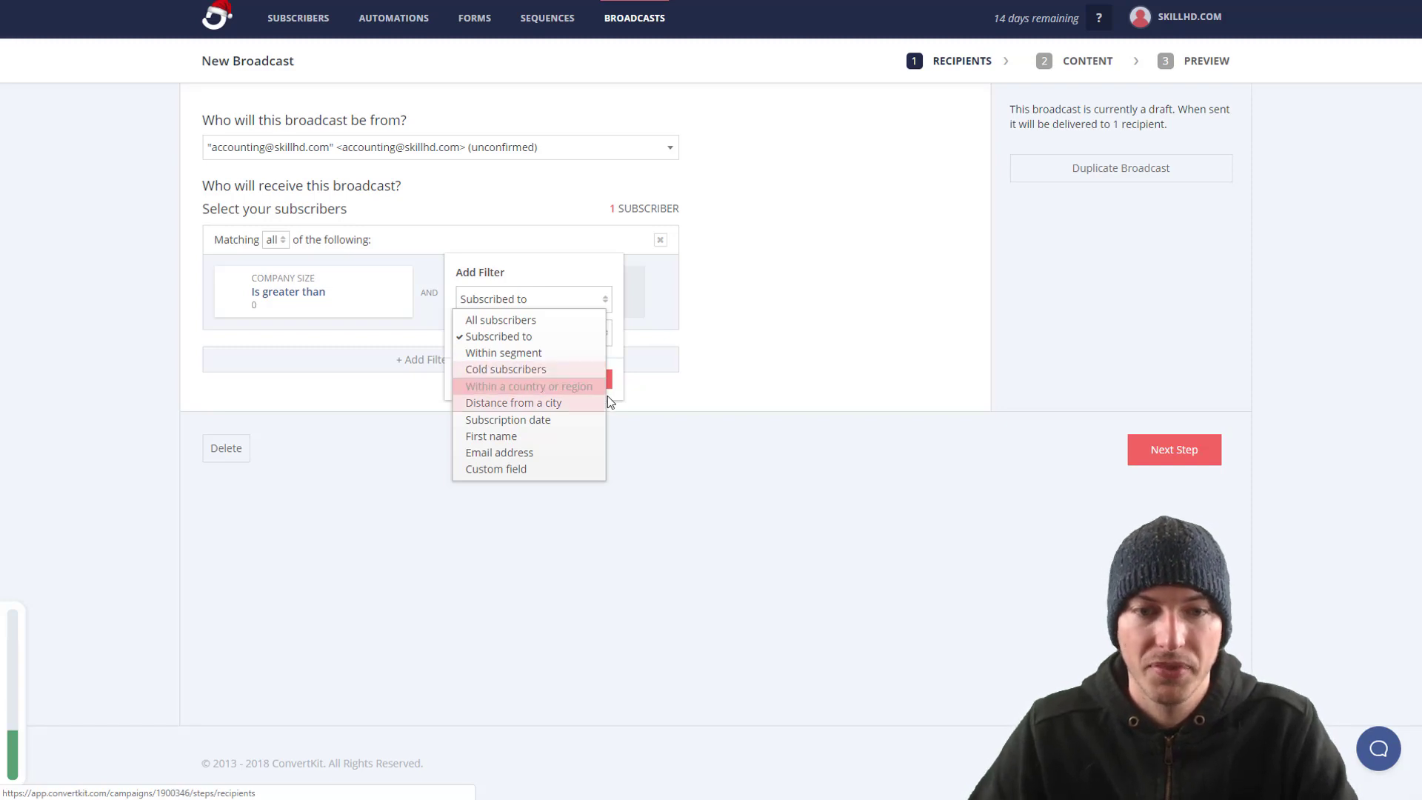
click(567, 388)
click(587, 343)
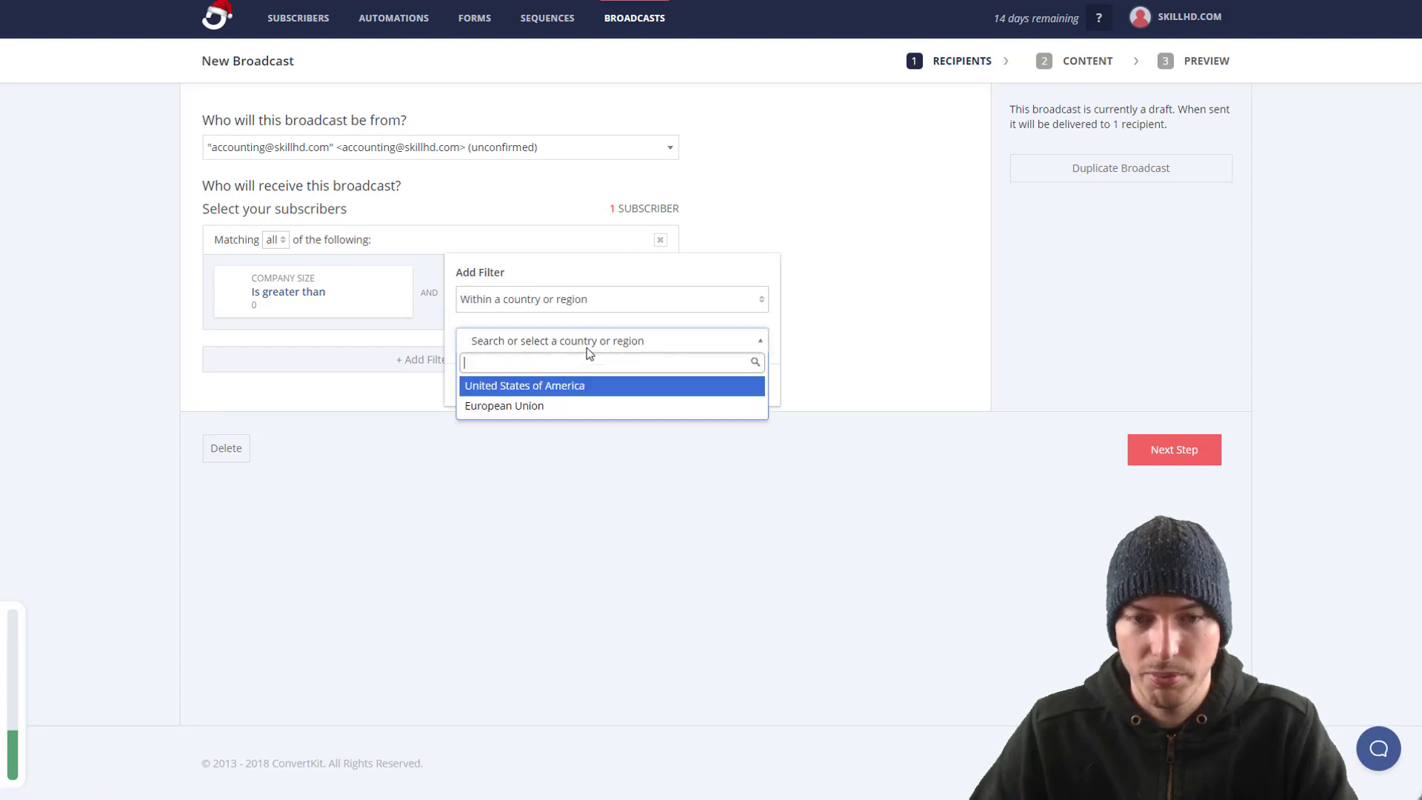
click(549, 388)
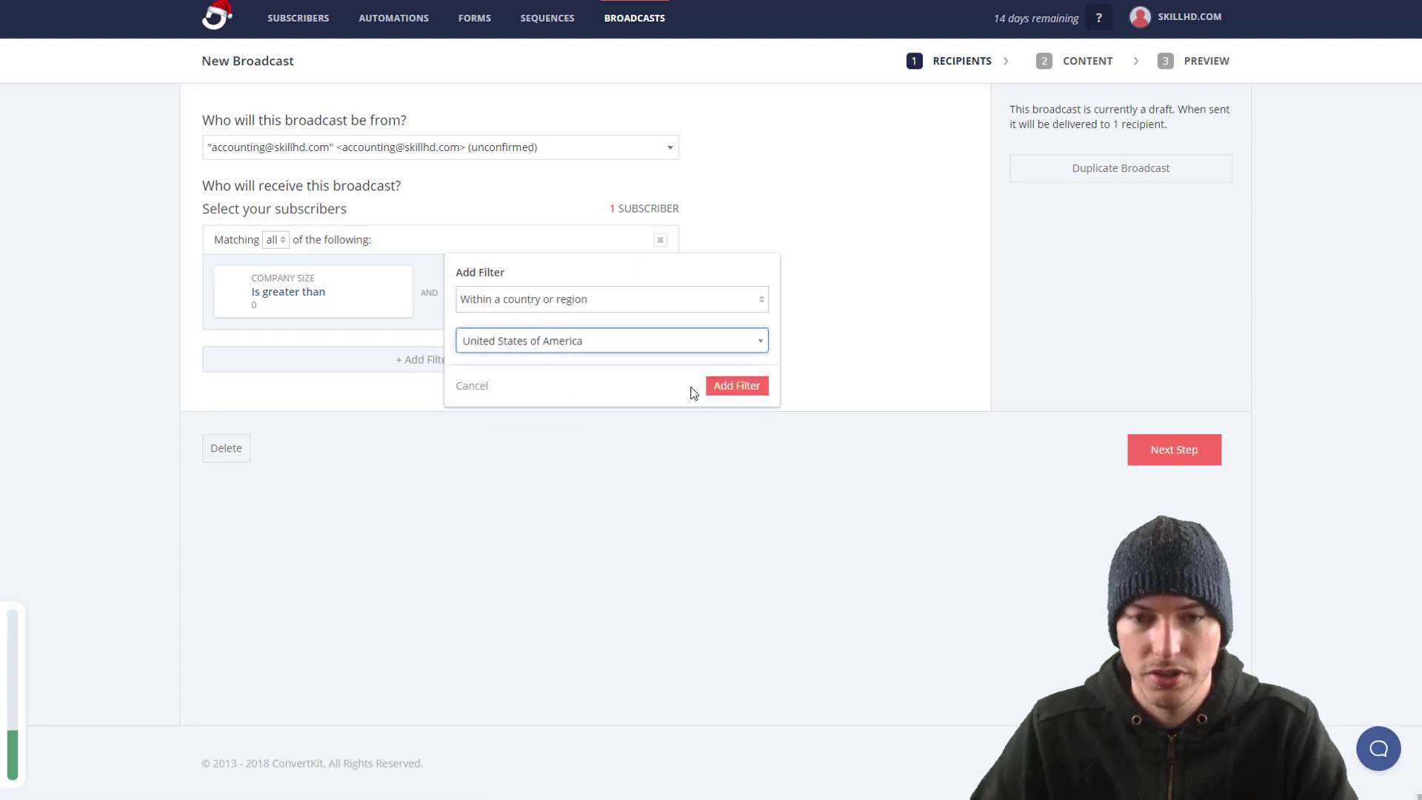
click(735, 386)
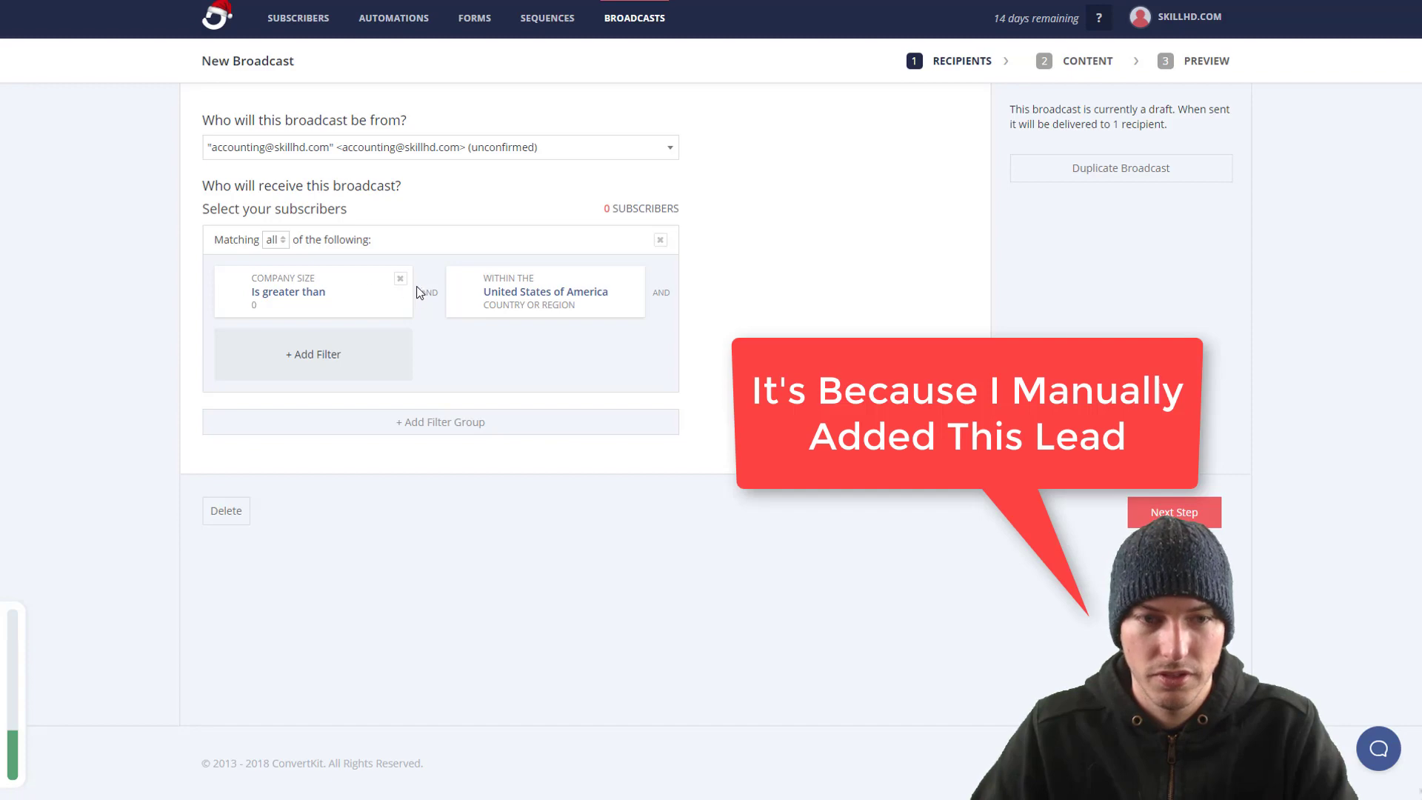
Step: Remove the Company Size and country filters and abandon a distance-from-a-city filter
click(406, 280)
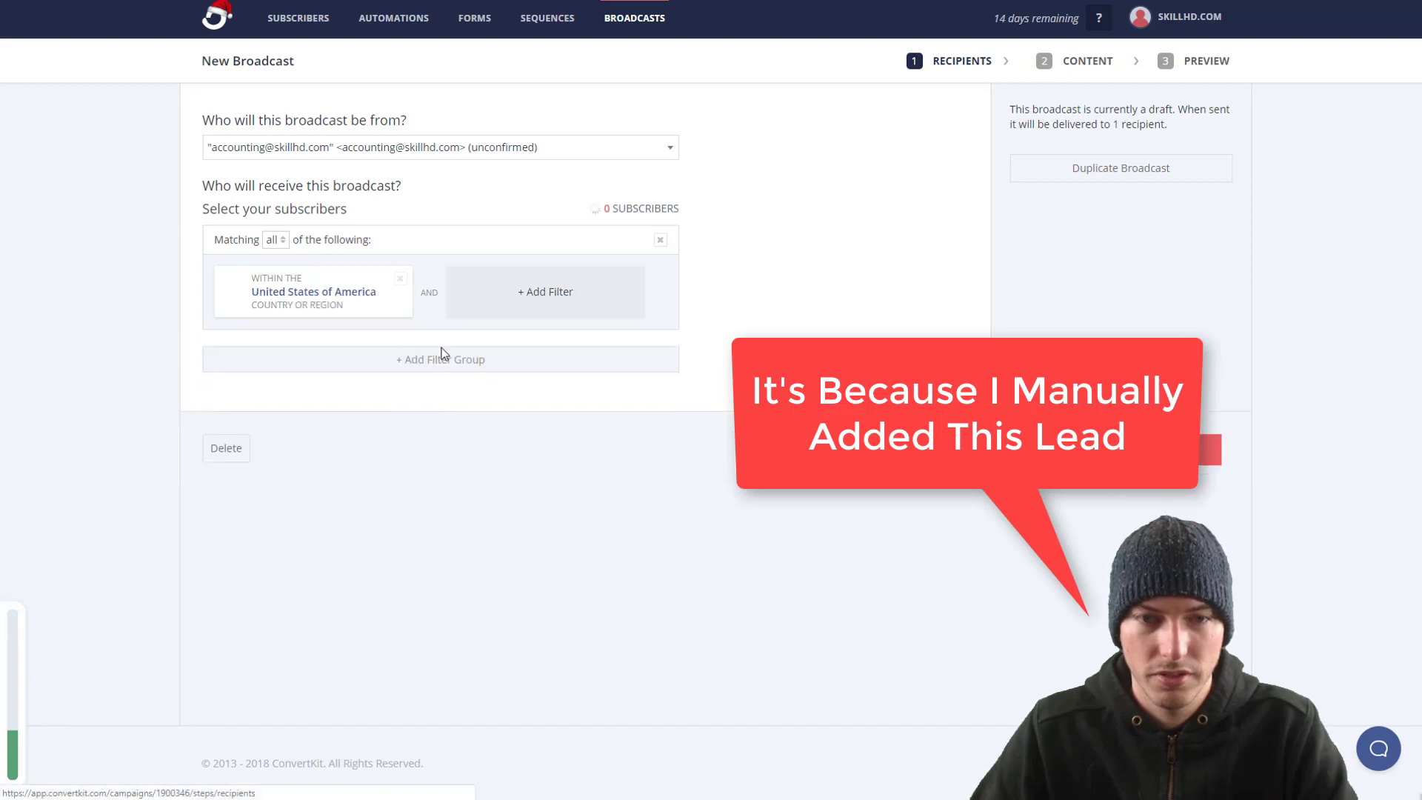
click(400, 278)
click(378, 298)
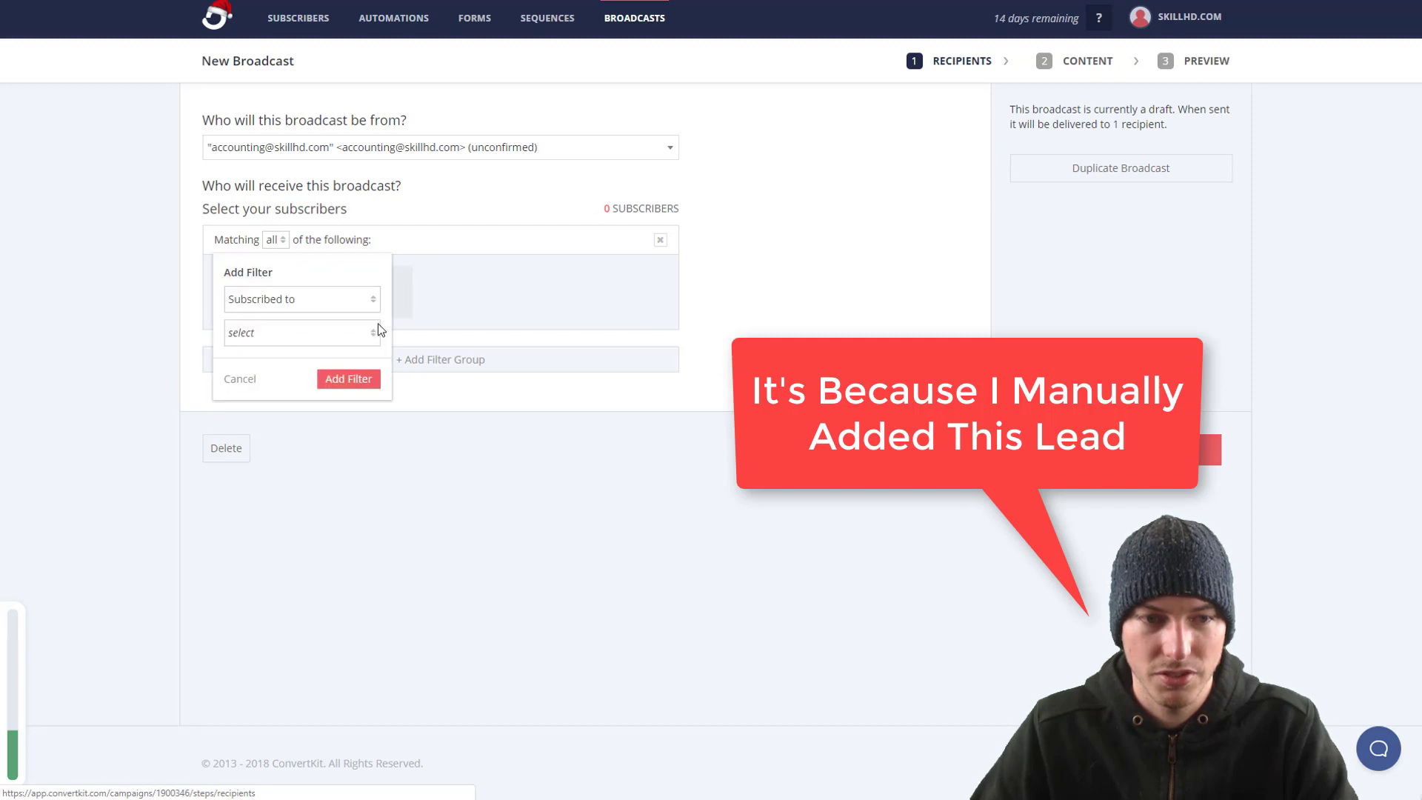
click(345, 299)
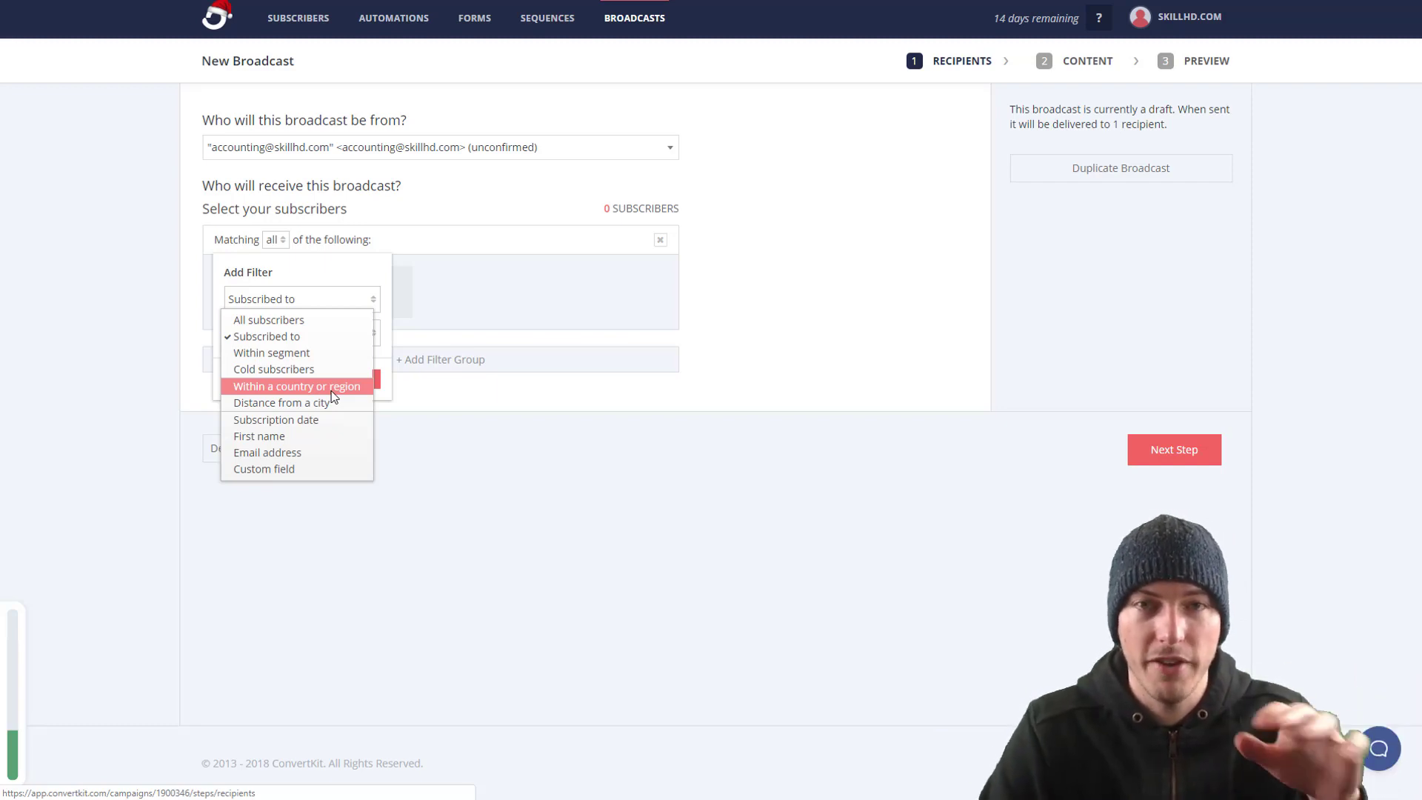
click(326, 402)
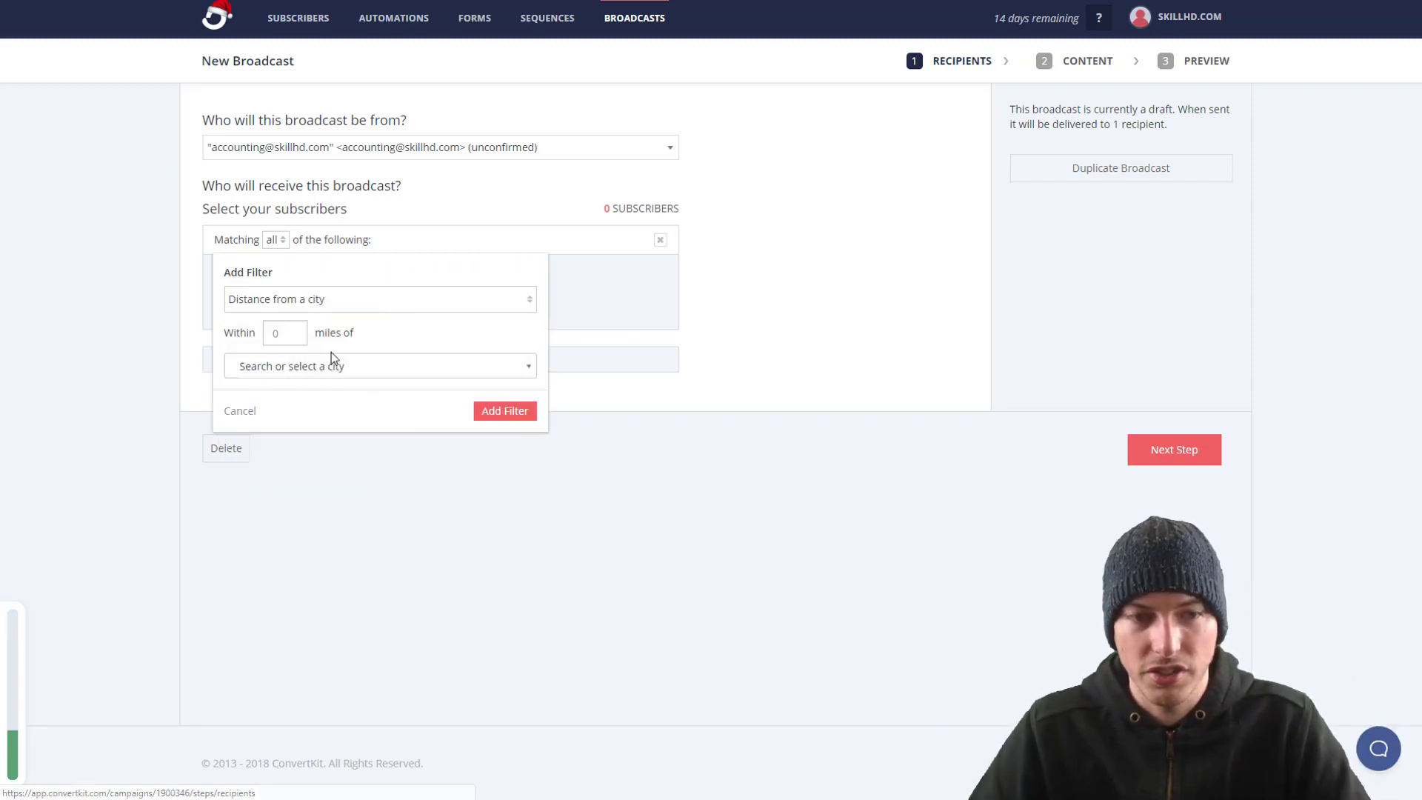
click(302, 337)
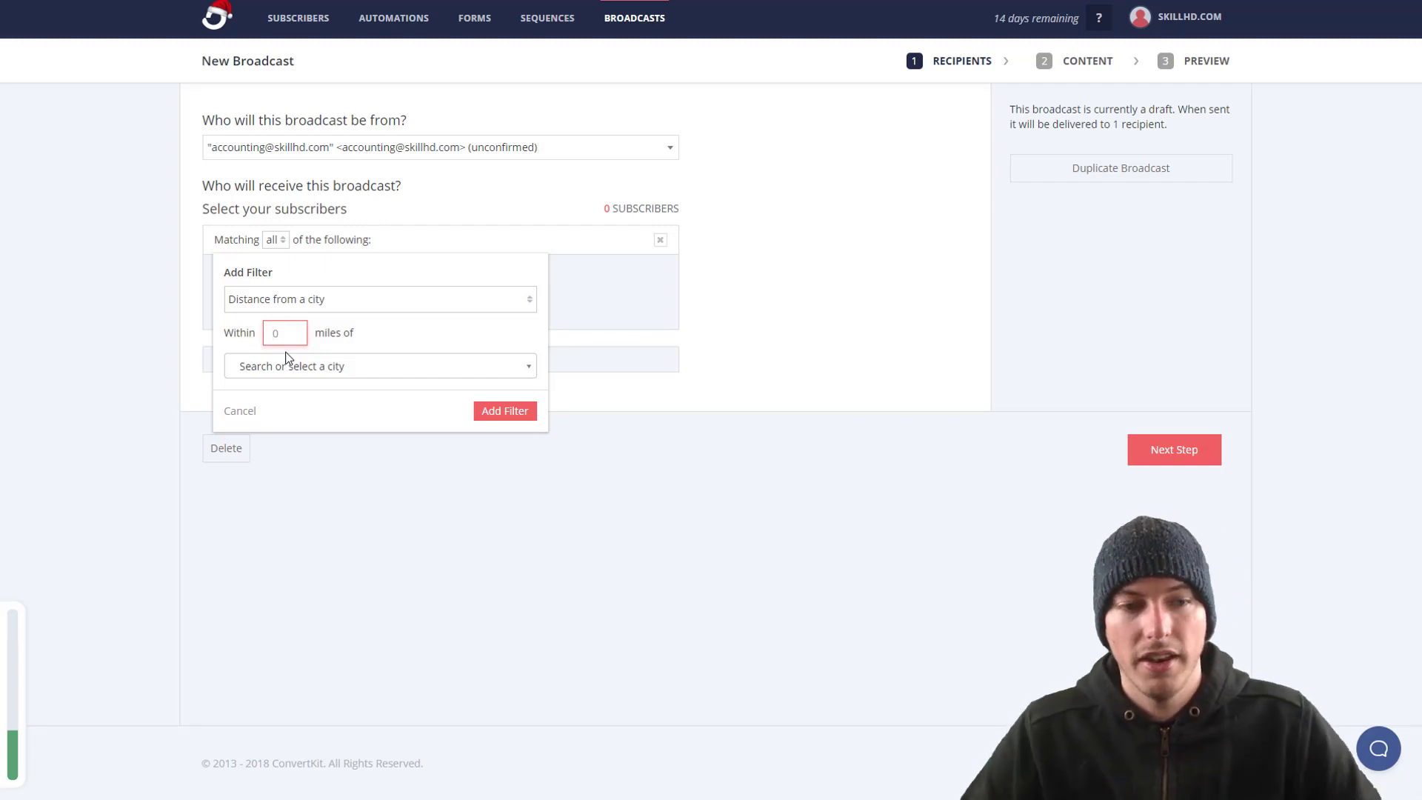
click(240, 412)
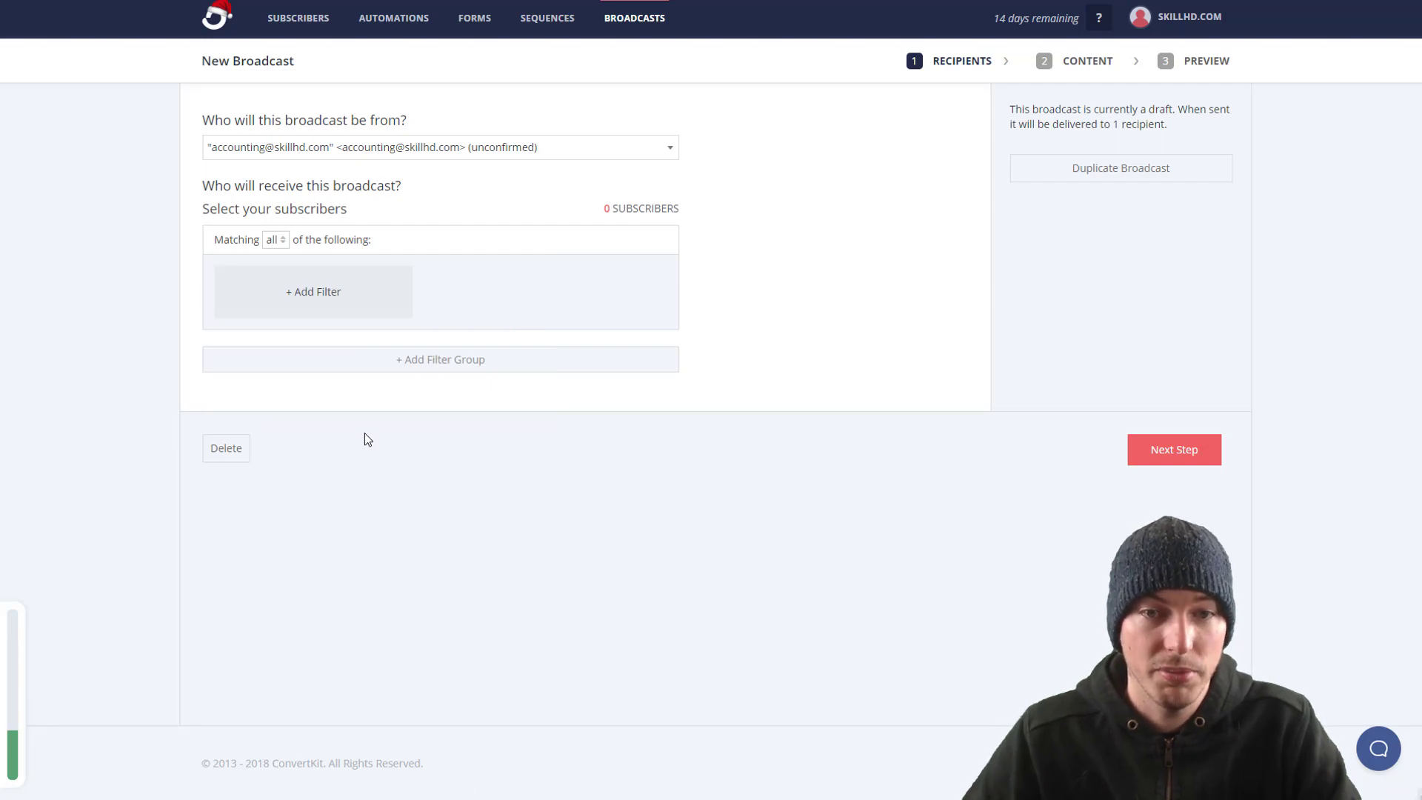
Step: Add an All Subscribers recipient filter and continue to the Content step
click(363, 296)
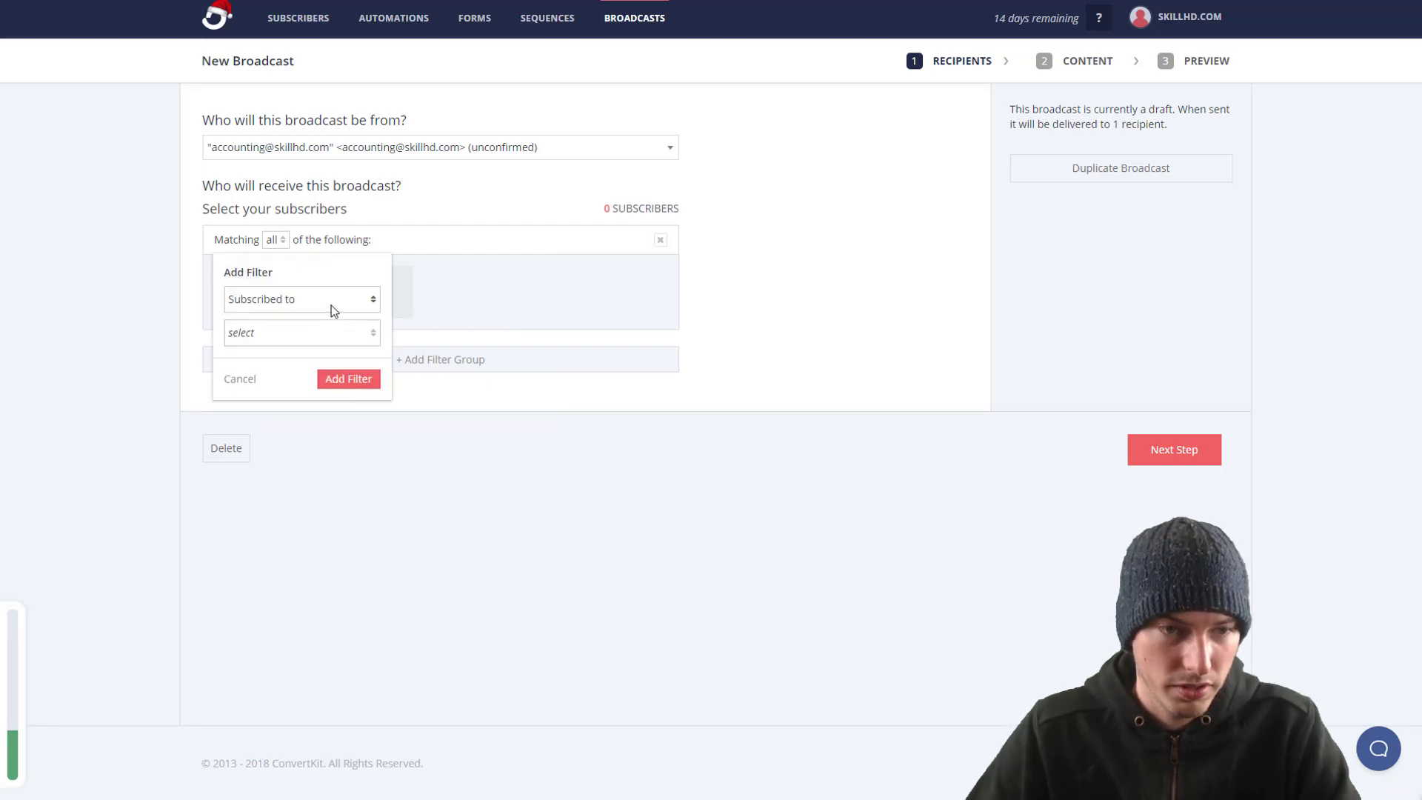
click(331, 305)
click(317, 314)
click(345, 345)
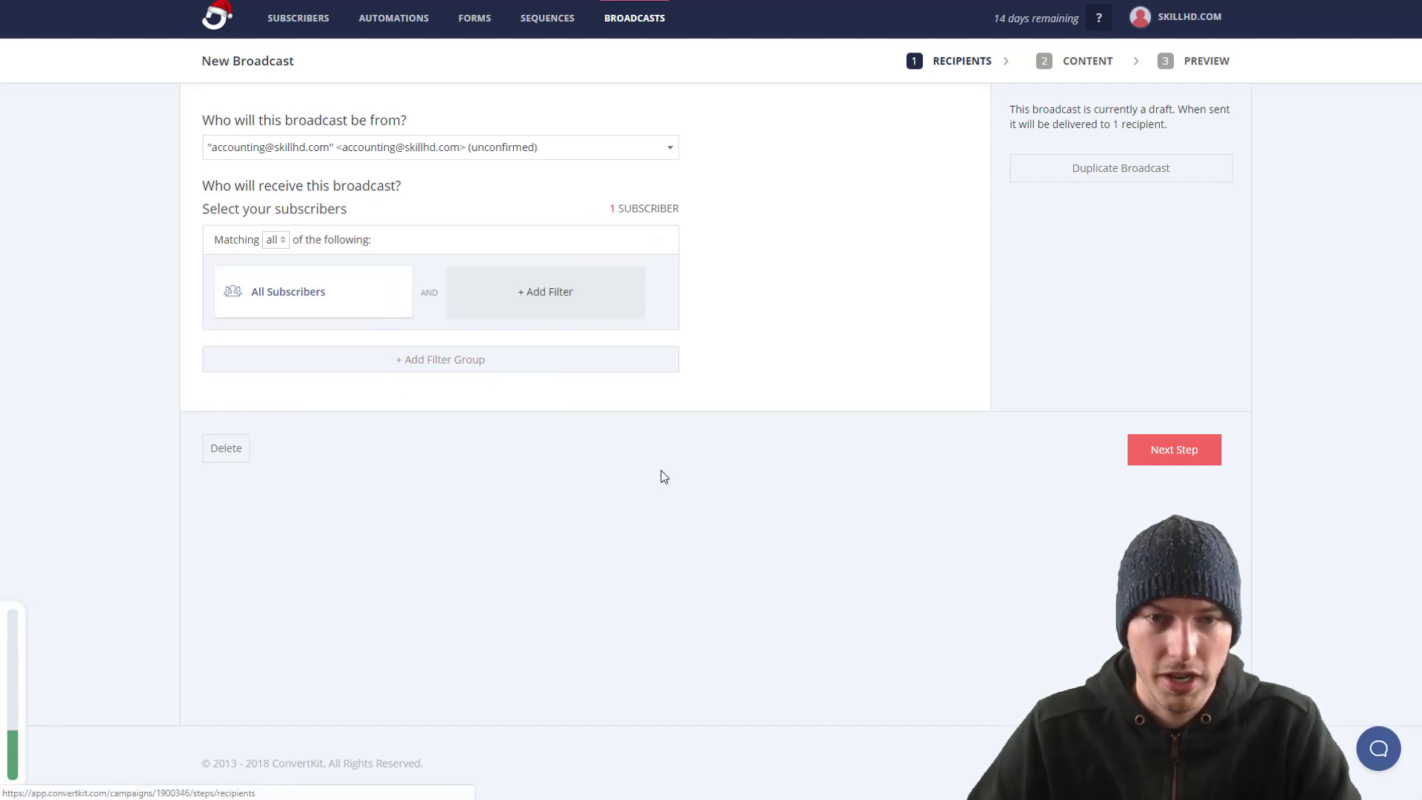
click(1164, 457)
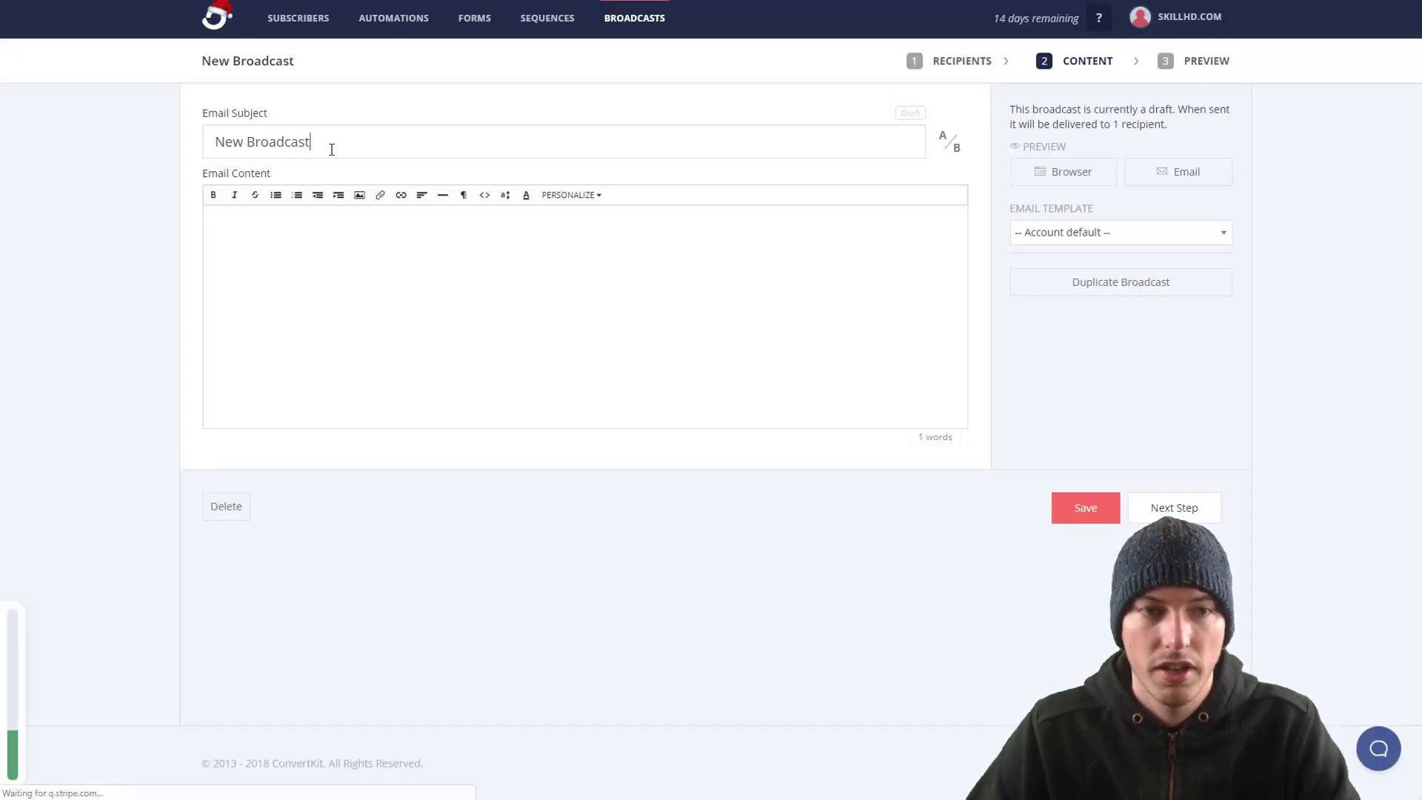
Step: Set A/B subject lines 'Test A' and 'Test B', then place the cursor in the email body
drag(393, 146, 86, 137)
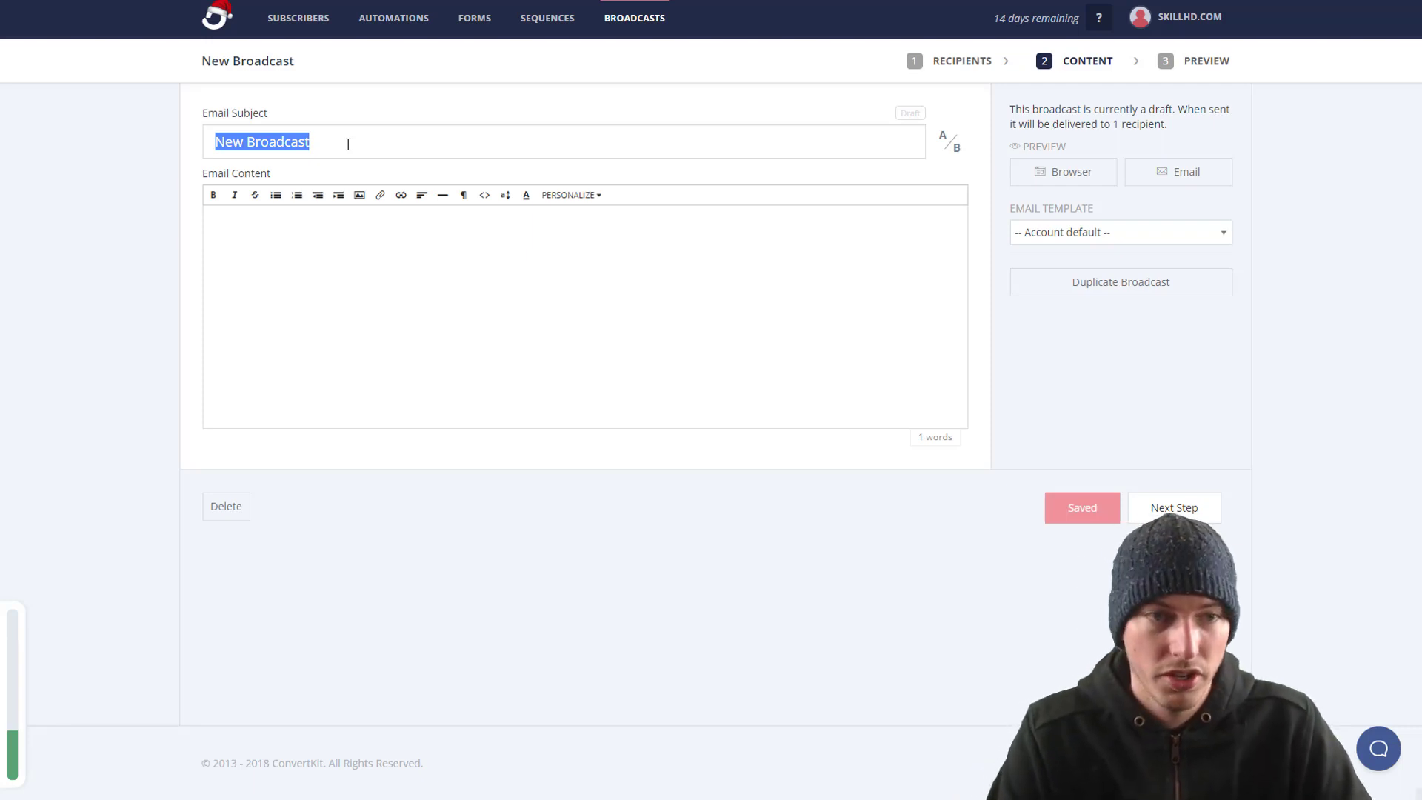
text(Test A)
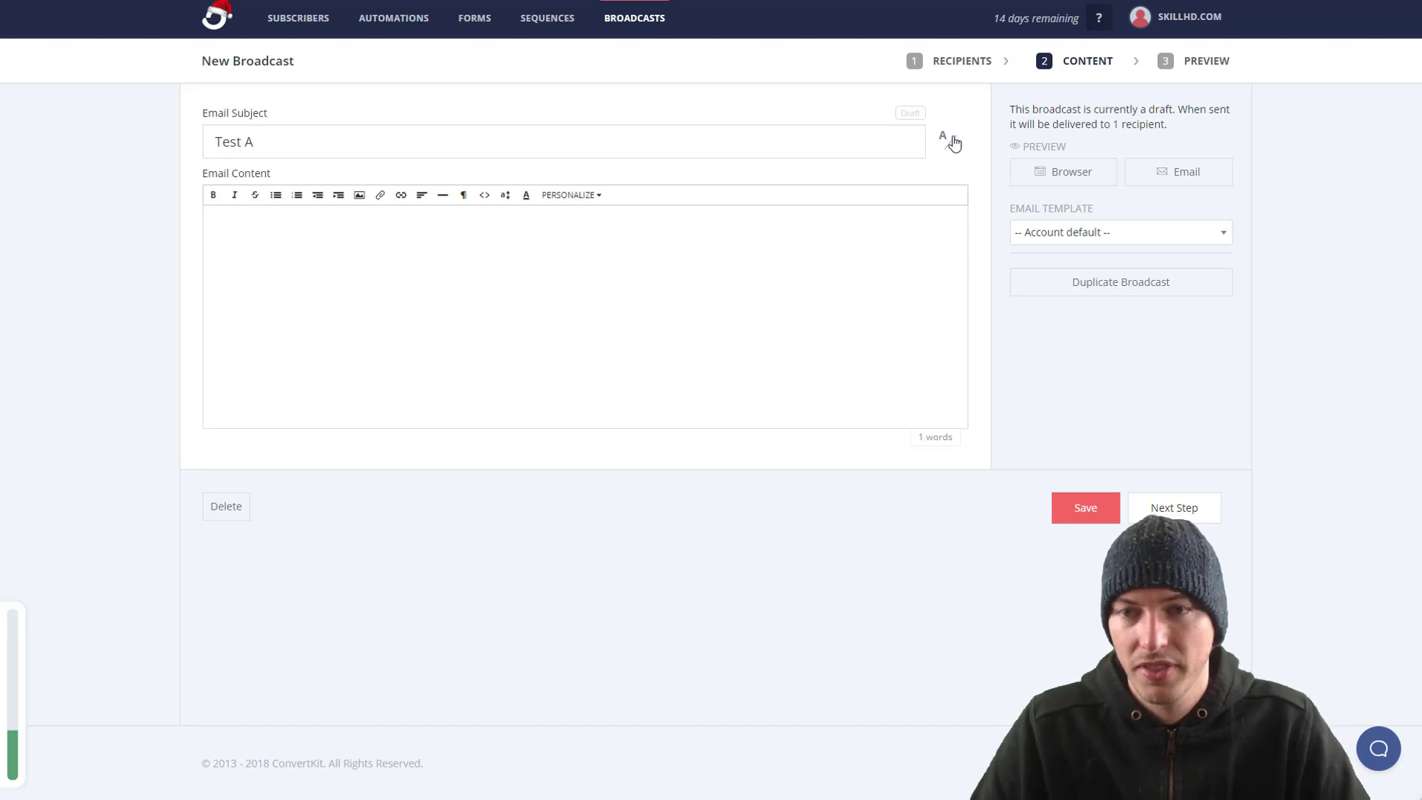
click(951, 141)
click(411, 185)
text(Test)
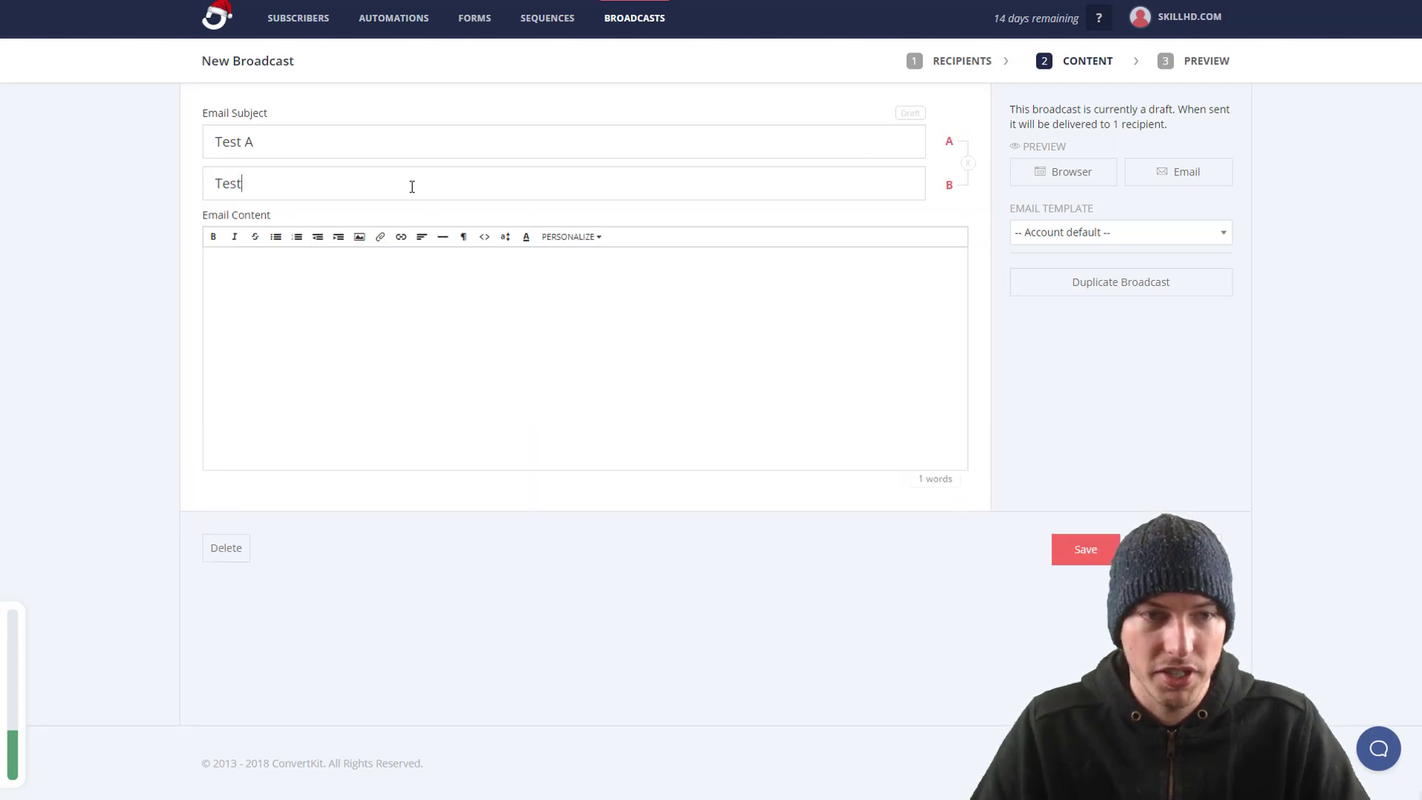
text( B)
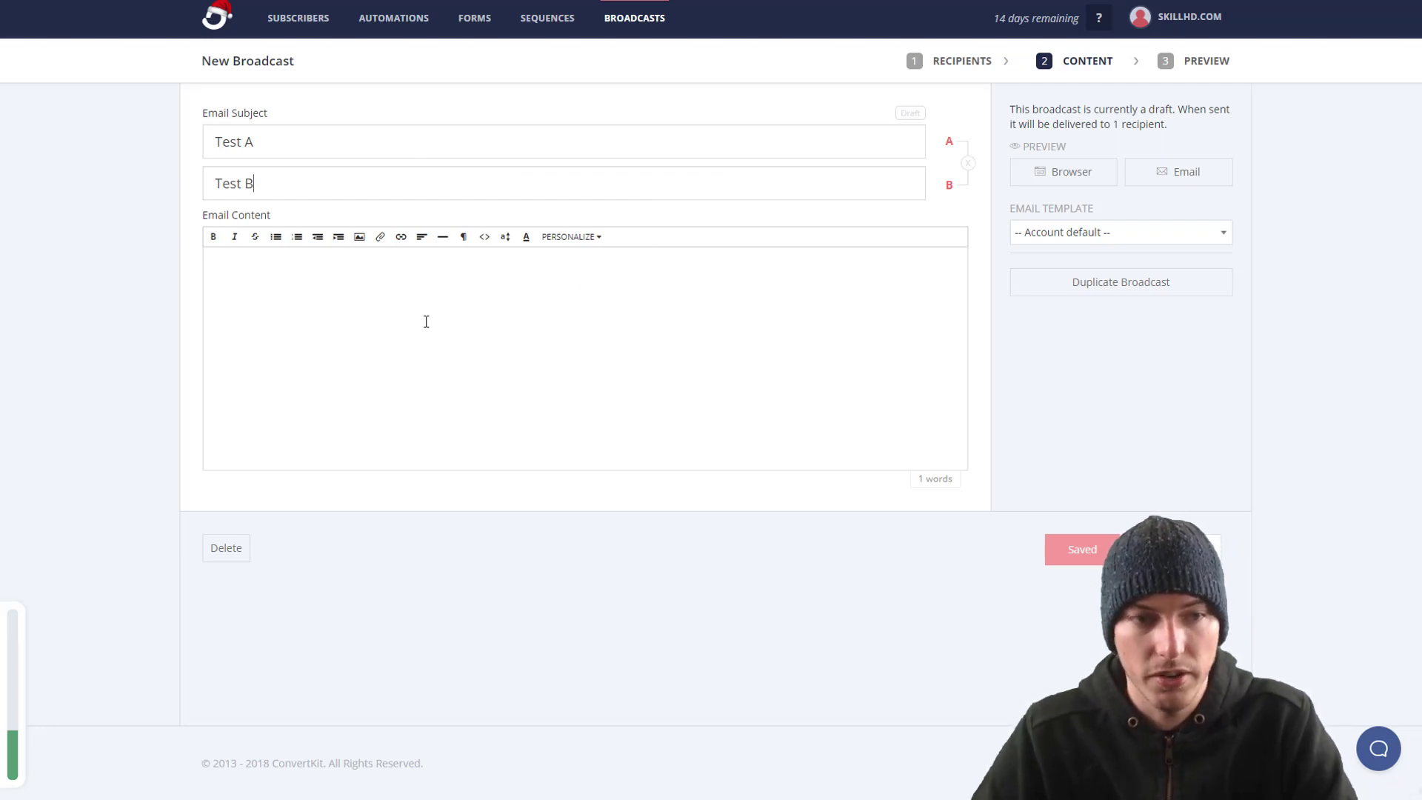
click(352, 296)
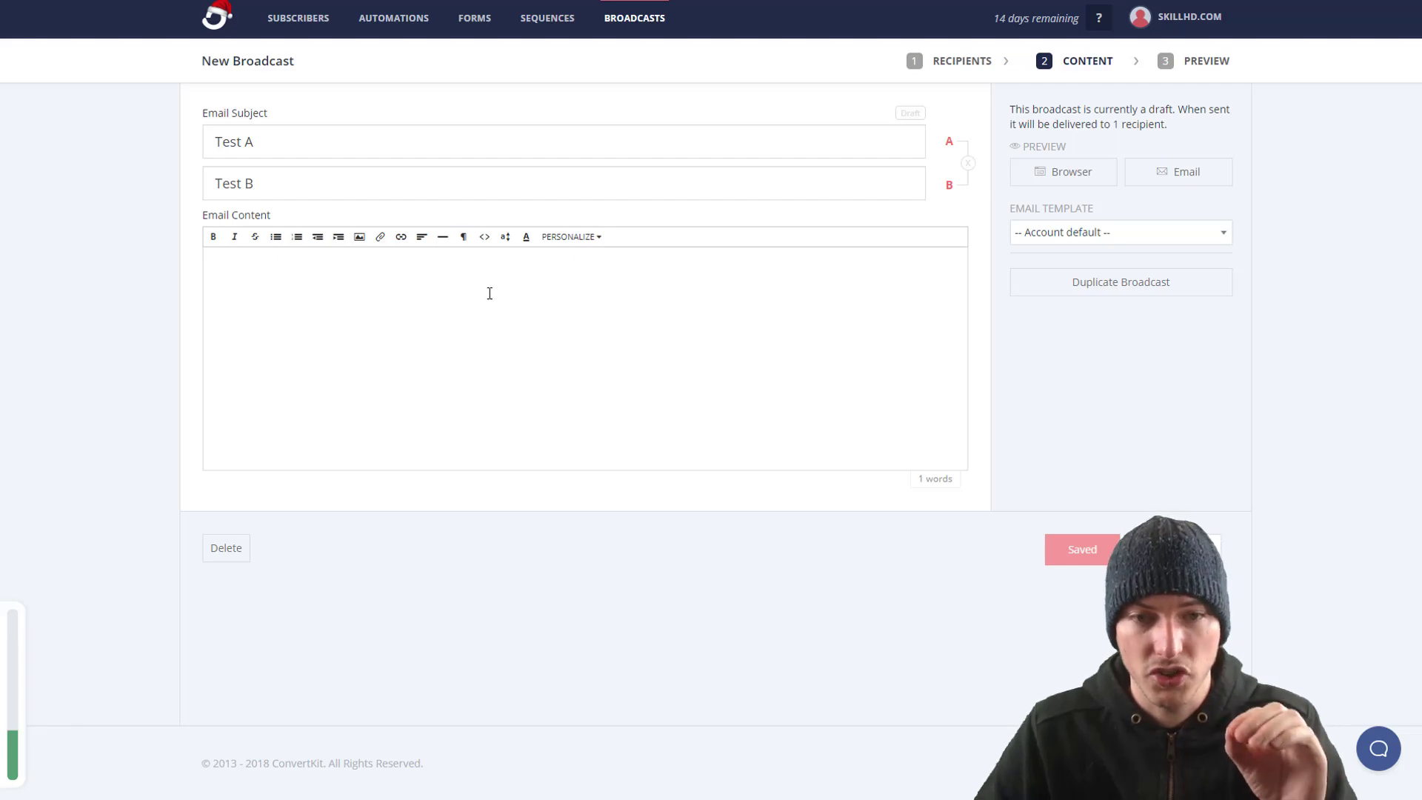
click(564, 241)
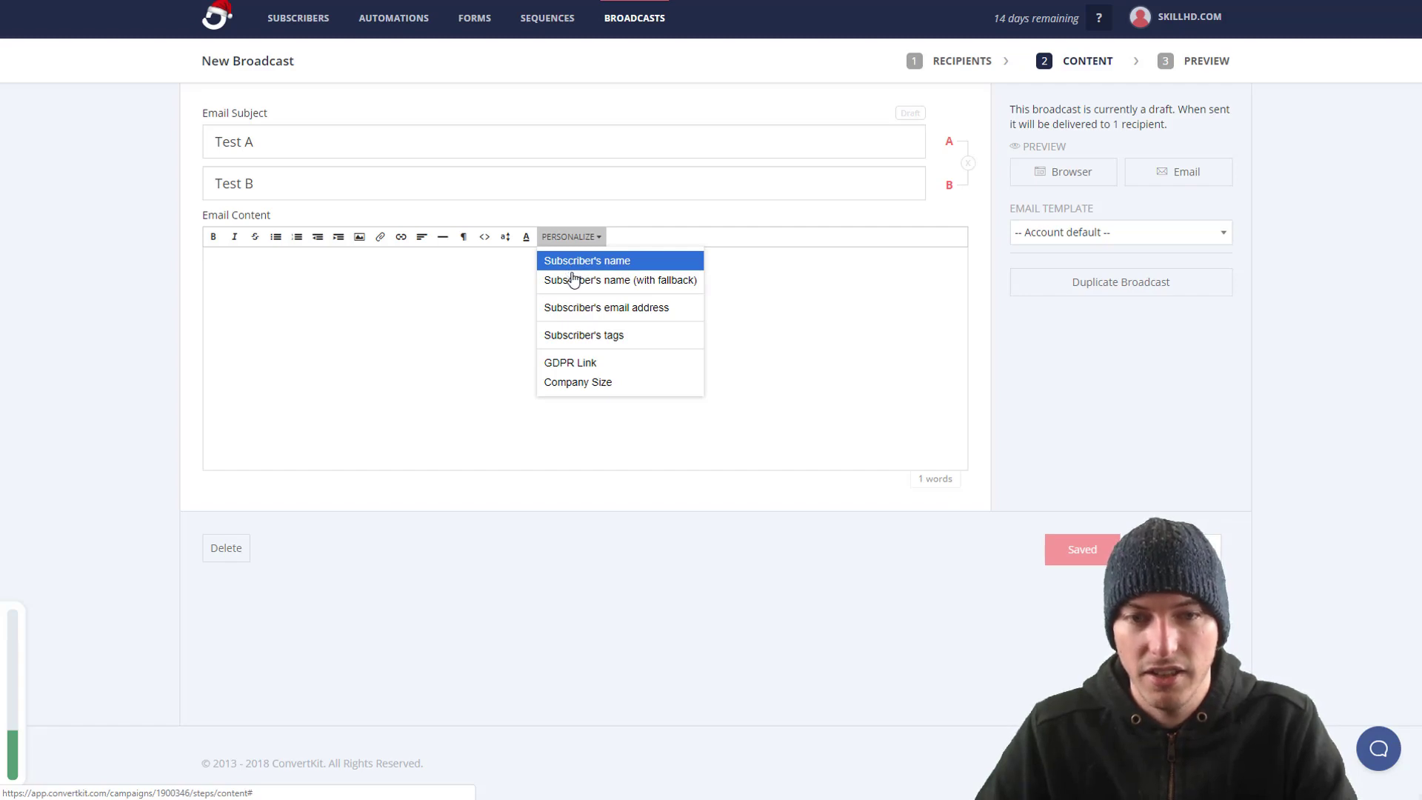
Step: Write a 'Hey {first name},' greeting, then replace it with the first-name greeting that falls back to Hello
click(569, 263)
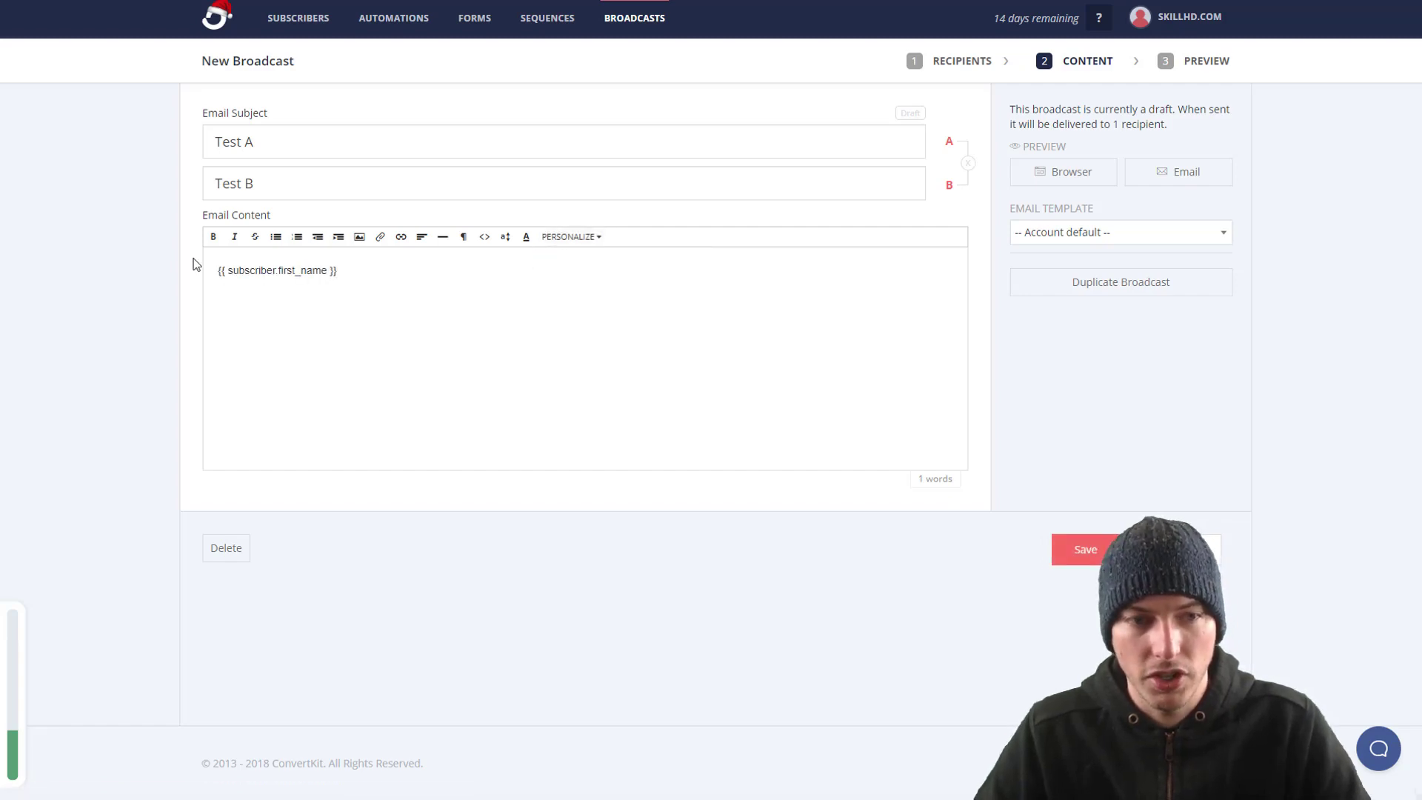
click(219, 270)
text(Hey)
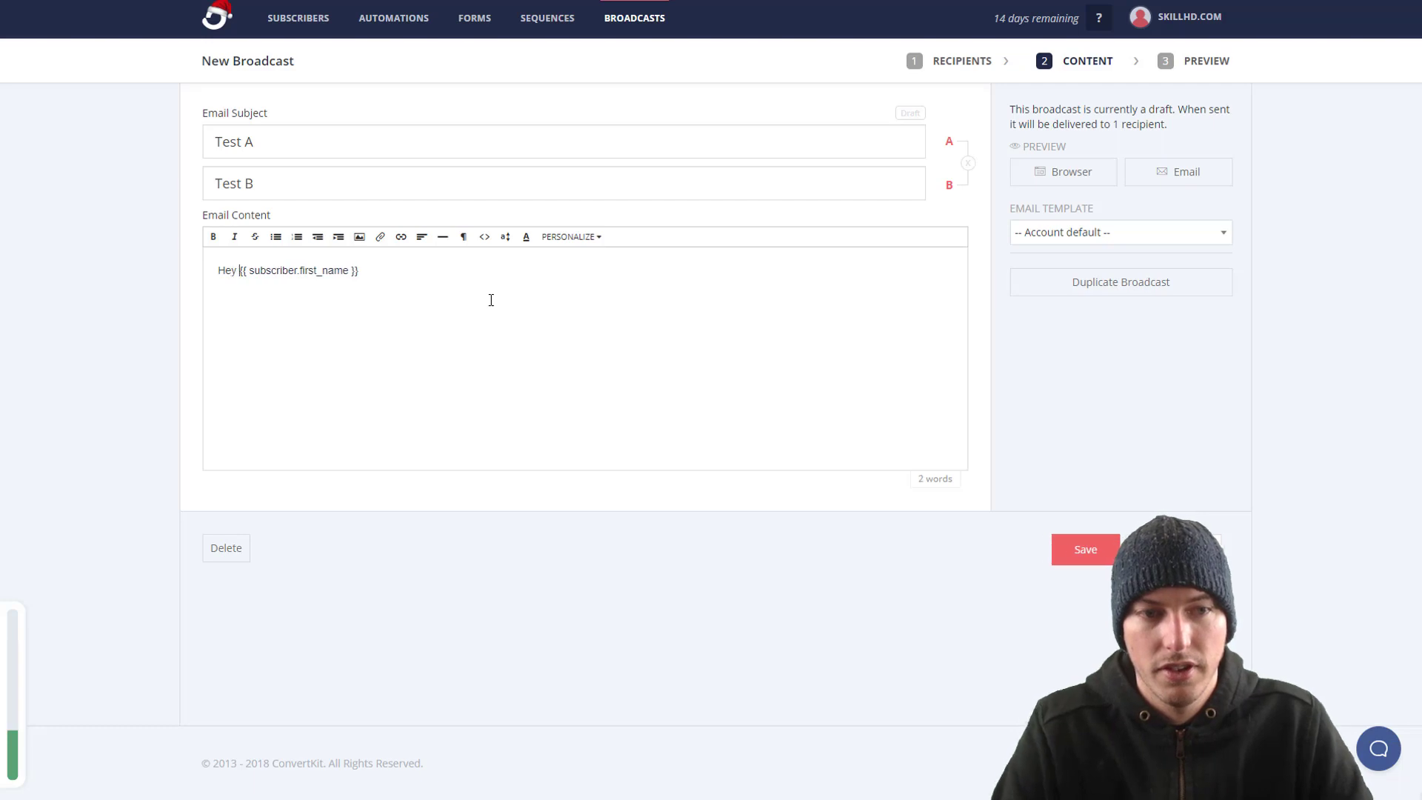
click(433, 267)
text(,)
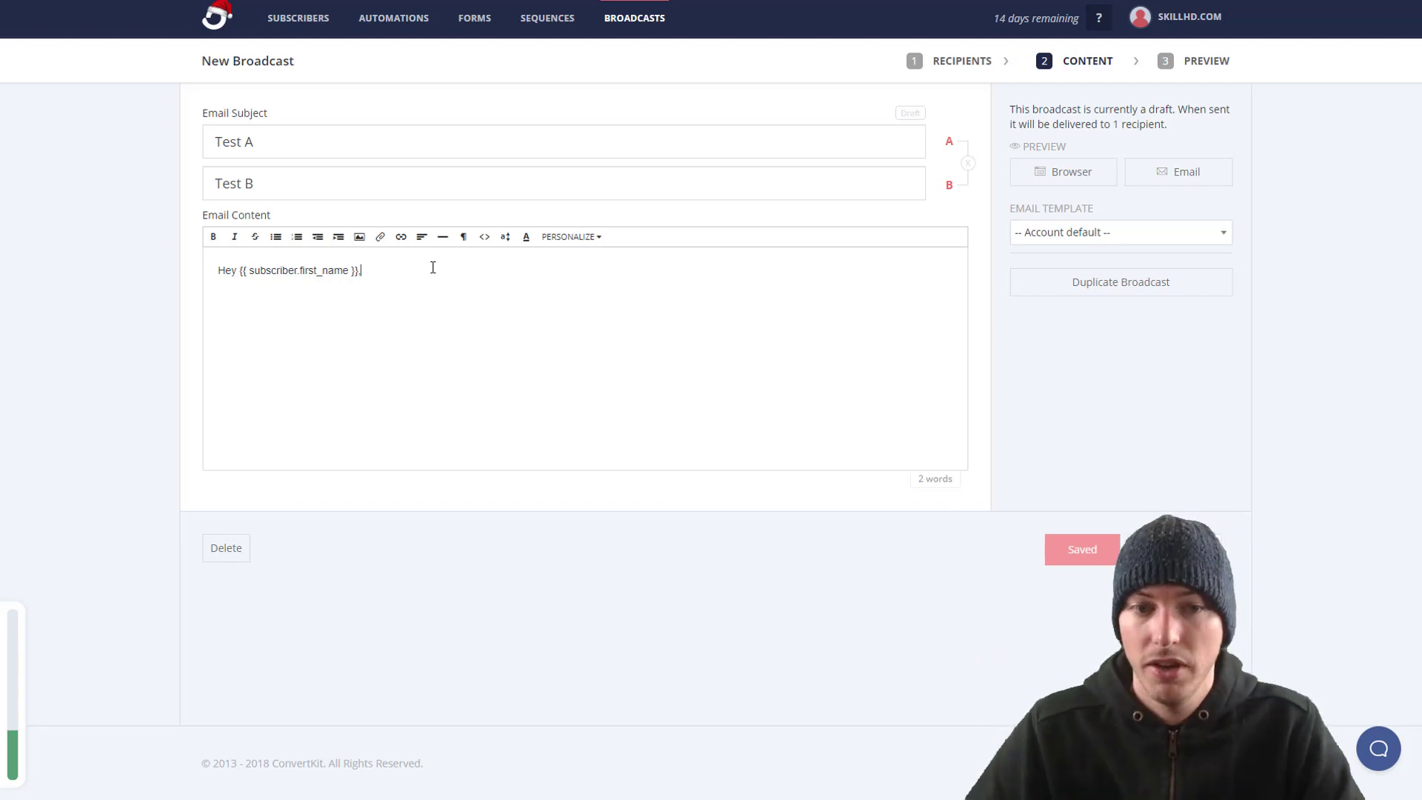
drag(433, 268, 32, 260)
click(571, 236)
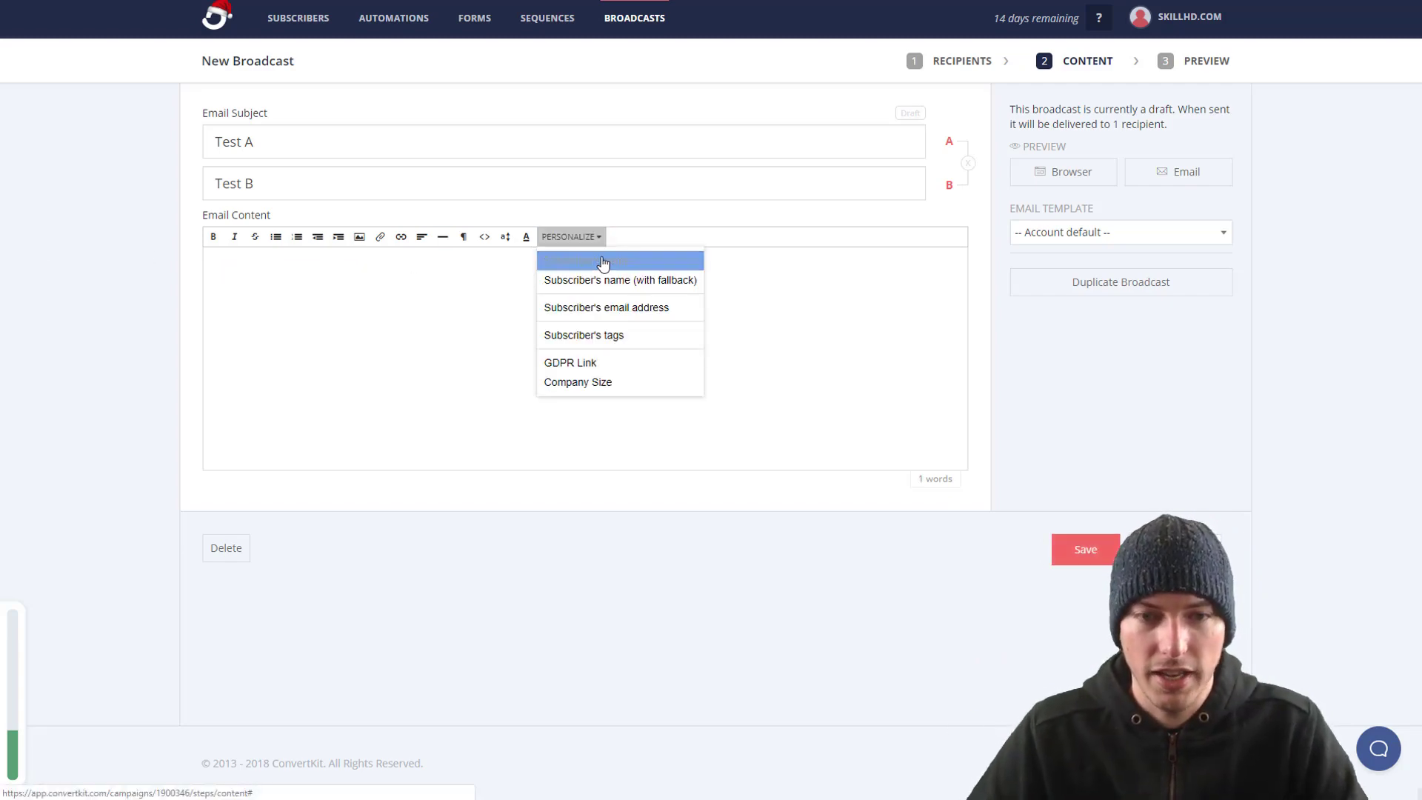
click(603, 280)
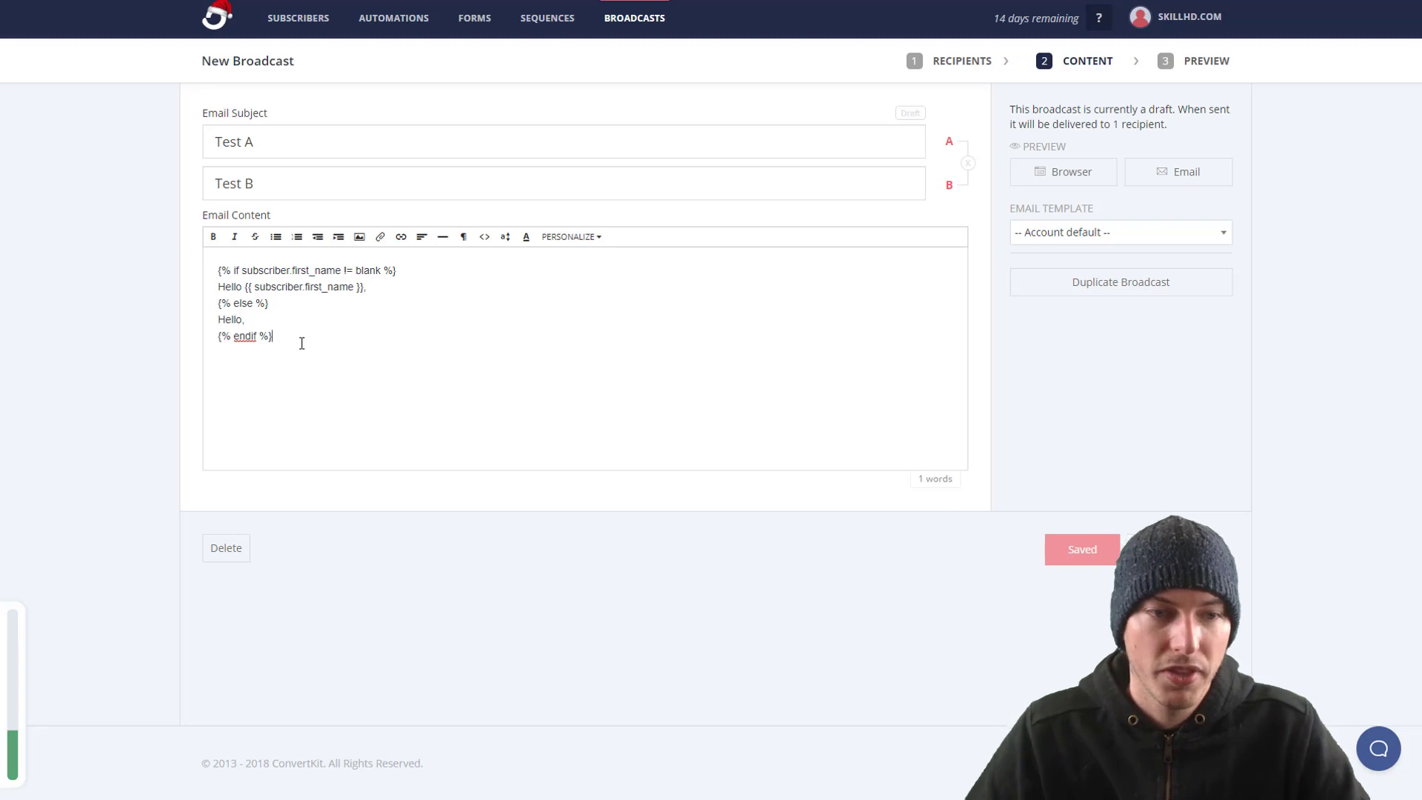
Step: Insert the {{ subscriber.company_size }} merge tag into the body and go on to Preview
click(571, 237)
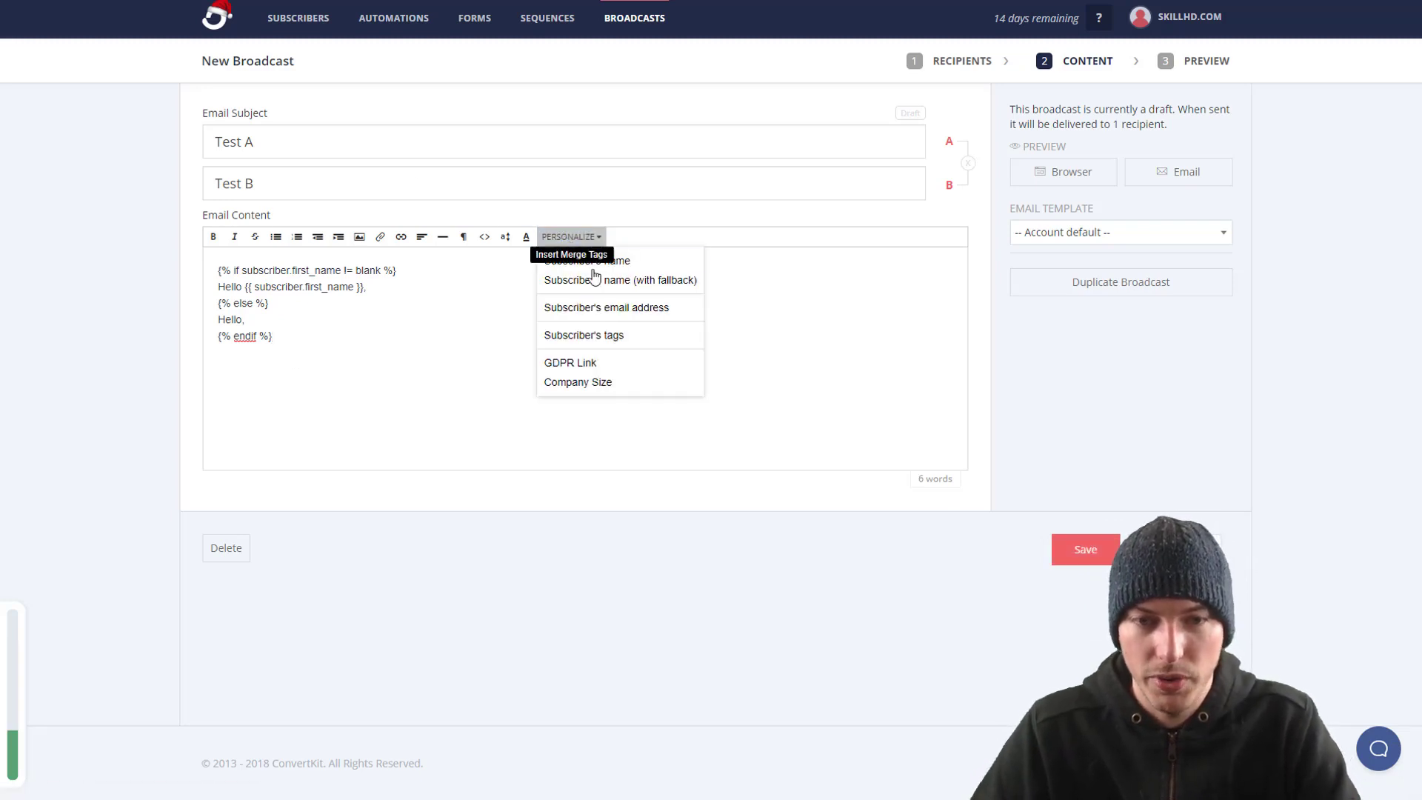
click(617, 386)
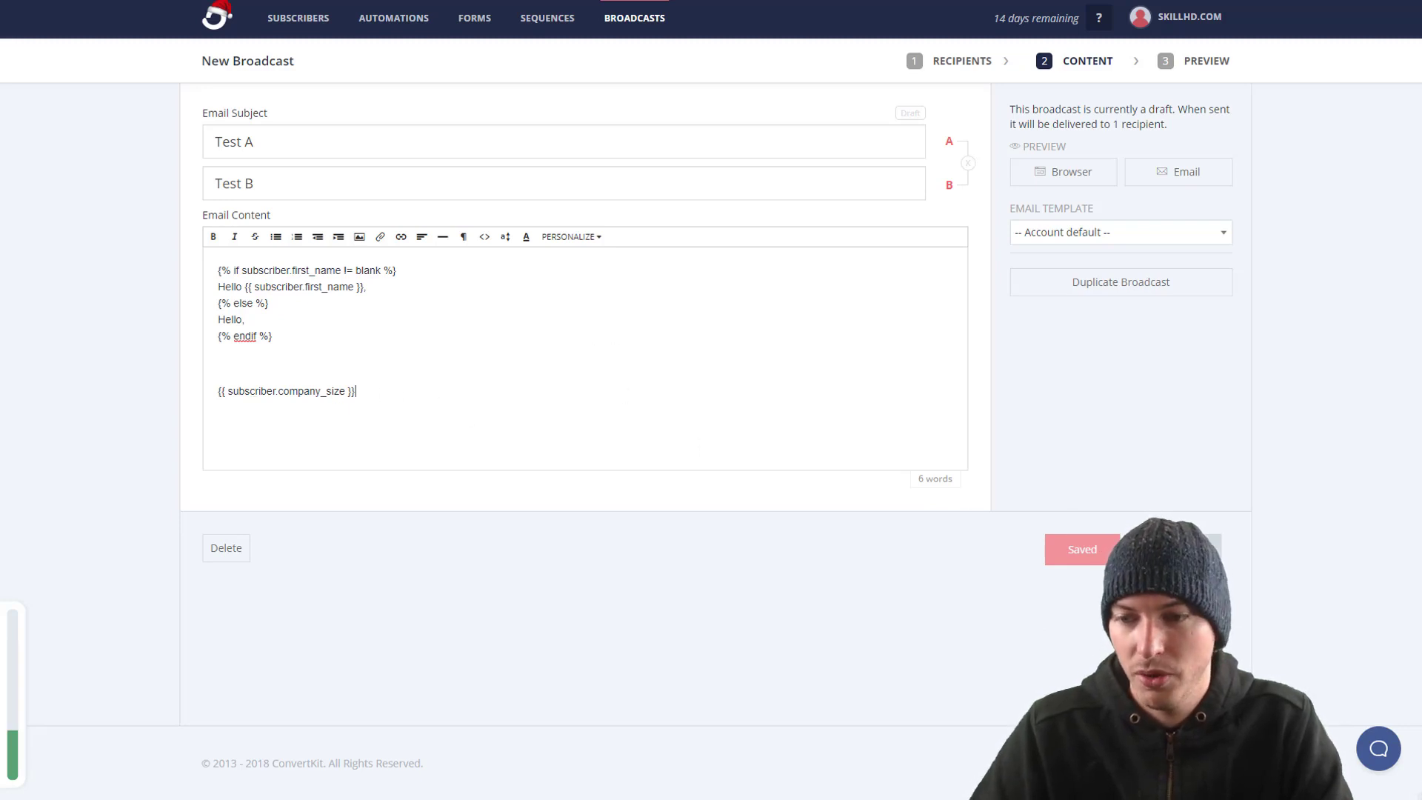
click(1178, 549)
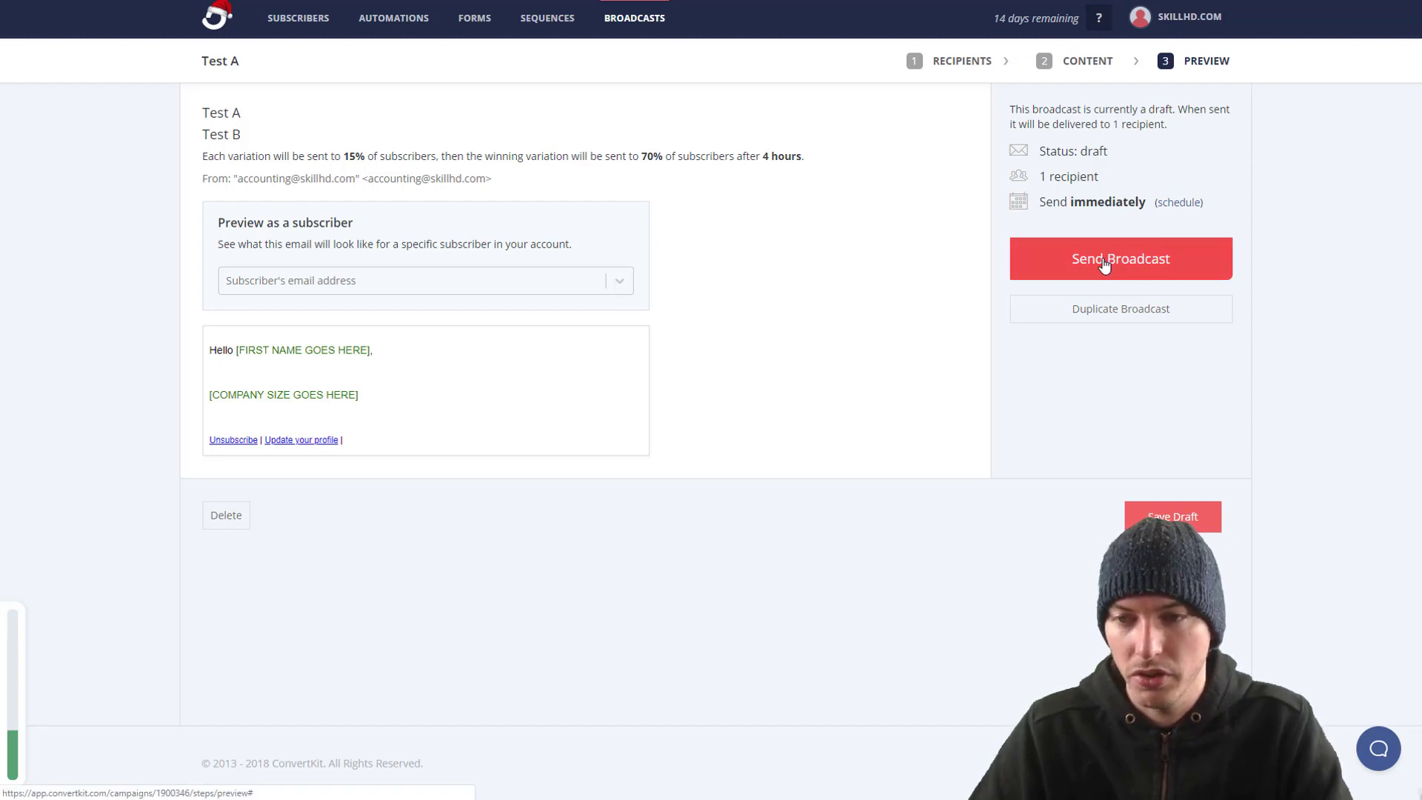
Step: Schedule the broadcast for Dec 13, 2018 at 2:05 AM and save it as a draft
click(1178, 204)
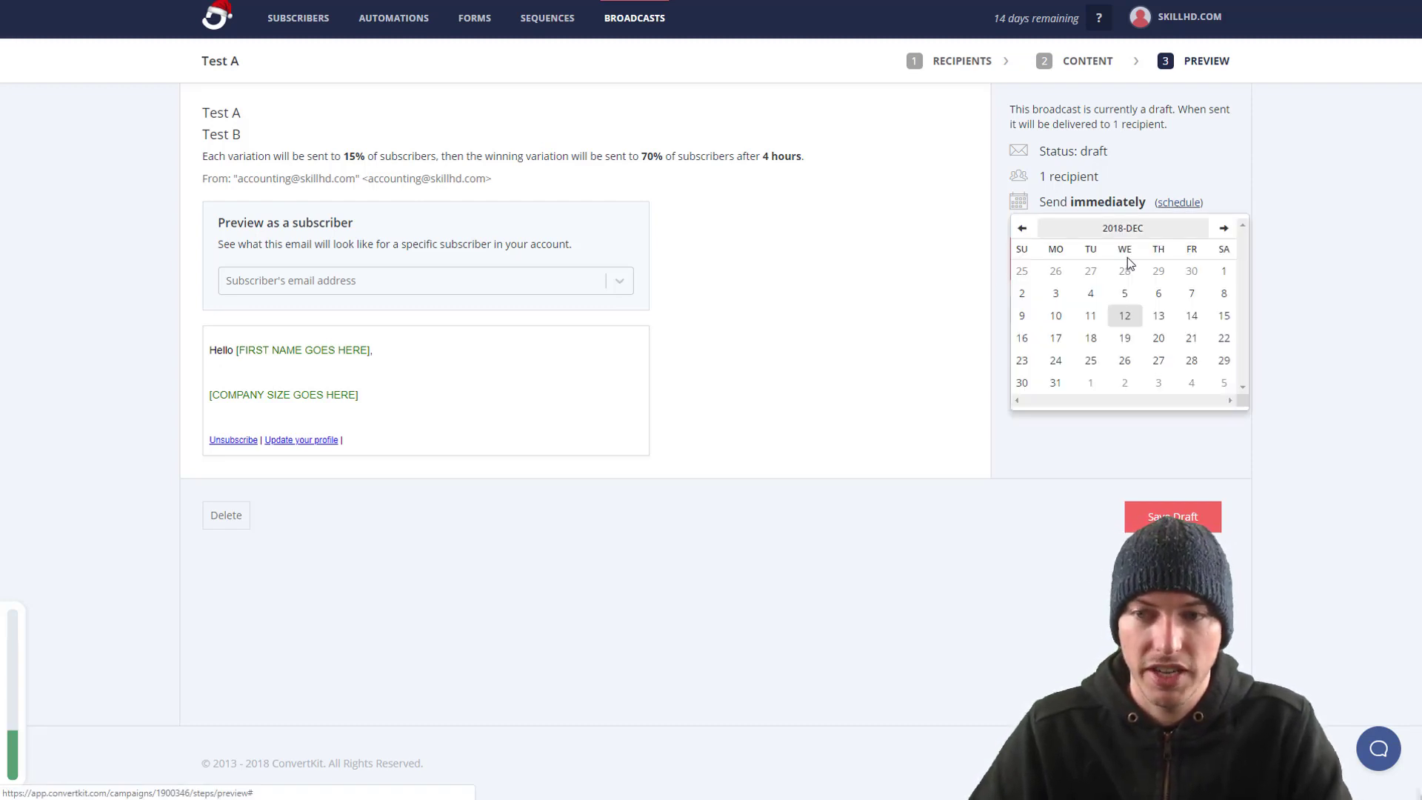
click(1159, 319)
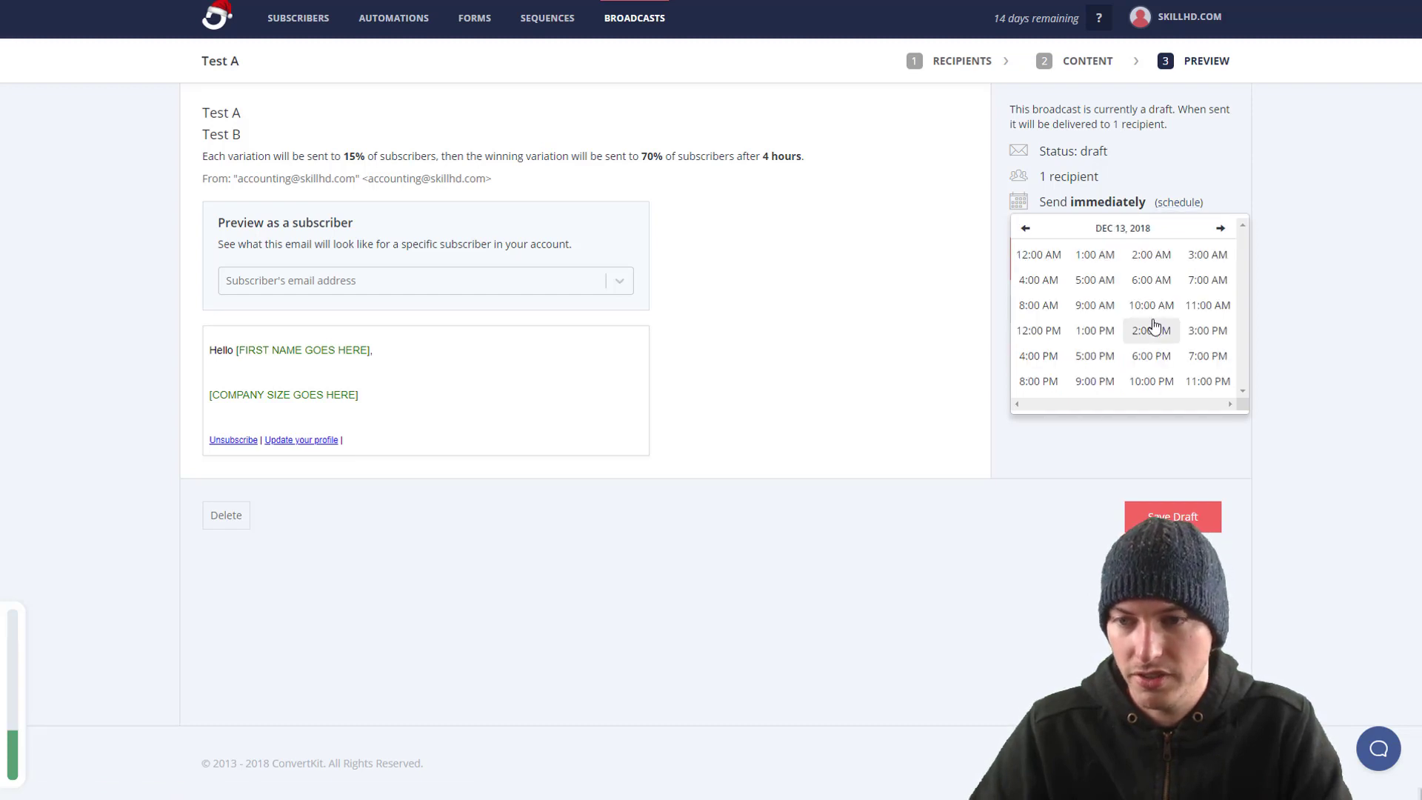
click(1152, 254)
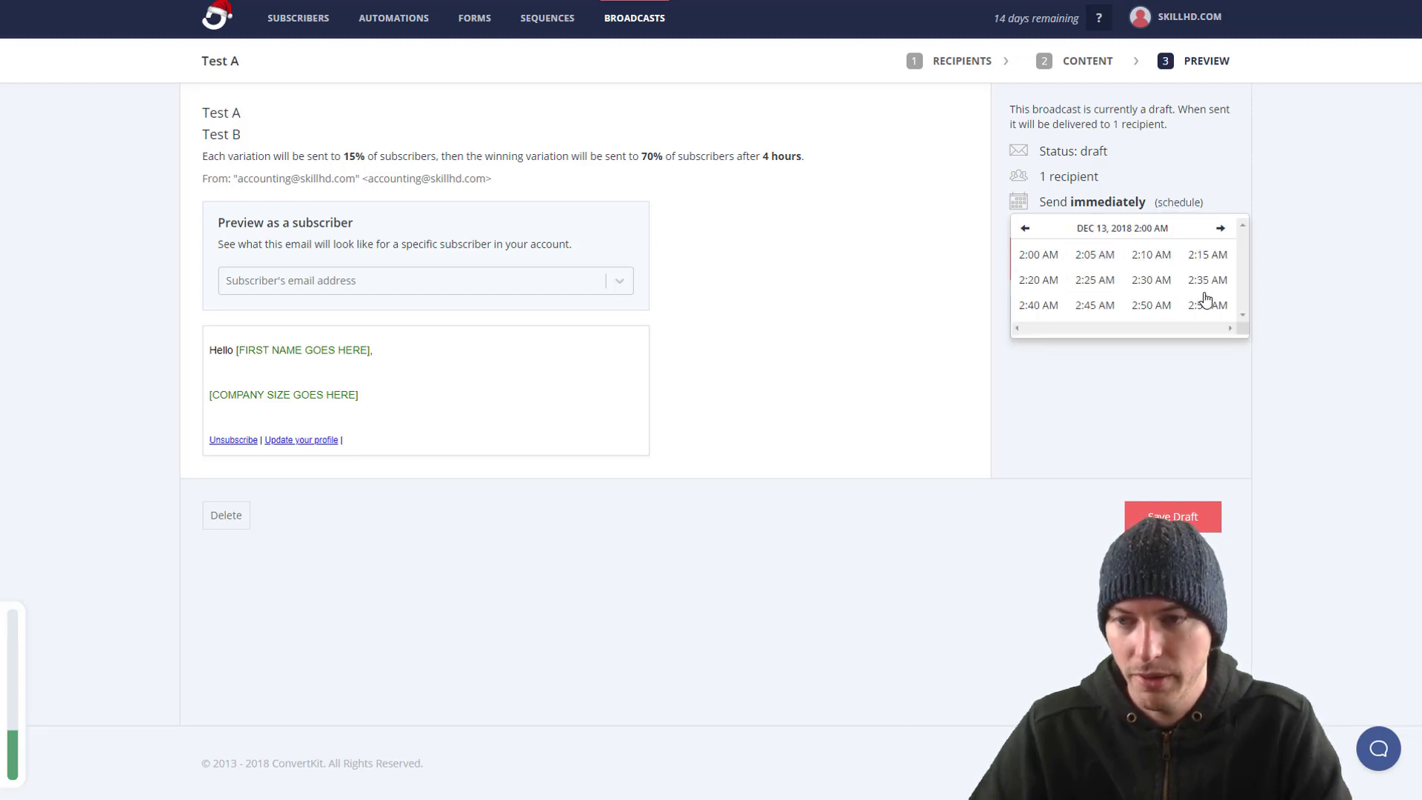
click(1074, 259)
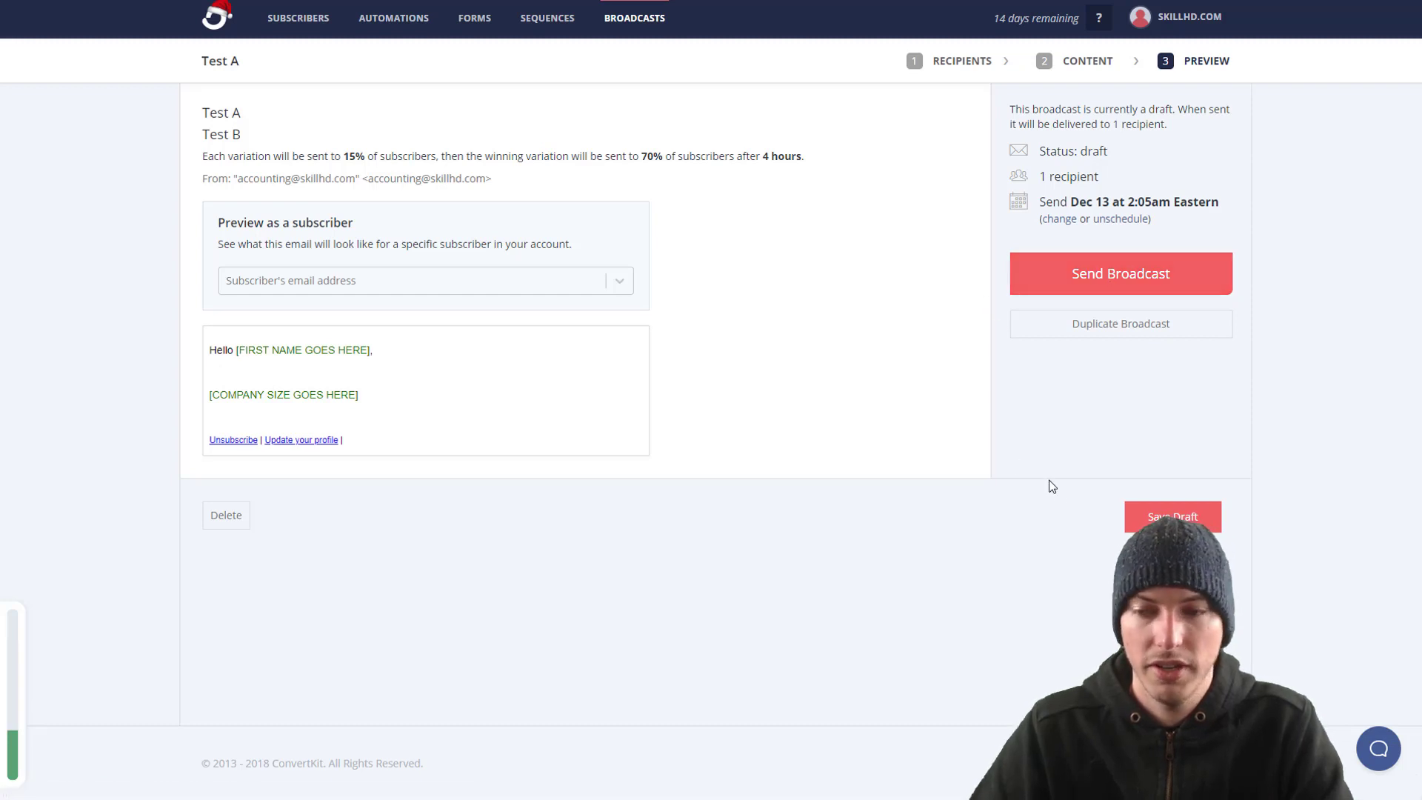
click(1161, 515)
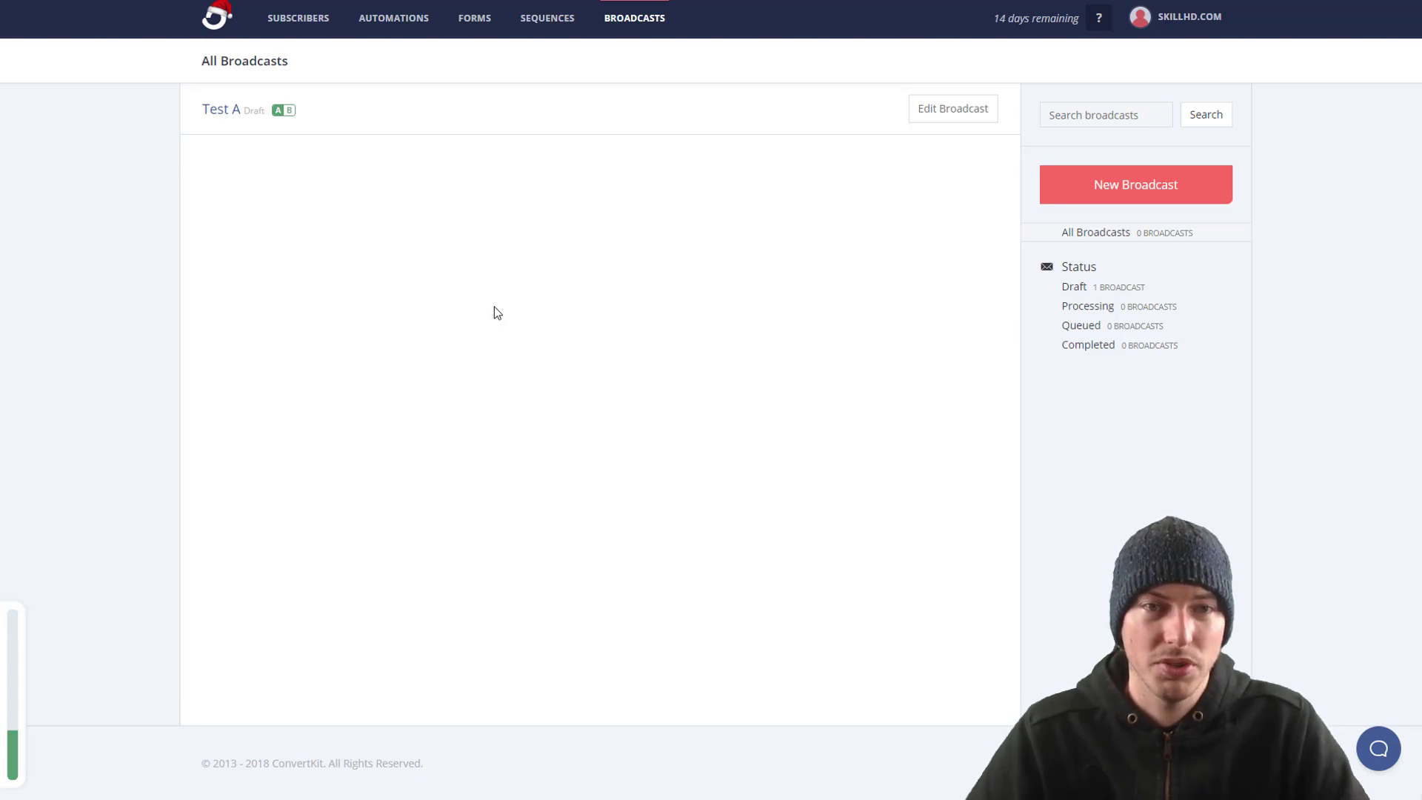
Step: On the Subscribers page, add and save a tag named Pet(Tricks)
click(295, 19)
scroll(973, 387, down, 3)
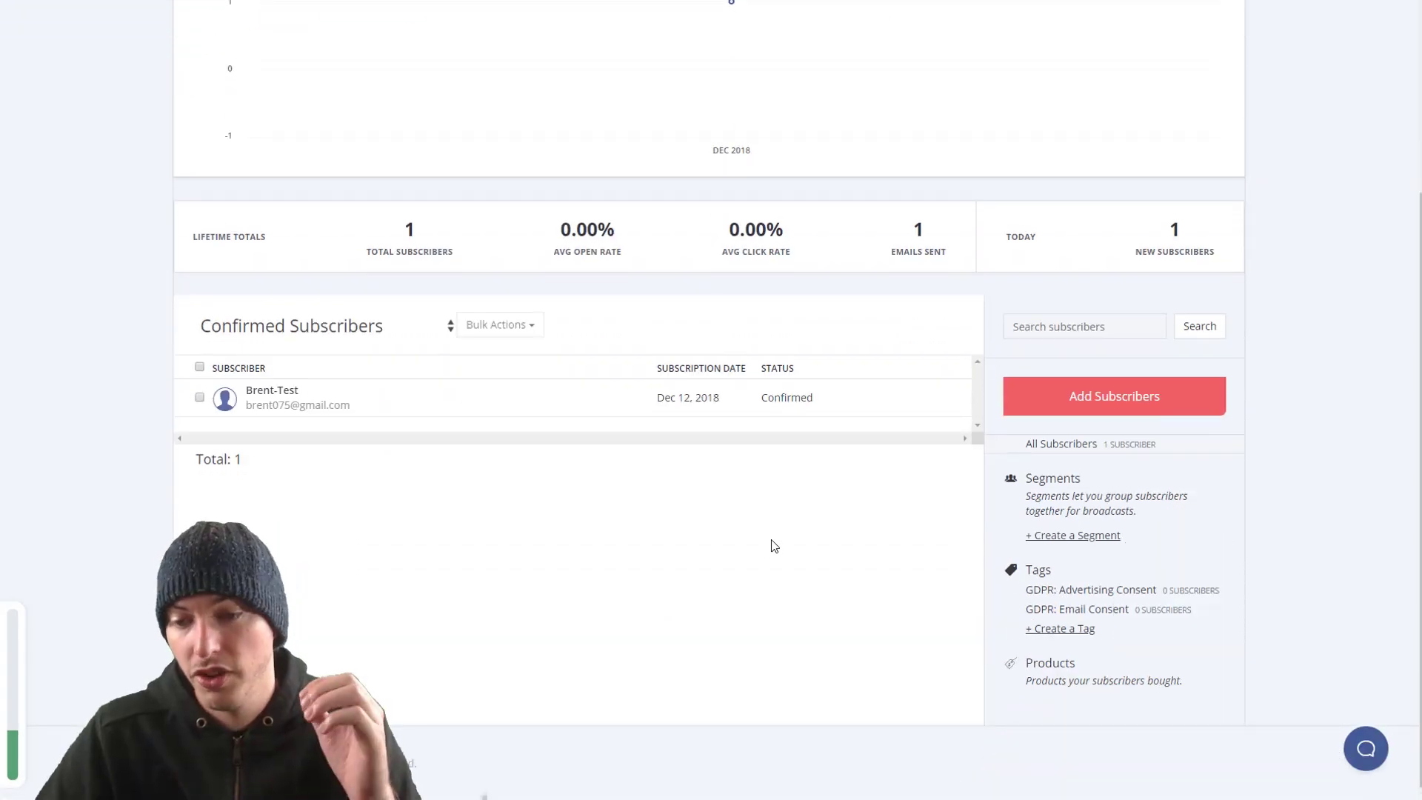
scroll(772, 547, up, 2)
scroll(772, 546, down, 2)
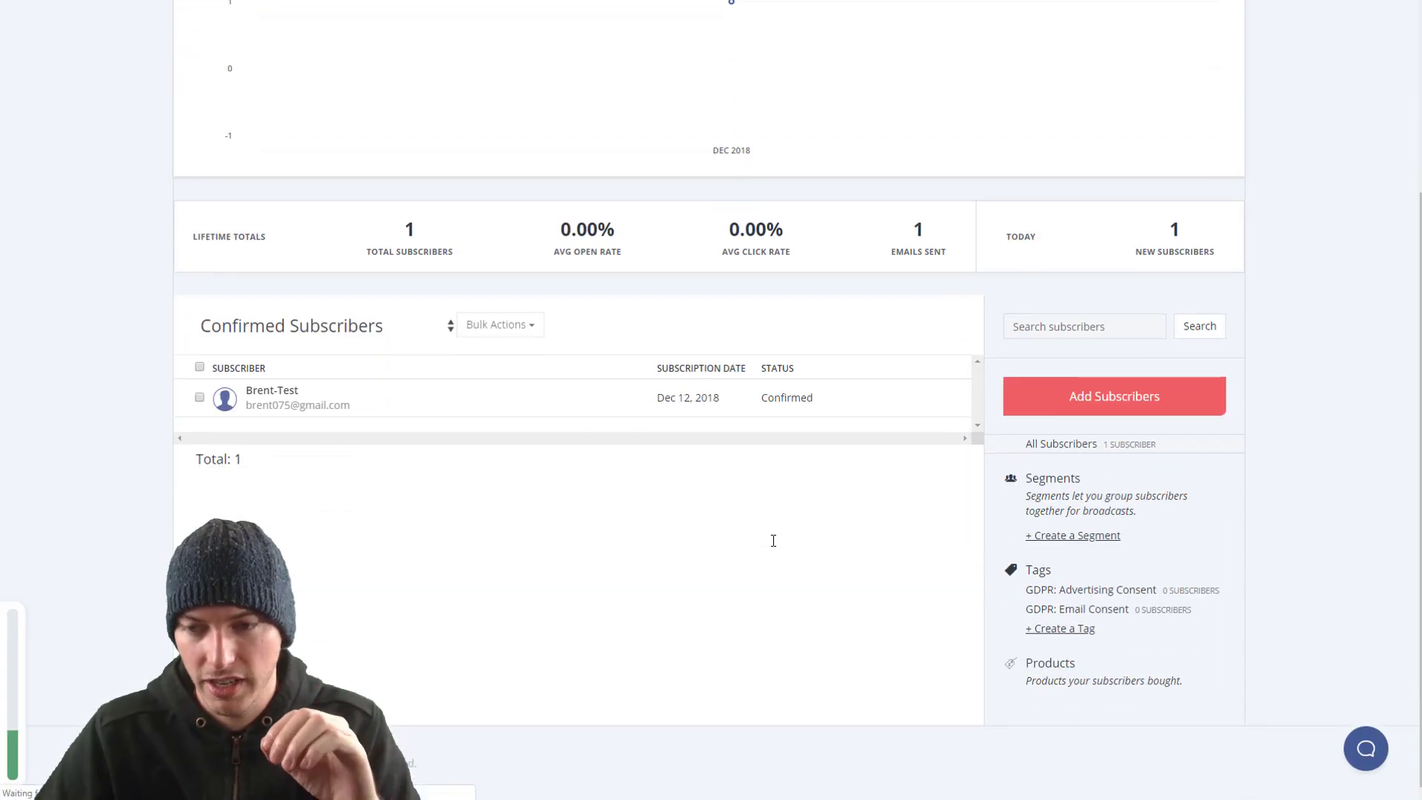
click(1069, 636)
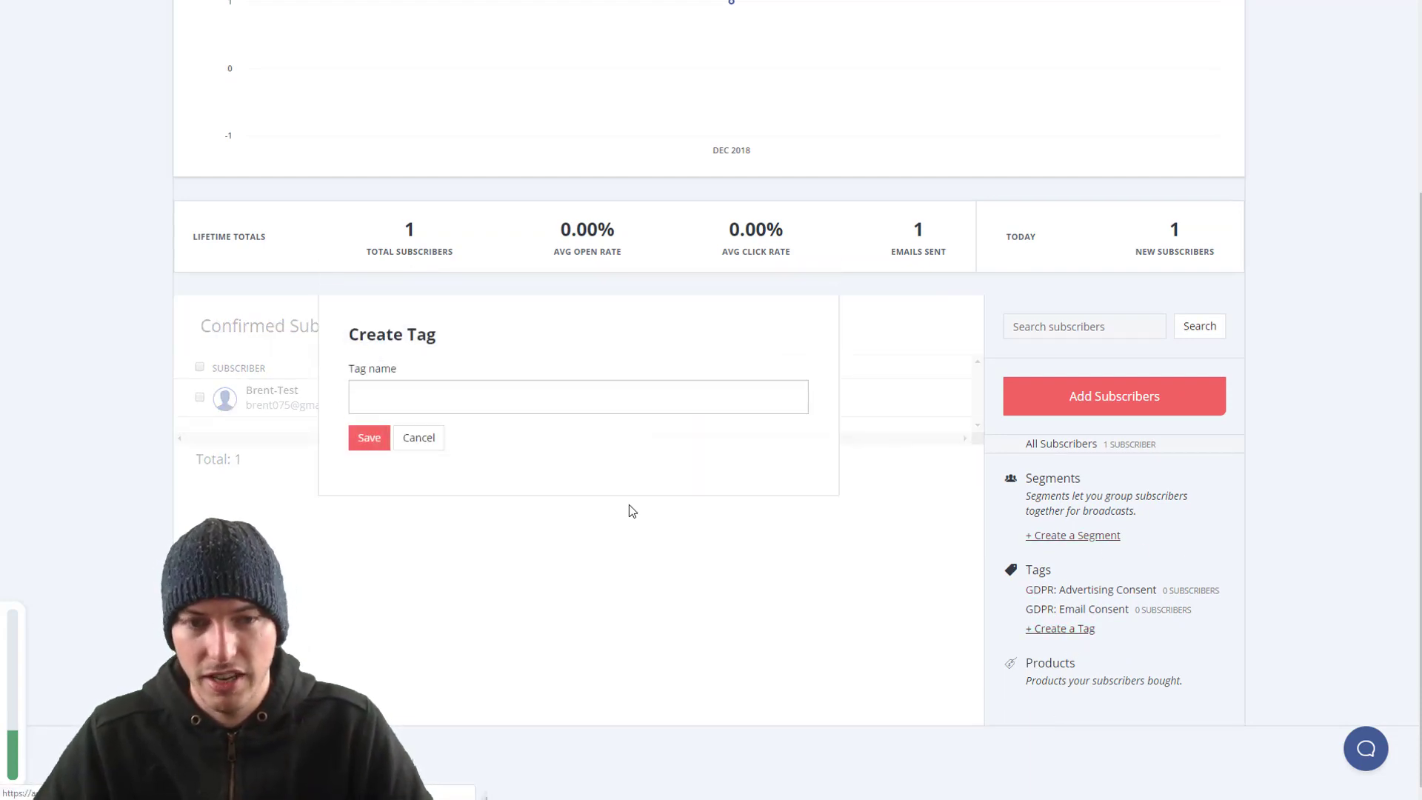
click(472, 387)
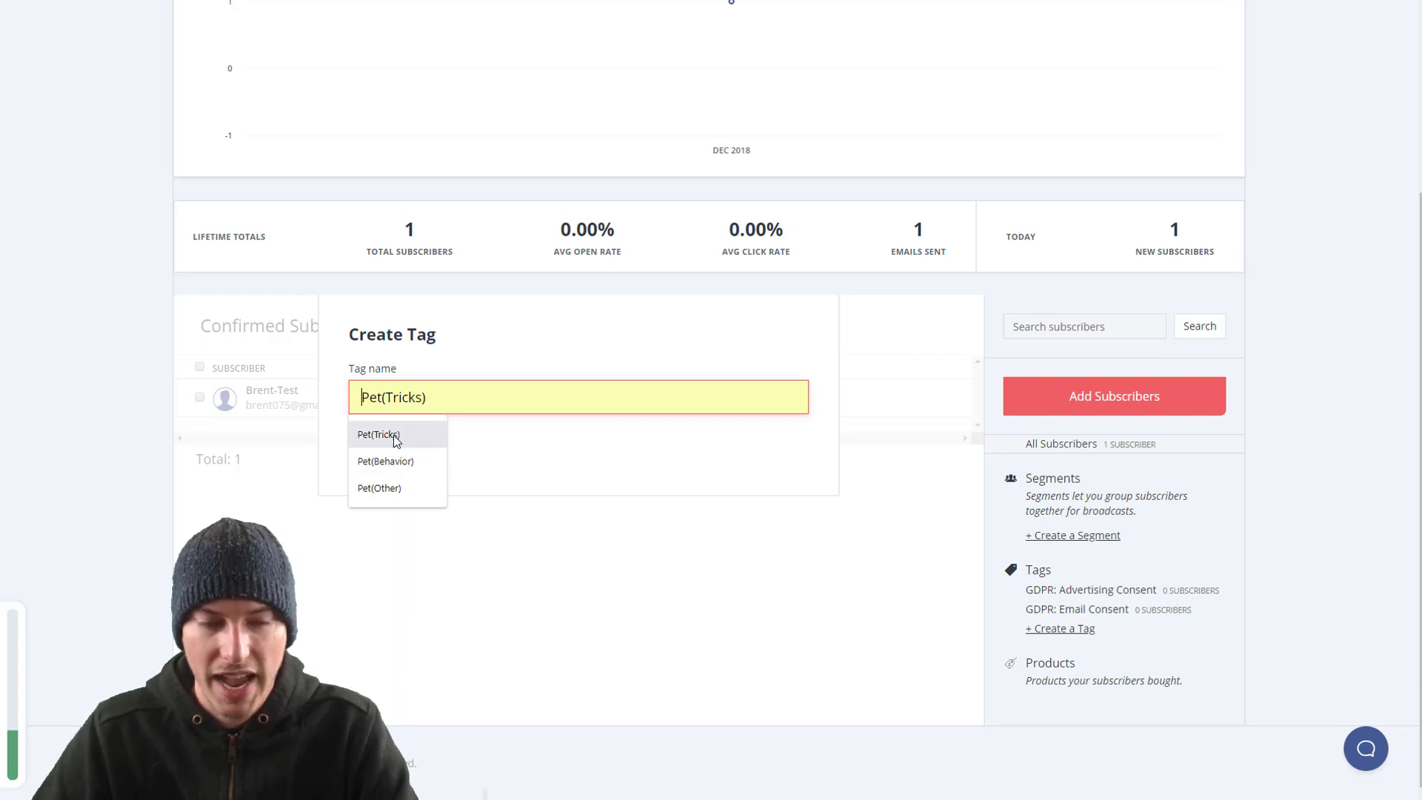
click(395, 437)
click(370, 438)
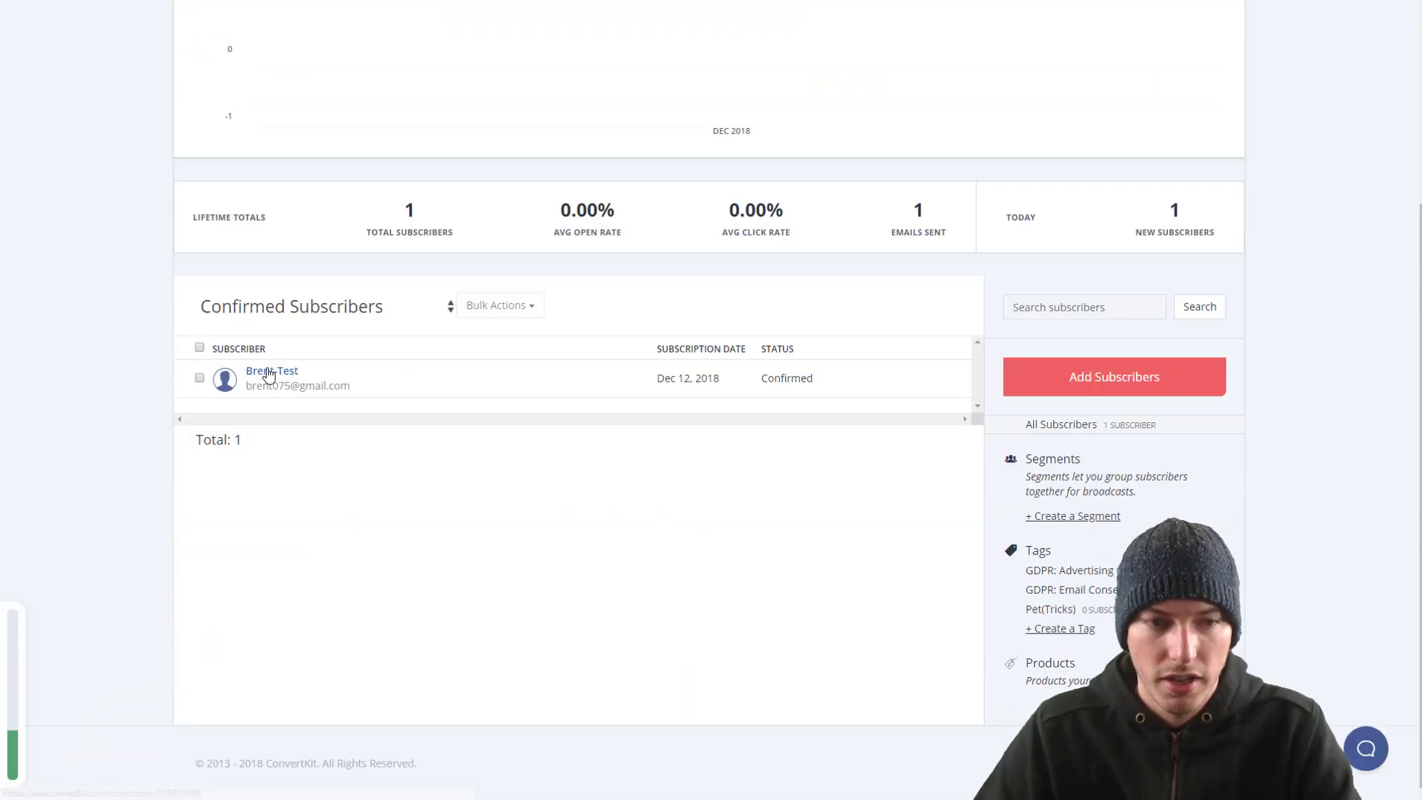
Step: Tag the test subscriber's profile with Pet(Tricks), then go to Broadcasts
click(268, 372)
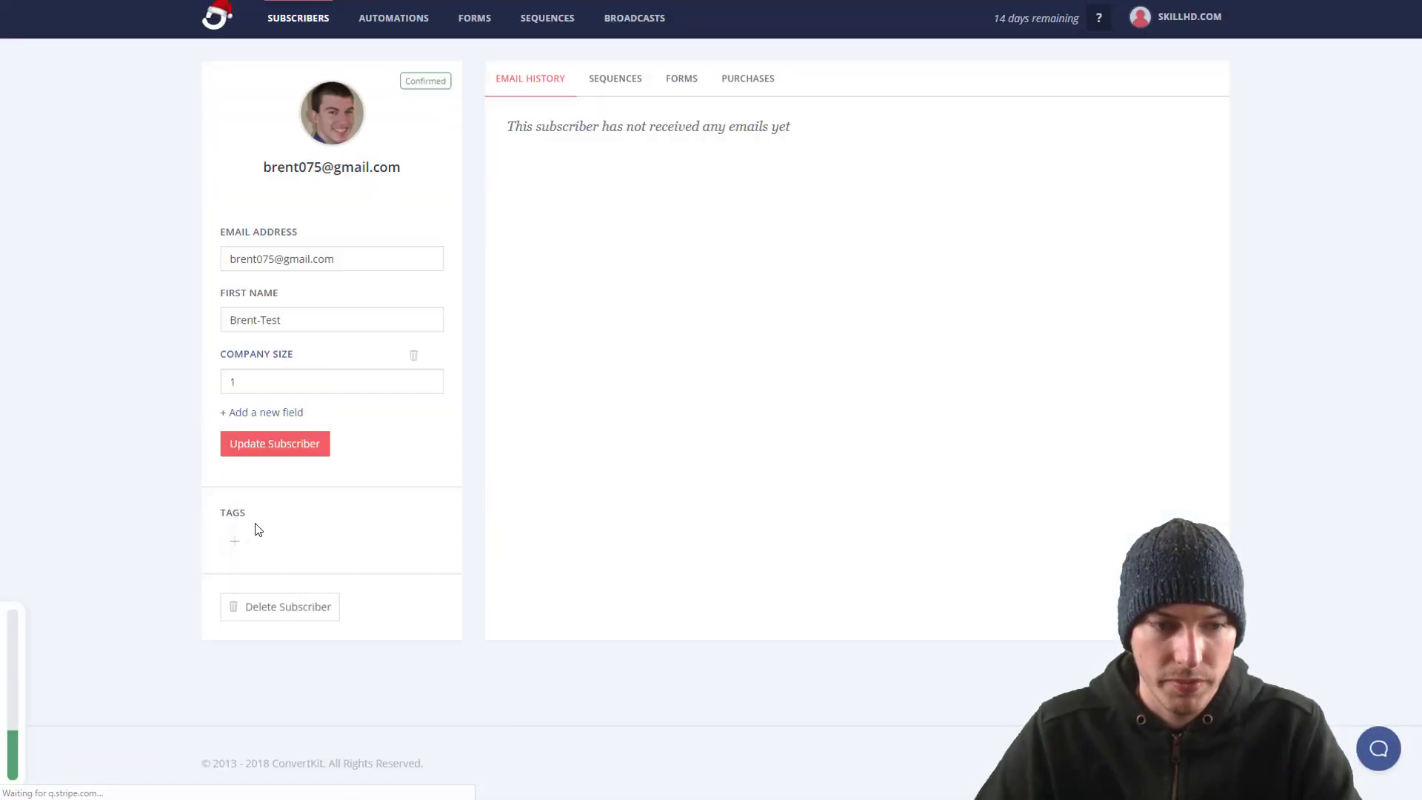
click(233, 541)
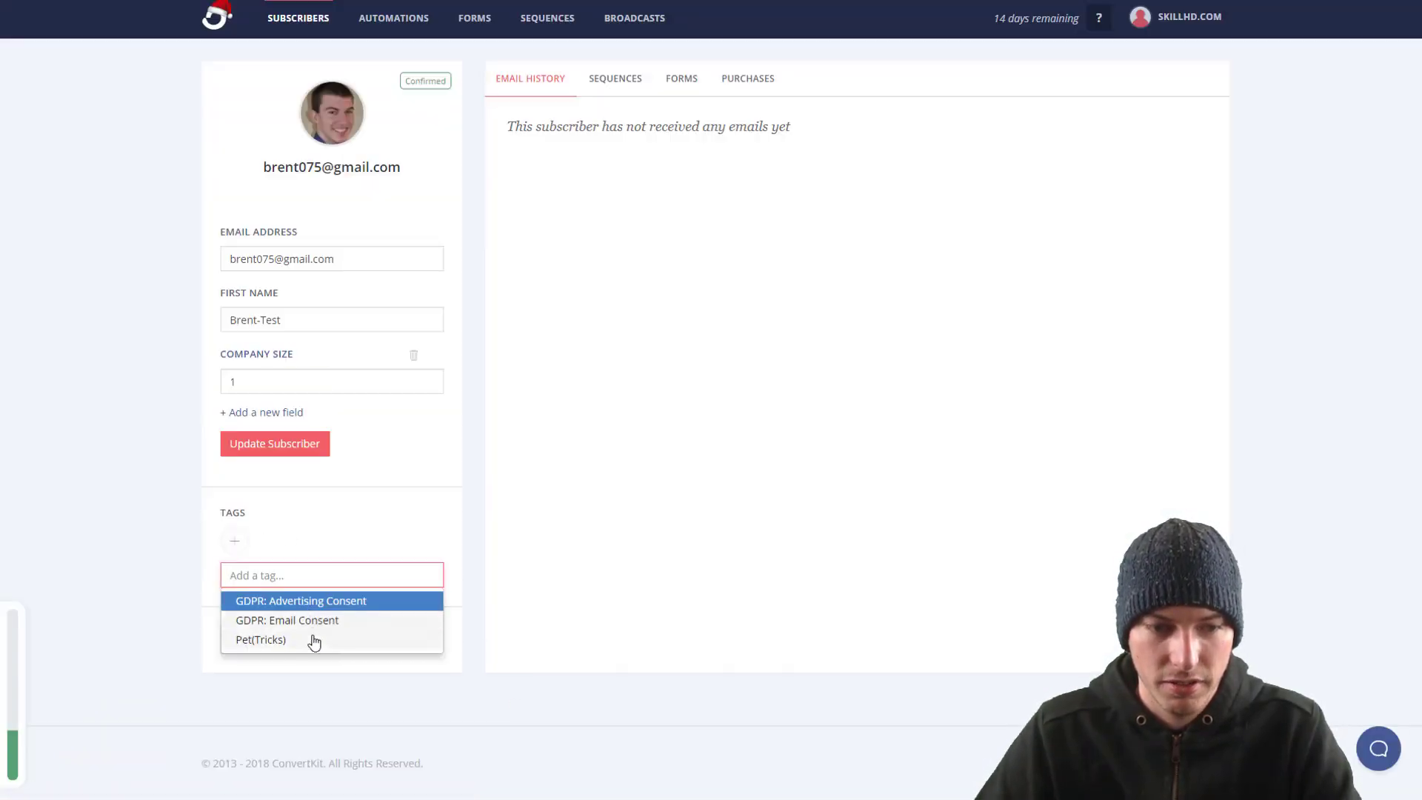
click(311, 640)
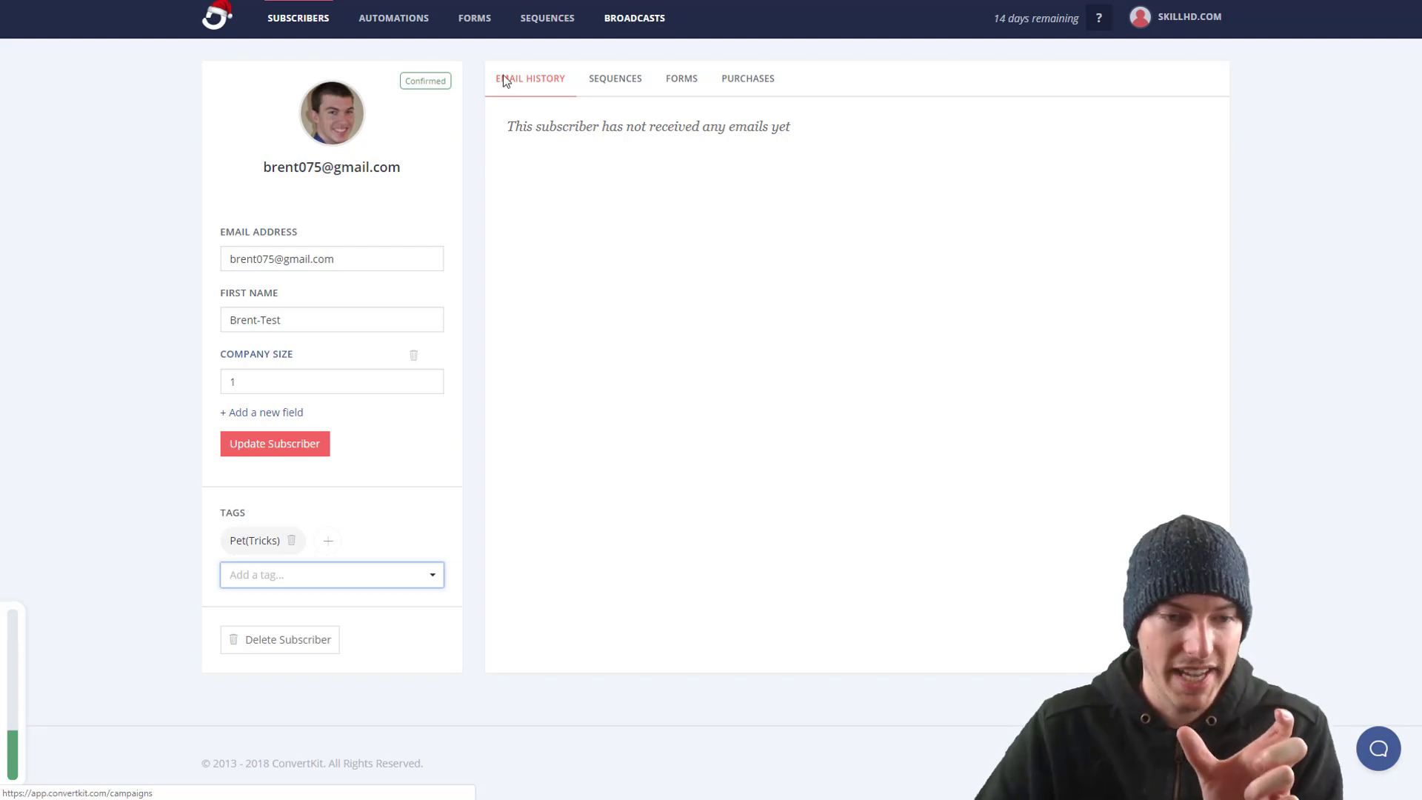
mouse_move(274, 542)
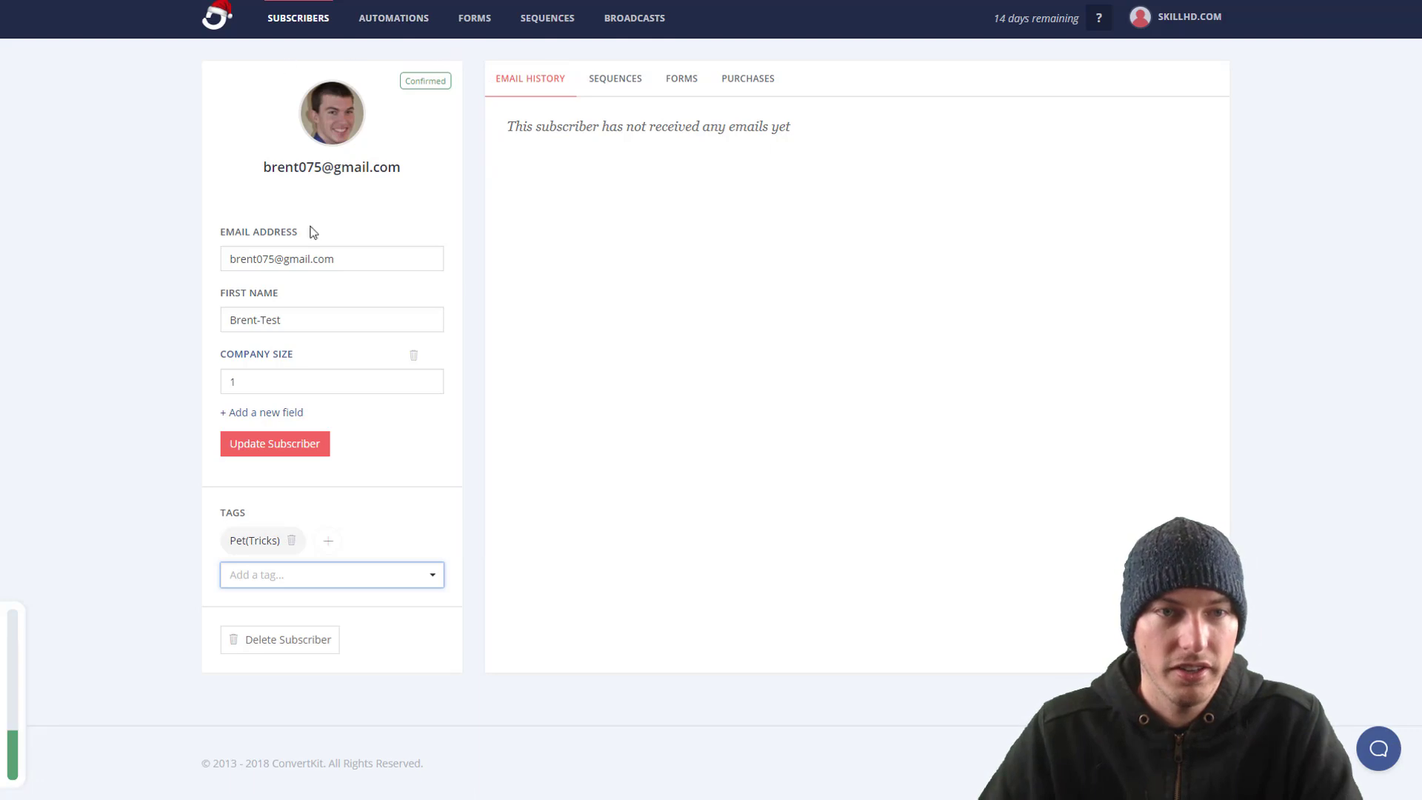
click(639, 17)
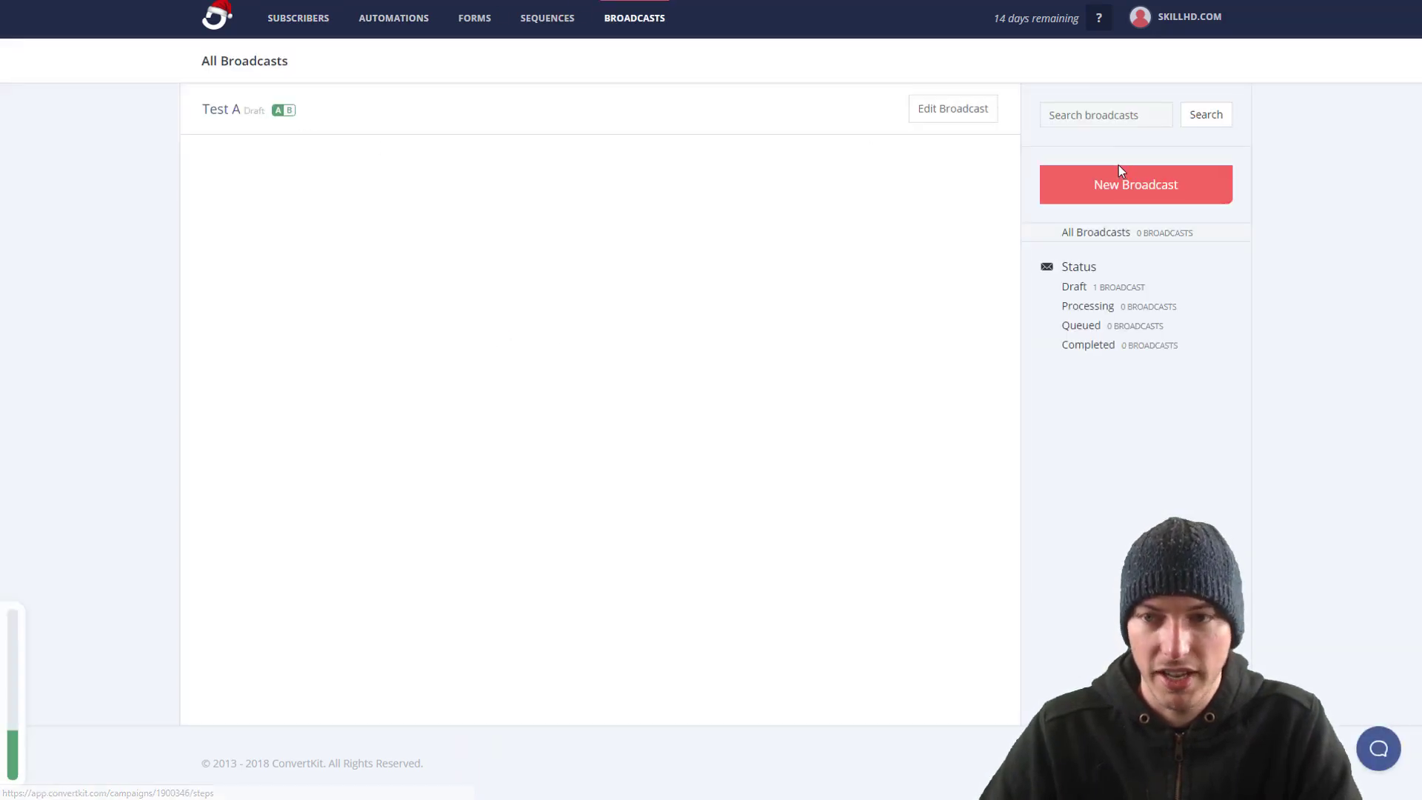
Step: Create a new broadcast limited to subscribers tagged Pet(Tricks), matching 1 subscriber
click(1117, 180)
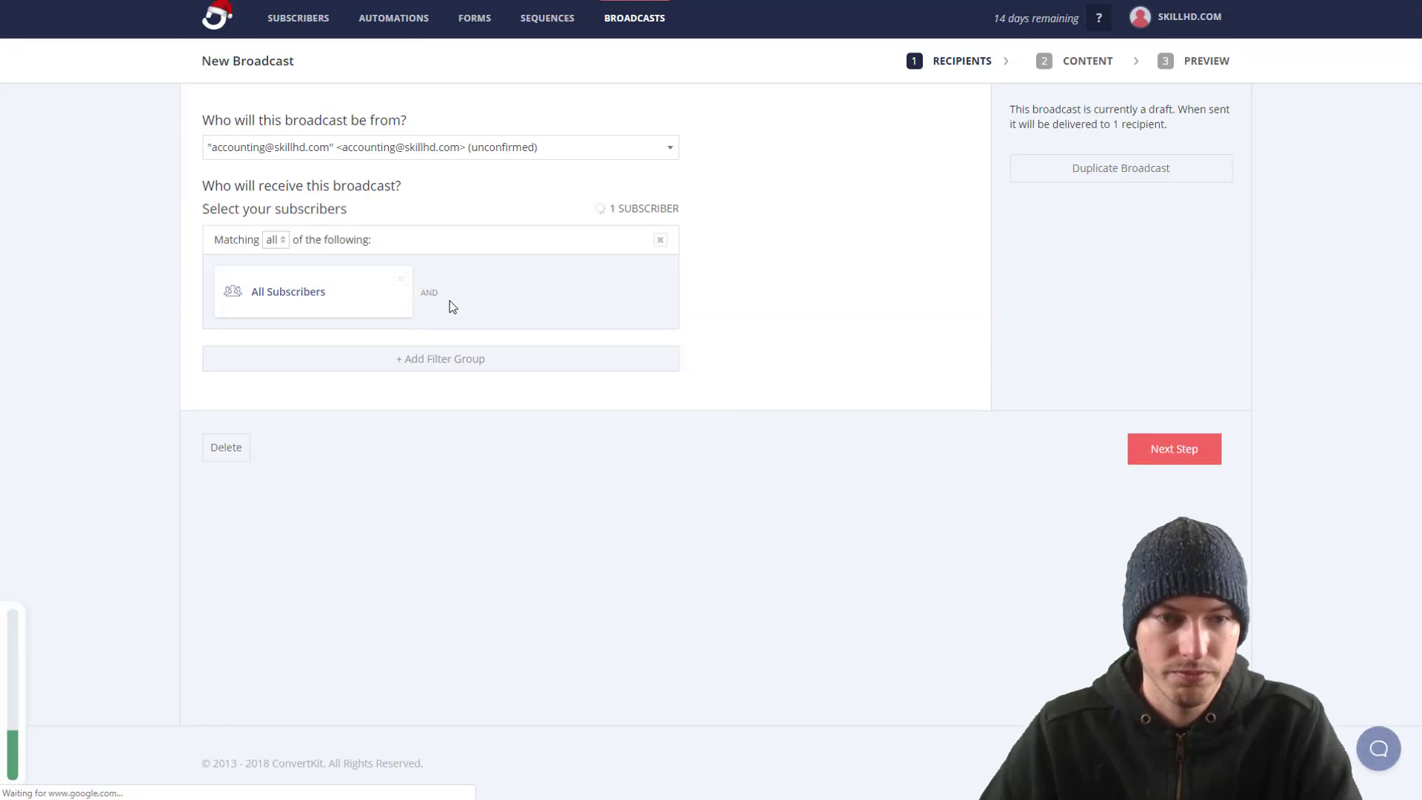
click(314, 310)
click(322, 300)
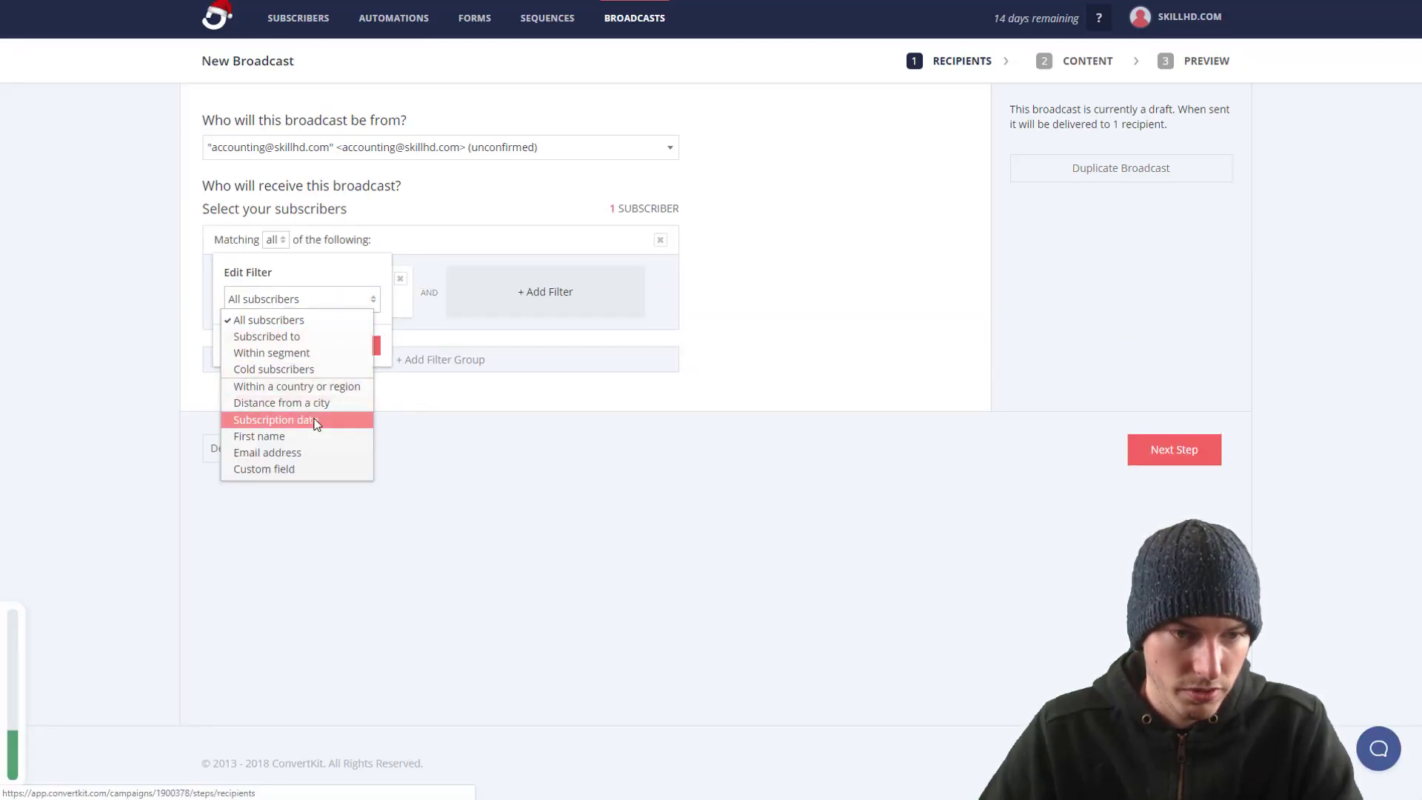
click(322, 353)
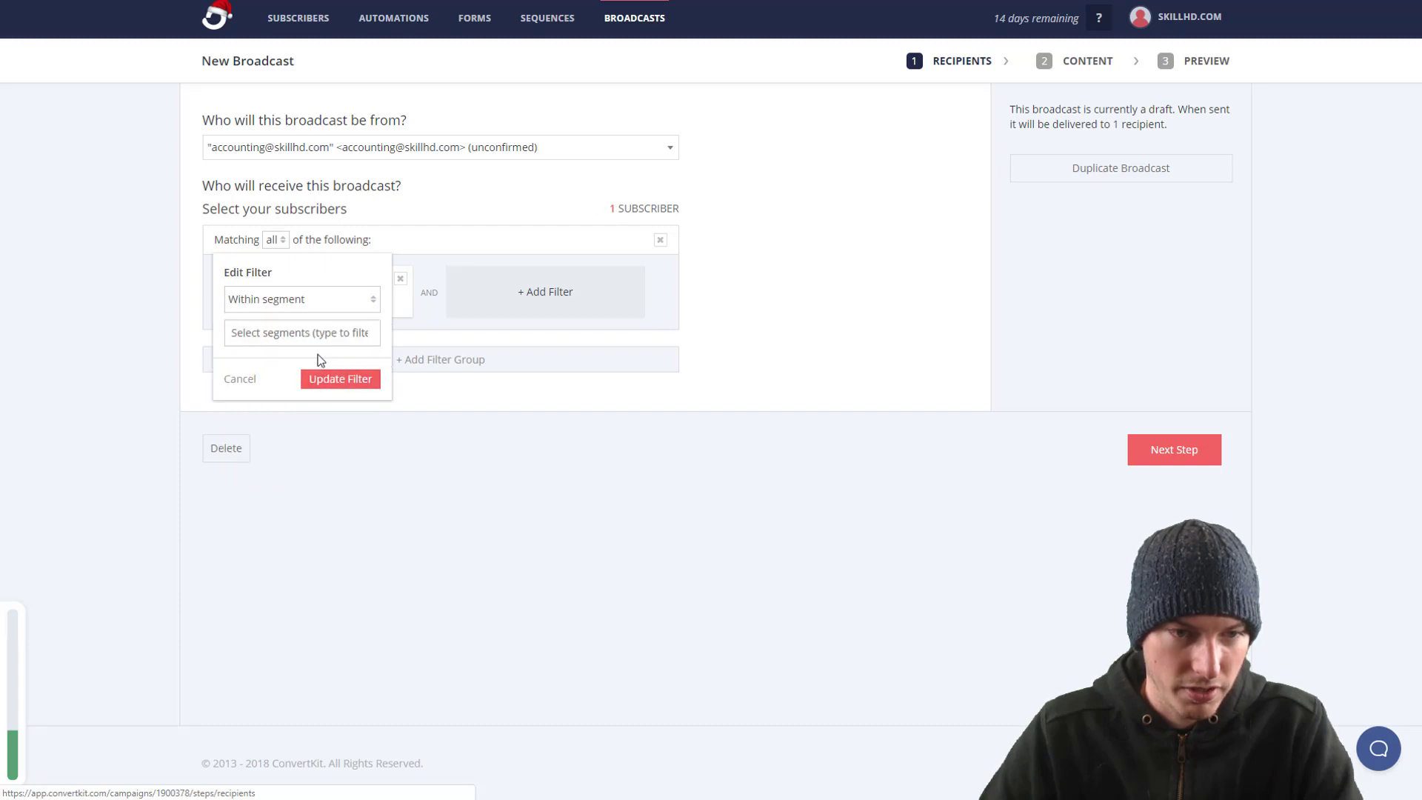
click(330, 303)
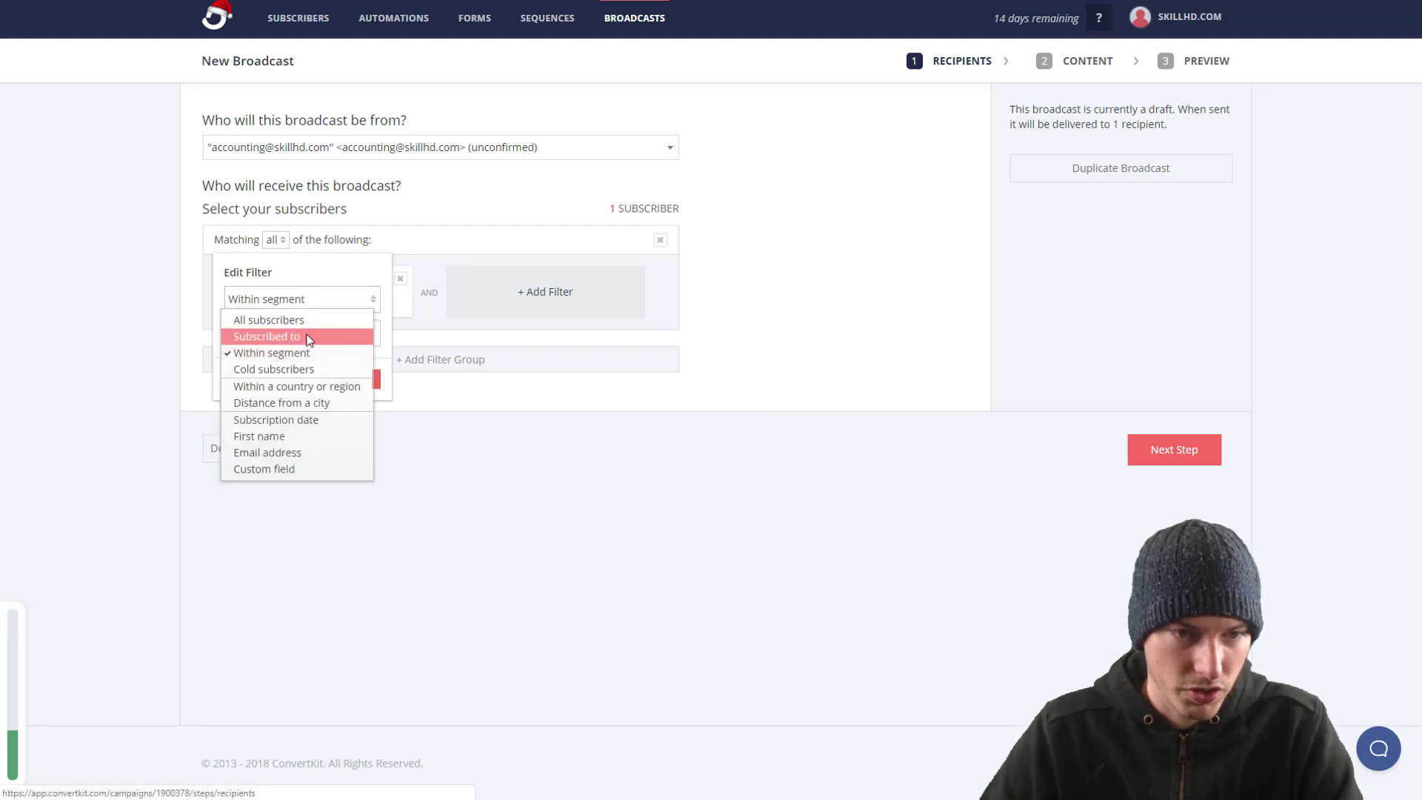
click(303, 337)
click(302, 332)
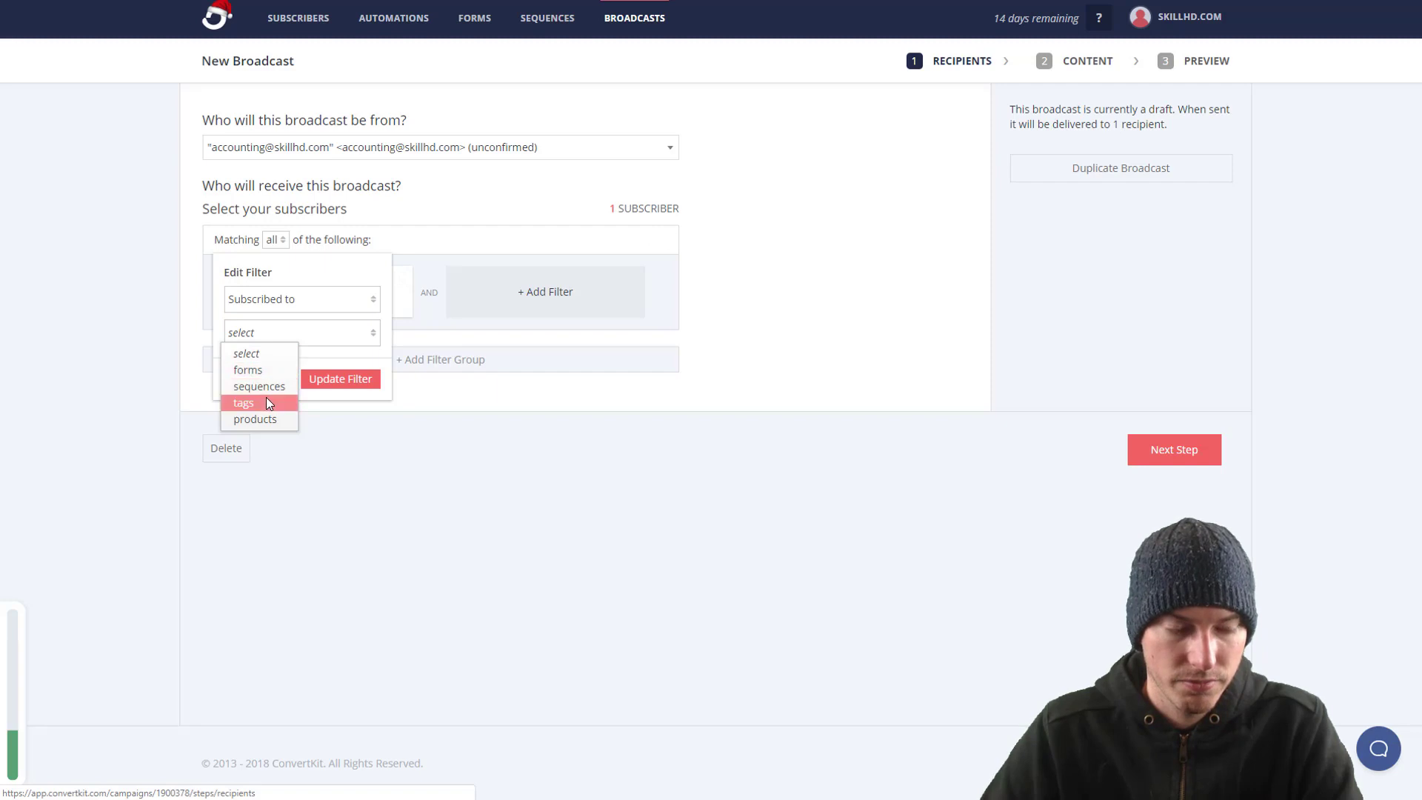
click(271, 402)
click(273, 366)
click(273, 423)
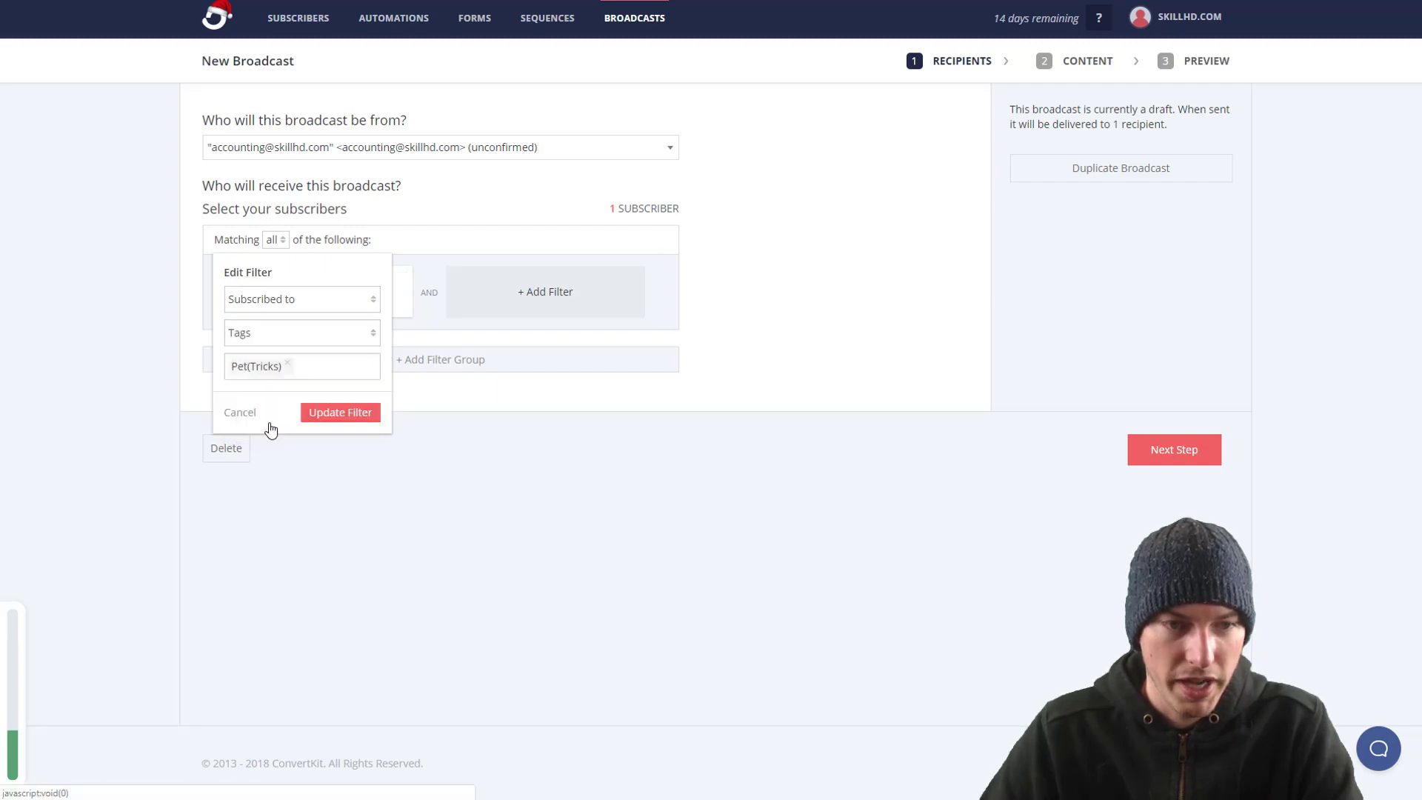
click(332, 412)
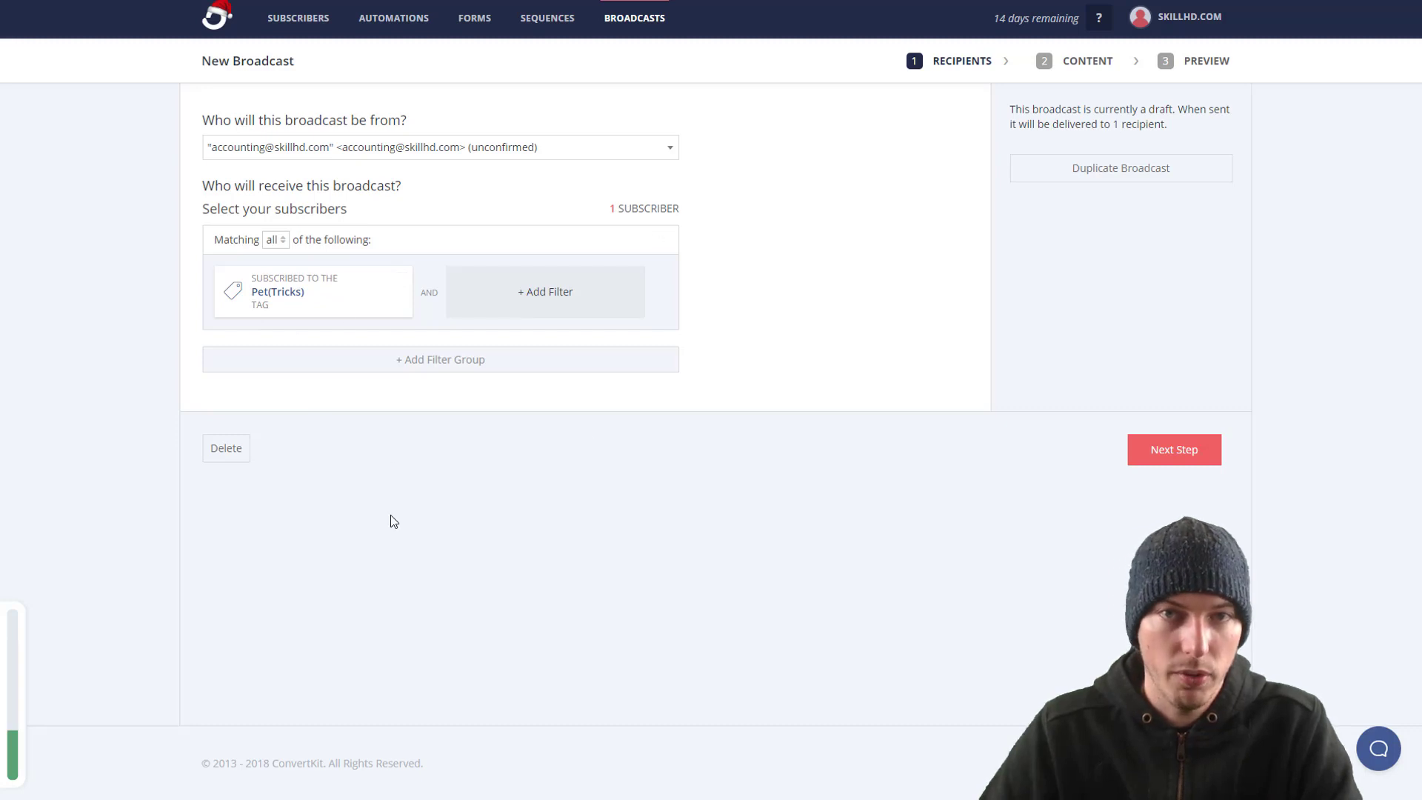
drag(588, 215, 674, 207)
click(693, 213)
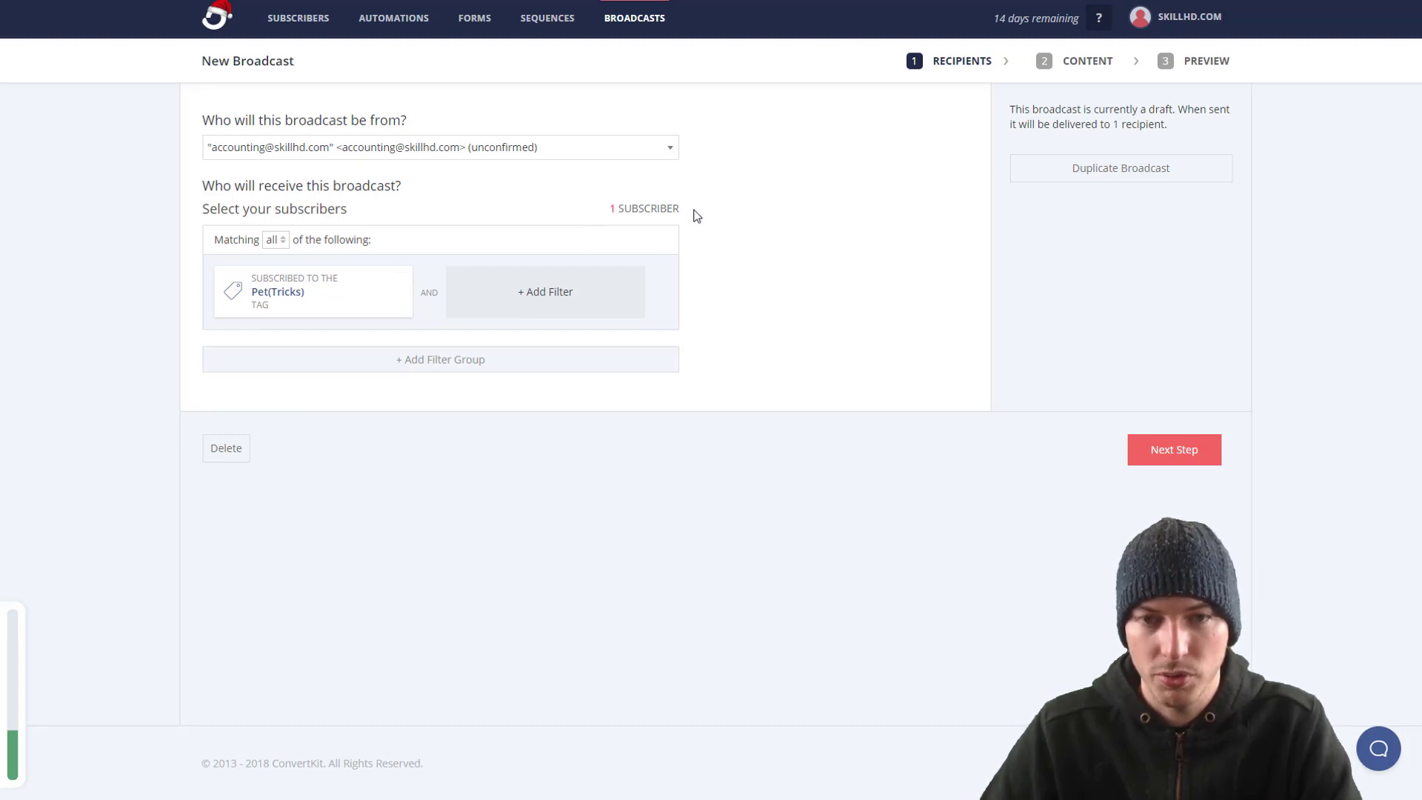
Step: Go to the Subscribers overview and scroll down to the segment options in the sidebar
click(290, 18)
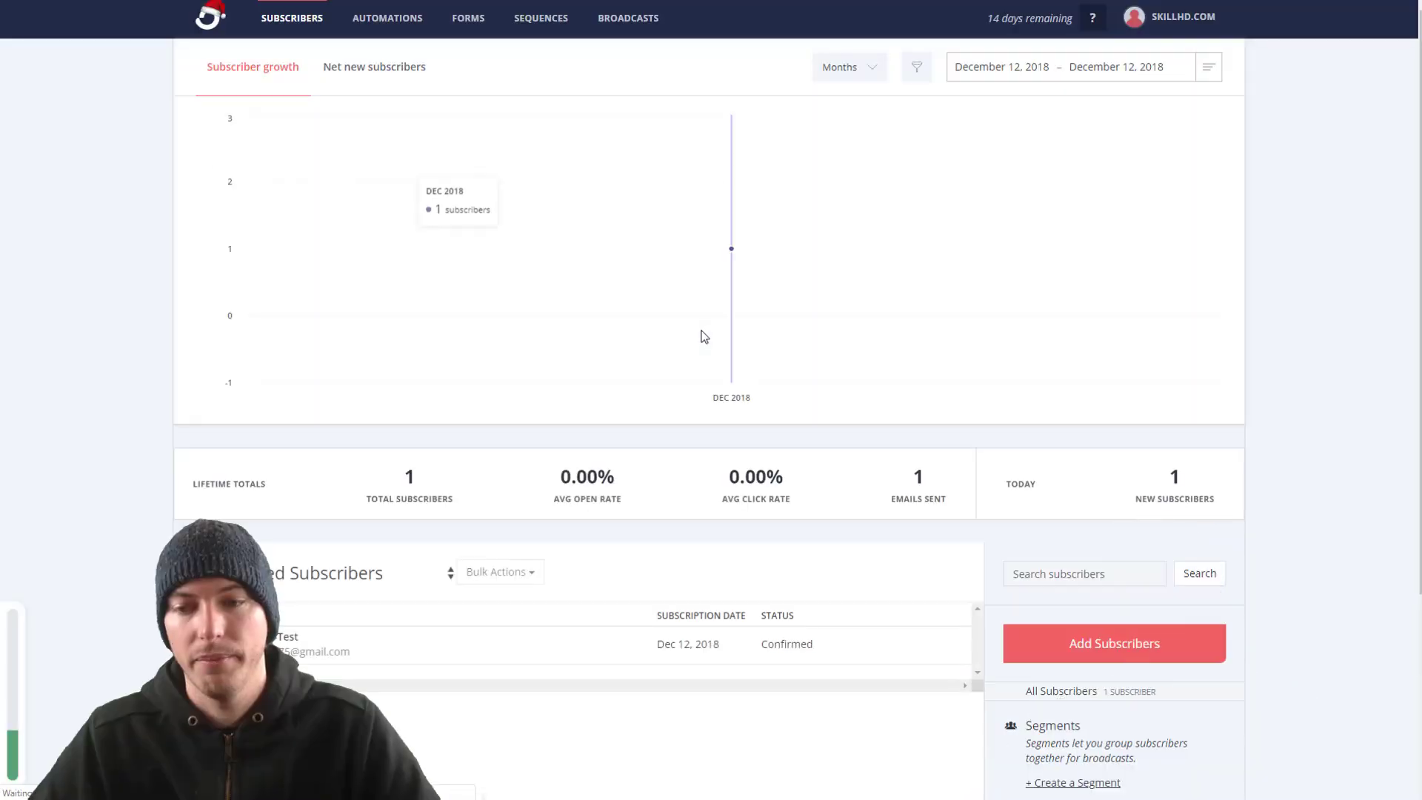
scroll(715, 363, down, 4)
scroll(716, 365, up, 1)
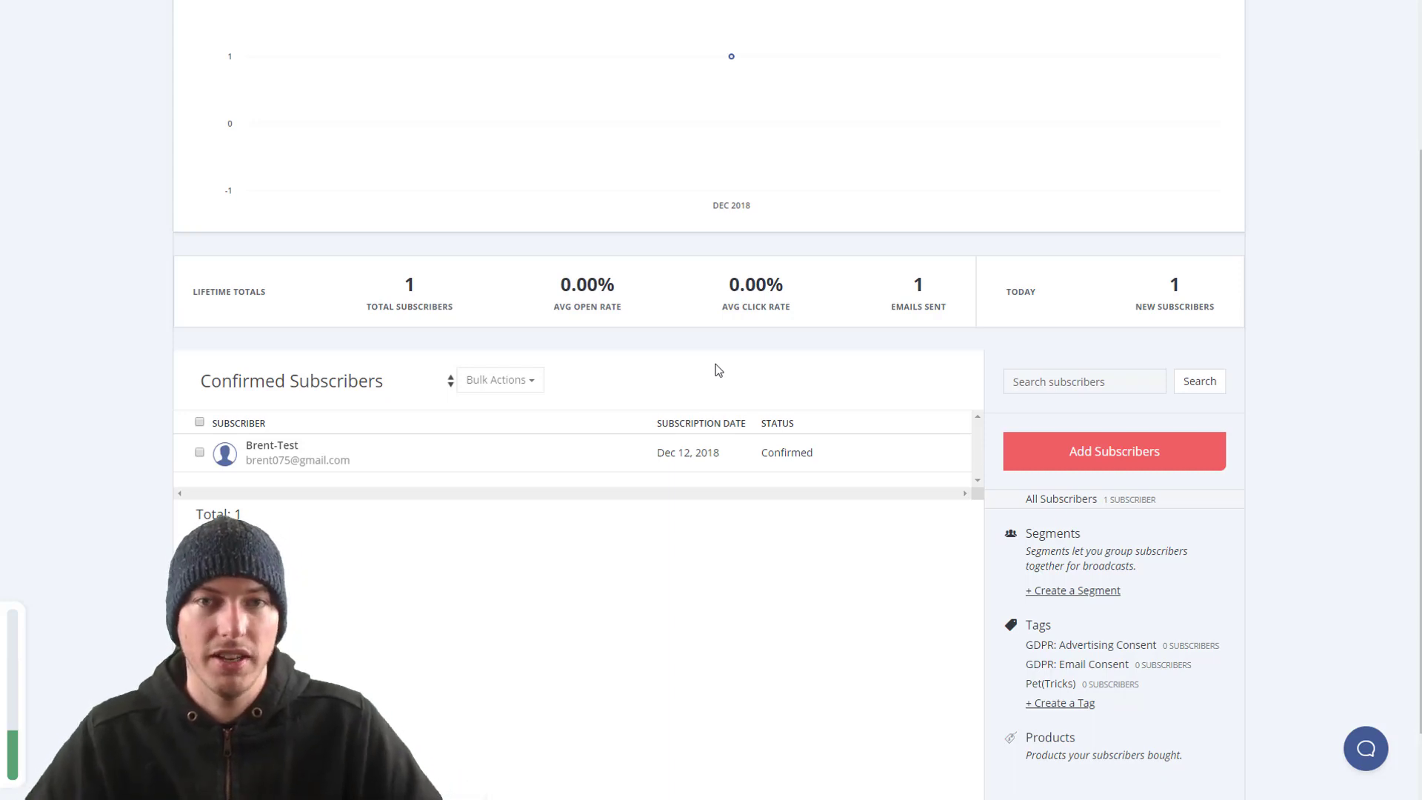
scroll(765, 631, down, 1)
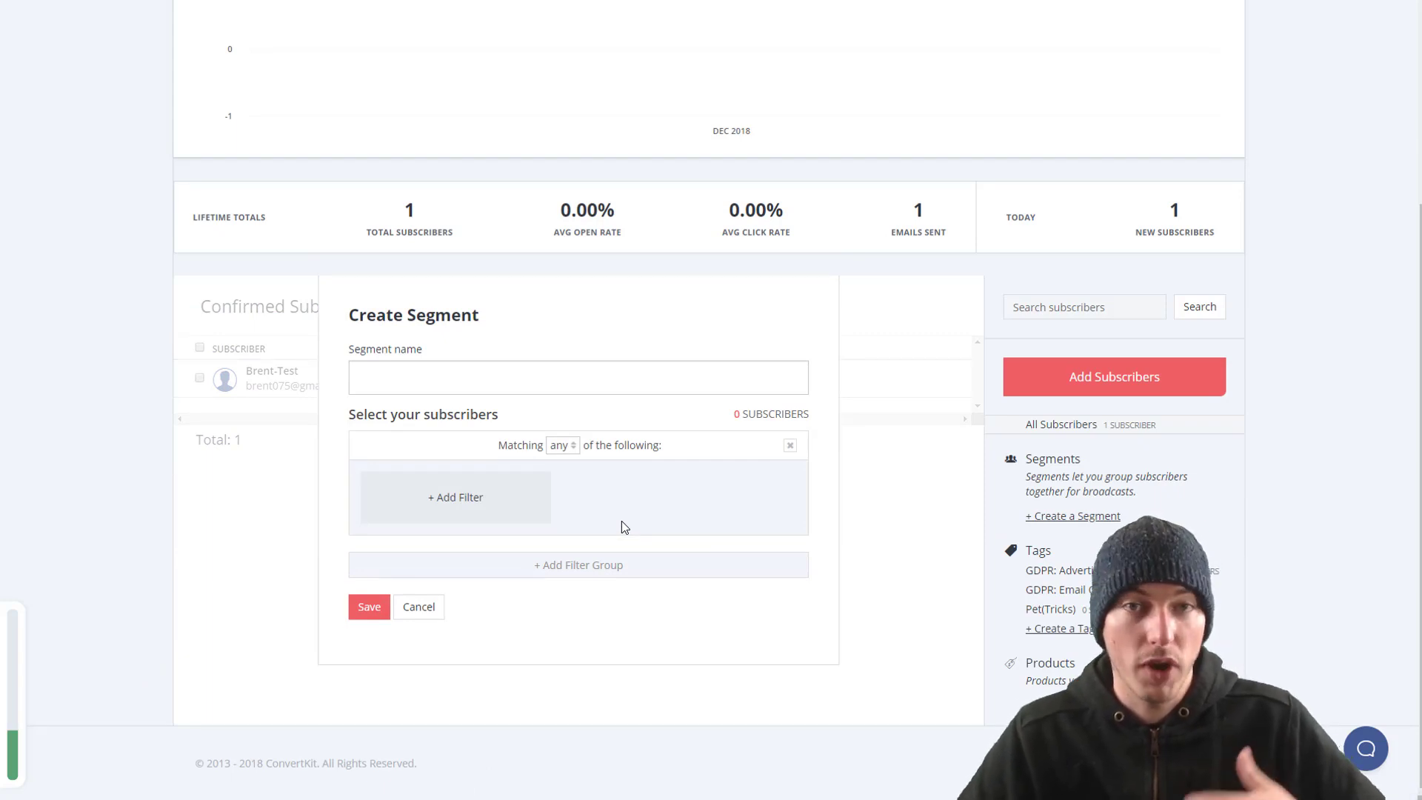
Step: Add a segment filter for subscribers to the Pet(Tricks) tag
click(514, 498)
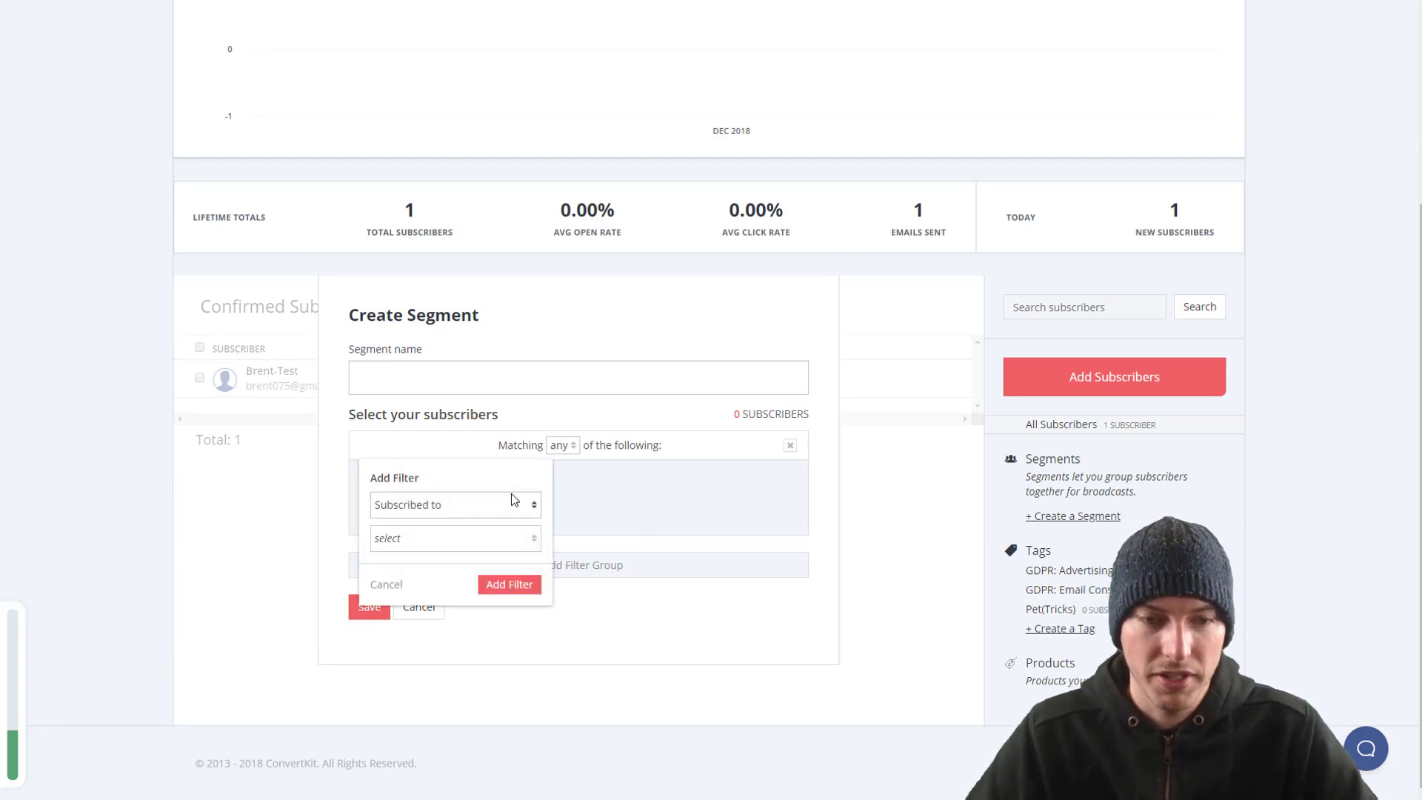
click(483, 506)
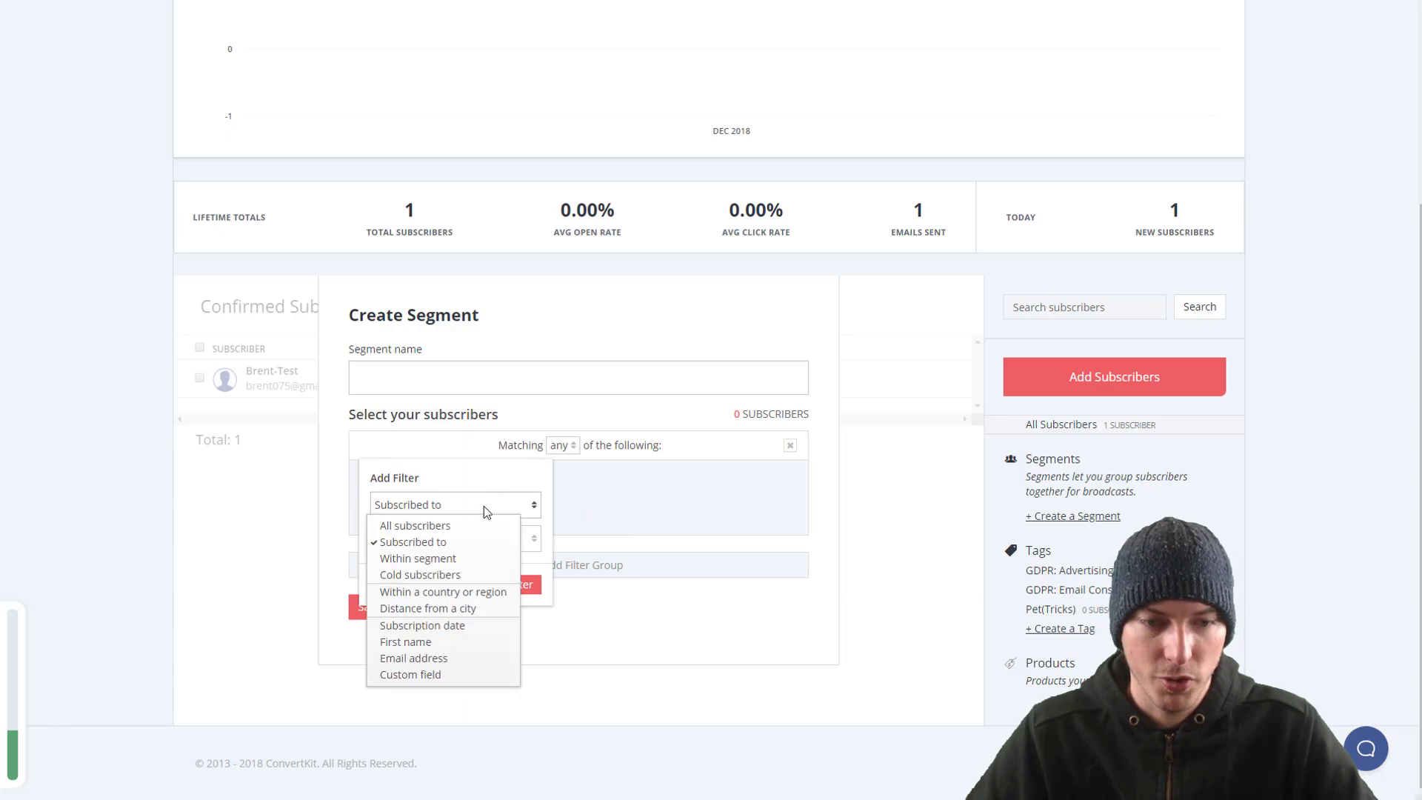
click(447, 545)
click(449, 543)
click(400, 608)
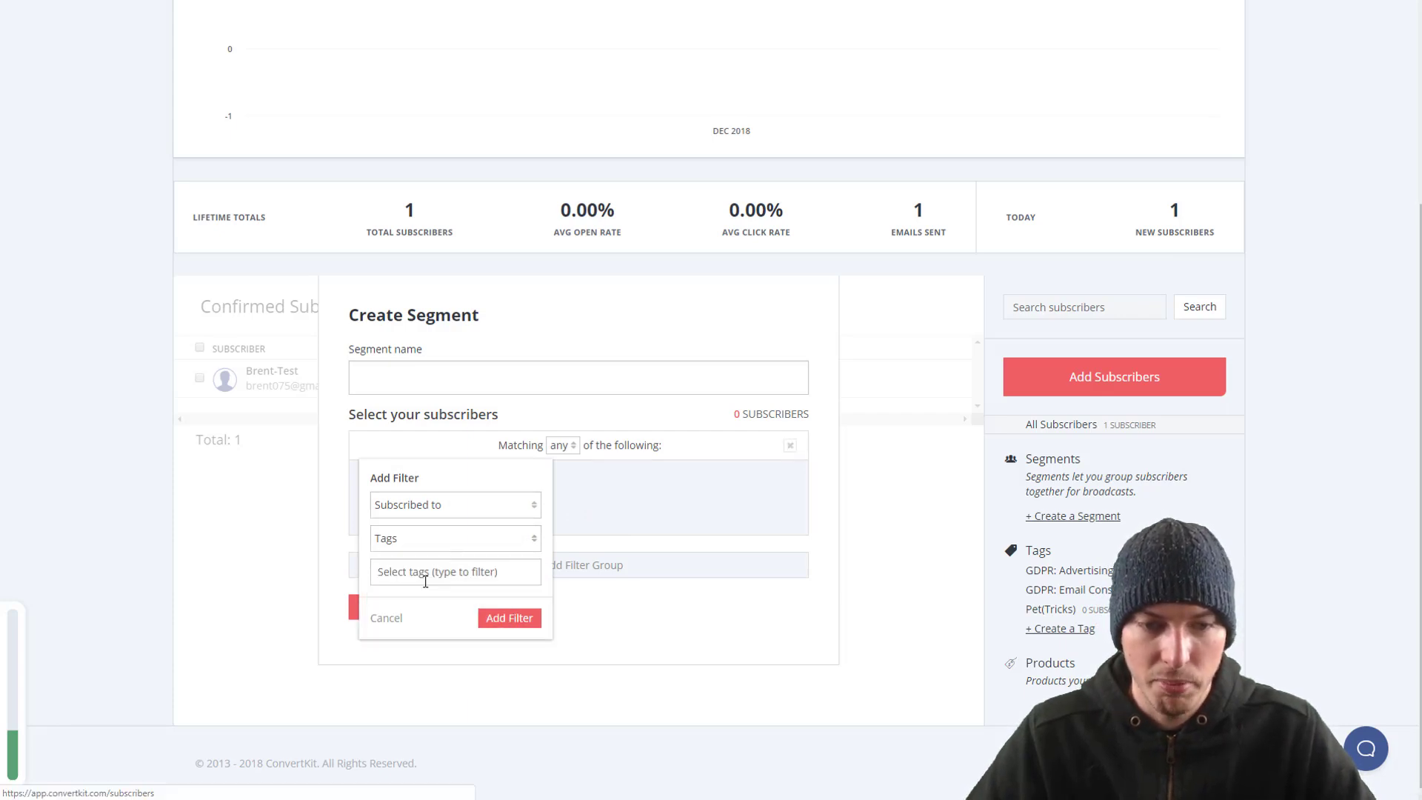
click(427, 576)
click(427, 634)
click(507, 618)
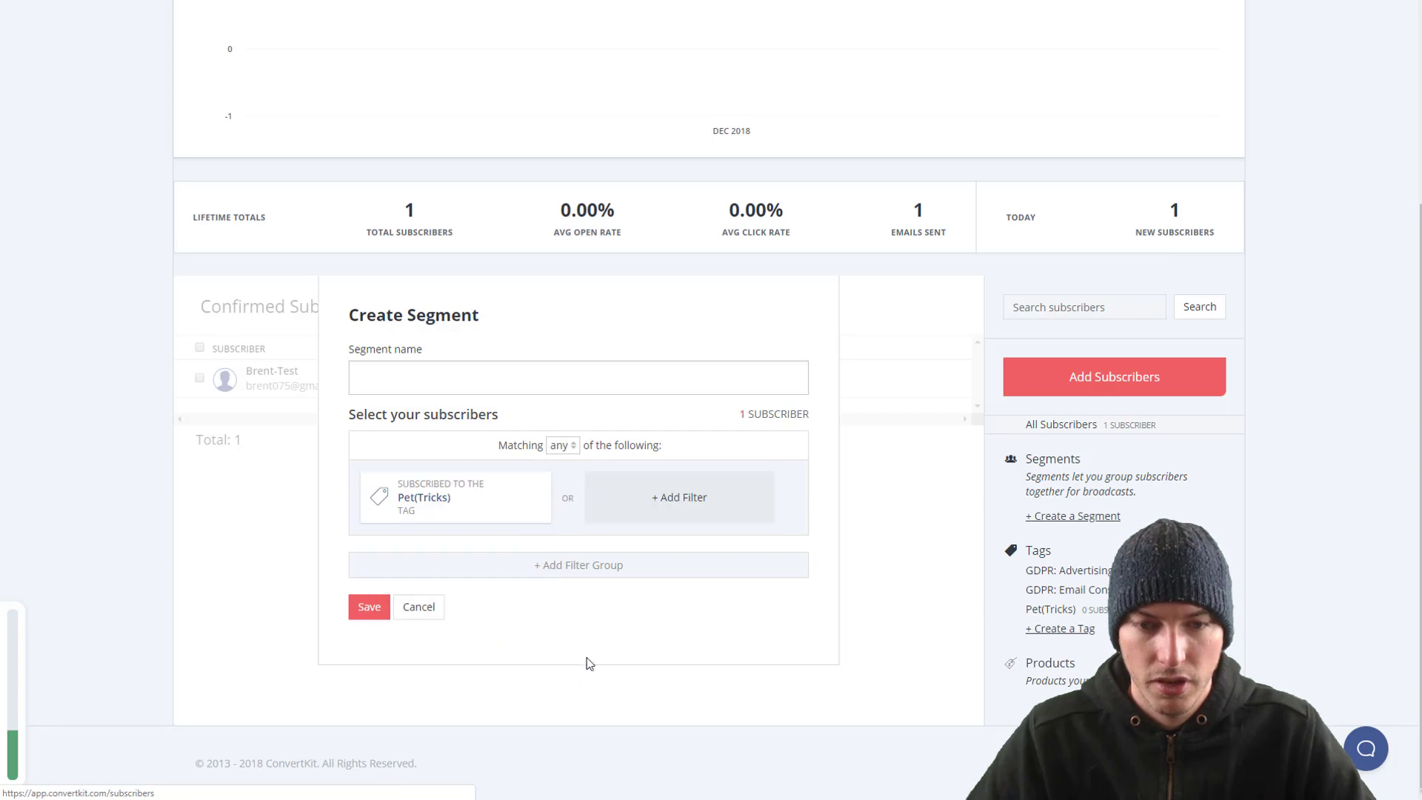
Step: Add a second filter for subscribers who subscribed after Dec 11, 12:00 AM
click(666, 492)
click(647, 509)
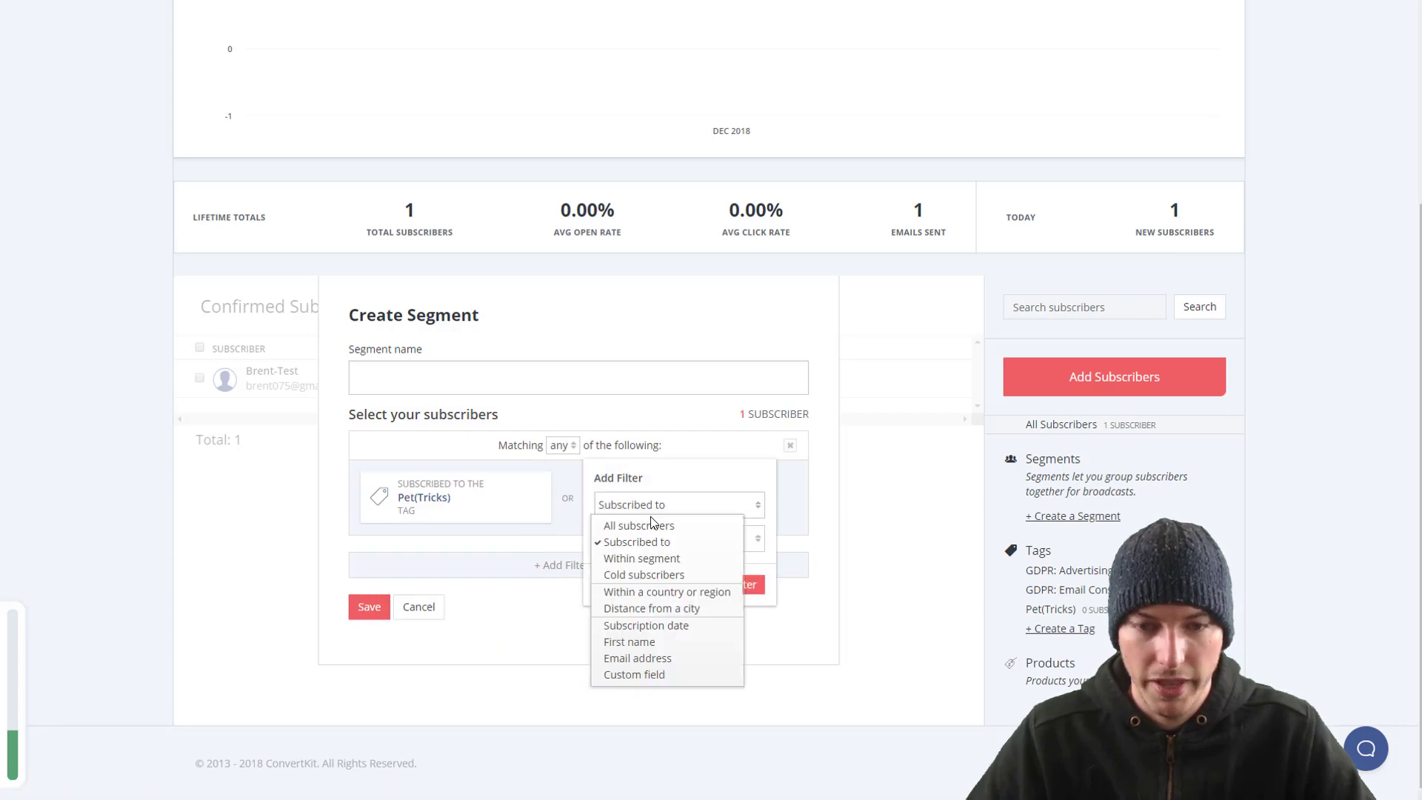
click(667, 625)
click(670, 565)
click(619, 599)
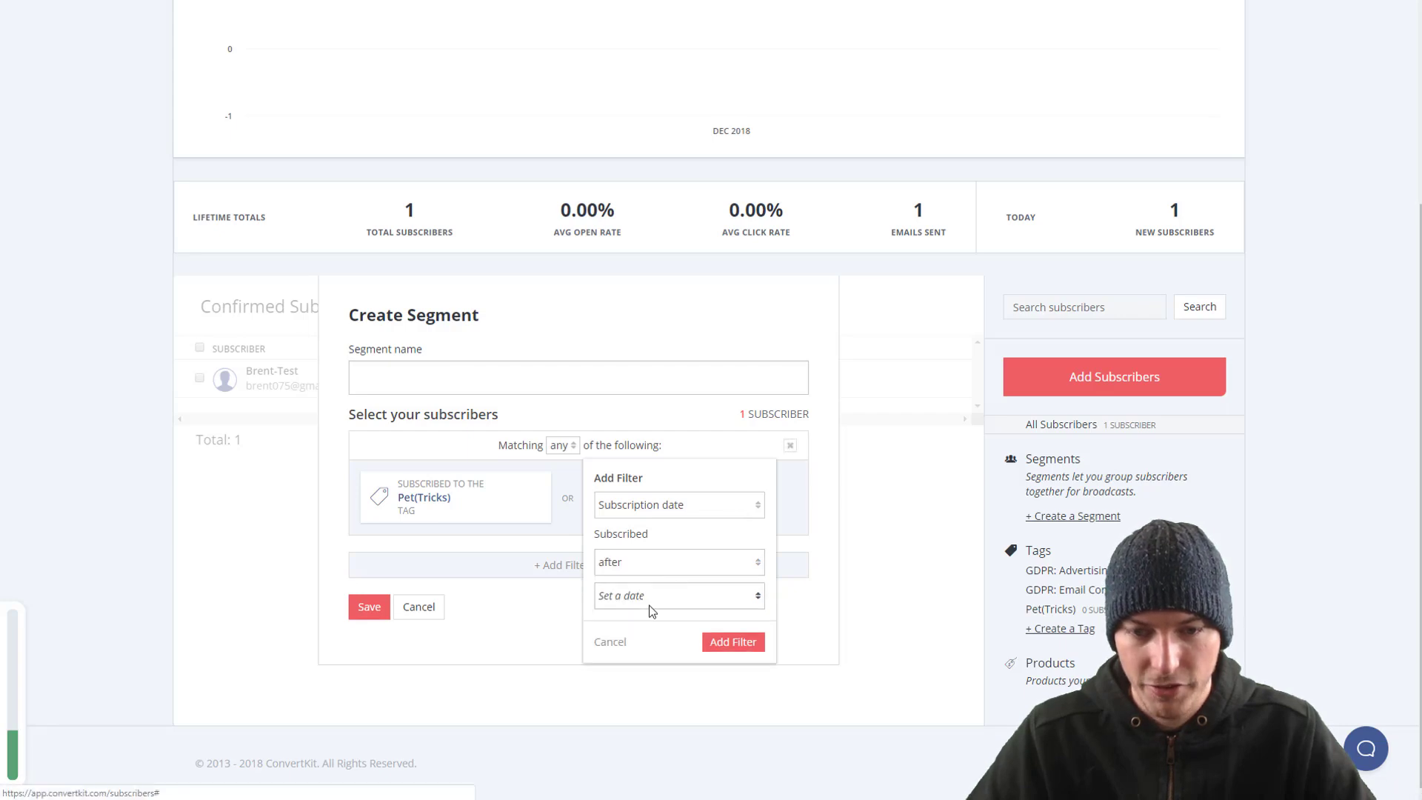
click(649, 598)
click(675, 722)
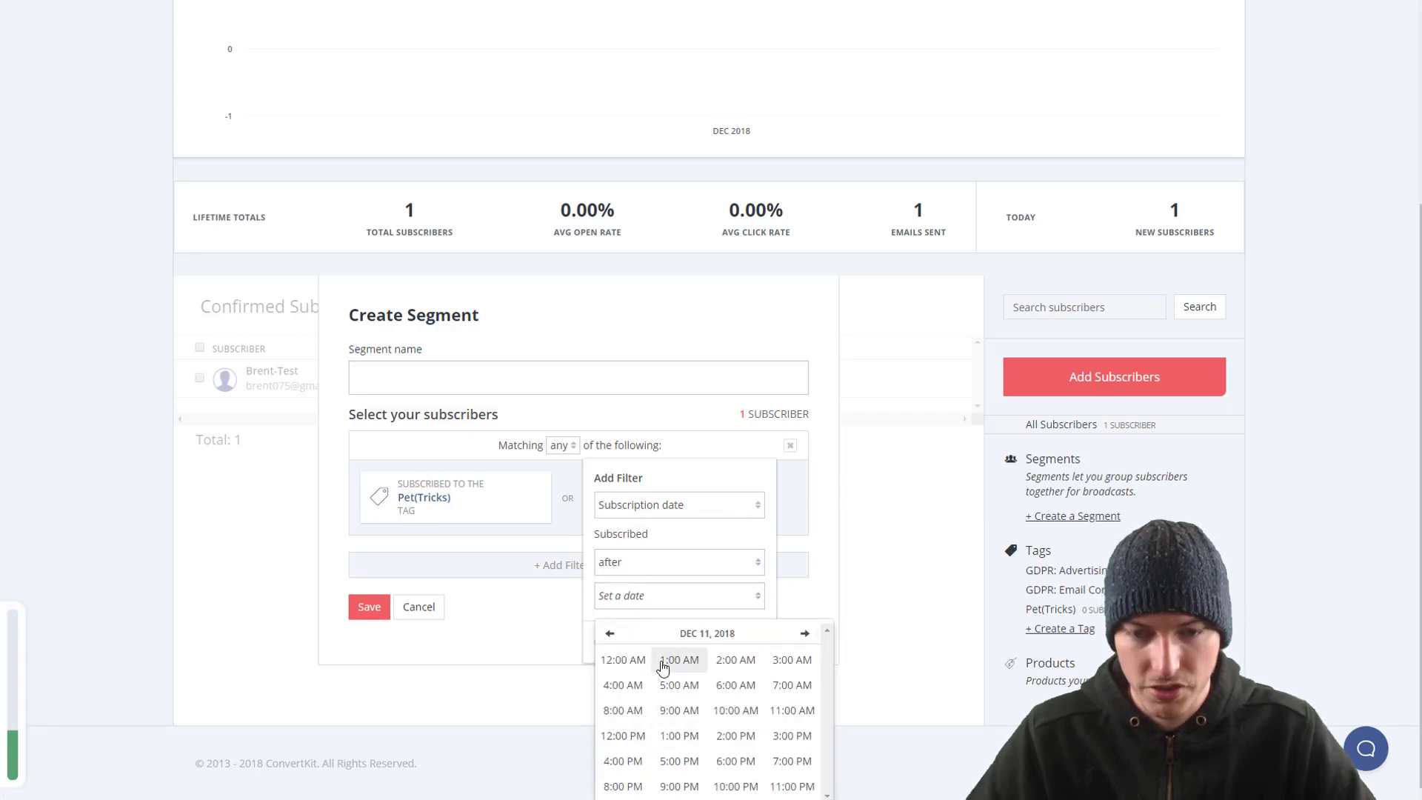
click(629, 660)
click(641, 661)
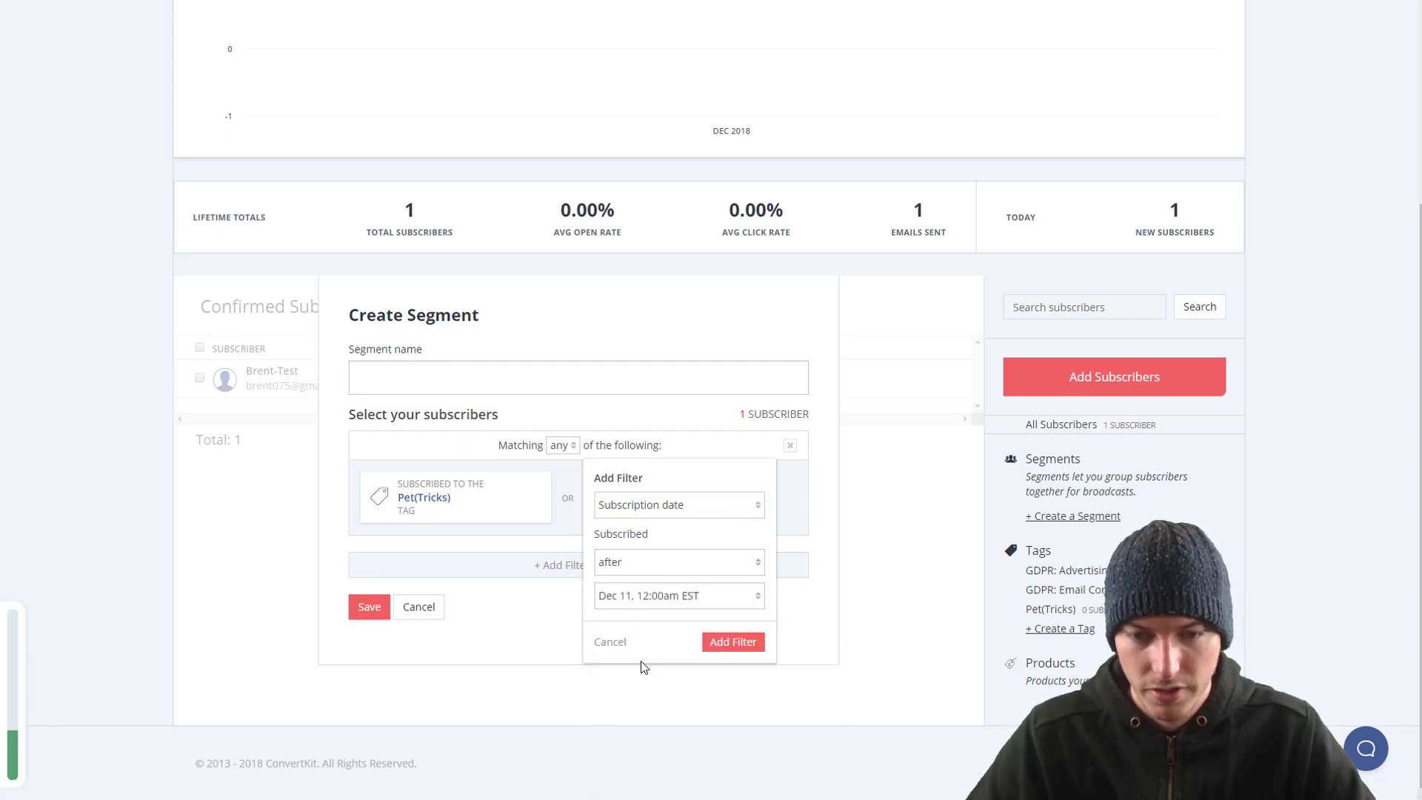
click(719, 643)
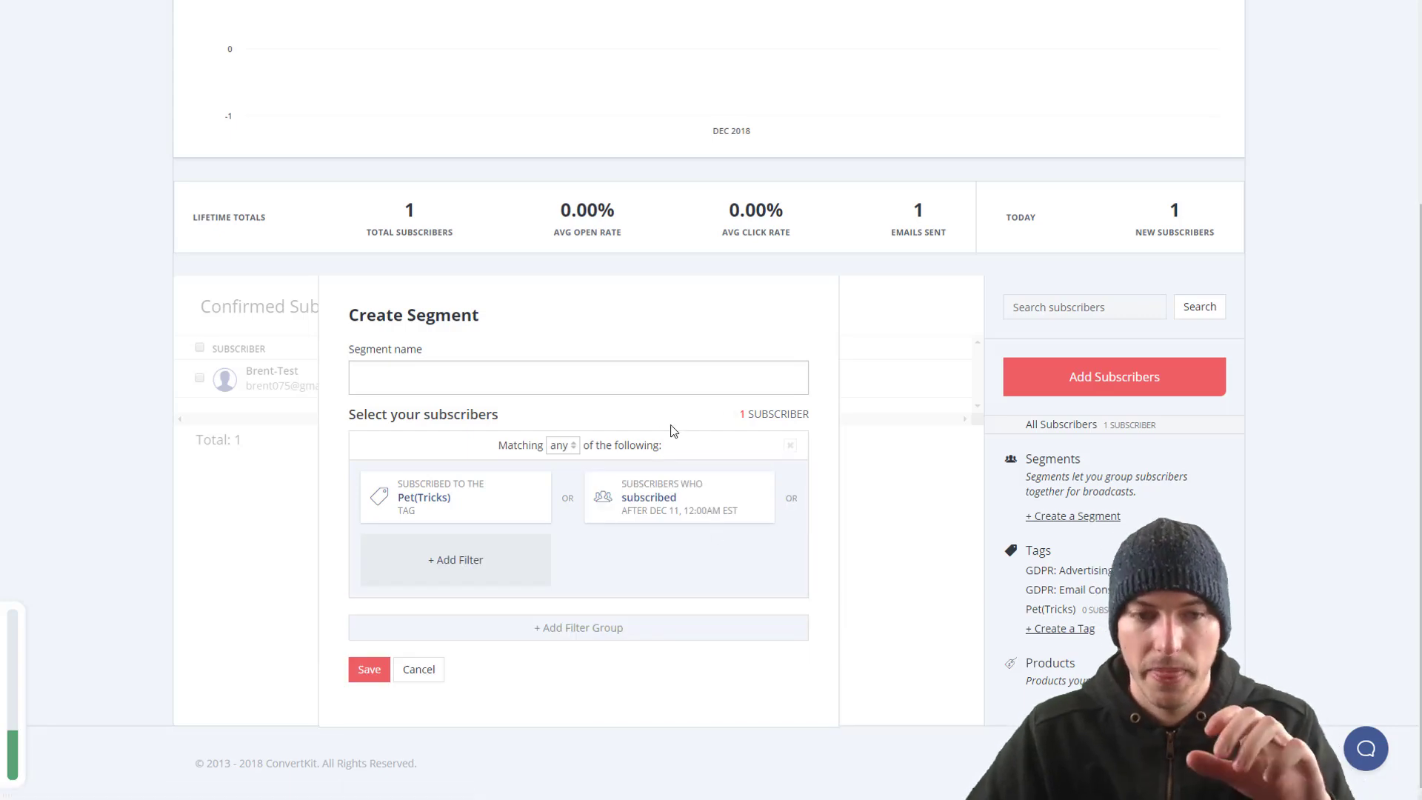
click(487, 381)
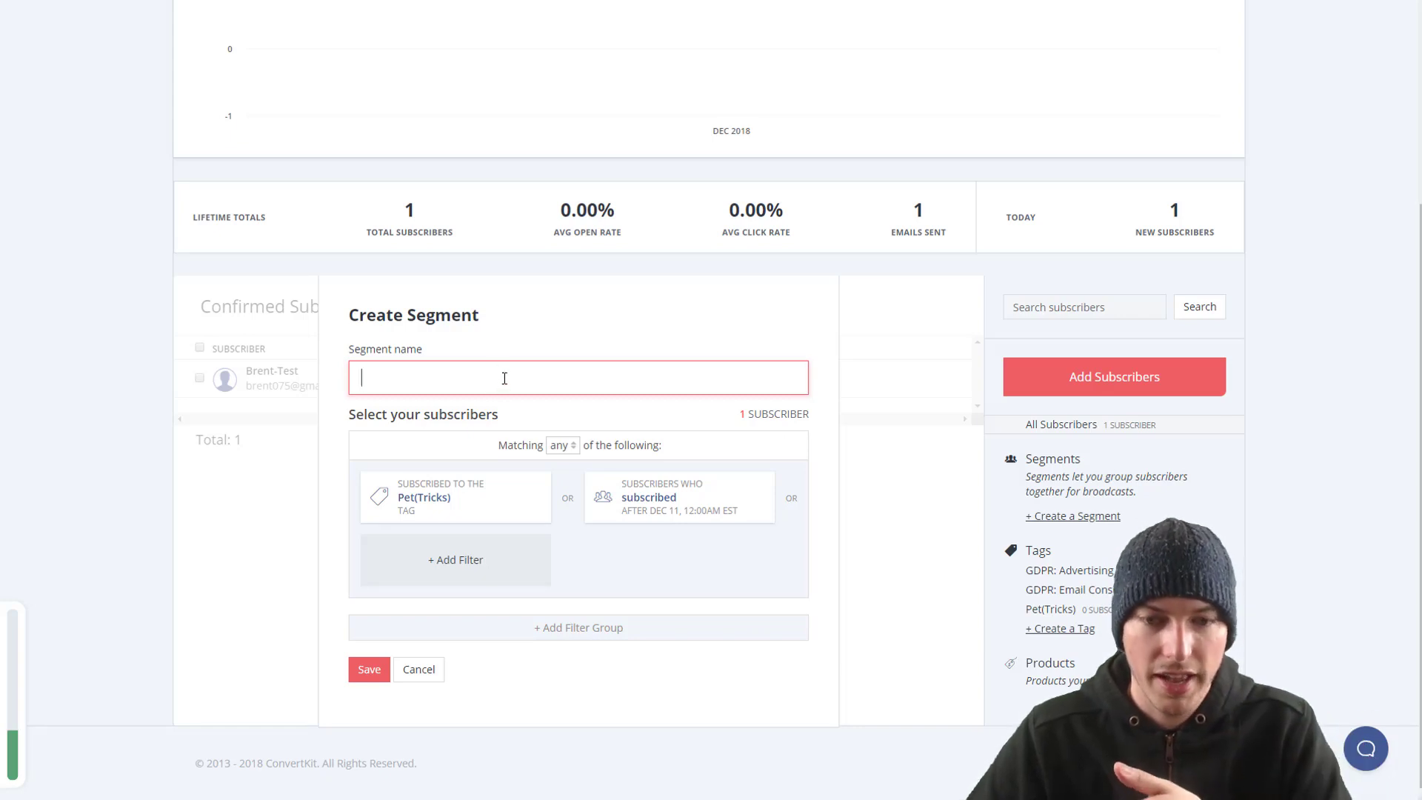
click(491, 582)
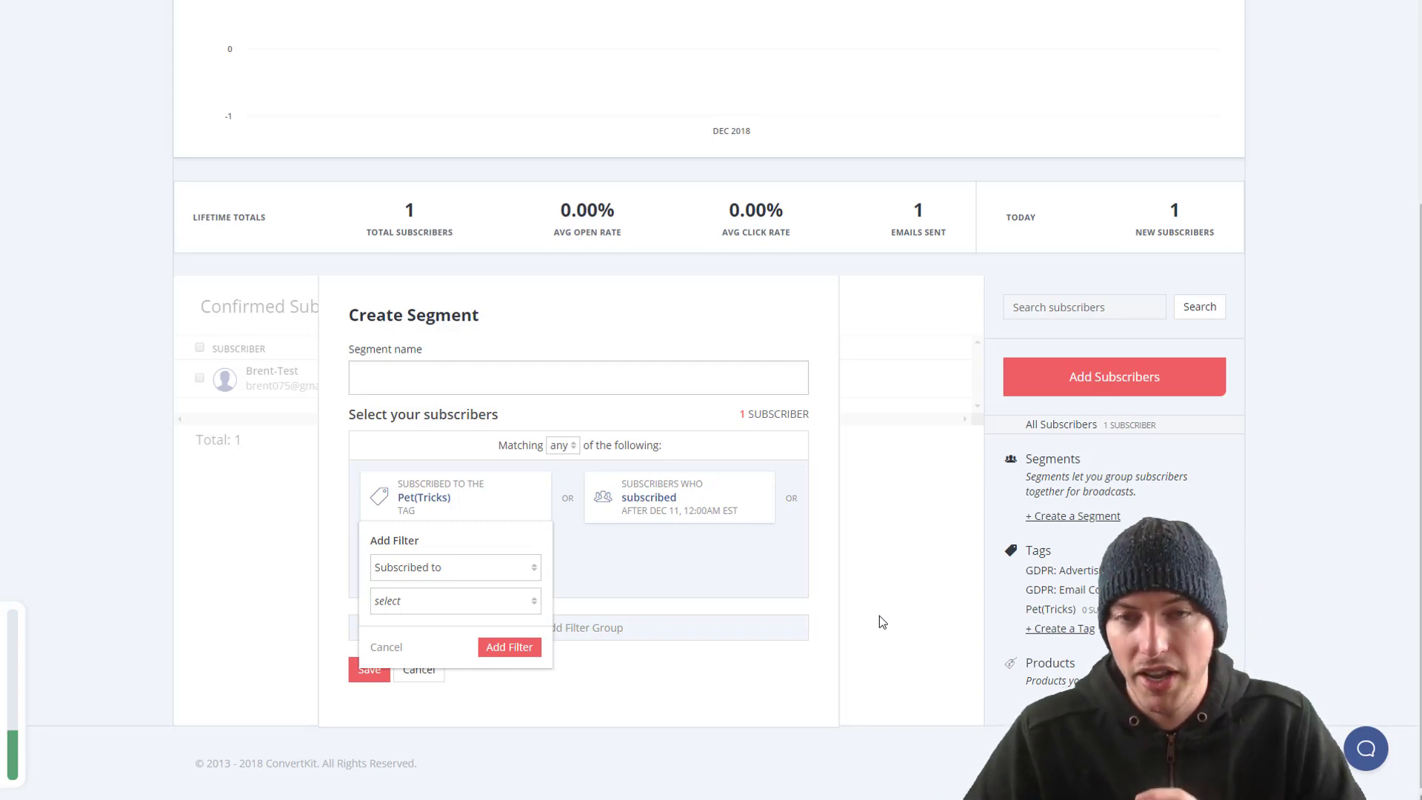
scroll(997, 400, up, 4)
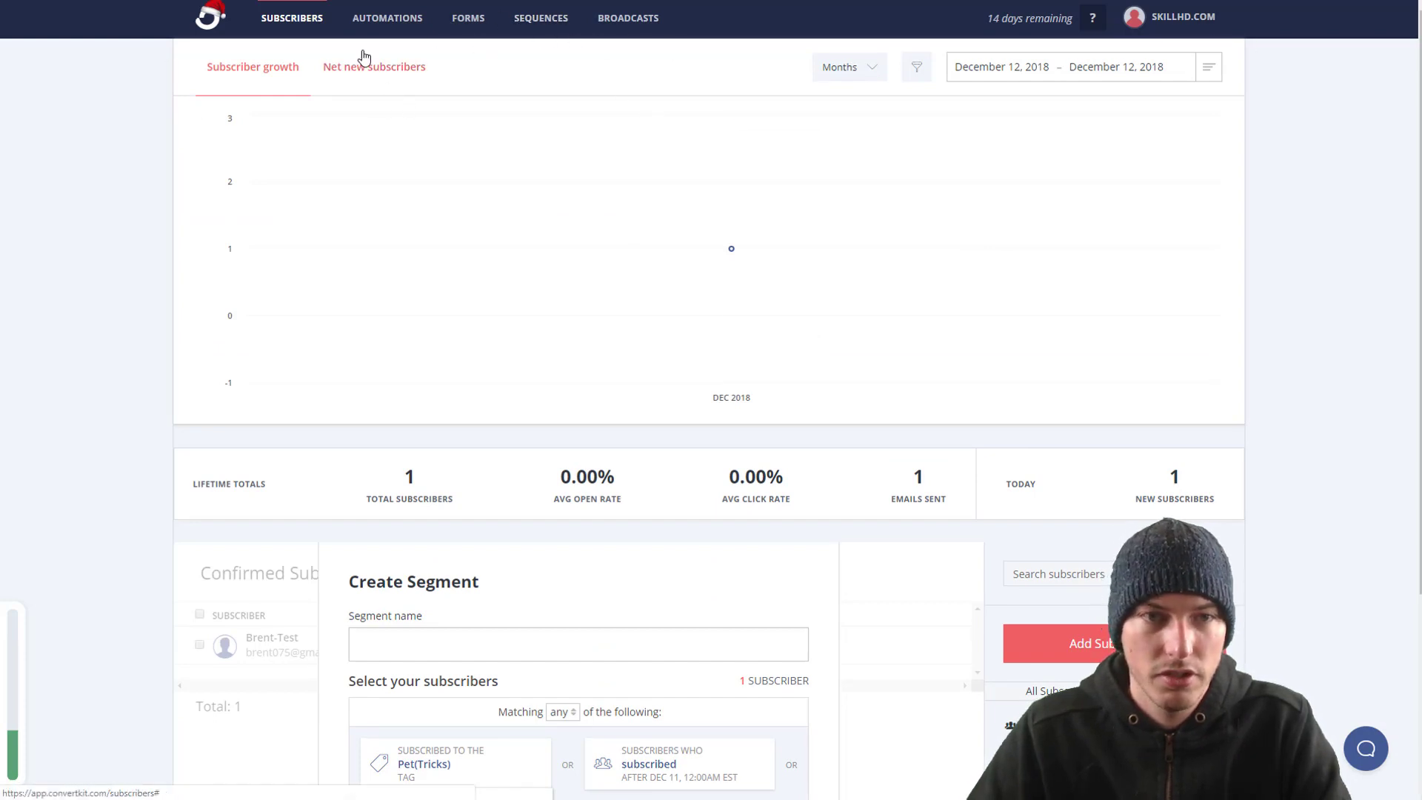
Step: Leave the segment and open the Integrations page under Automations
click(1191, 26)
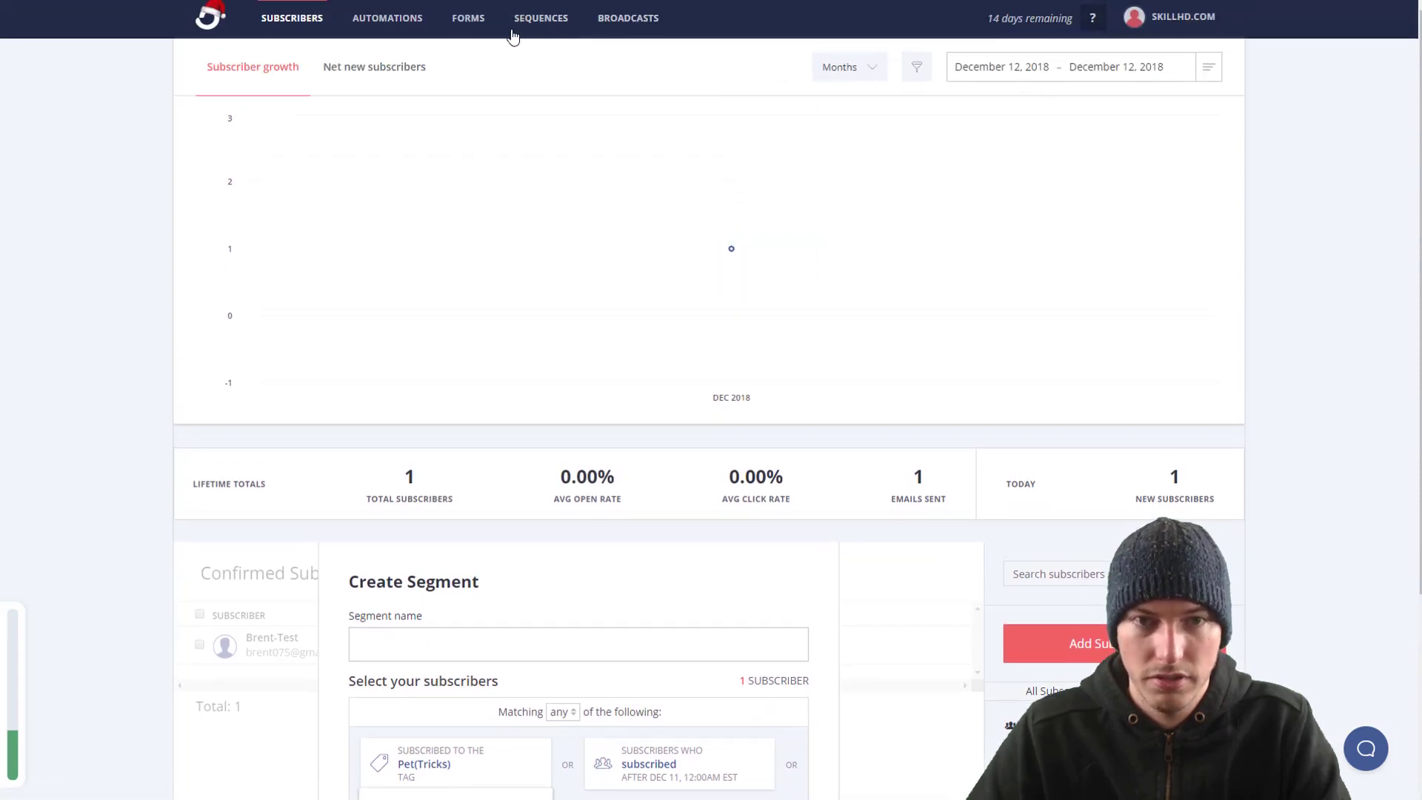
click(357, 22)
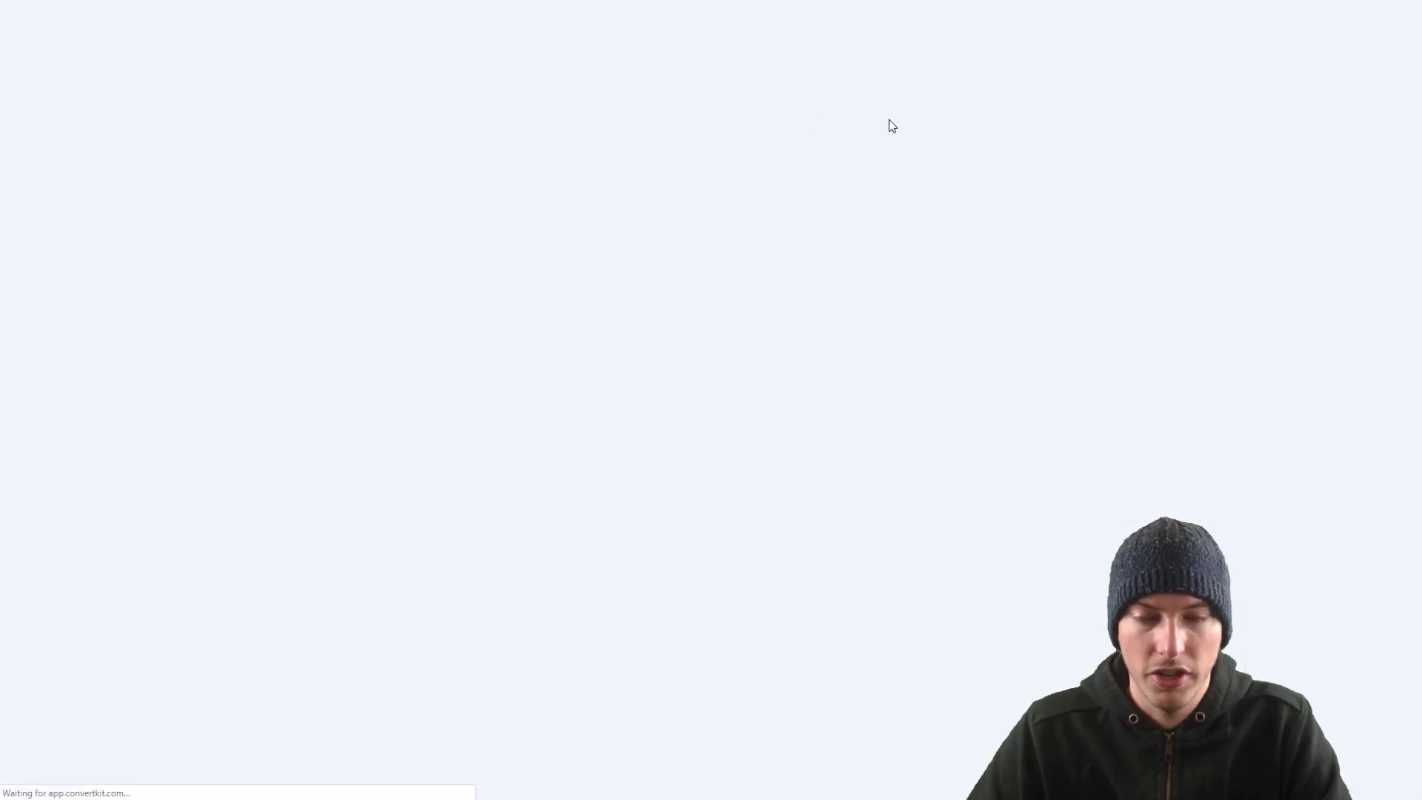
click(1316, 60)
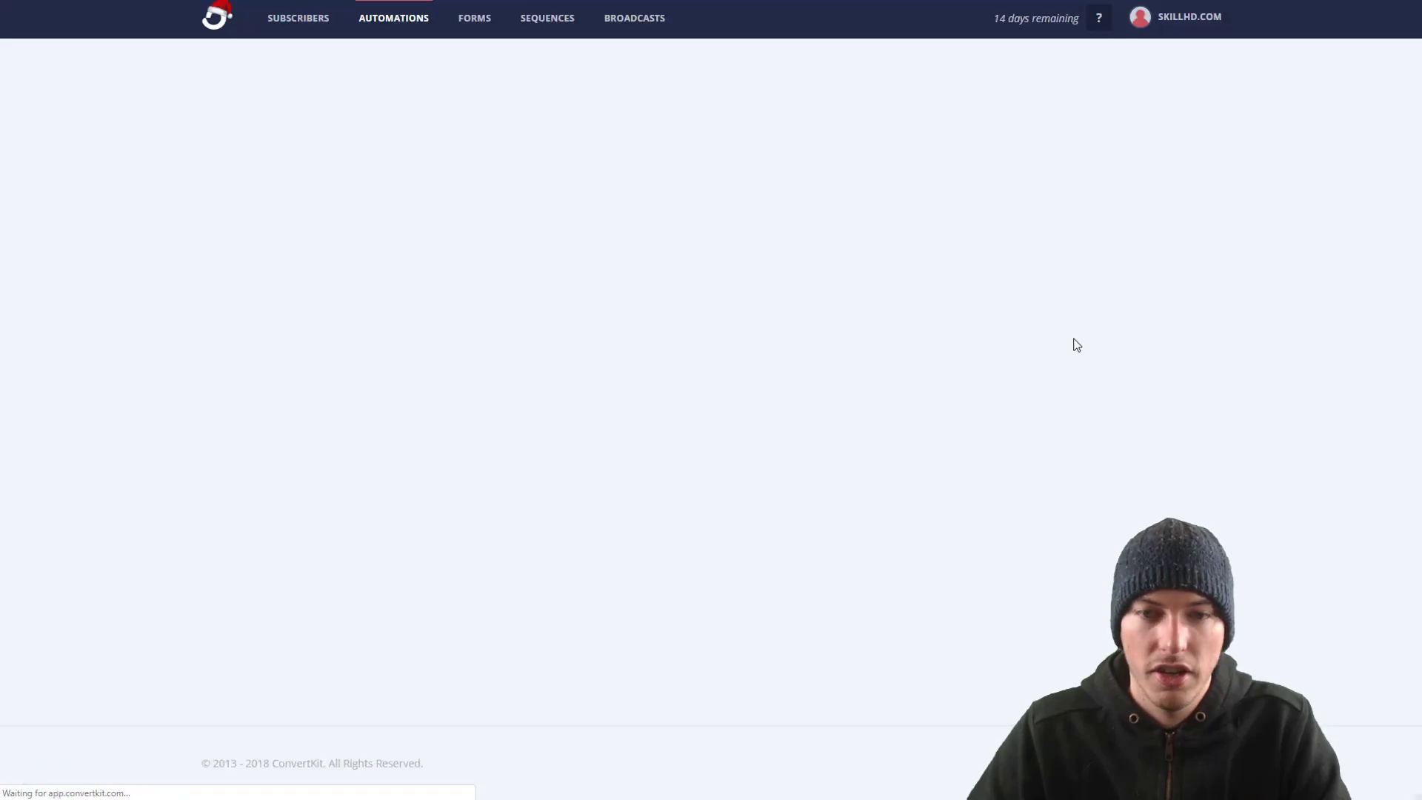
scroll(1051, 348, down, 3)
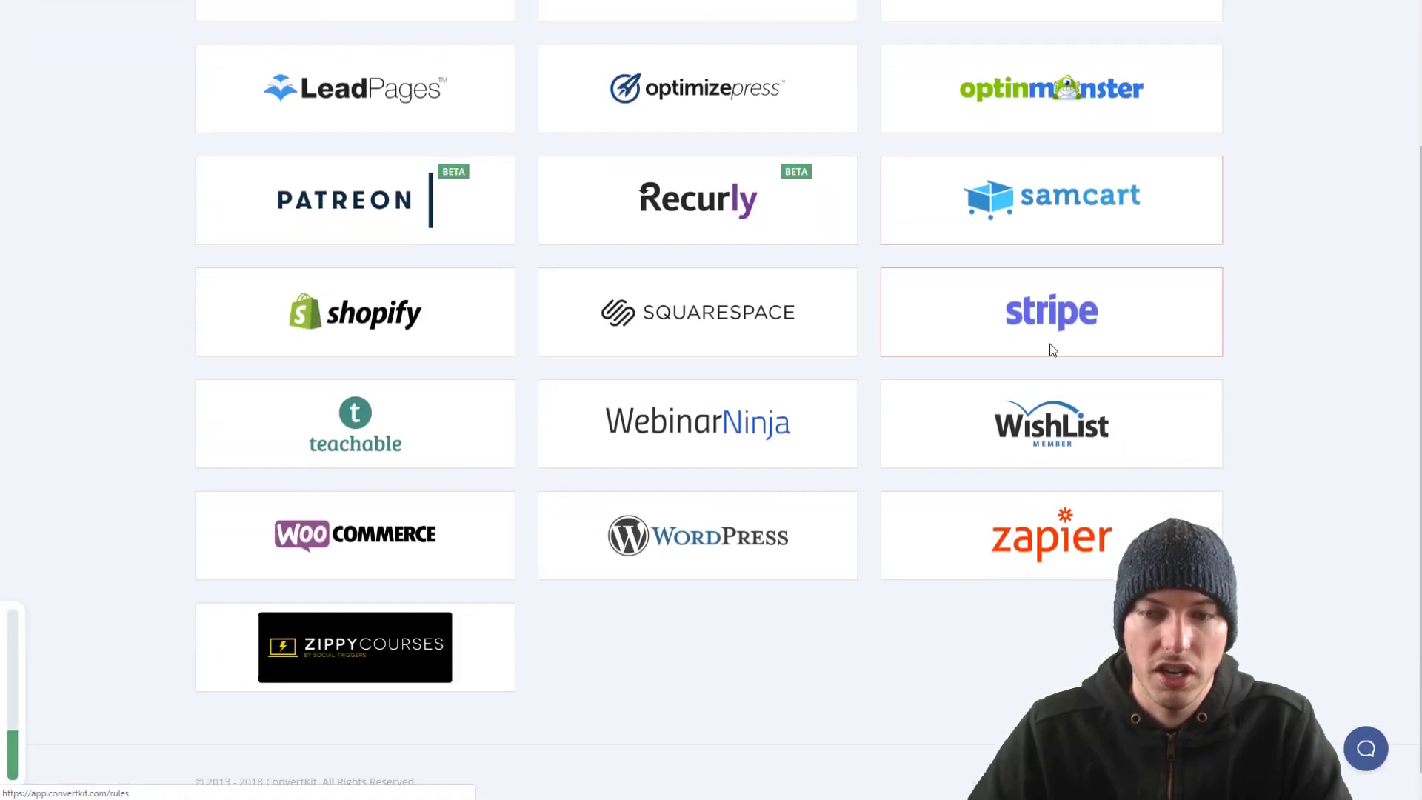
scroll(940, 669, up, 3)
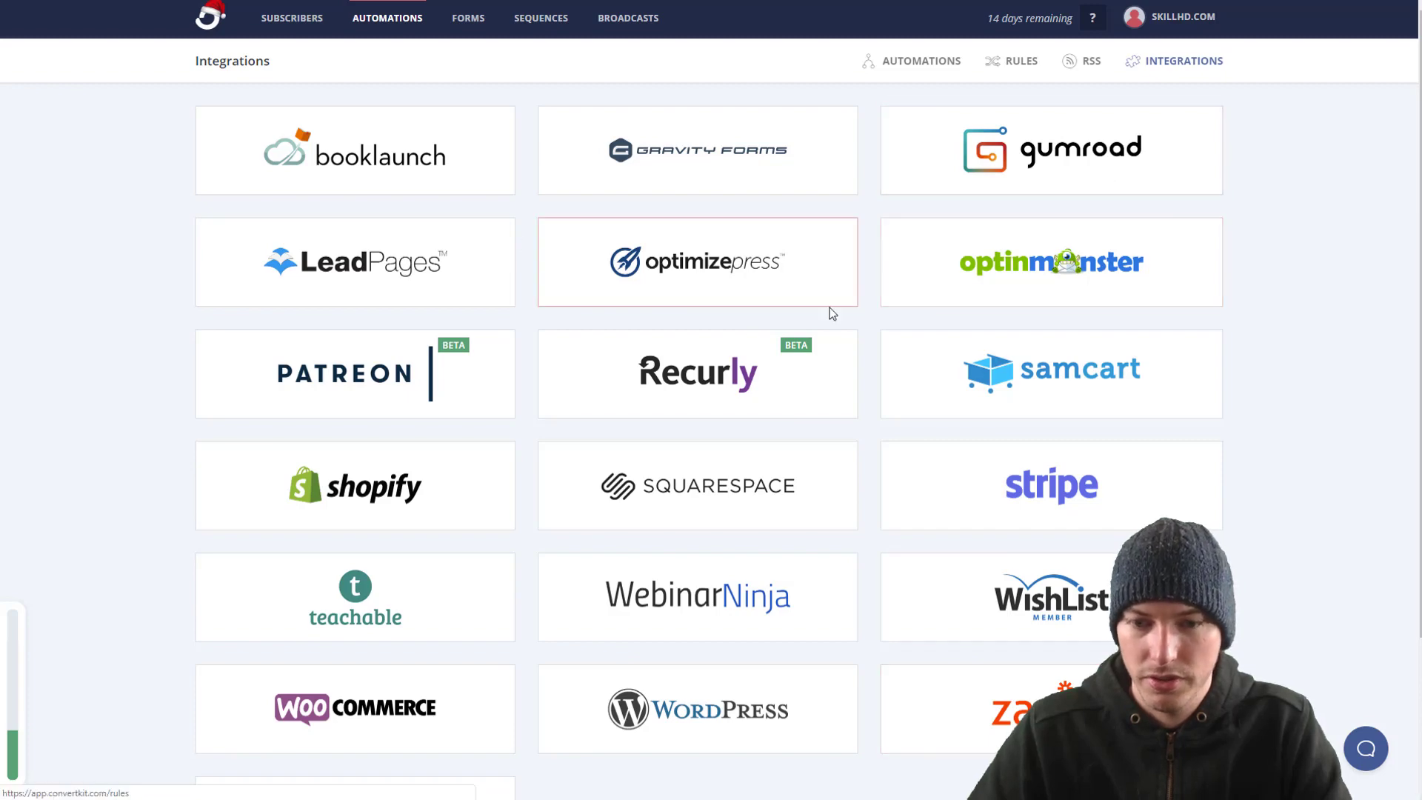
scroll(567, 774, down, 2)
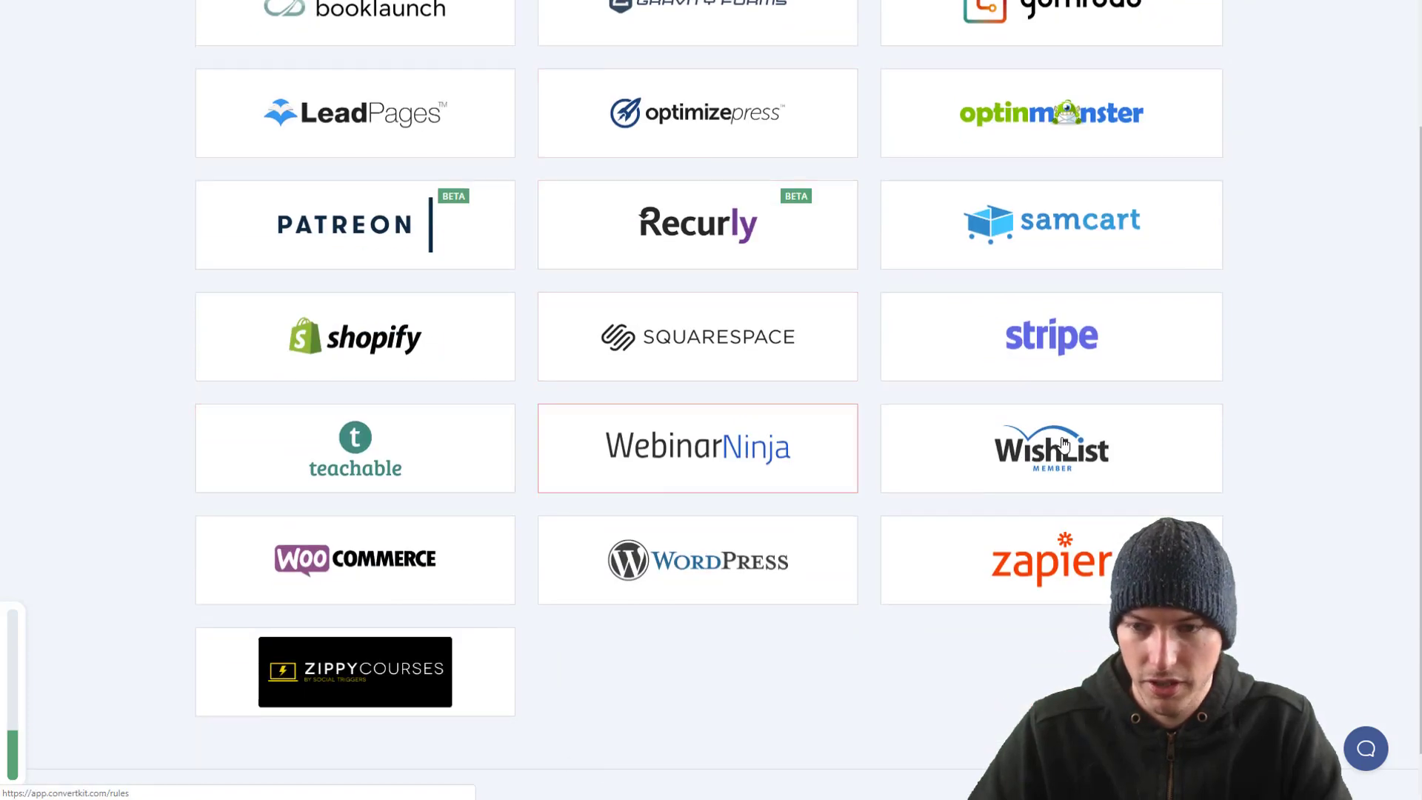
scroll(1056, 445, up, 1)
Step: Scroll through the integration tiles such as Booklaunch, Shopify, Stripe, WordPress and Zapier
scroll(1056, 444, up, 2)
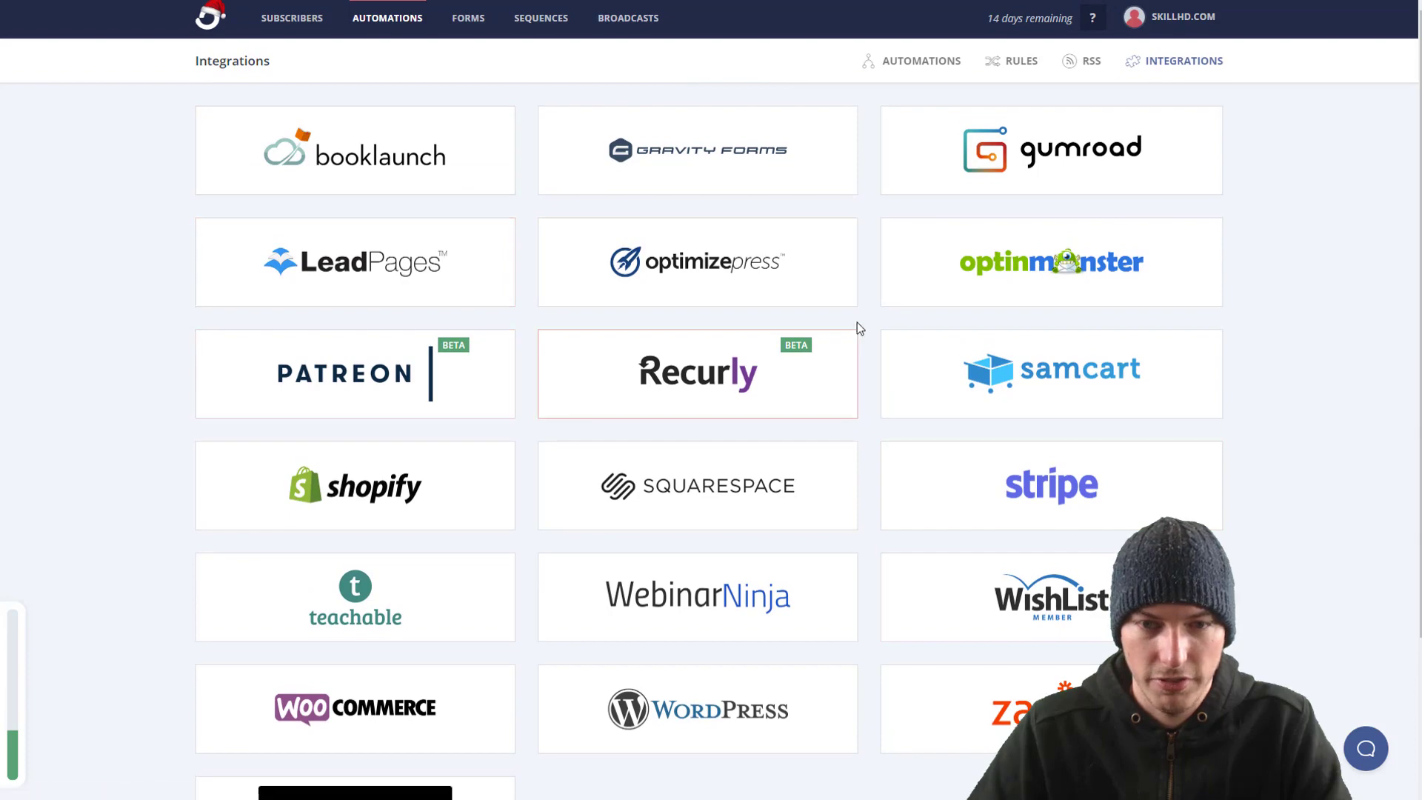
scroll(835, 524, down, 1)
scroll(835, 523, down, 2)
scroll(1149, 266, up, 3)
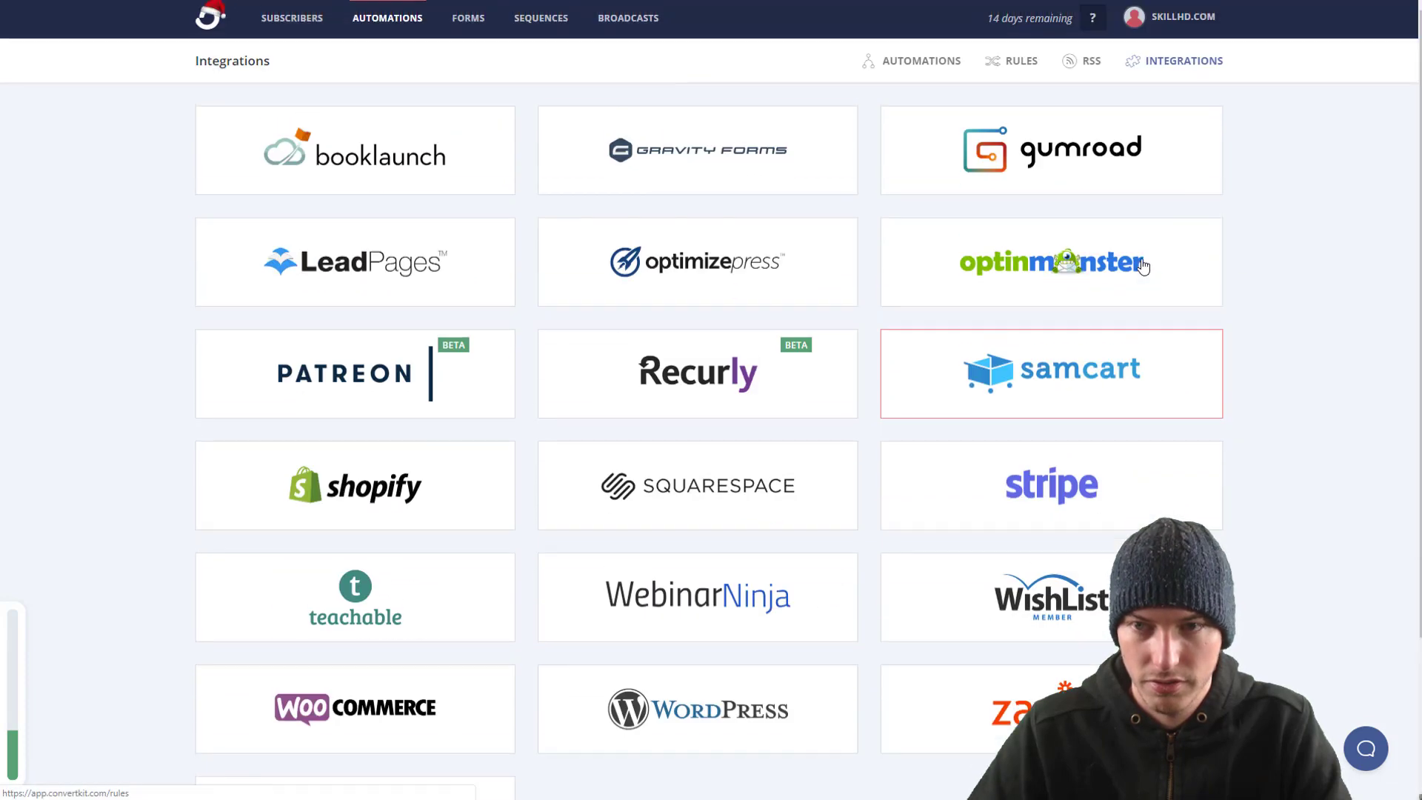
scroll(741, 200, down, 1)
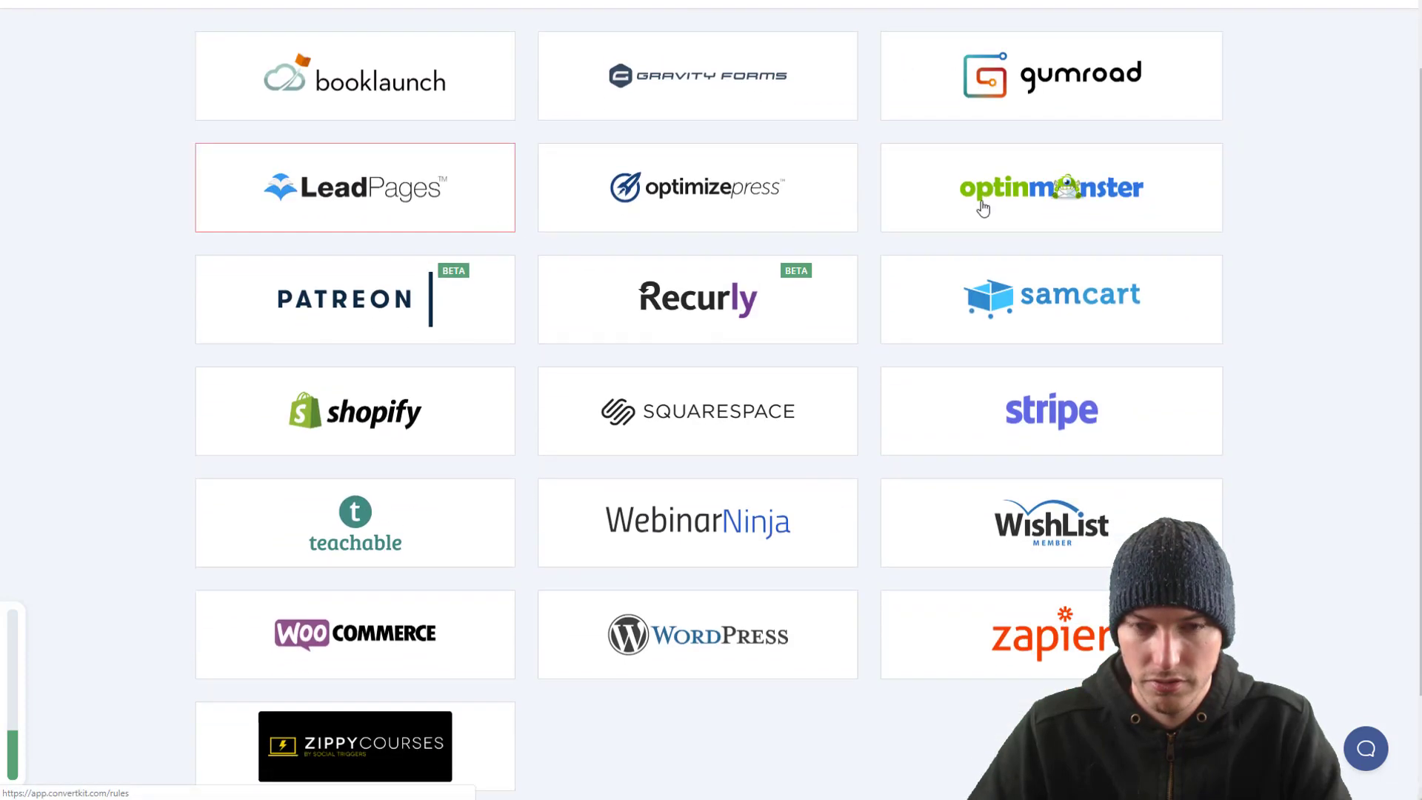
scroll(979, 468, down, 2)
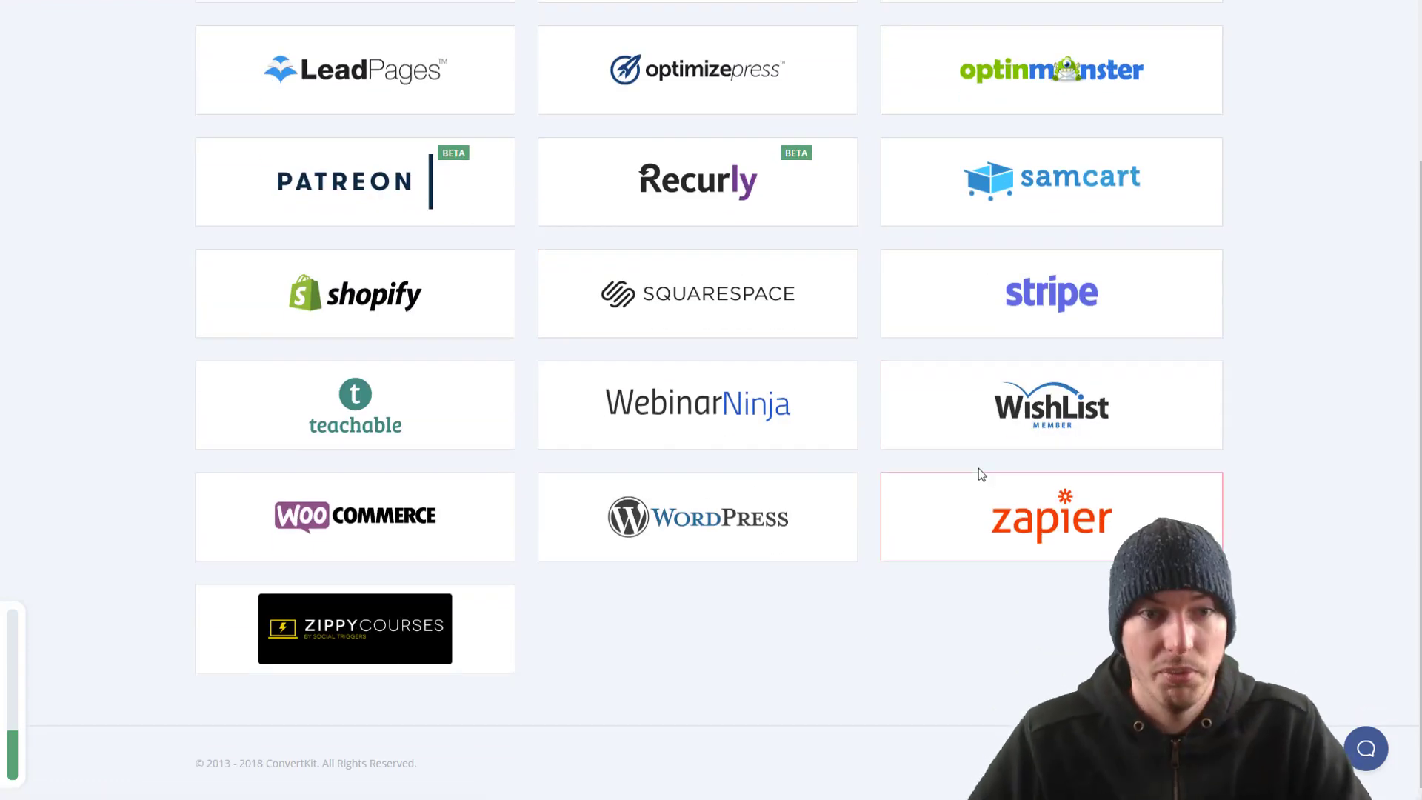
scroll(988, 467, up, 1)
scroll(1001, 465, up, 2)
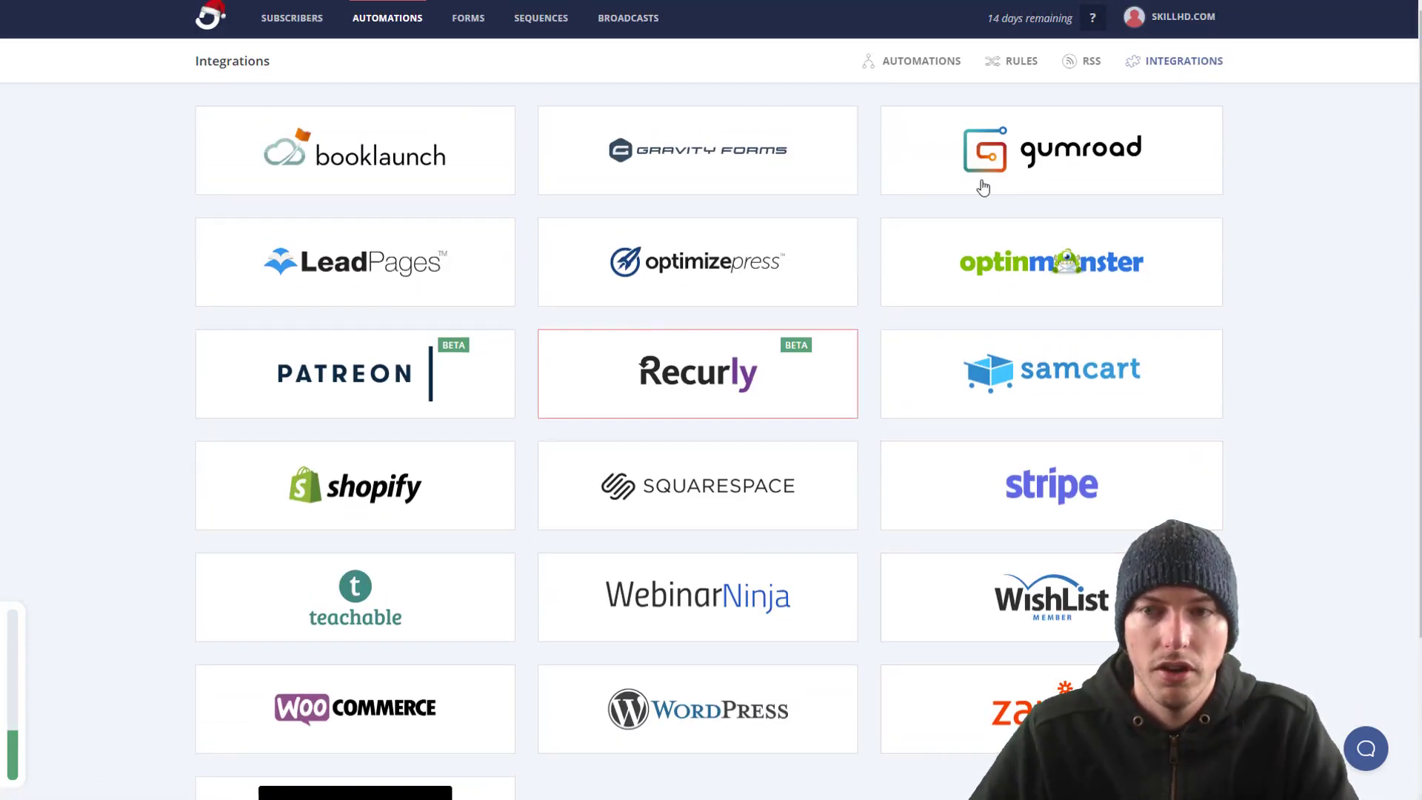
scroll(1023, 322, down, 2)
scroll(1024, 323, up, 2)
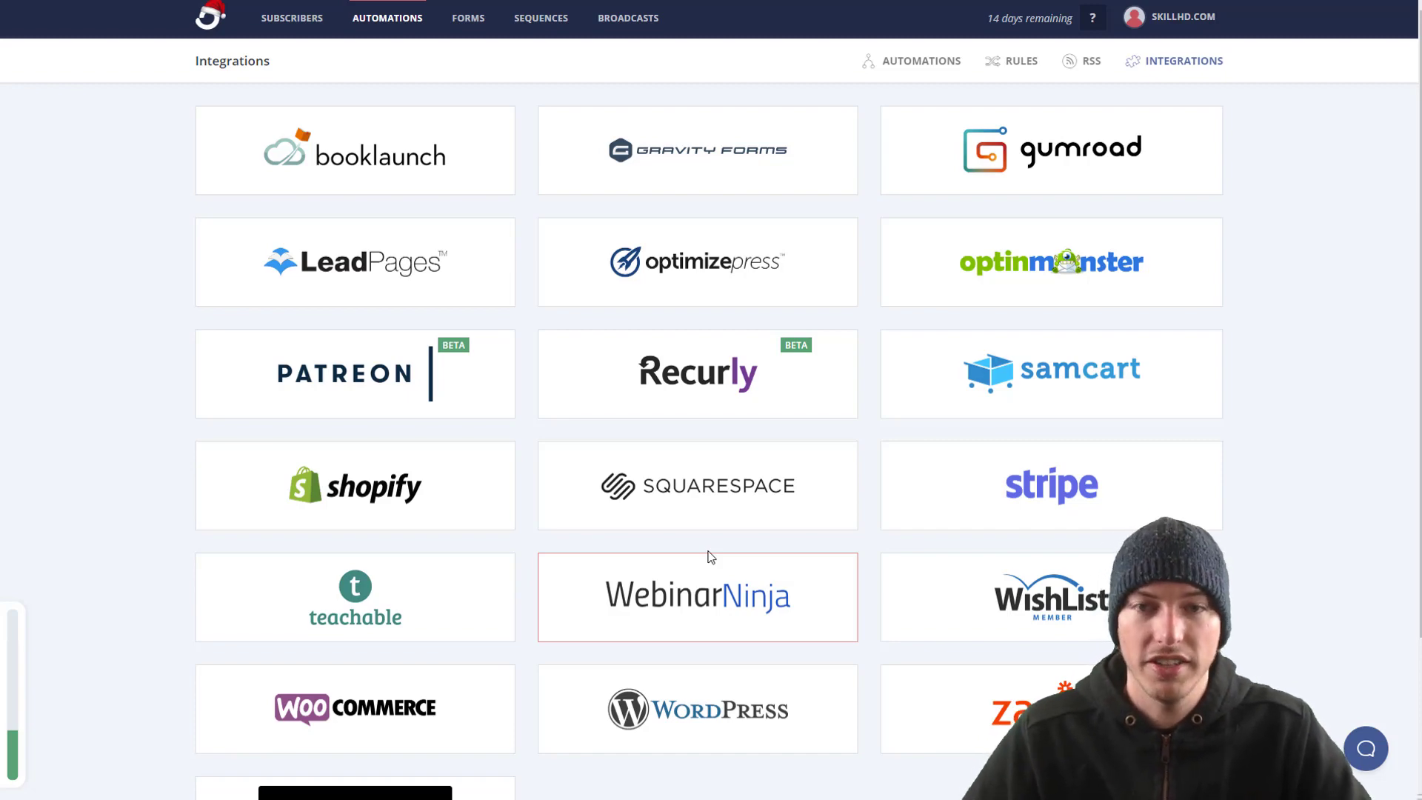
scroll(723, 499, down, 3)
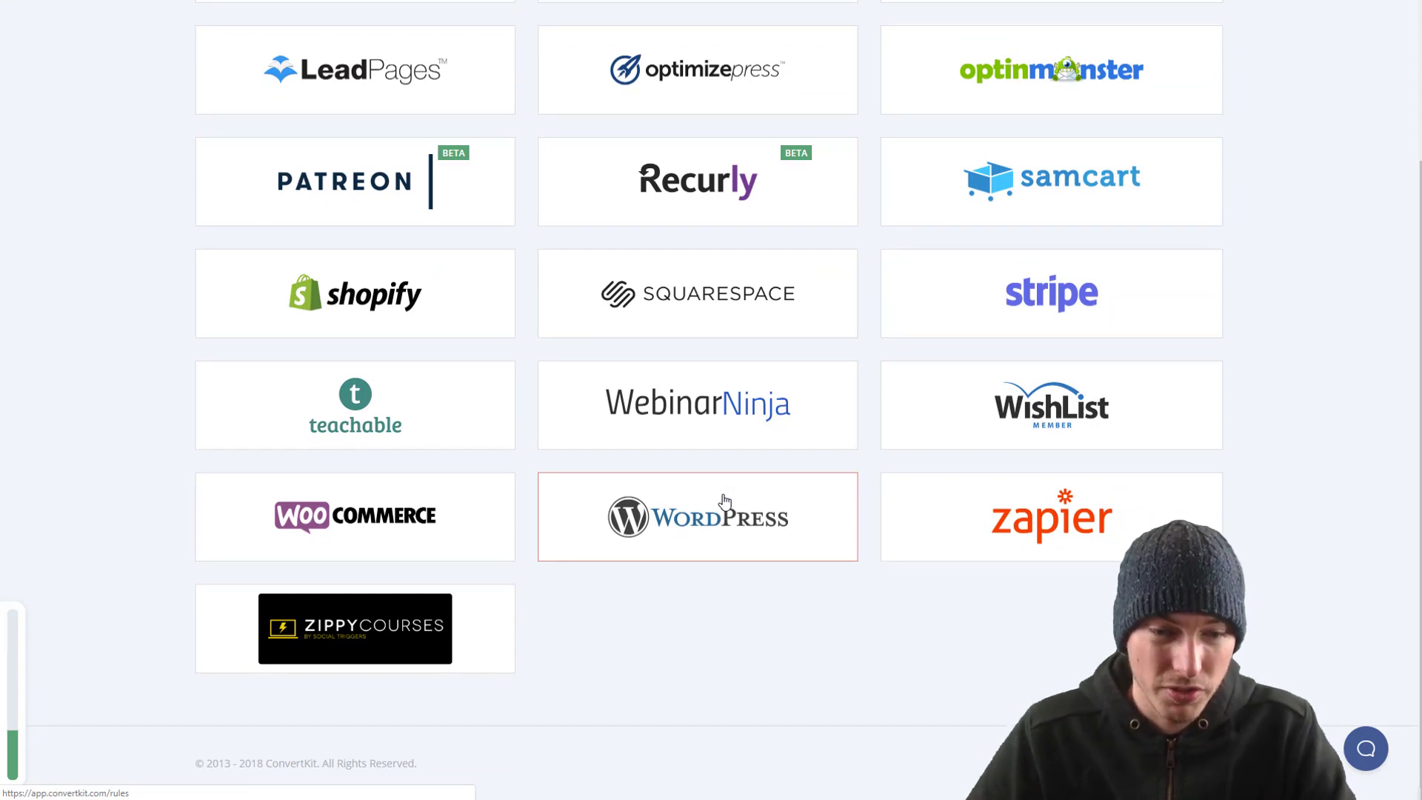
scroll(723, 500, up, 3)
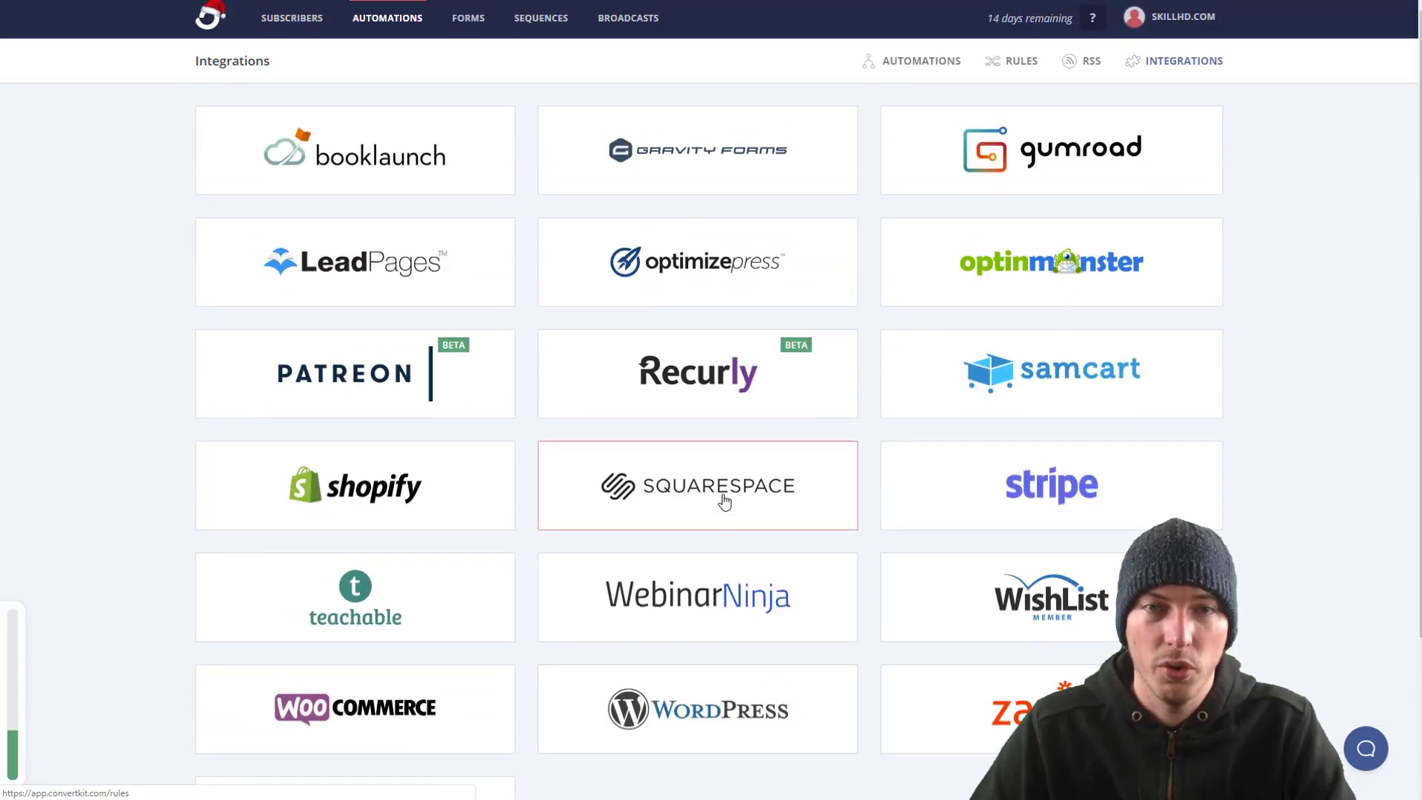